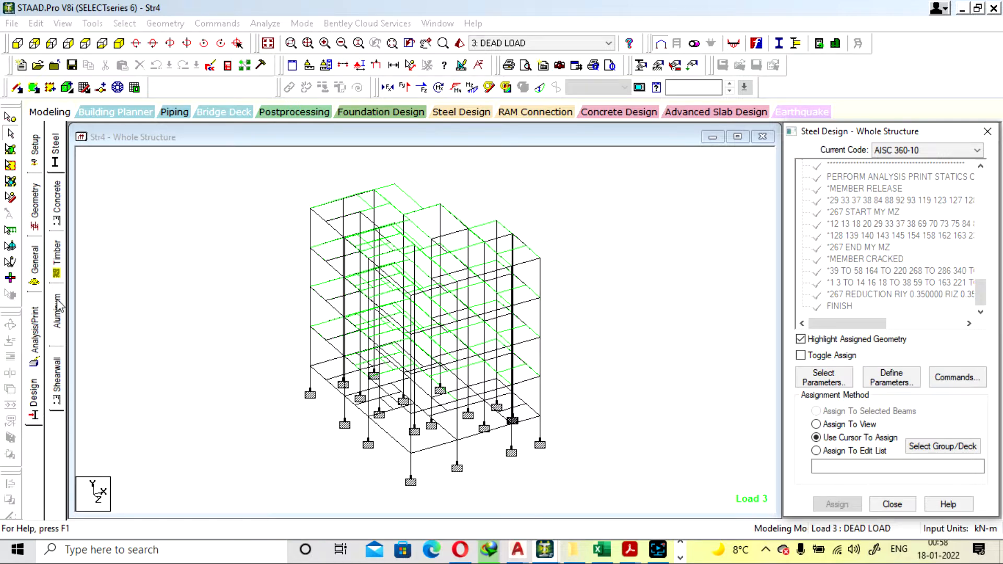
Open the concrete design settings for the whole structure and set the design code to IS456
left_click(34, 413)
left_click(57, 205)
left_click(912, 150)
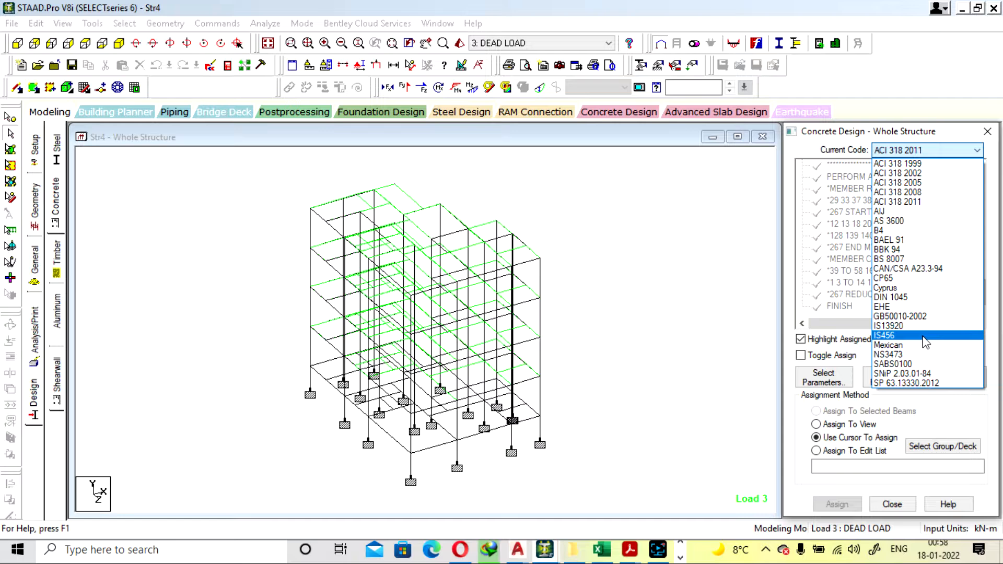
left_click(925, 342)
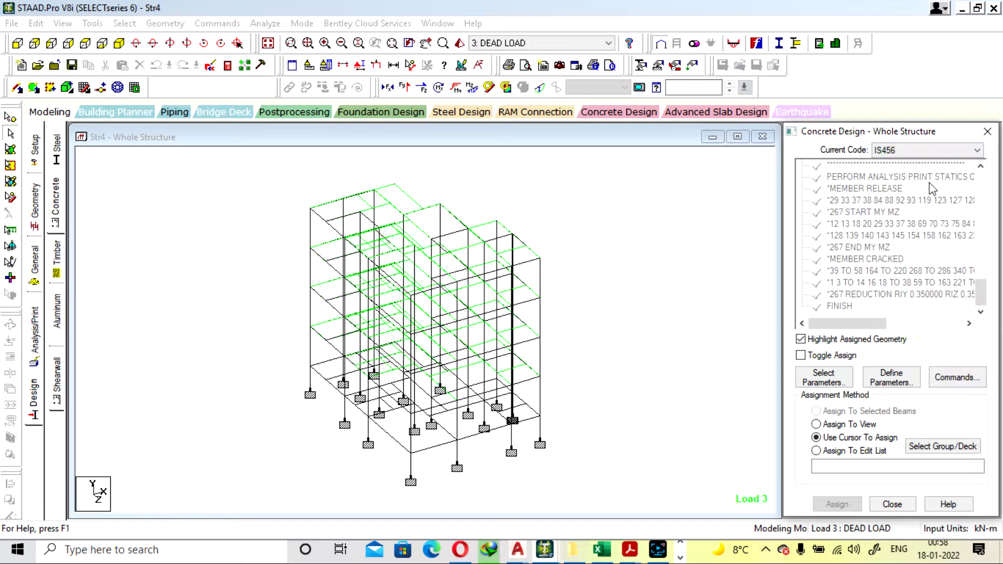
Include Fc, Fymain and Fysec among the selected concrete design parameters
left_click(824, 383)
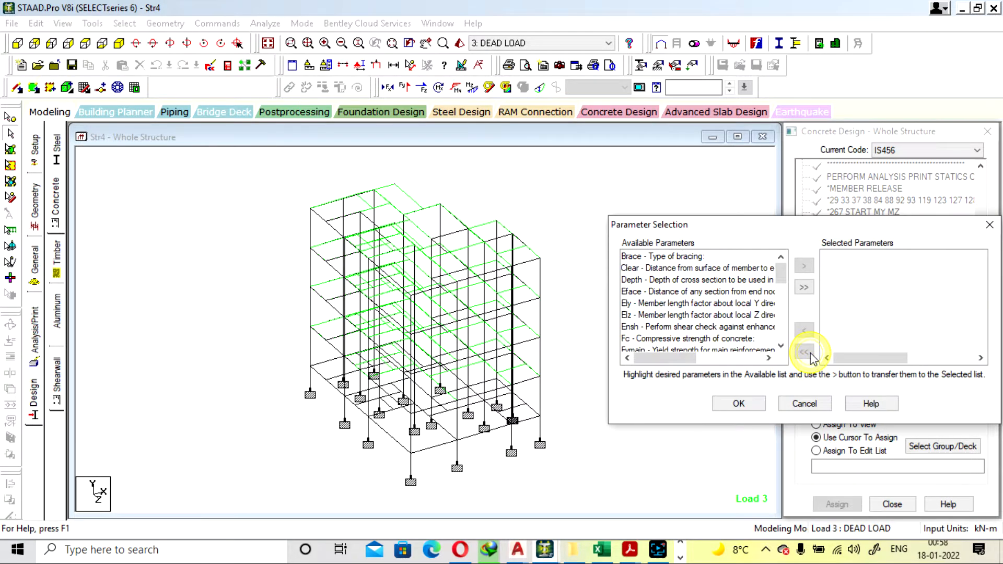
scroll(681, 280, "down", 2)
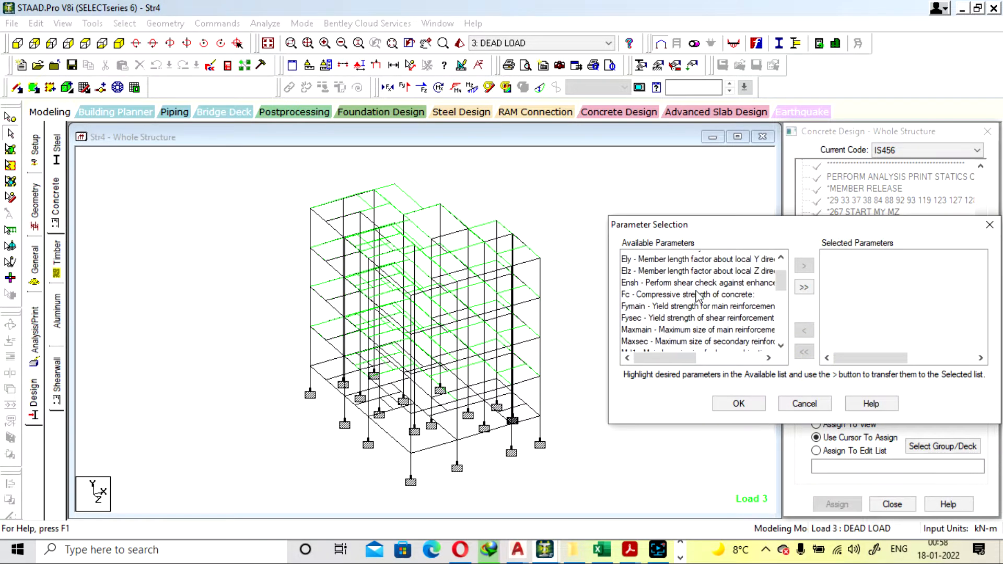
scroll(709, 324, "up", 2)
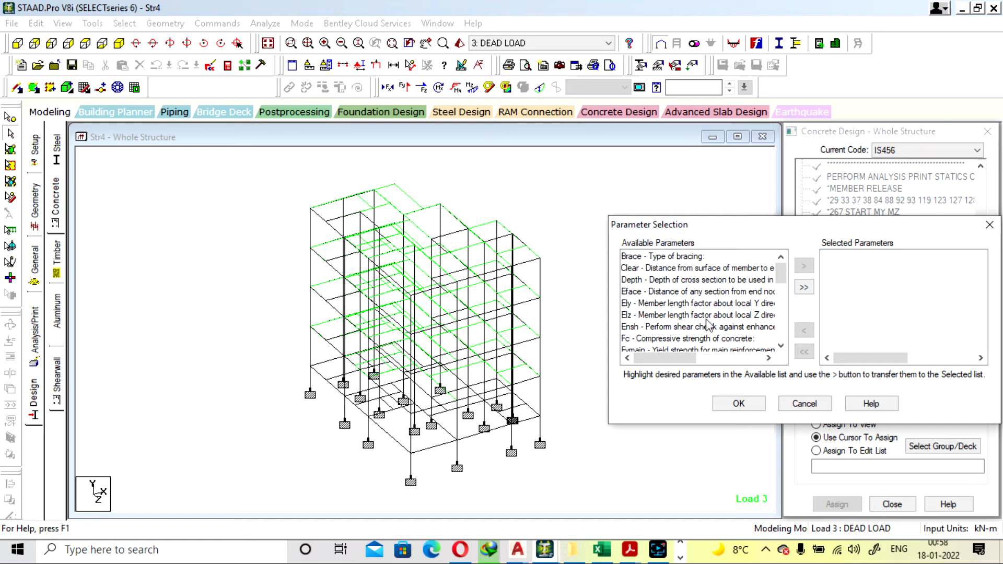
left_click(668, 339)
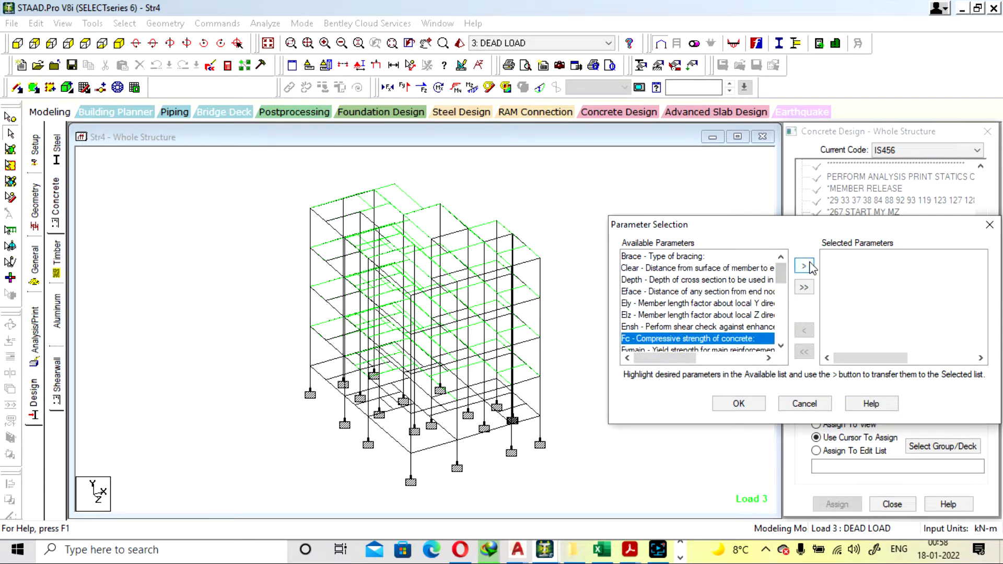
left_click(804, 265)
left_click(679, 339)
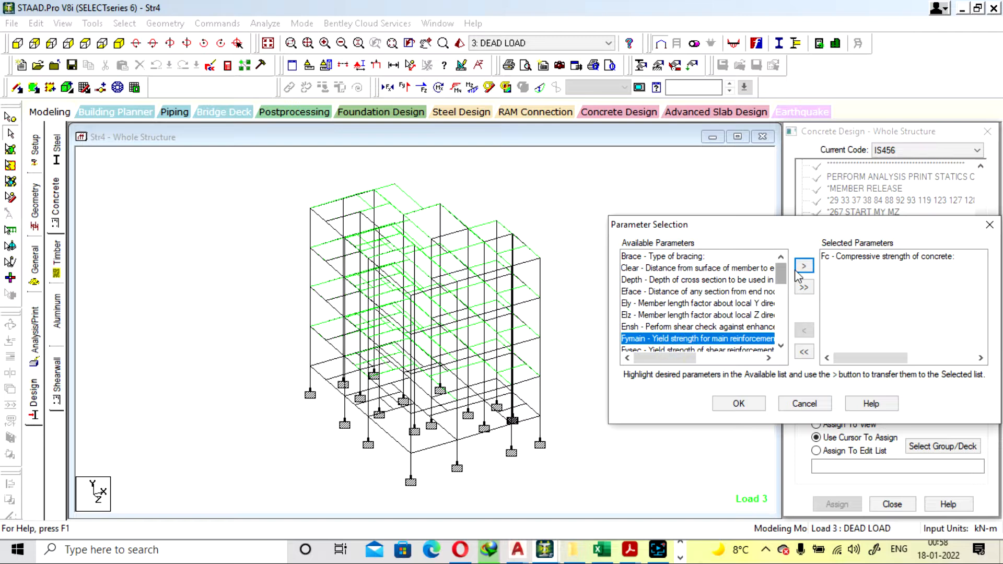
left_click(804, 265)
scroll(784, 291, "down", 1)
left_click(679, 303)
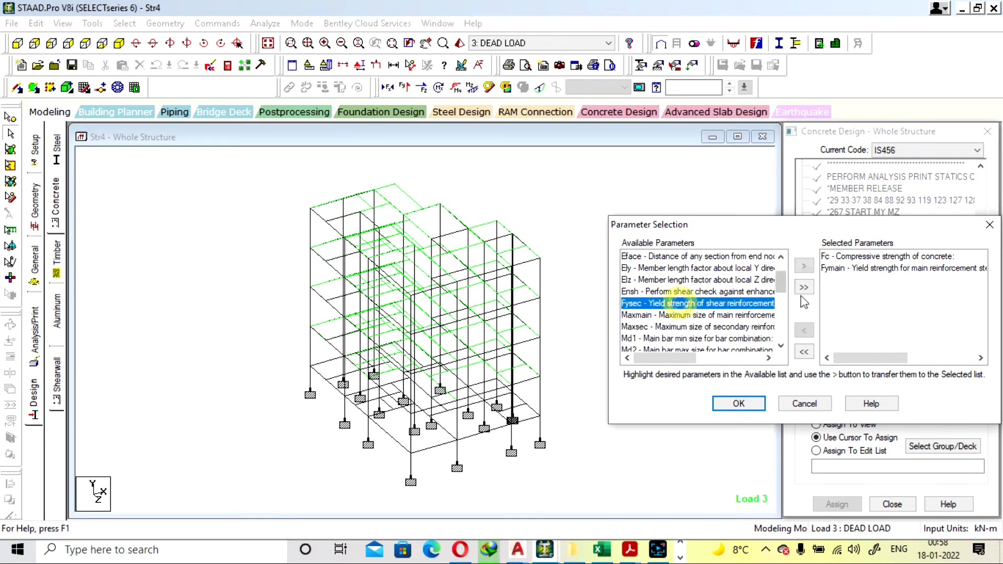
left_click(811, 268)
Include the bar size parameters Maxmain, Maxsec, Md1 and Md2 in the parameter selection
left_click(692, 305)
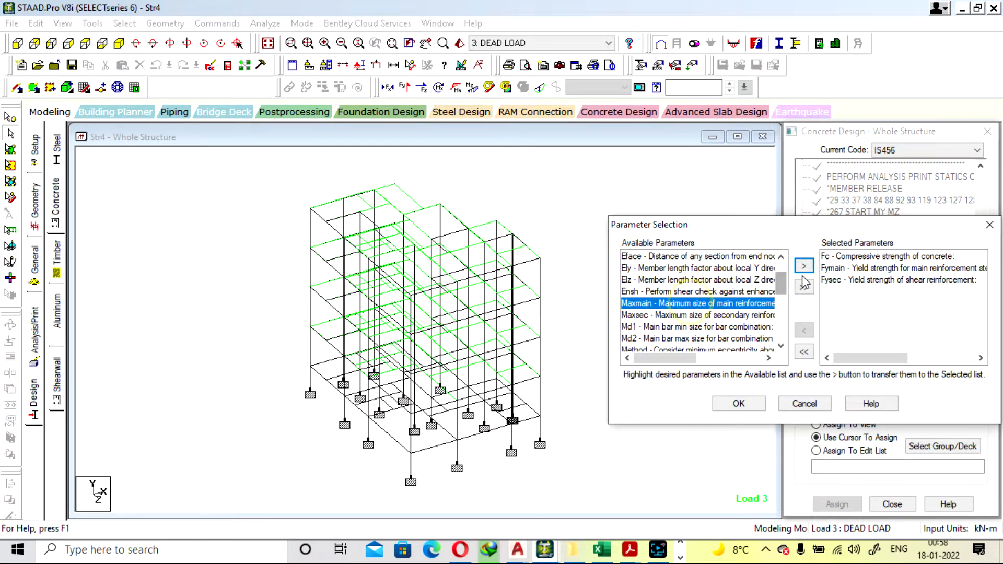
left_click(805, 267)
left_click(711, 304)
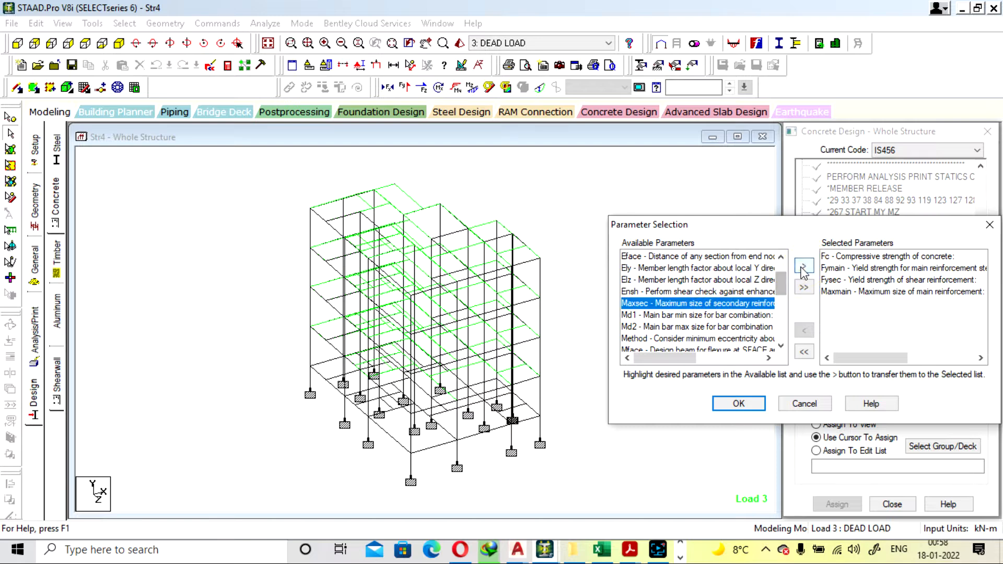
left_click(804, 267)
left_click(727, 304)
left_click(804, 267)
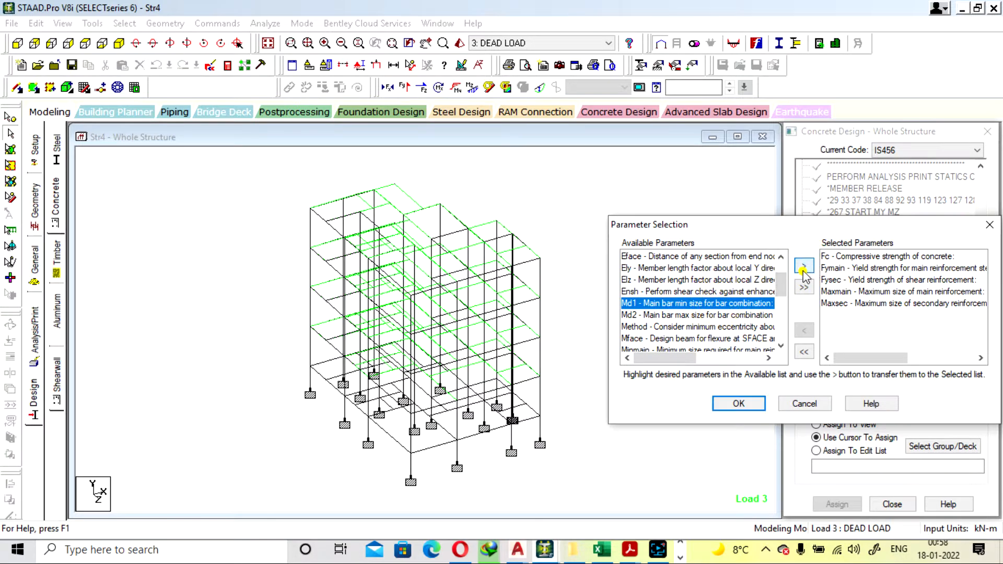
left_click(732, 304)
left_click(804, 266)
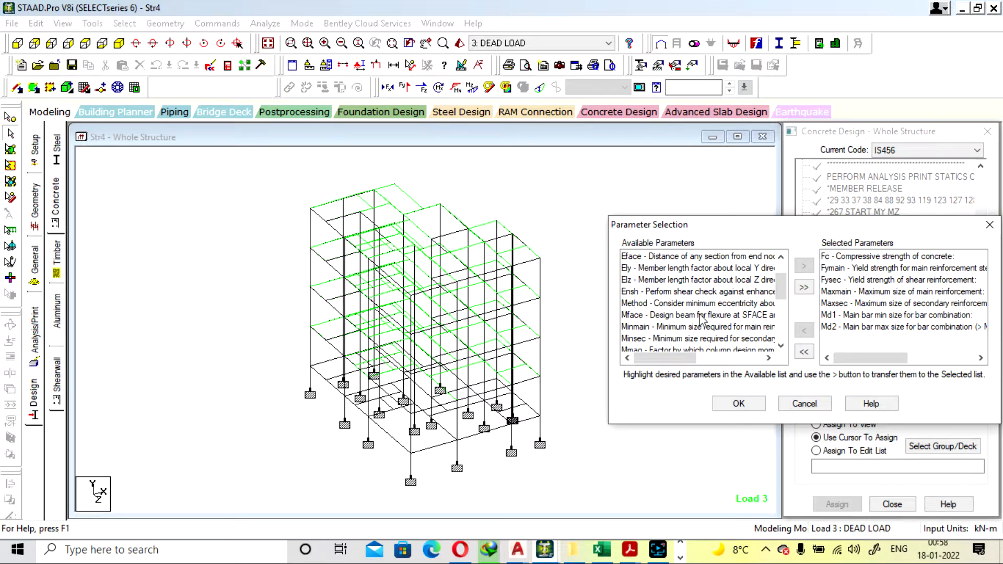
Include Minmain and Minsec in the selected parameters and accept the parameter selection
scroll(700, 317, "down", 2)
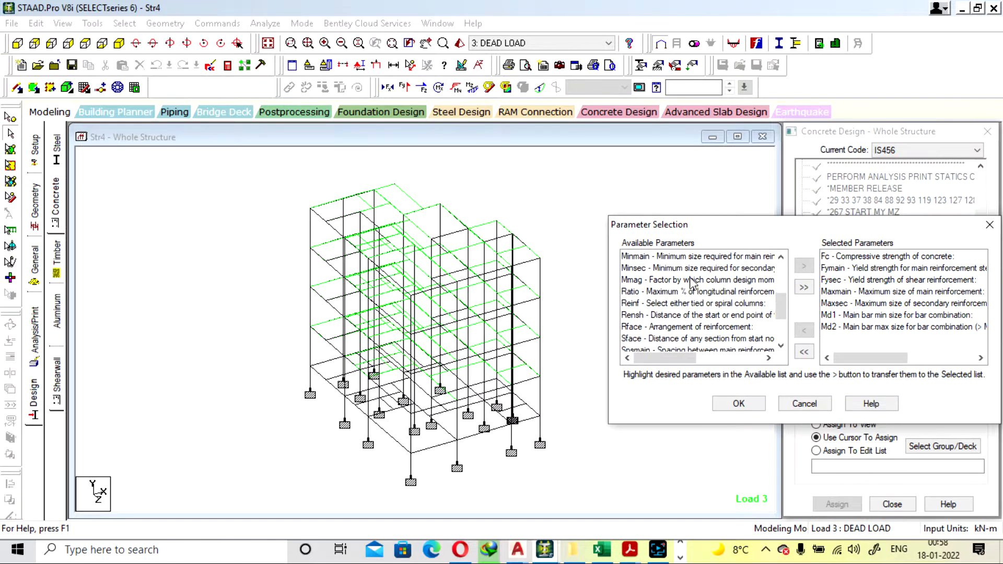
left_click(690, 257)
left_click(804, 266)
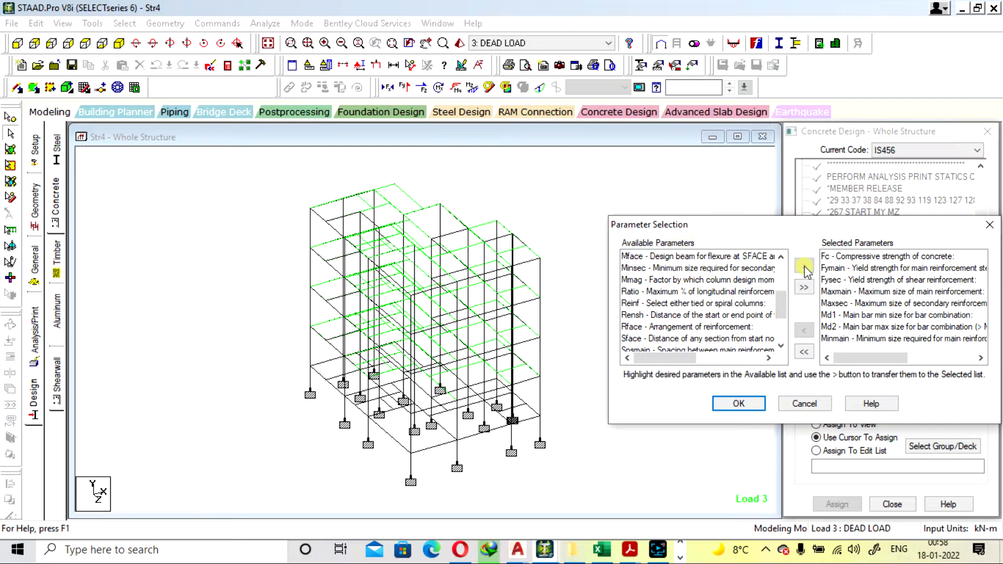
left_click(692, 268)
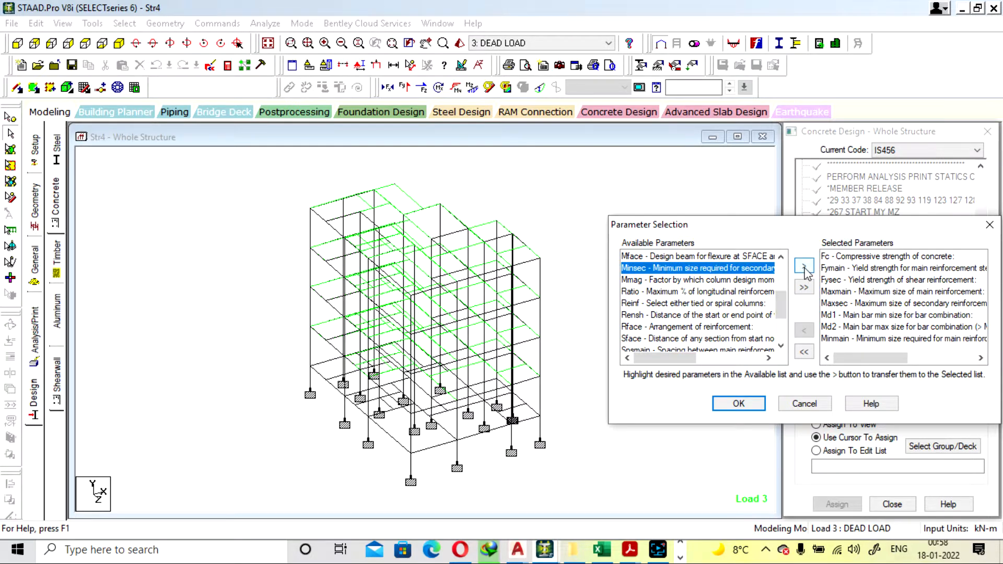
left_click(804, 267)
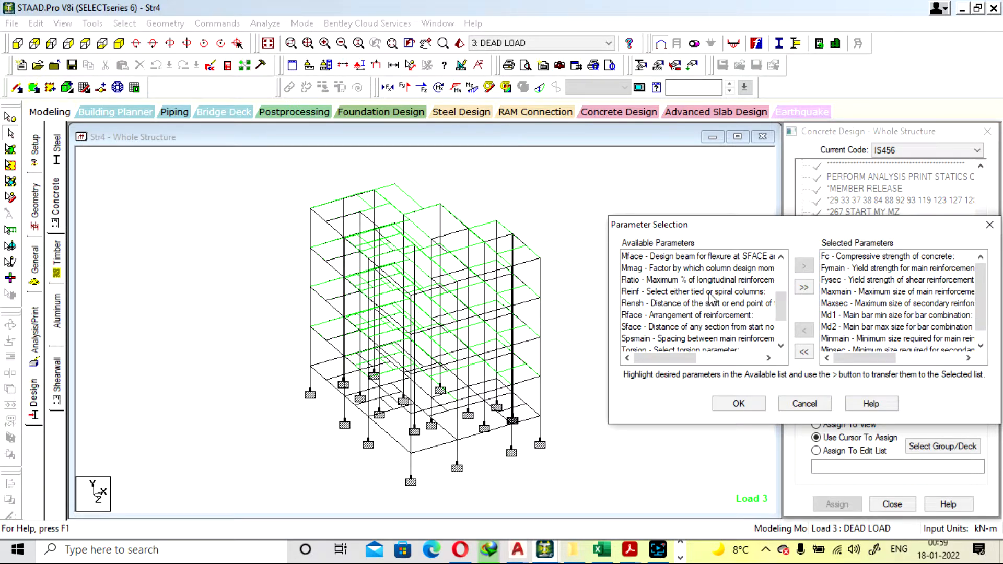
scroll(714, 295, "down", 1)
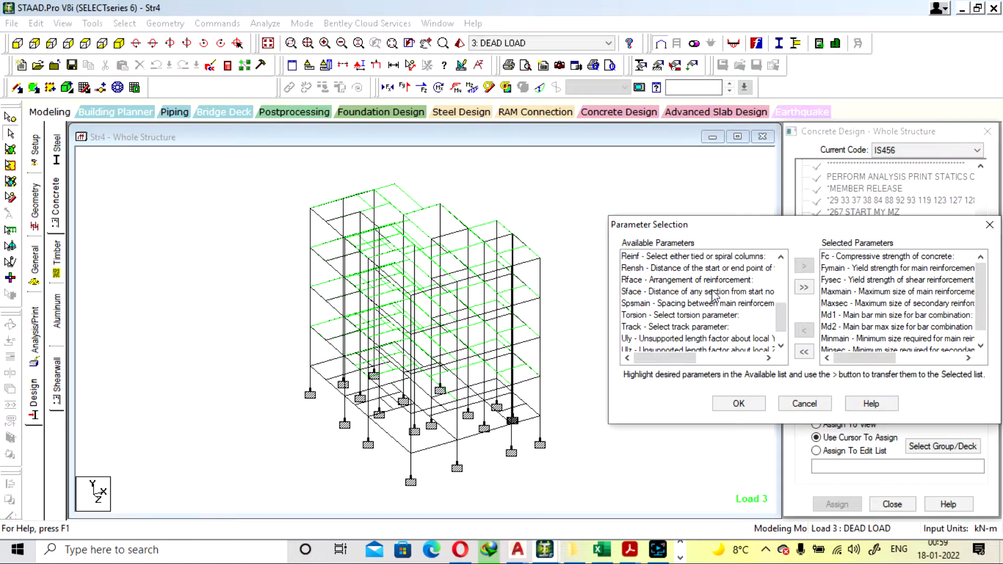
scroll(714, 295, "up", 1)
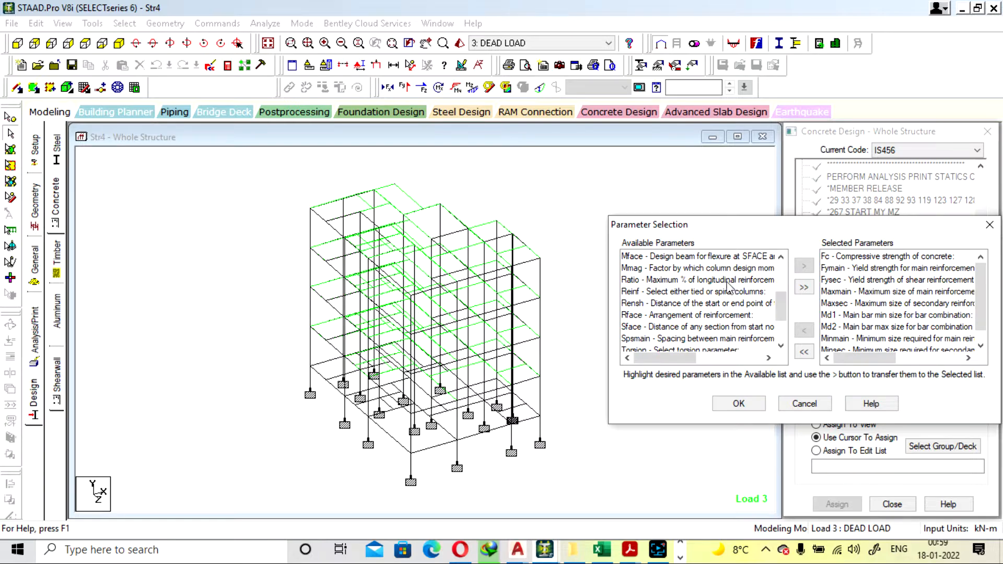
scroll(726, 287, "down", 2)
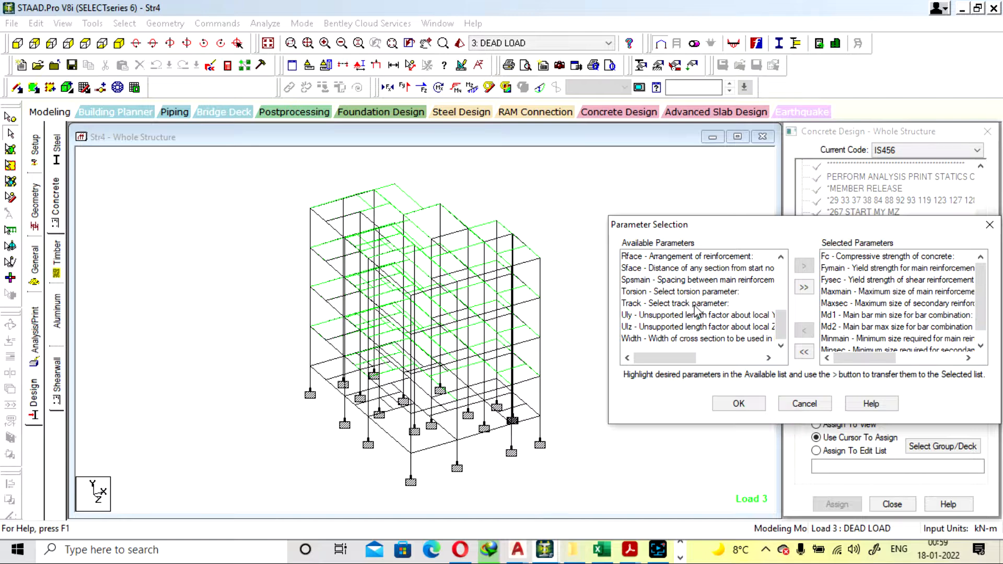
scroll(694, 309, "up", 2)
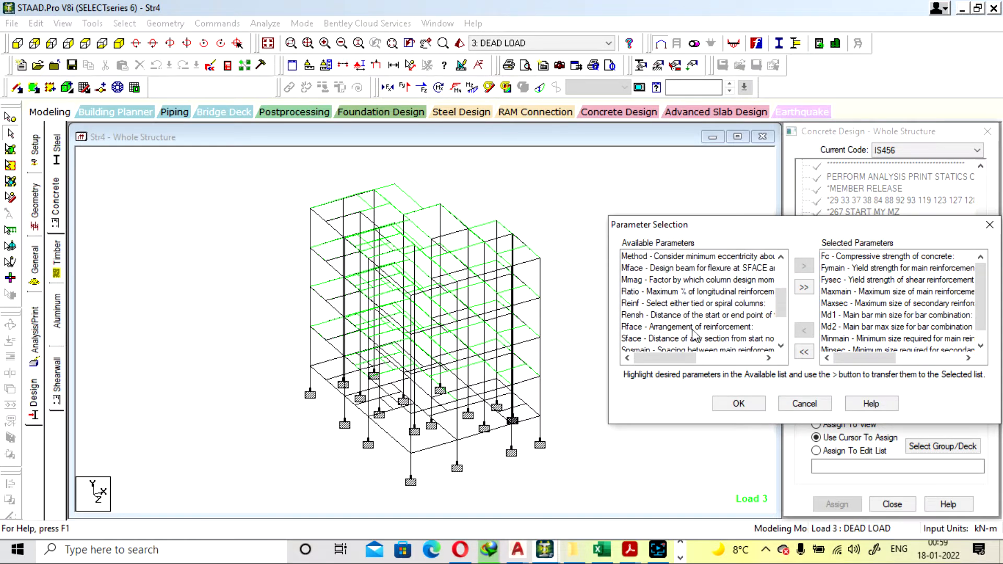
scroll(685, 332, "down", 2)
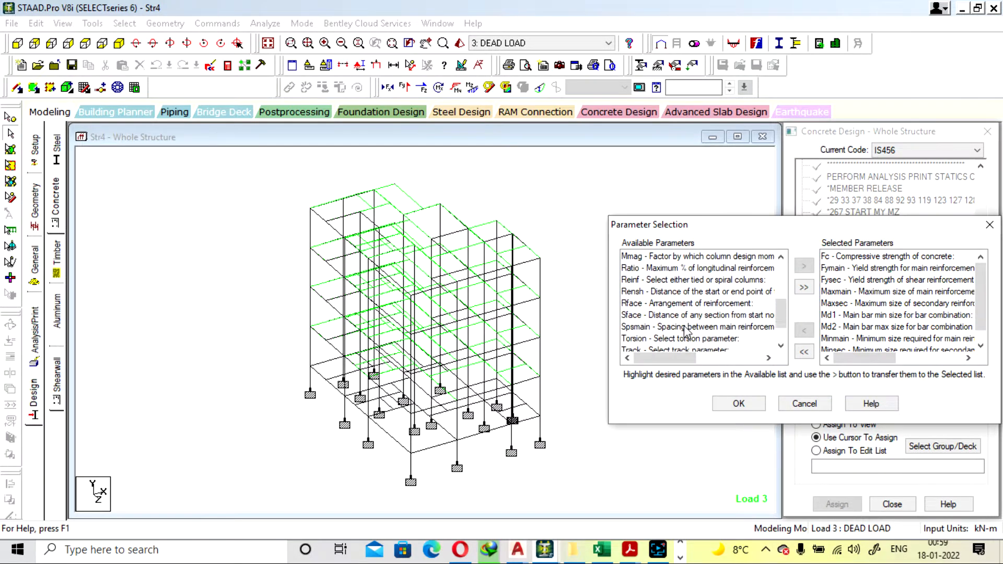
left_click(739, 403)
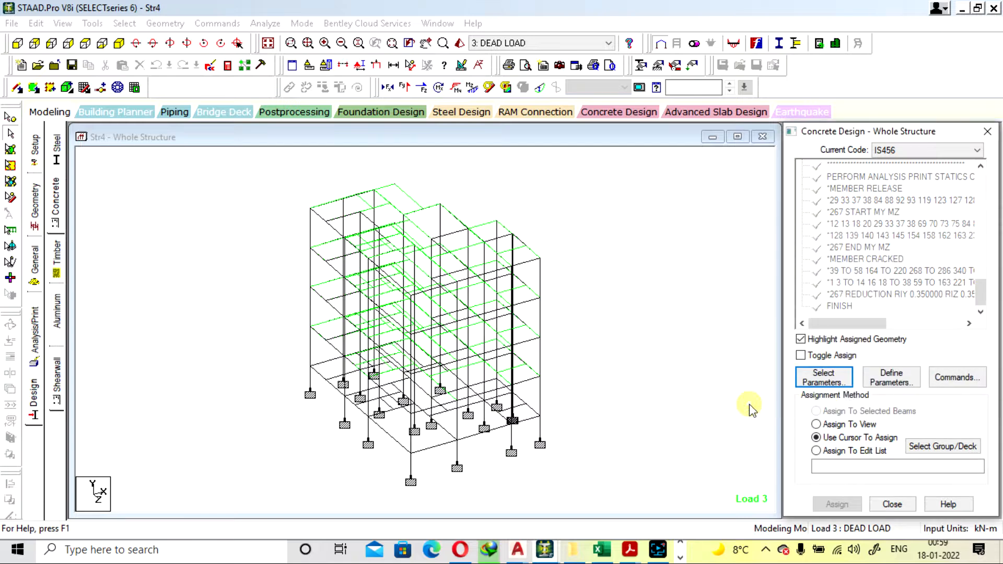
Define the FC design parameter with a concrete compressive strength of 25000 kN/m2 and add it
left_click(890, 380)
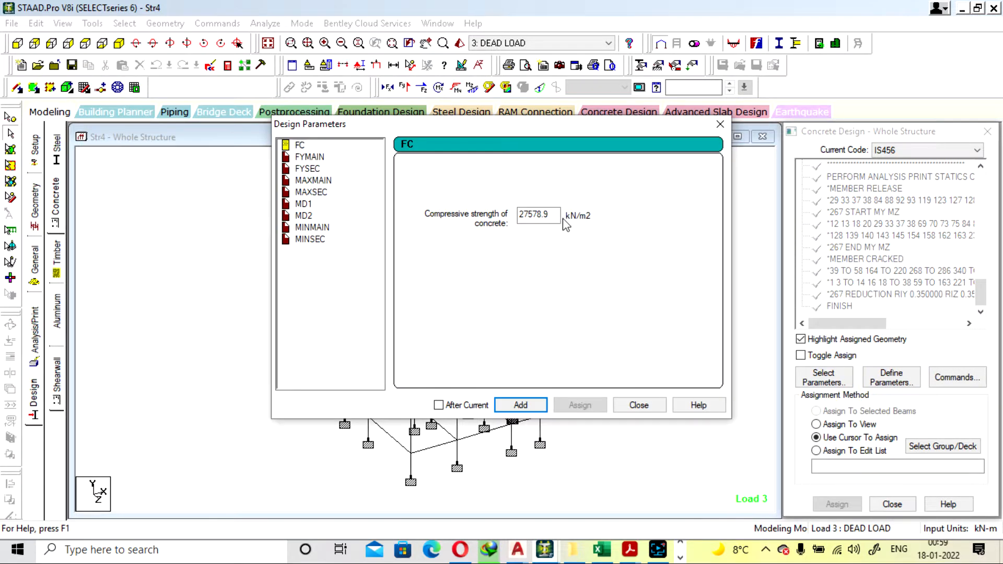
left_click_drag(560, 217, 456, 172)
type("25000")
left_click(543, 410)
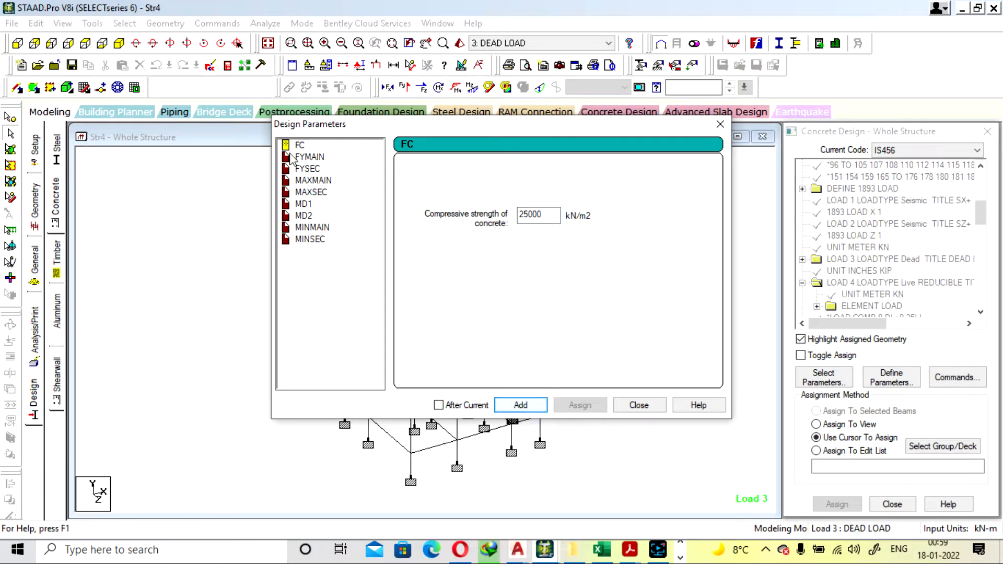
Add the FYMAIN parameter with a main reinforcement yield strength of 500000 kN/m2
left_click(309, 157)
left_click_drag(558, 215, 424, 233)
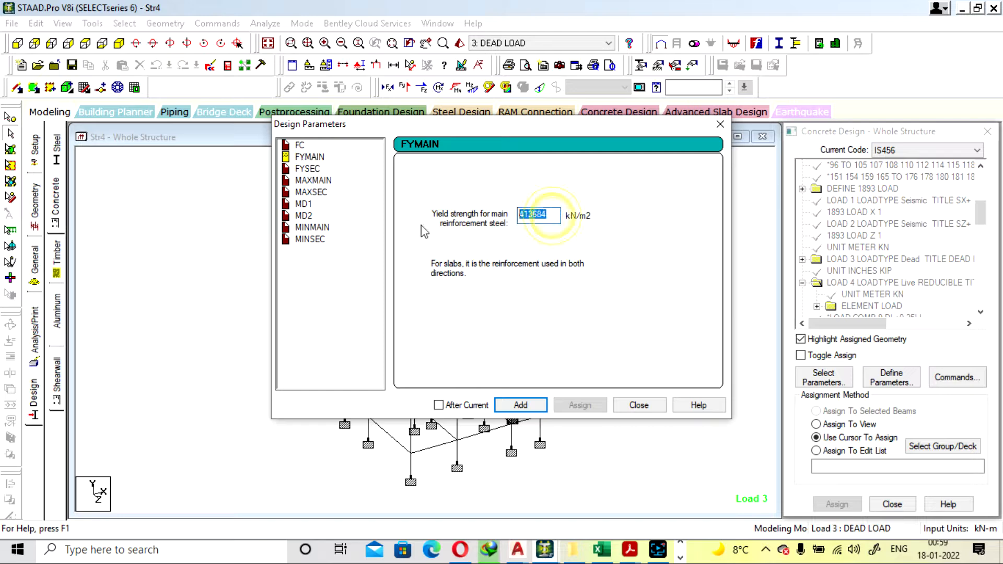
type("5000")
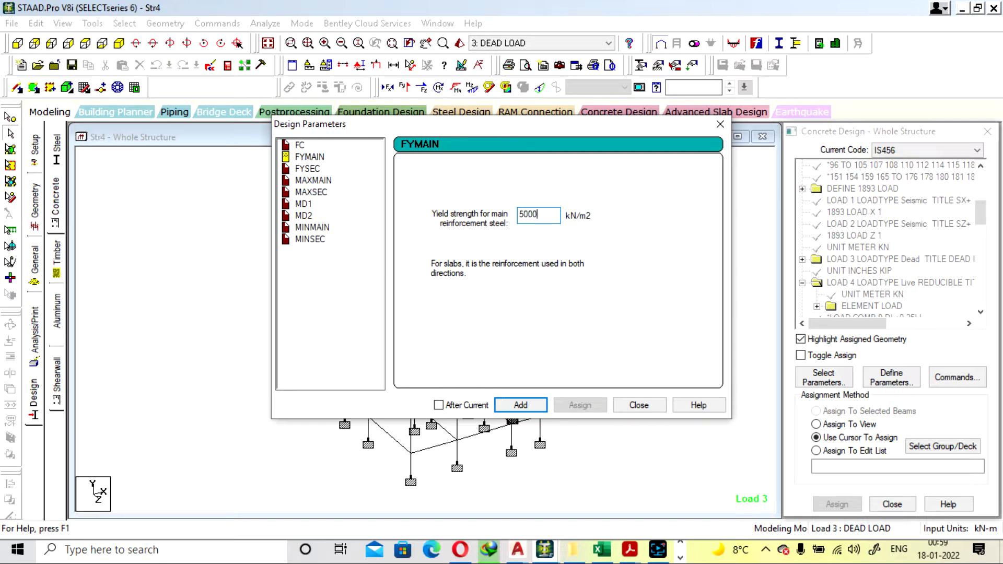
type("00")
left_click(522, 405)
Add the FYSEC parameter with a shear reinforcement yield strength of 415000 kN/m2
left_click(308, 169)
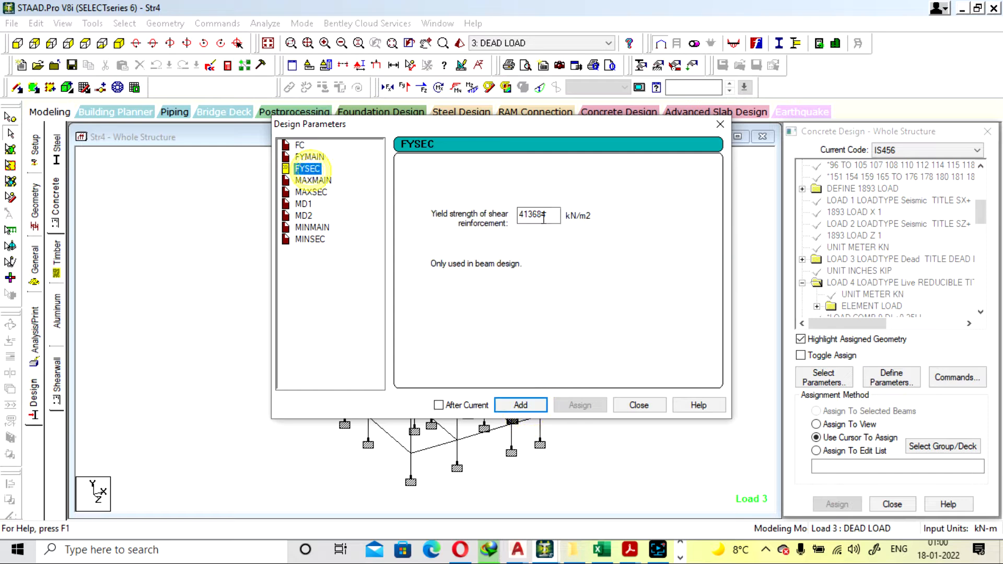
left_click_drag(555, 215, 443, 211)
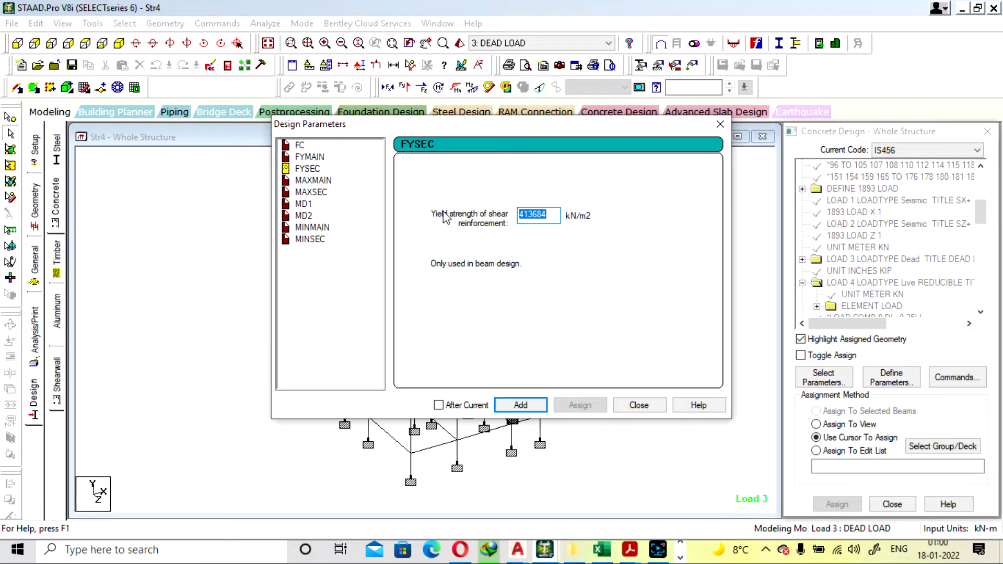
type("15000")
left_click(537, 406)
Add the MAXMAIN parameter with a maximum main reinforcement size of 20 mm
left_click(315, 181)
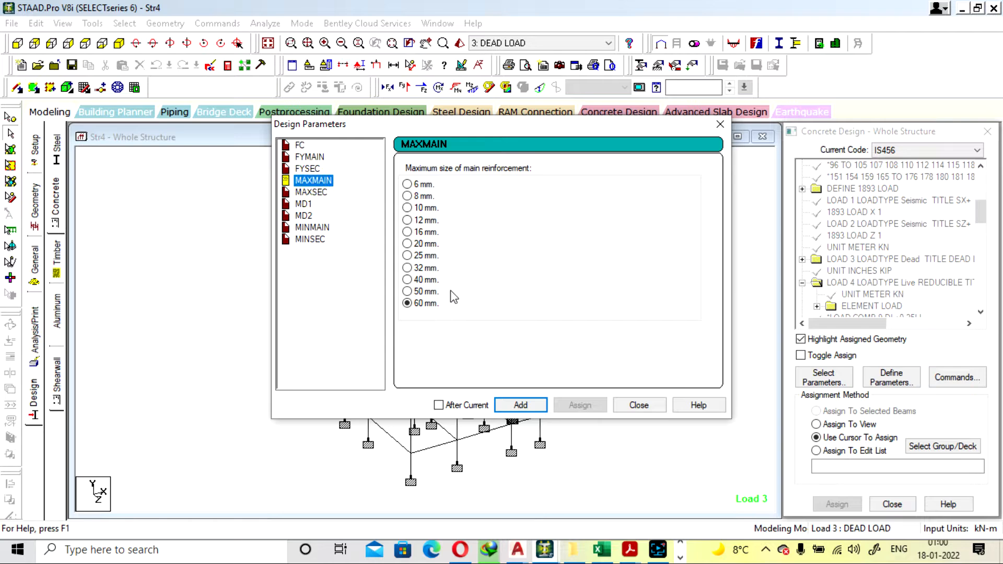
left_click(407, 244)
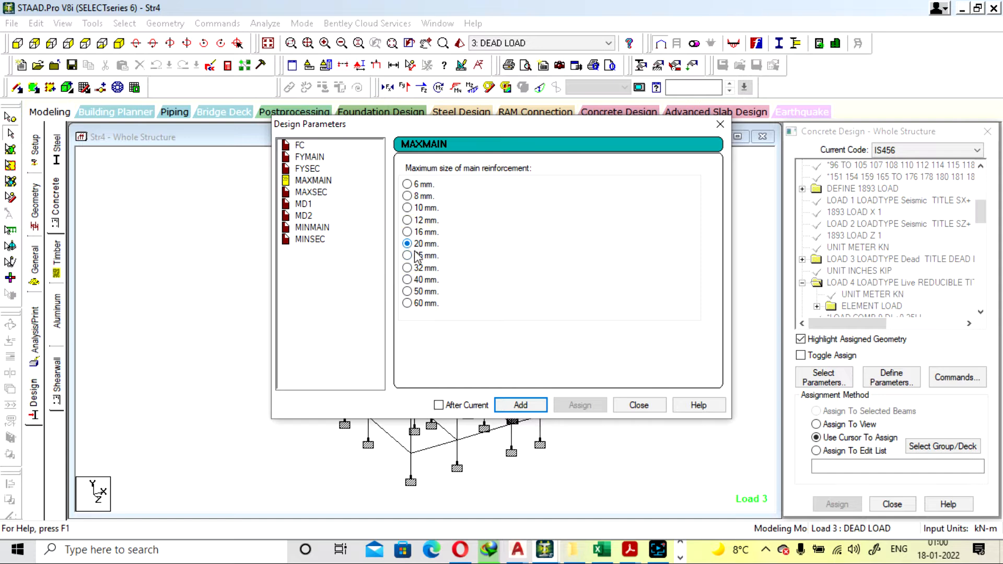
left_click(524, 405)
Add the MAXSEC parameter with a maximum secondary reinforcement size of 10 mm
left_click(316, 192)
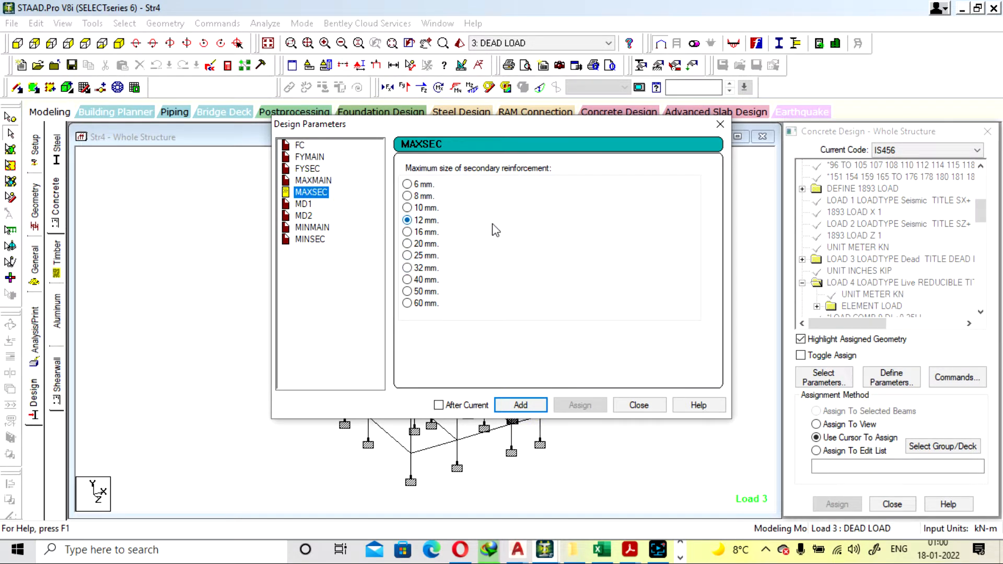
left_click(407, 208)
left_click(408, 220)
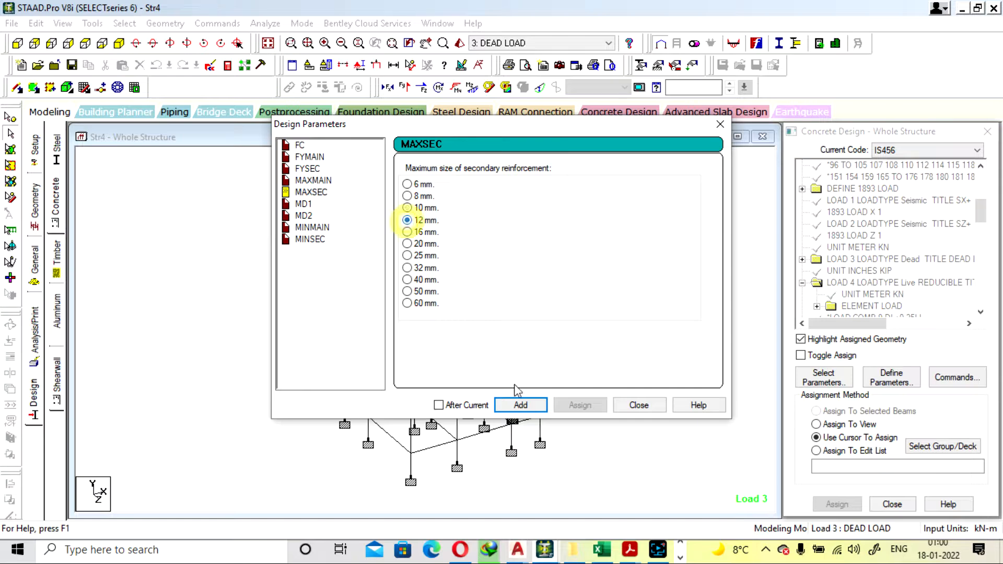
left_click(408, 208)
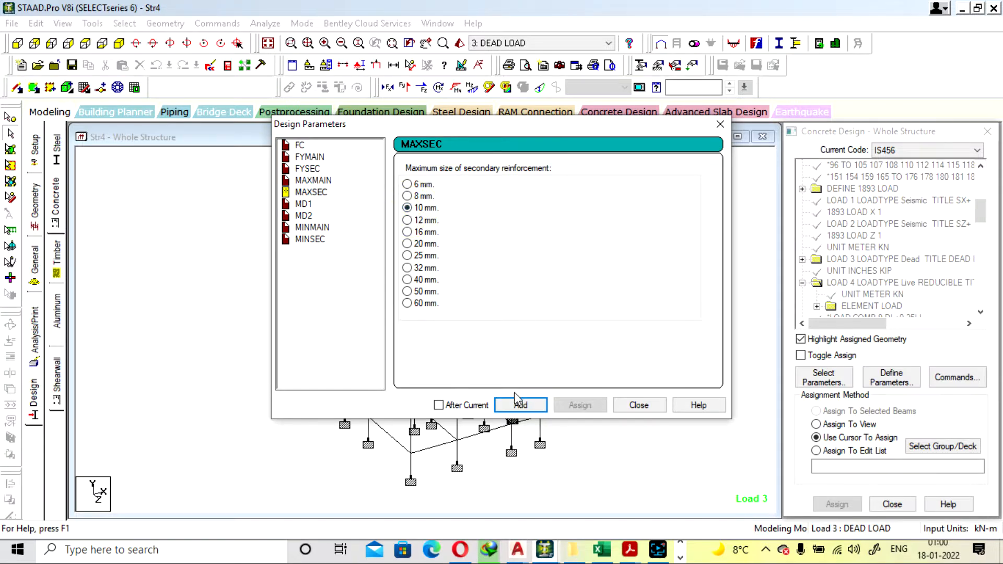
left_click(521, 405)
Add the bar combination parameters MD1 with a 12 mm minimum main bar and MD2 with a 16 mm maximum main bar
left_click(303, 204)
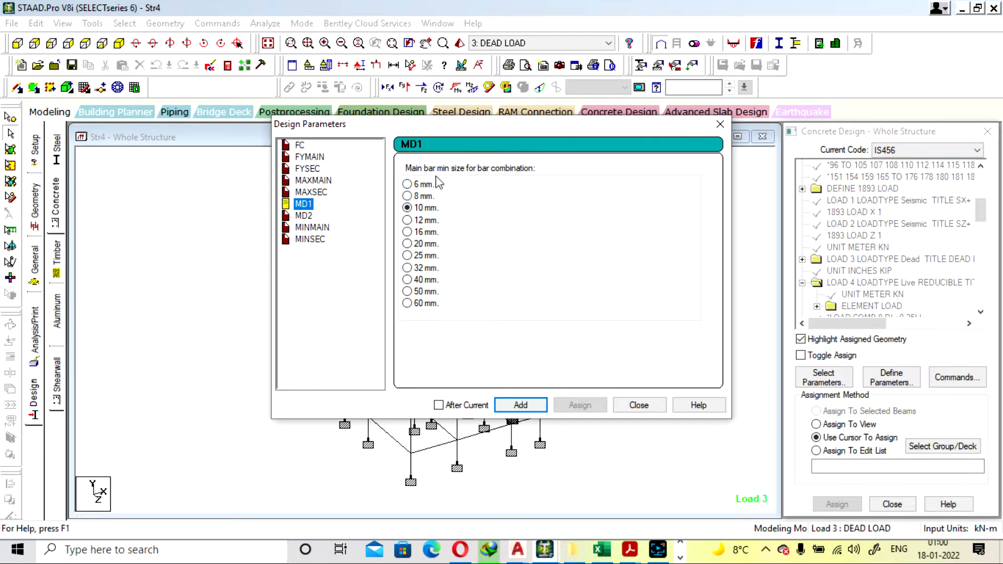
left_click(407, 220)
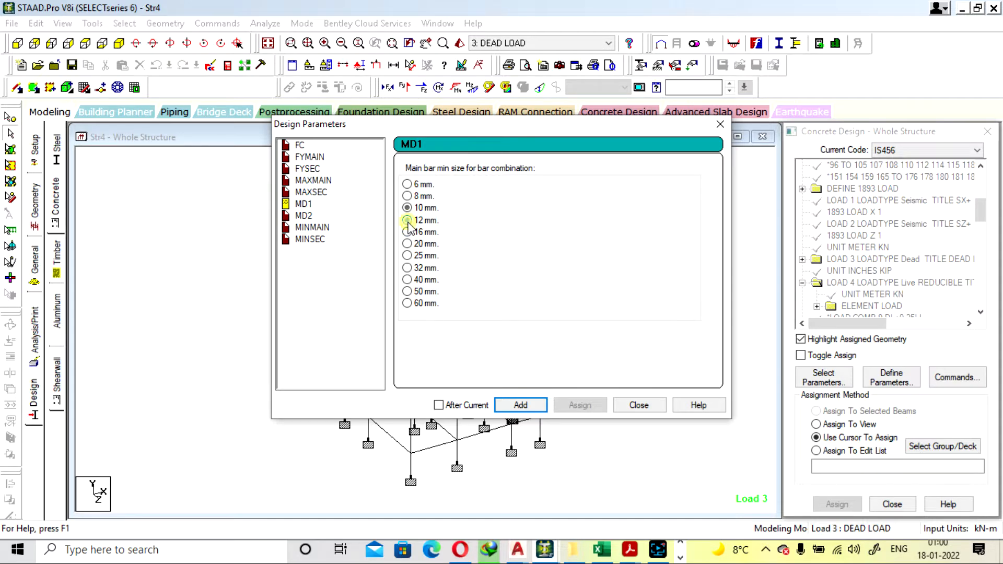
left_click(521, 404)
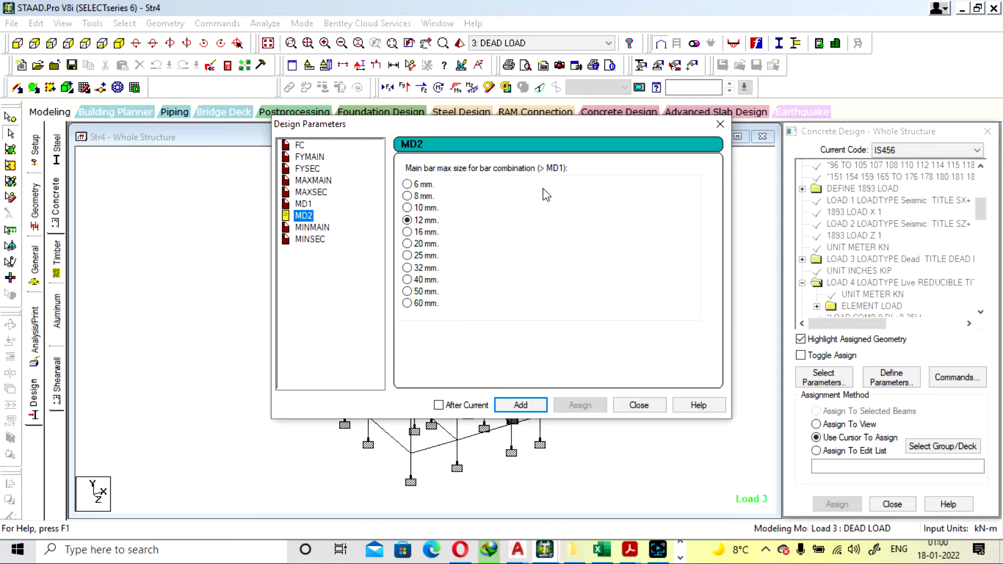
left_click(407, 232)
left_click(521, 405)
Add MINMAIN with a 12 mm minimum main size and MINSEC with an 8 mm minimum secondary size, finishing the parameter definitions
left_click(312, 227)
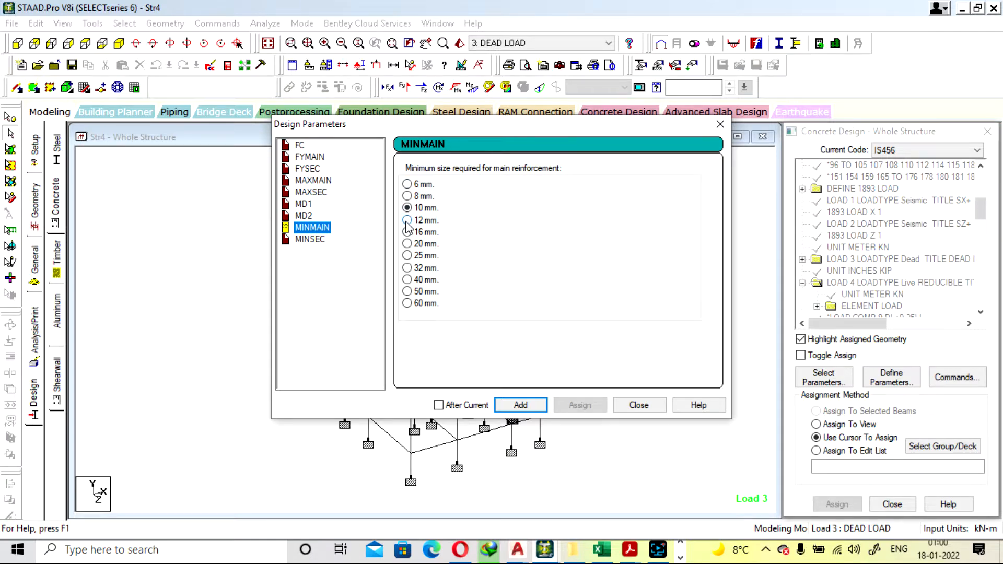
left_click(407, 221)
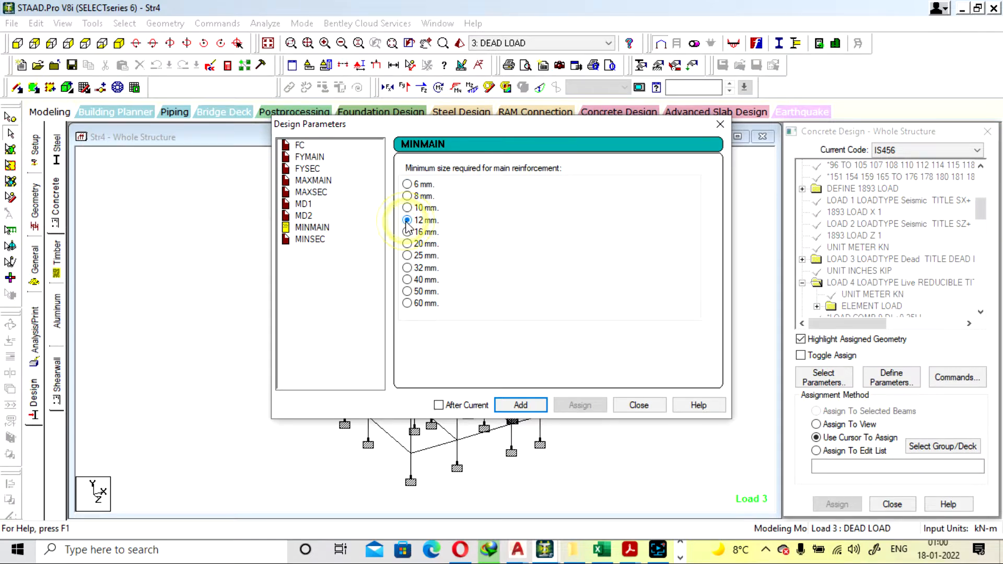
left_click(535, 407)
left_click(311, 241)
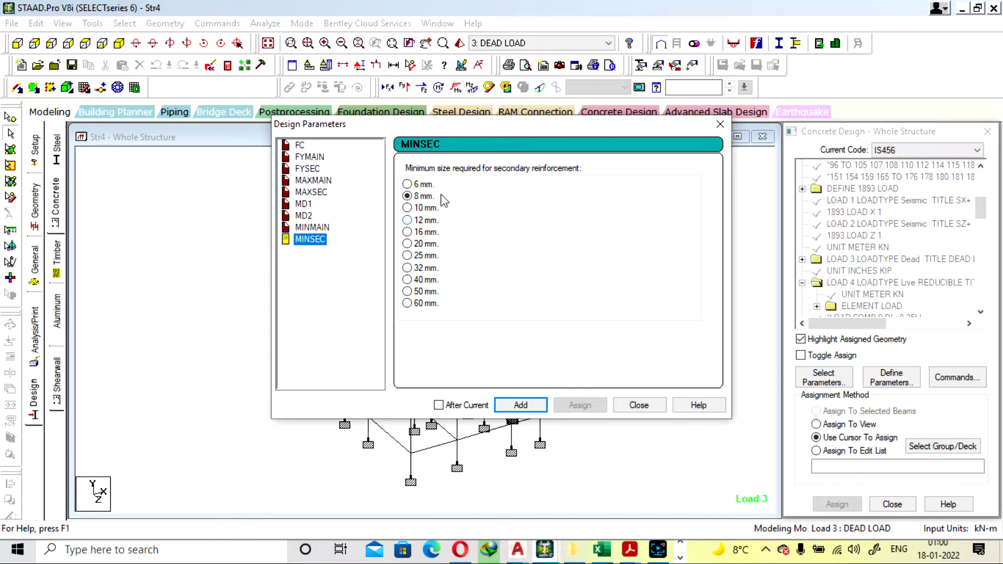
left_click(521, 405)
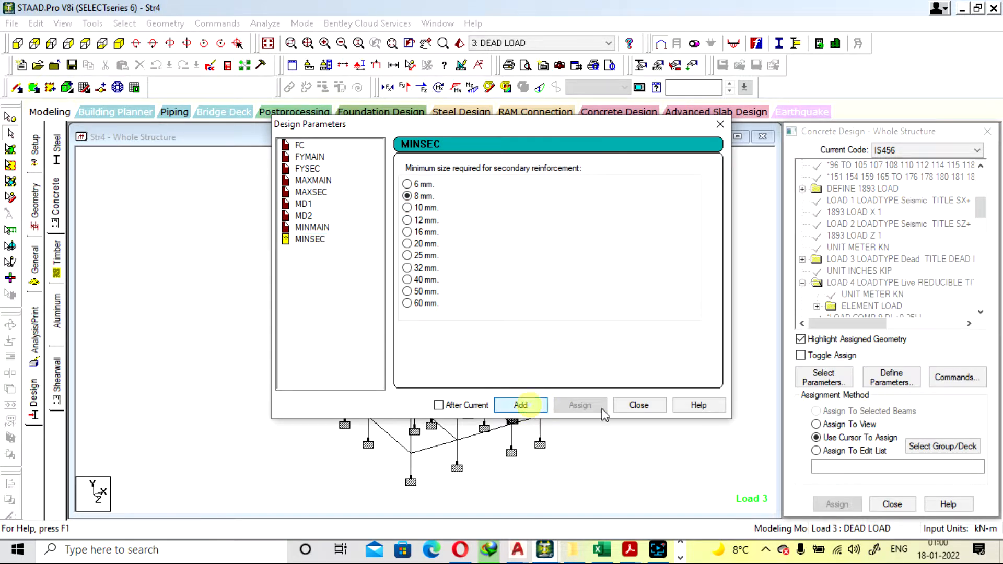
left_click(639, 405)
Assign the FC 25000 parameter to the whole structure using the Assign To View method
left_click_drag(980, 207, 977, 291)
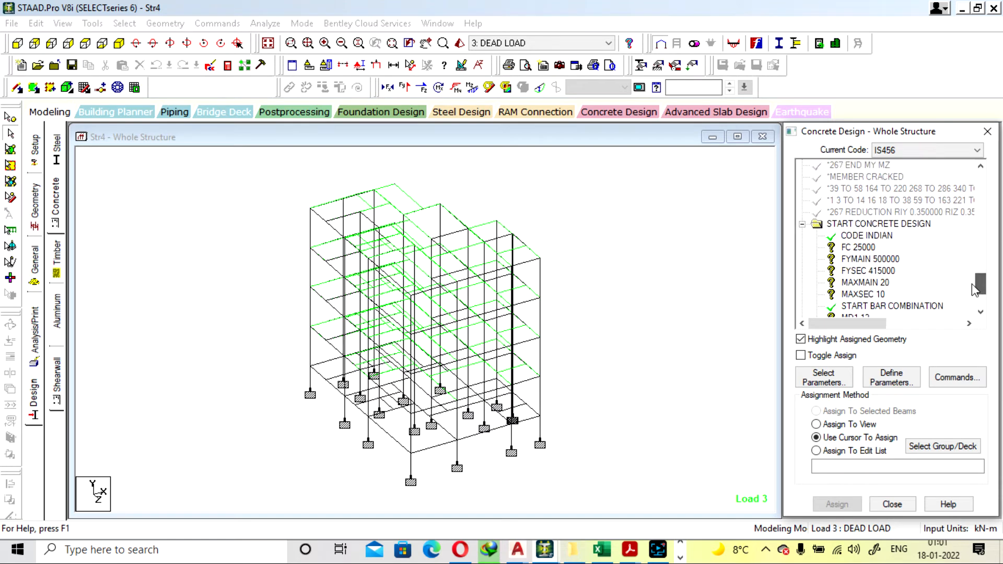
left_click(868, 247)
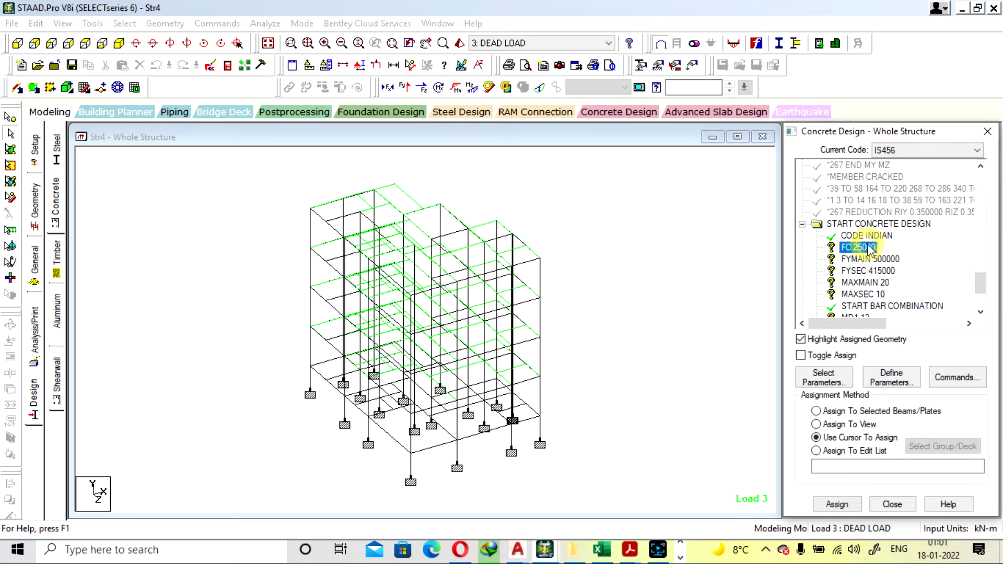
left_click(852, 424)
left_click(836, 504)
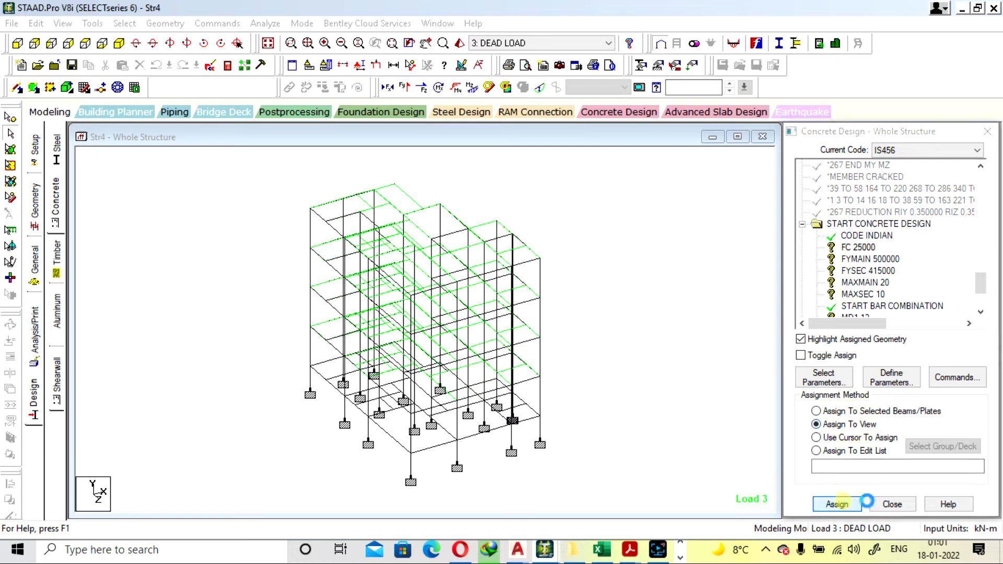
left_click(901, 358)
Assign the FYMAIN 500000 parameter to the entire view and confirm the assignment
left_click(870, 259)
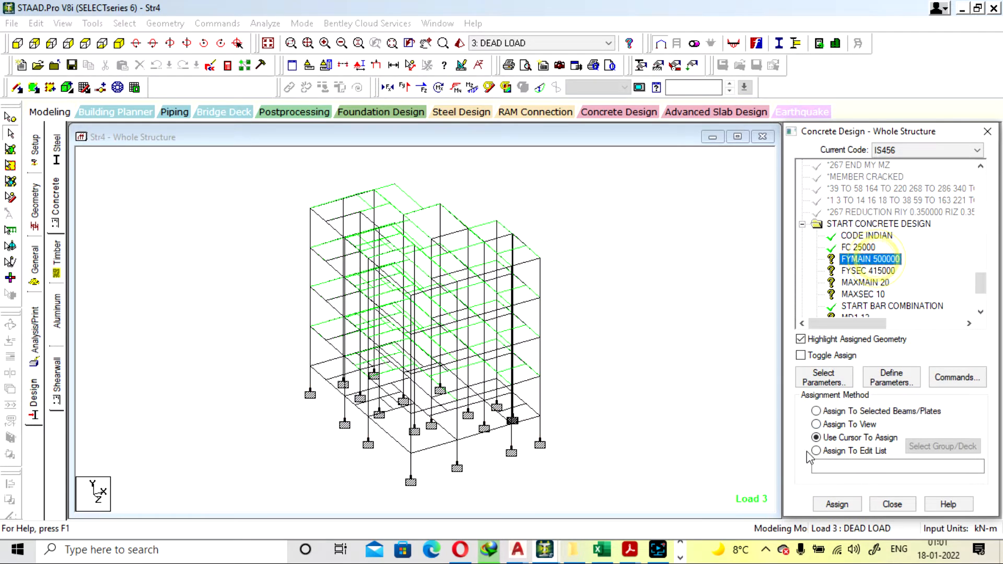
left_click(838, 424)
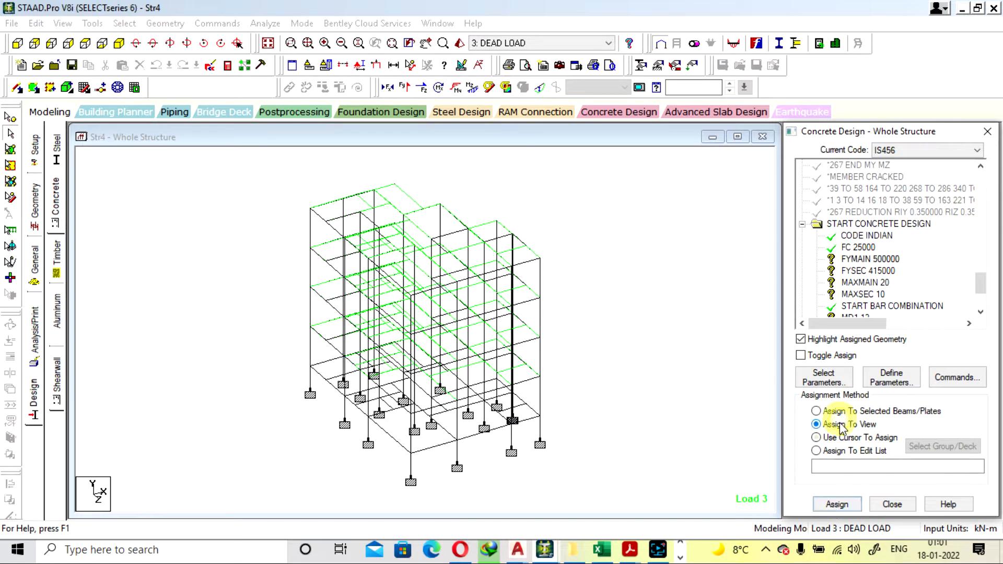
left_click(836, 504)
left_click(901, 358)
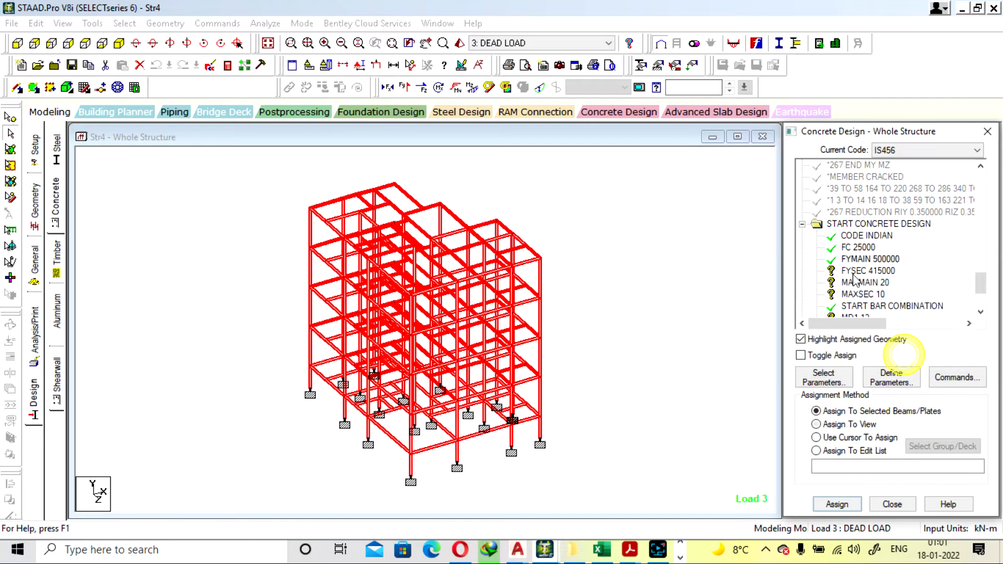
Assign the FYSEC 415000 parameter to all members in the view
left_click(871, 271)
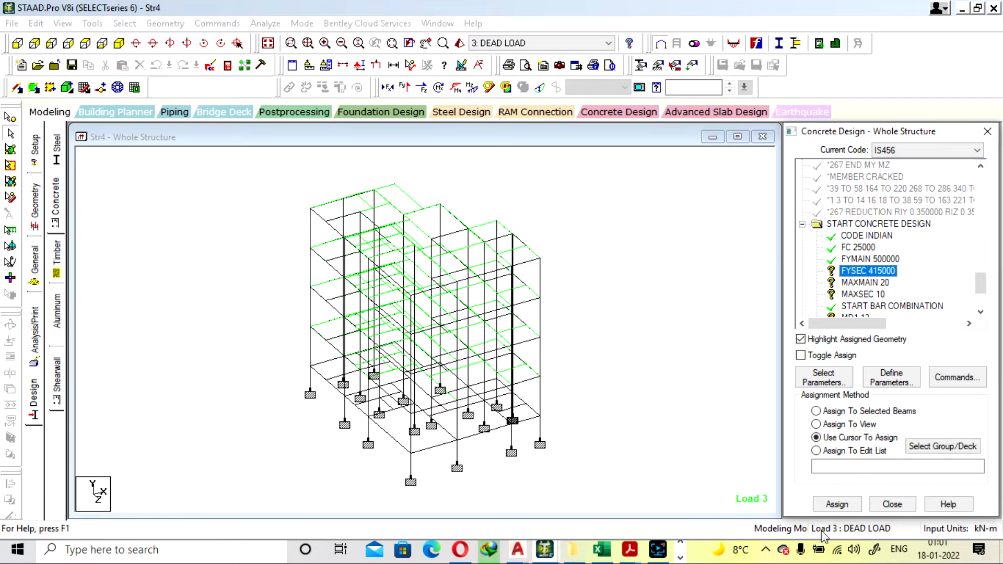
left_click(836, 504)
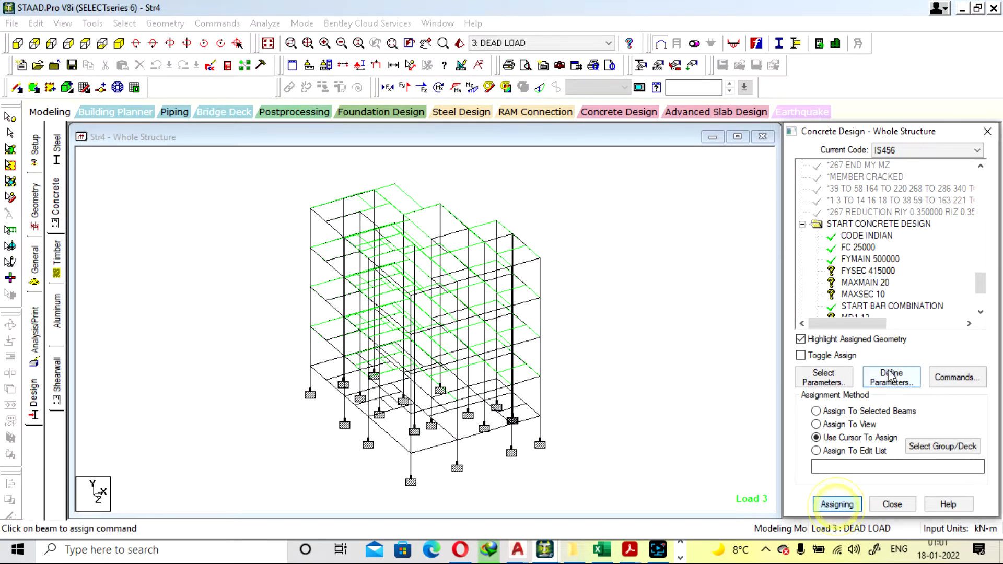
left_click(831, 425)
left_click(838, 504)
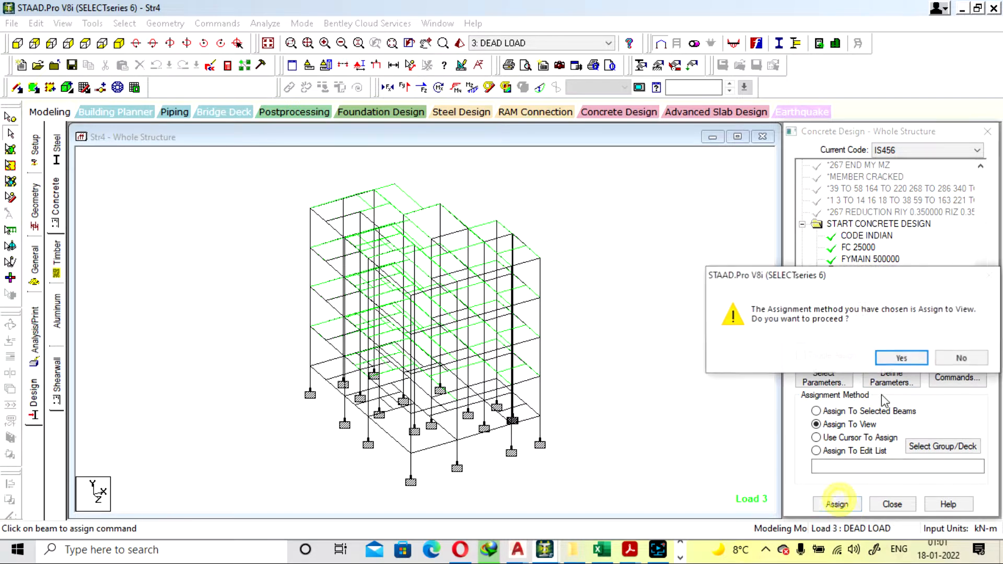
left_click(896, 360)
Assign the MAXMAIN 20 parameter to all members in the view
left_click(868, 282)
left_click(837, 504)
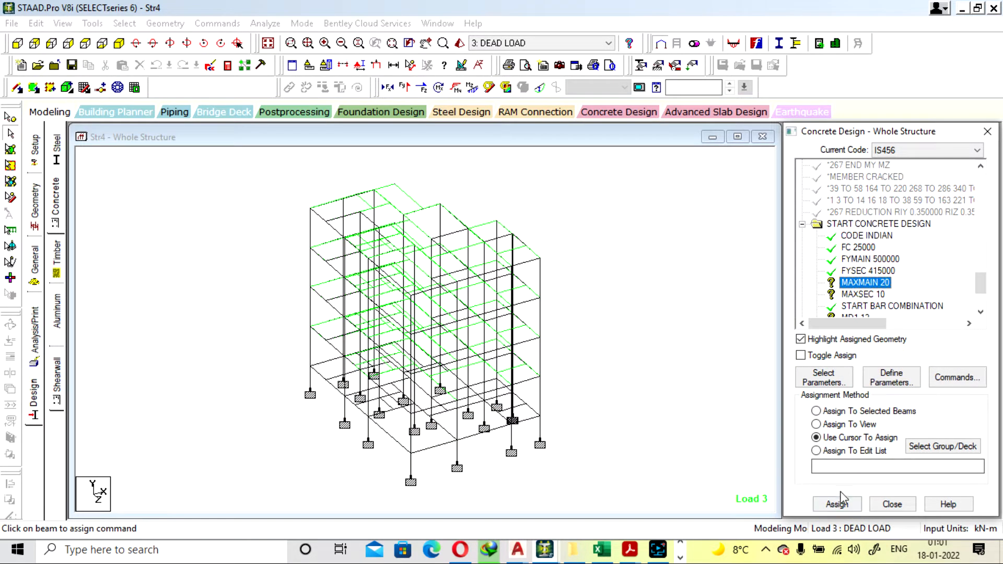
left_click(817, 424)
left_click(837, 504)
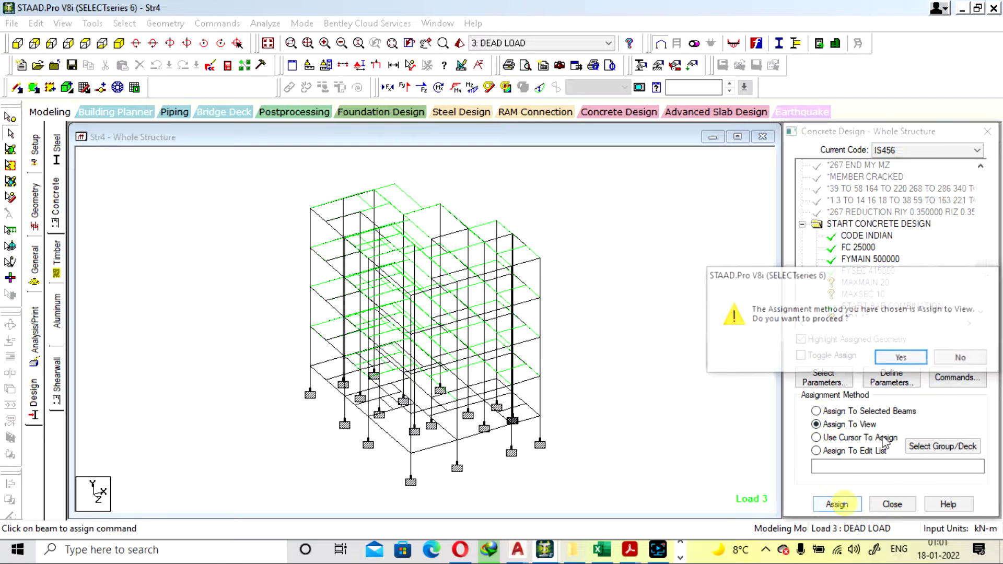
left_click(895, 359)
Assign the MAXSEC 10 parameter to all members in the view
left_click(863, 295)
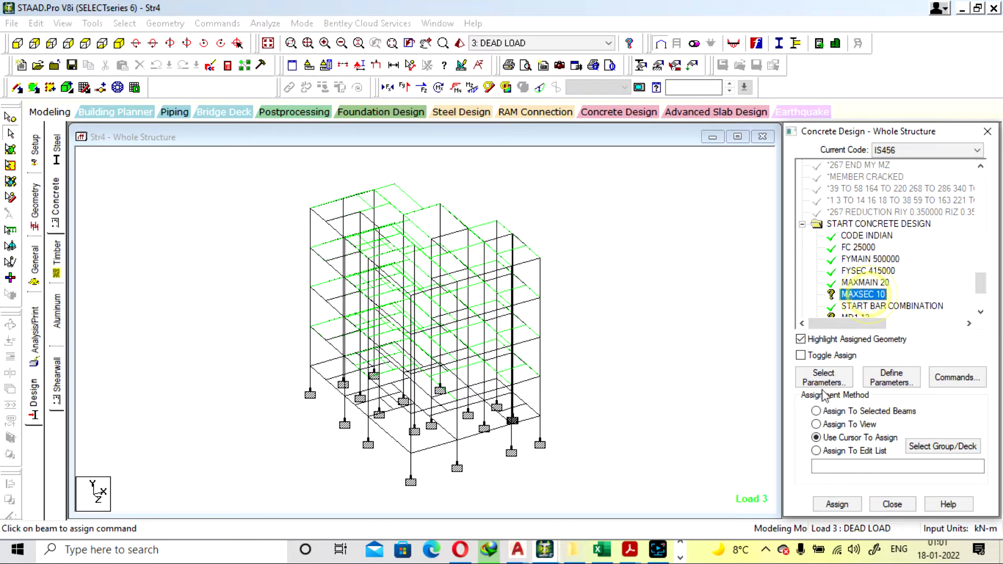
left_click(816, 424)
left_click(848, 509)
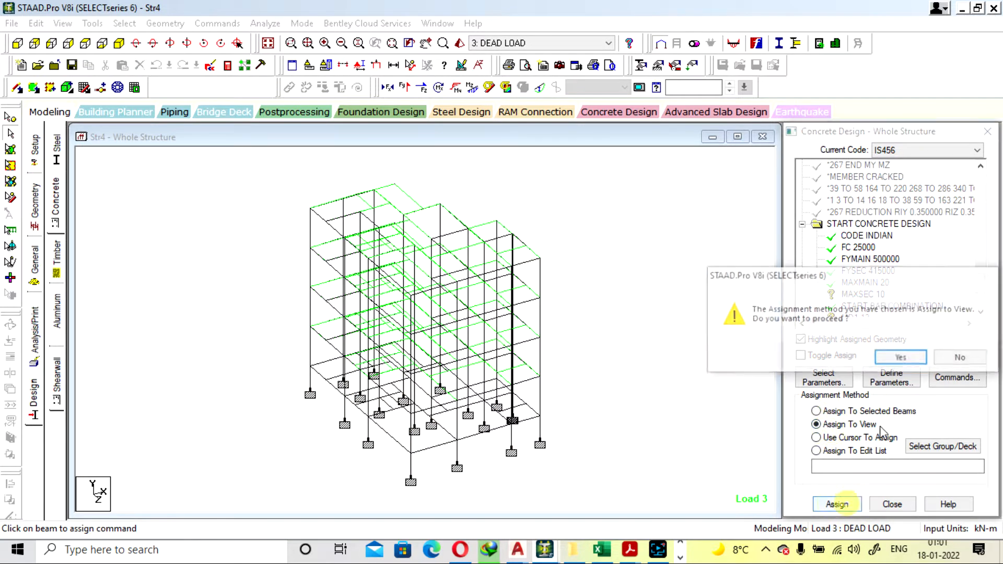
left_click(896, 359)
Assign the MD1 12 bar combination parameter to all members in the view
scroll(912, 274, "down", 1)
scroll(911, 274, "down", 1)
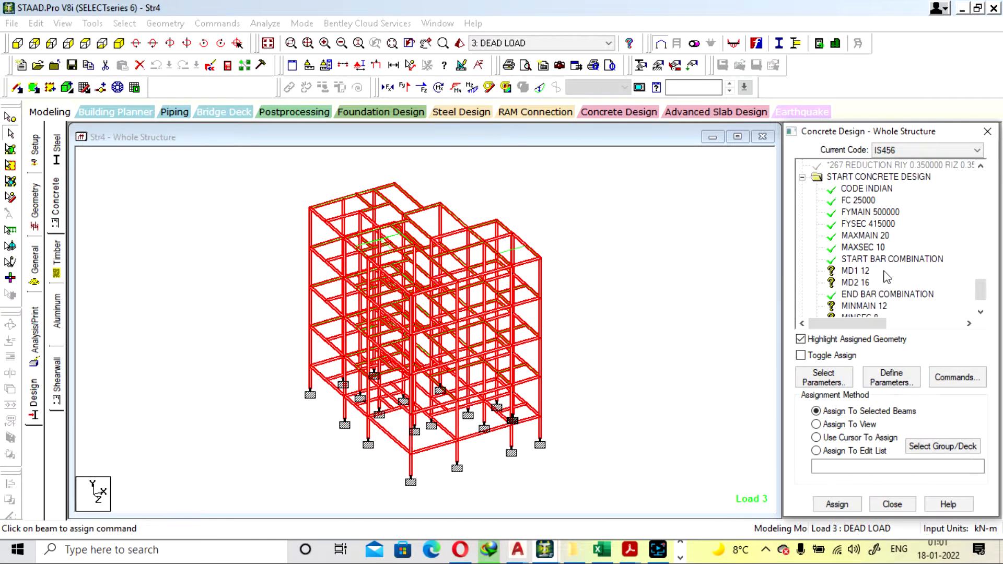
left_click(855, 270)
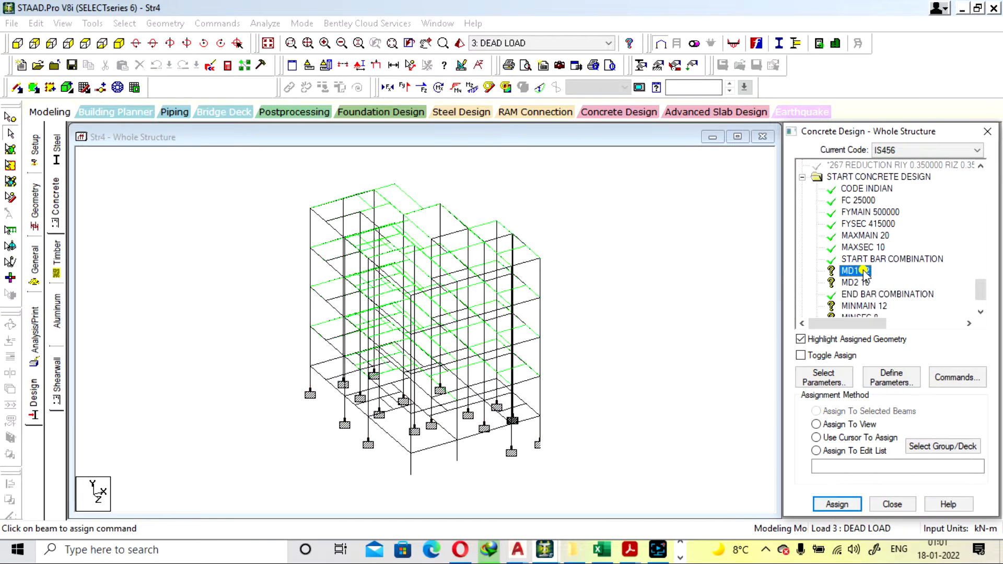
left_click(836, 424)
left_click(837, 504)
left_click(895, 359)
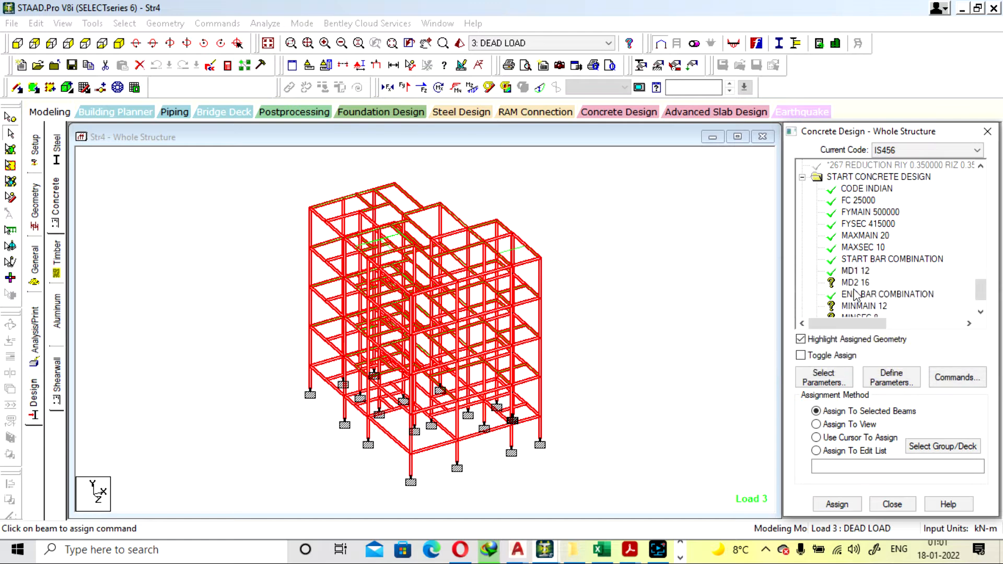
Assign the MD2 16 bar combination parameter to all members in the view
left_click(855, 283)
left_click(836, 424)
left_click(838, 504)
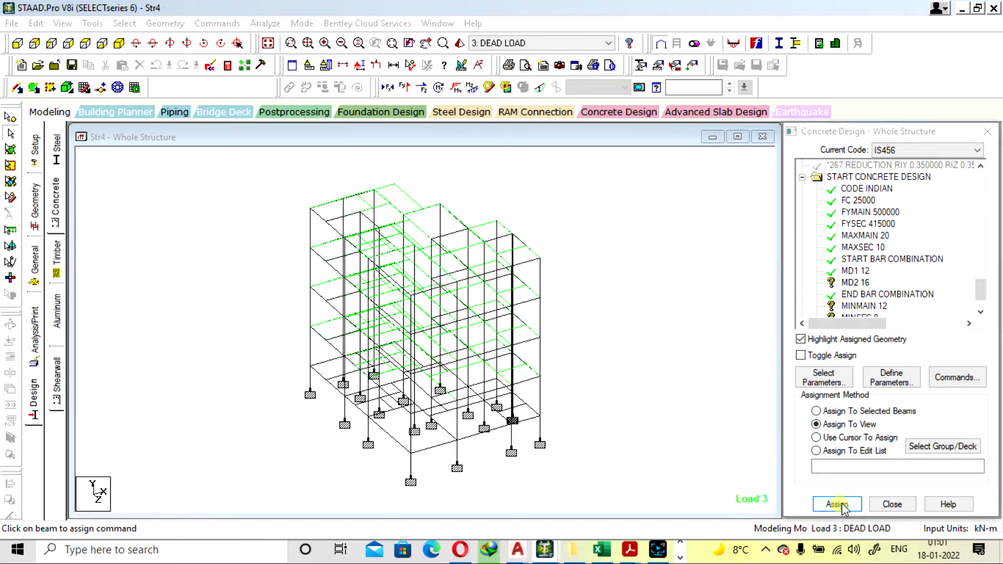
left_click(832, 358)
Assign the MINMAIN 12 parameter to all members in the view
scroll(891, 284, "down", 1)
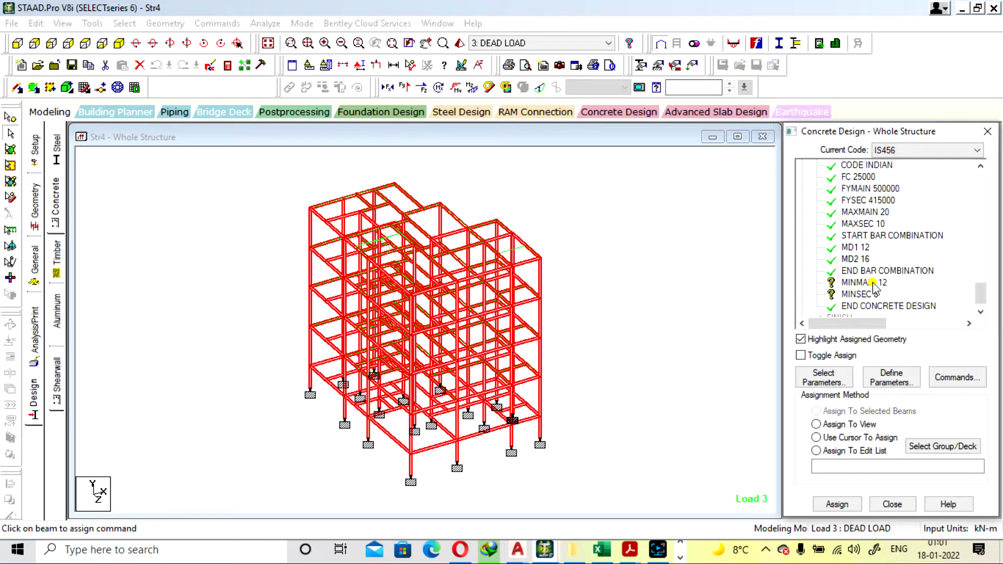
left_click(873, 283)
left_click(850, 424)
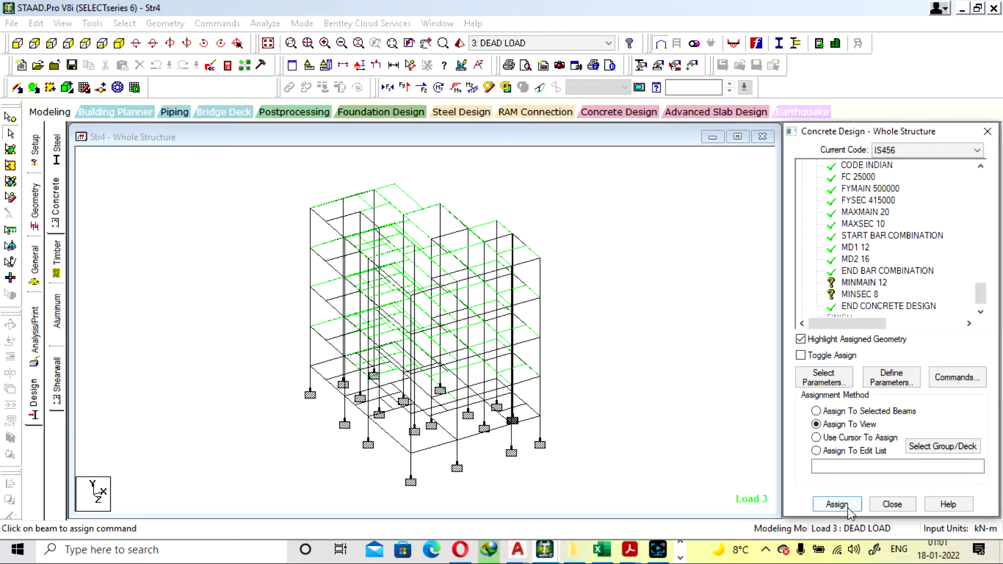
left_click(836, 504)
left_click(887, 359)
Assign the MINSEC 8 parameter to all members in the view
left_click(859, 295)
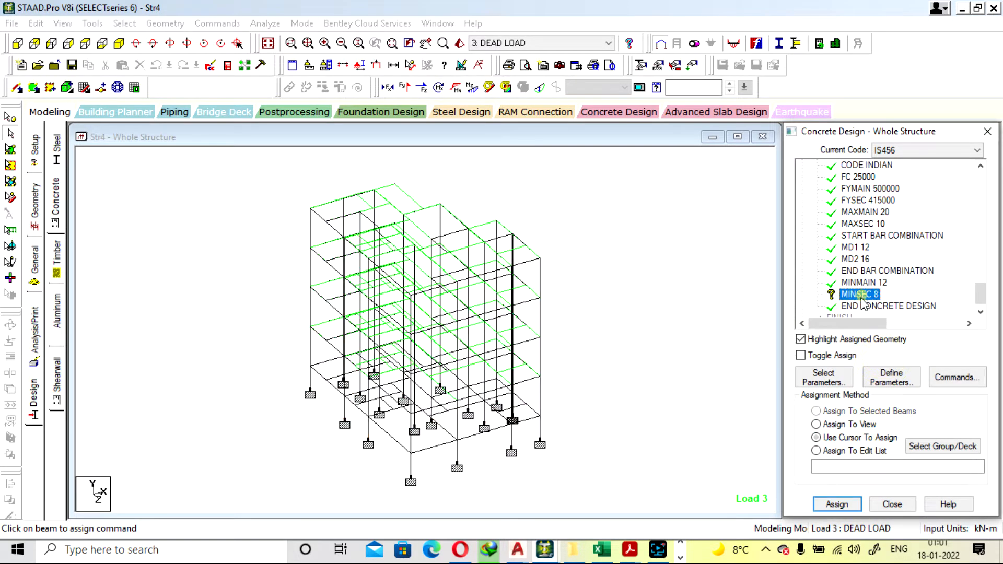
left_click(849, 426)
left_click(837, 504)
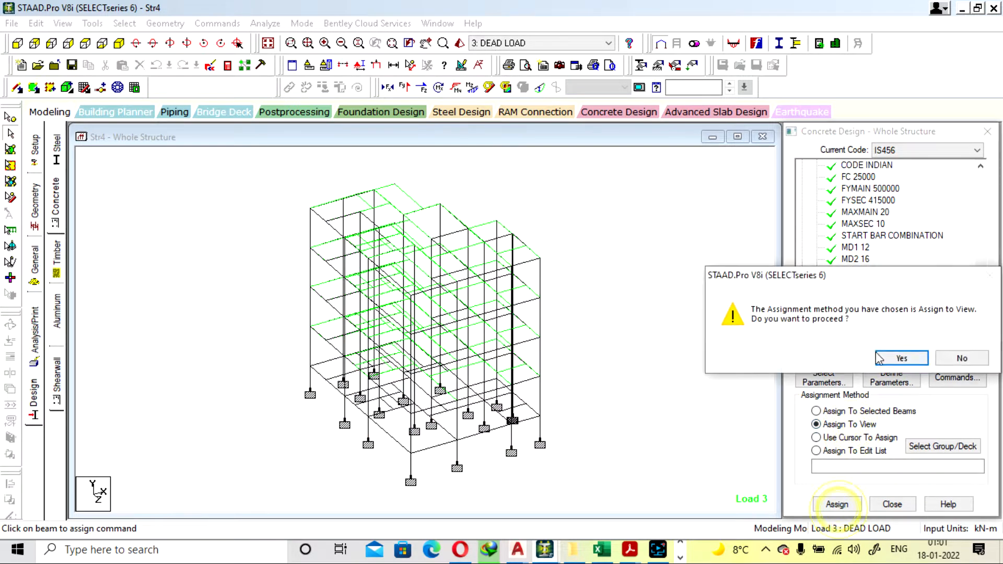
left_click(886, 357)
scroll(946, 222, "down", 1)
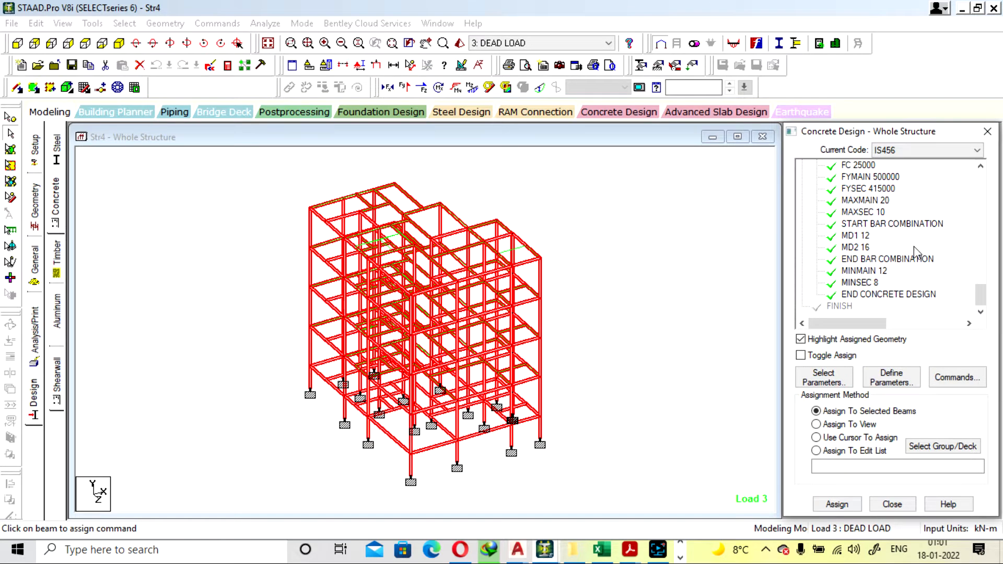
Add the DESIGN BEAM, DESIGN COLUMN and TAKE OFF commands to the IS456 concrete design
left_click(695, 262)
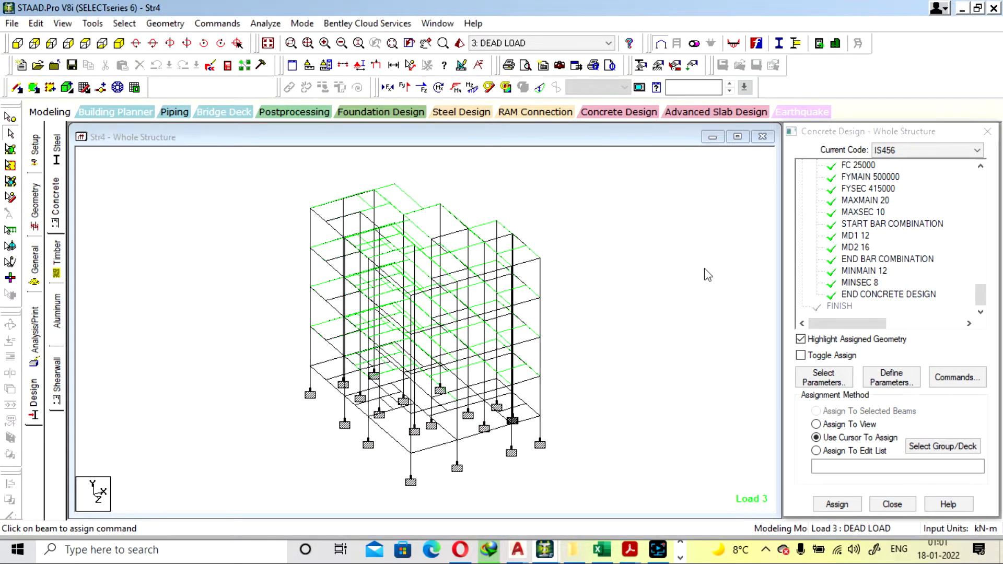
left_click(943, 381)
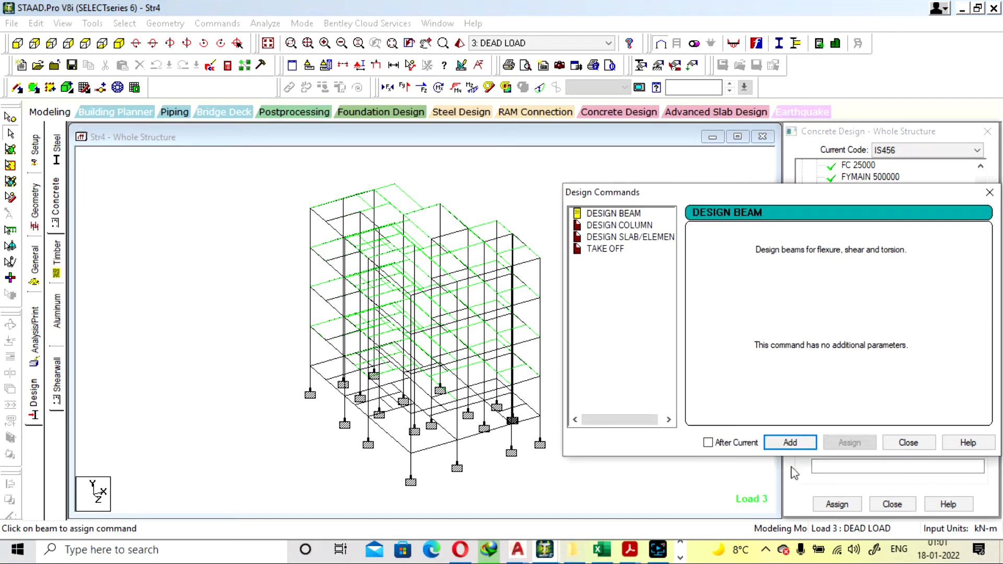
left_click(804, 443)
left_click(619, 225)
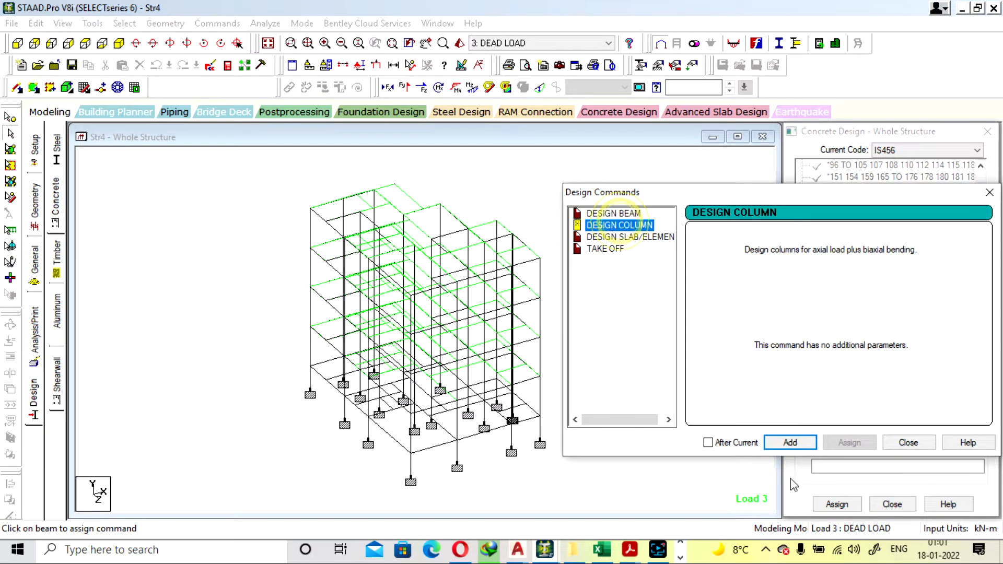
left_click(789, 442)
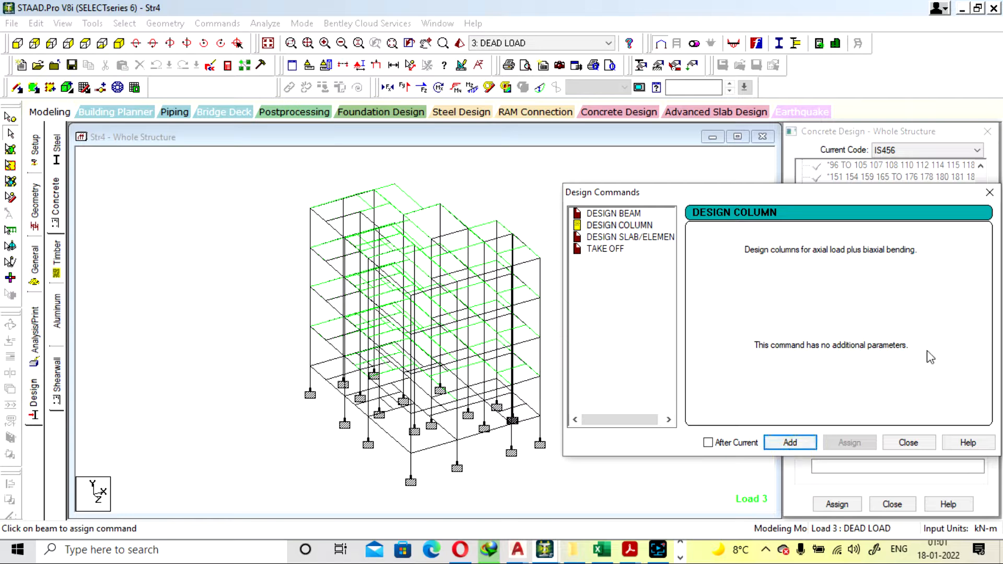
left_click(605, 248)
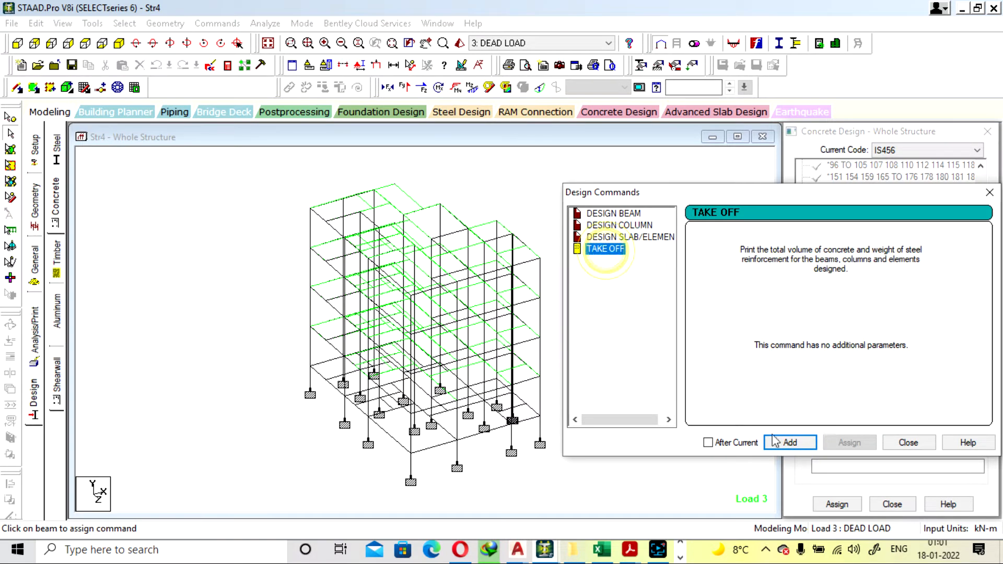
left_click(807, 445)
left_click(908, 442)
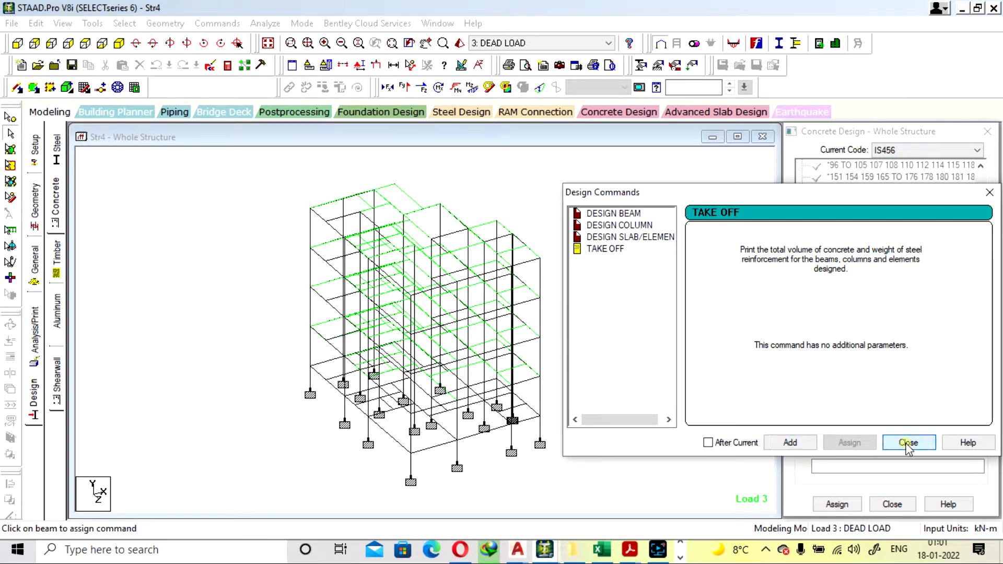
Assign the DESIGN BEAM command to all members parallel to the X and Z axes
scroll(947, 238, "down", 2)
scroll(980, 215, "down", 5)
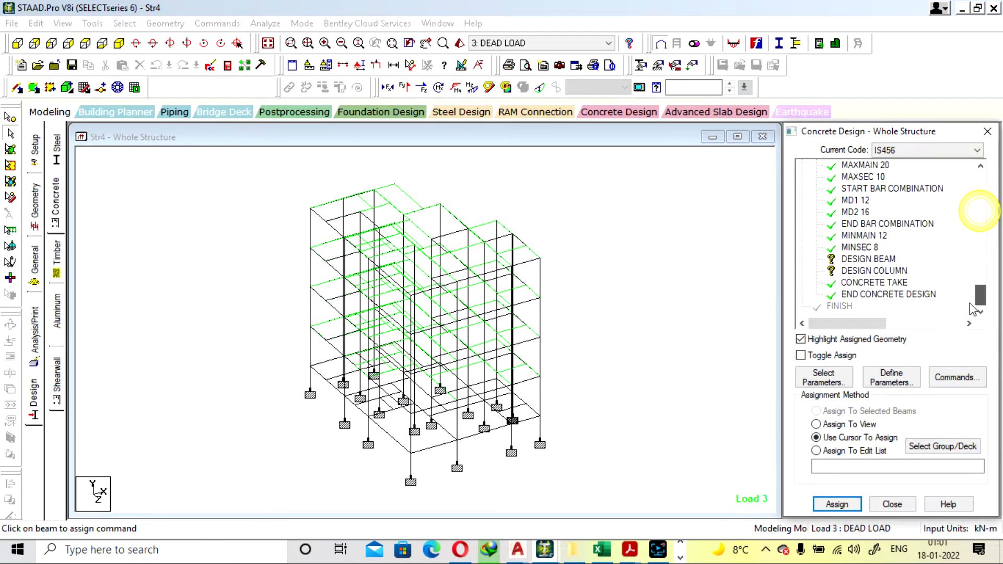
left_click(882, 260)
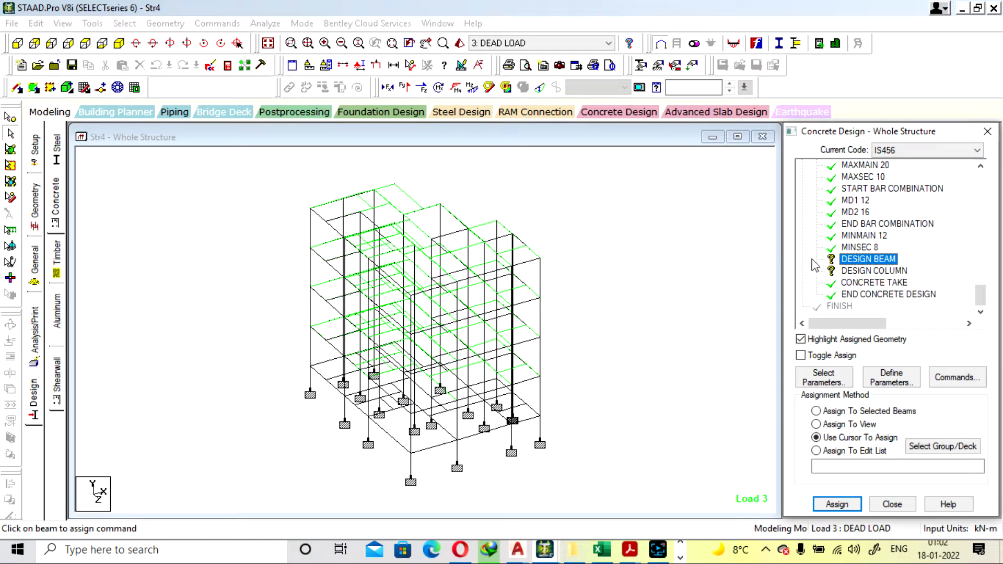
left_click(125, 23)
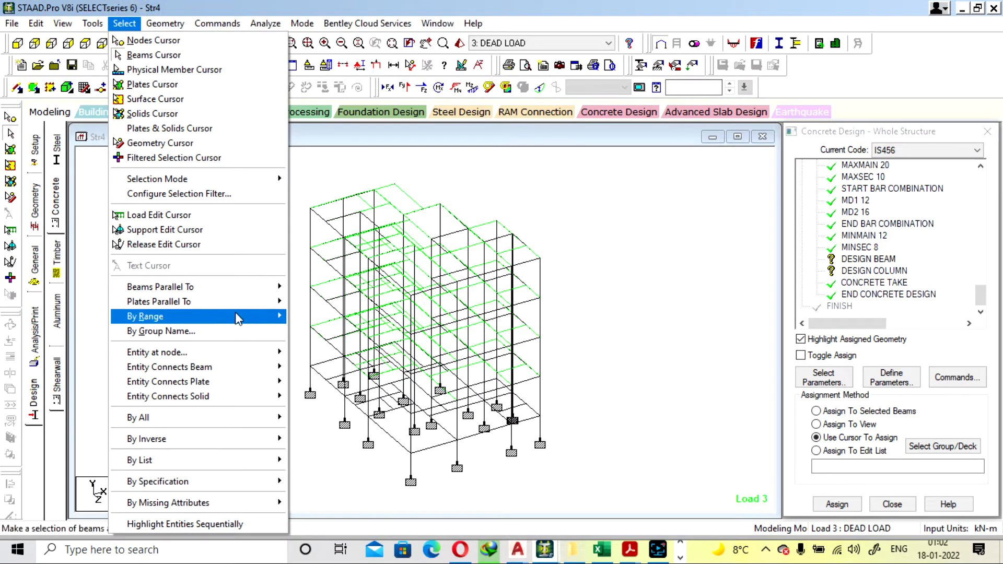
mouse_move(232, 287)
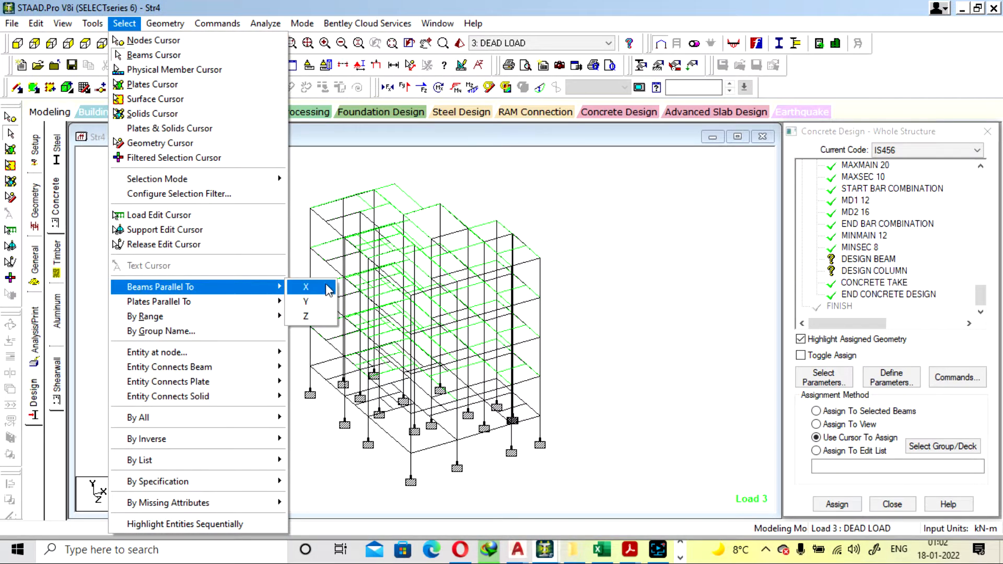
left_click(328, 290)
left_click(117, 24)
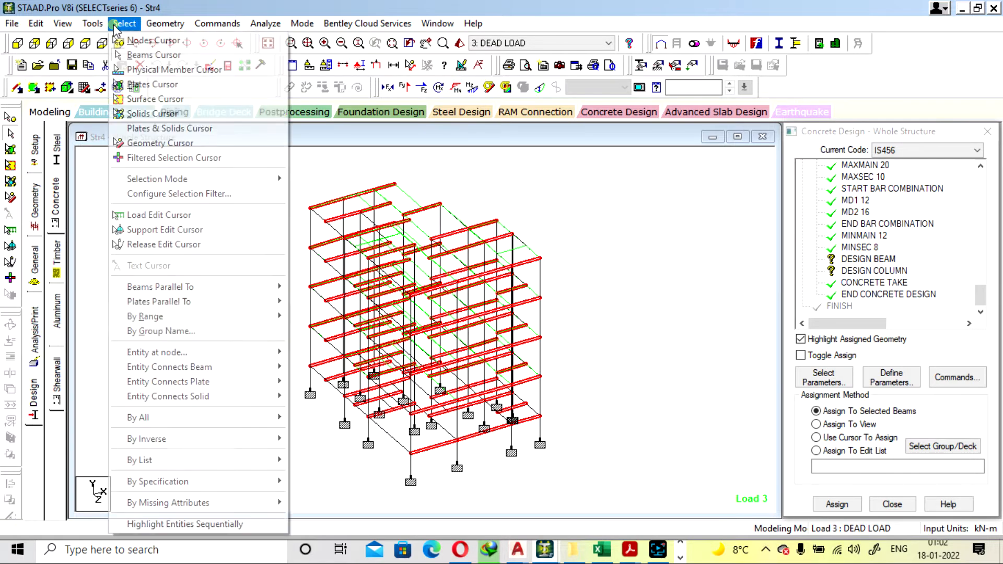
mouse_move(214, 289)
left_click(306, 317)
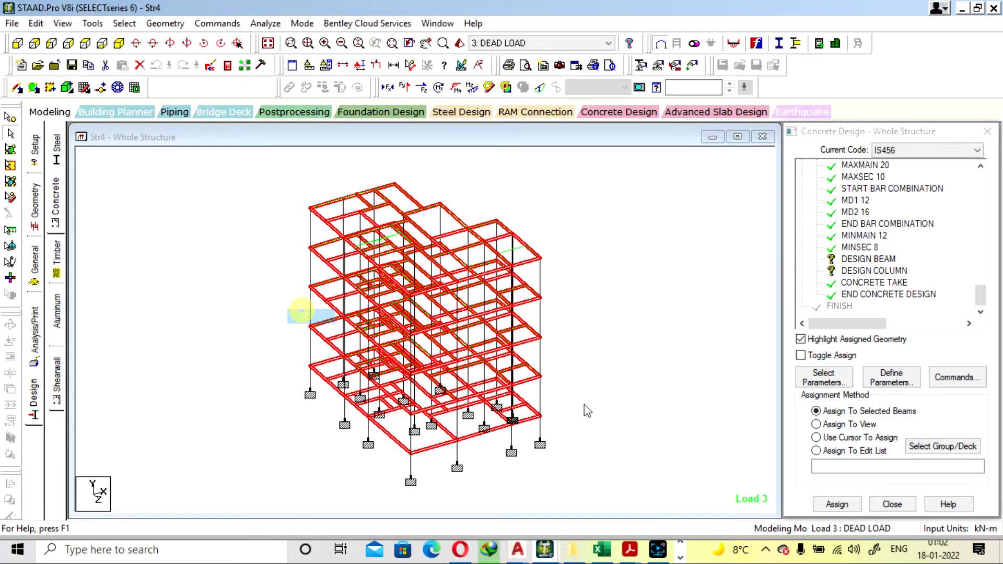
left_click(836, 505)
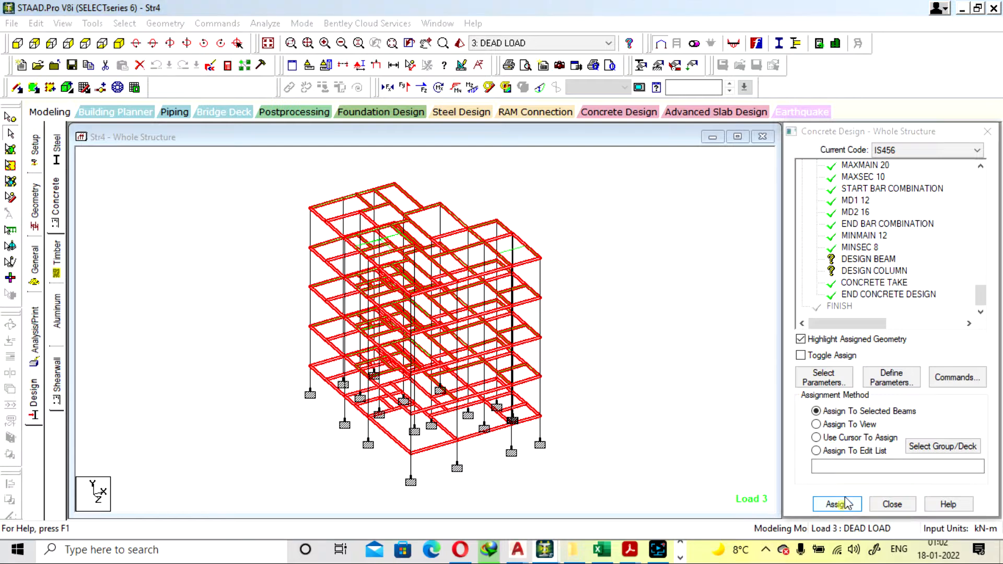
left_click(834, 420)
Assign the DESIGN COLUMN command to all members parallel to the Y axis
left_click(876, 272)
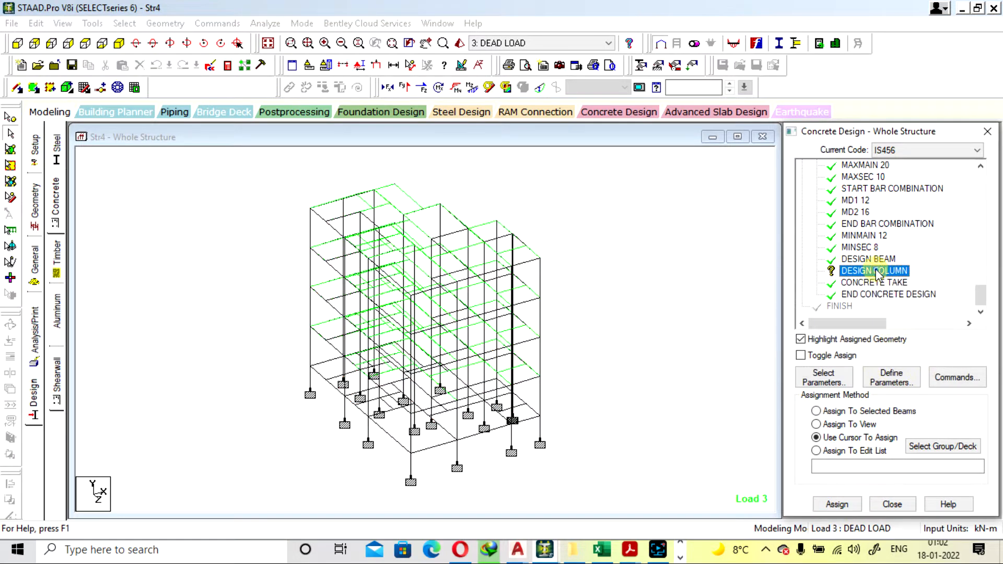
left_click(101, 24)
left_click(111, 24)
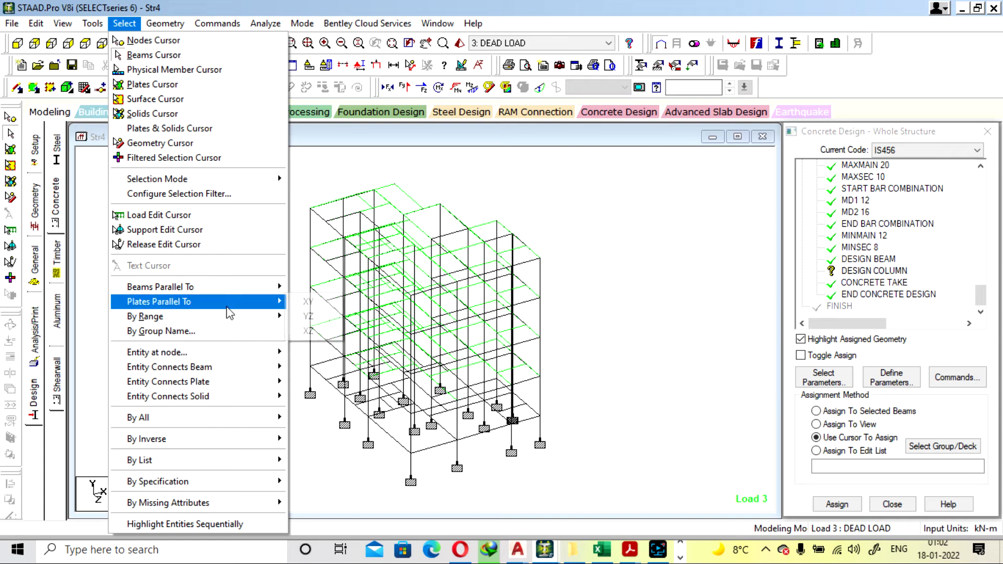
mouse_move(225, 286)
left_click(303, 301)
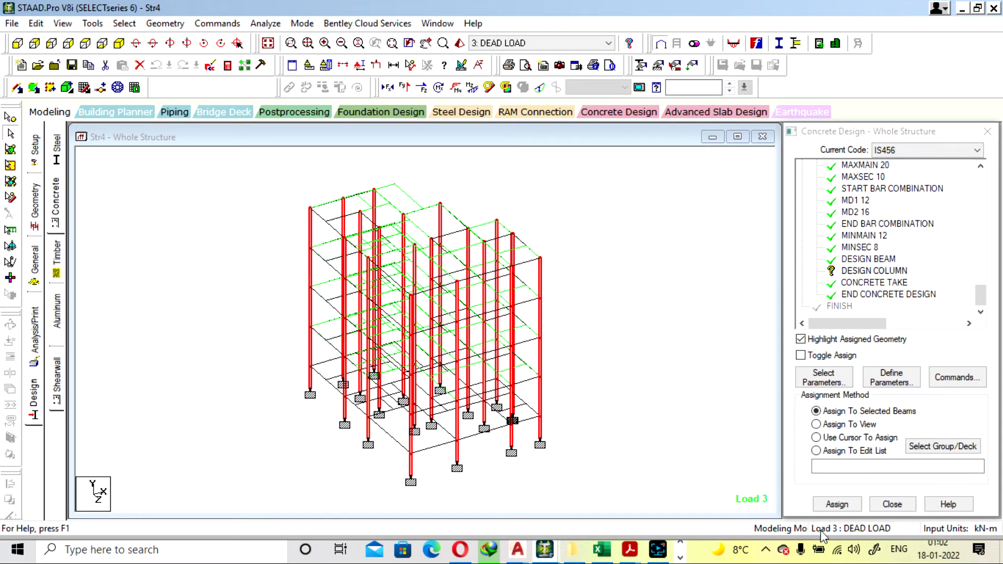
left_click(837, 504)
left_click(909, 357)
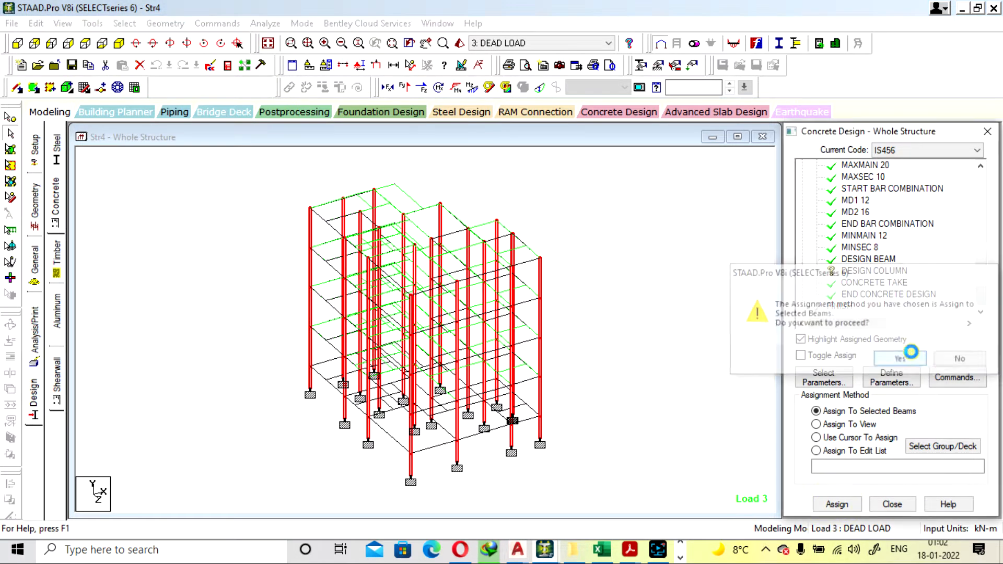
left_click(673, 320)
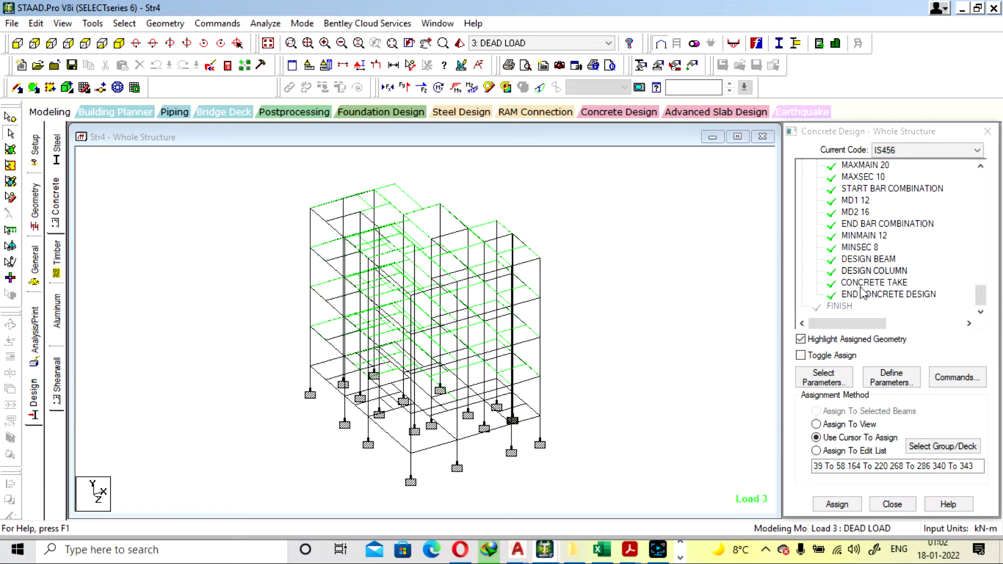
Add a Perform Analysis command with the Load Data print option
left_click(265, 23)
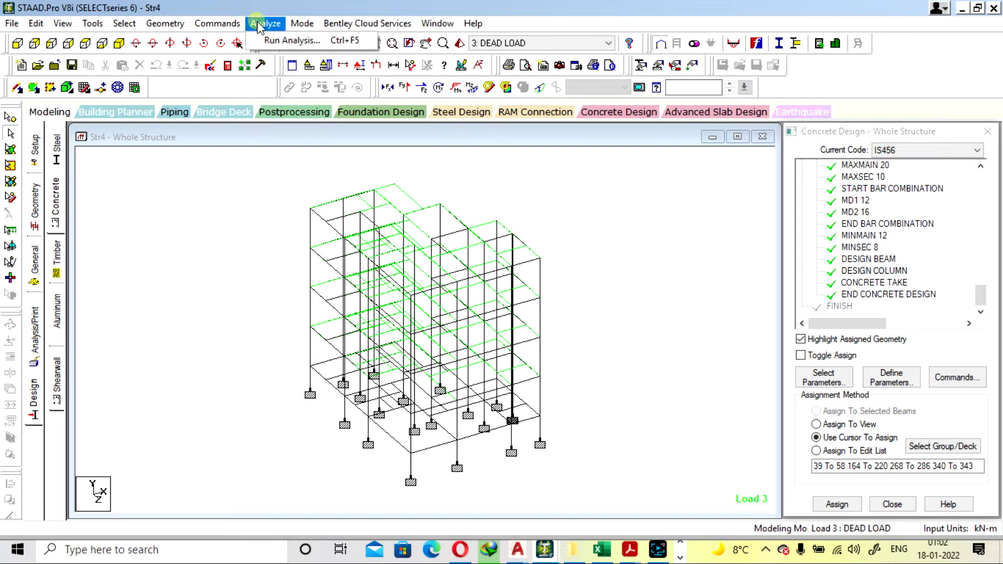
left_click(35, 360)
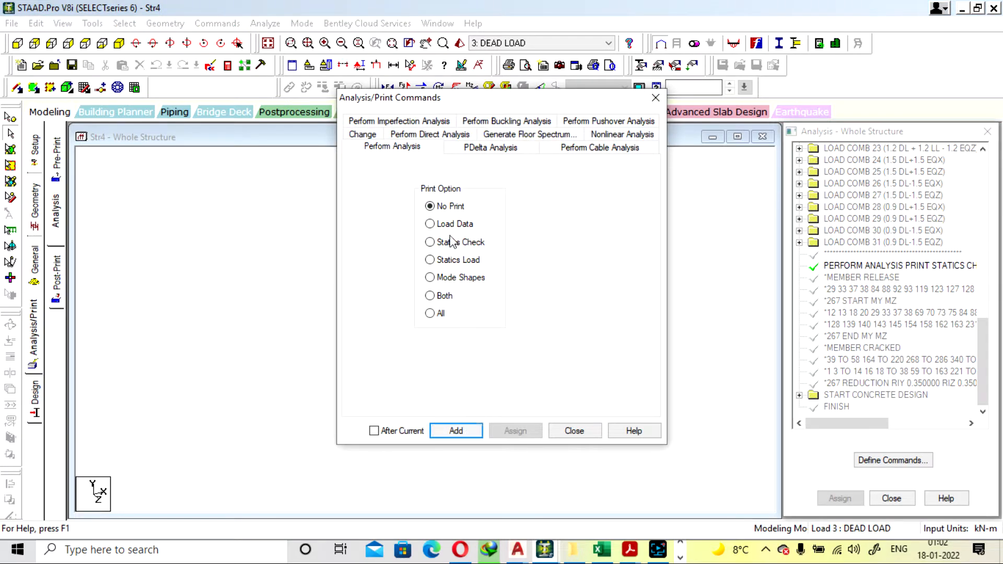
left_click(450, 229)
left_click(456, 430)
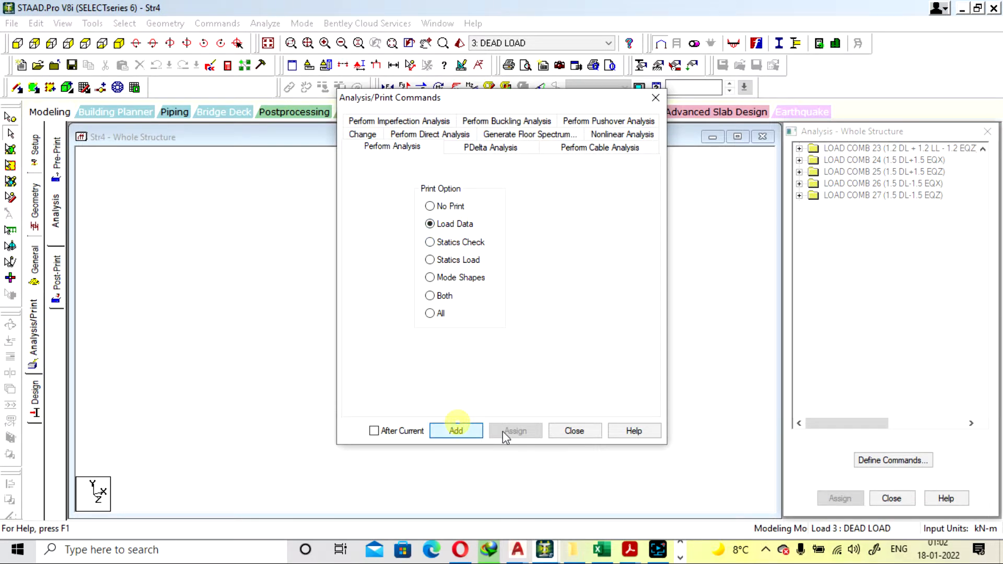
left_click(574, 431)
Run the analysis, saving the modified structure, and open the resulting output file
left_click(264, 23)
left_click(283, 41)
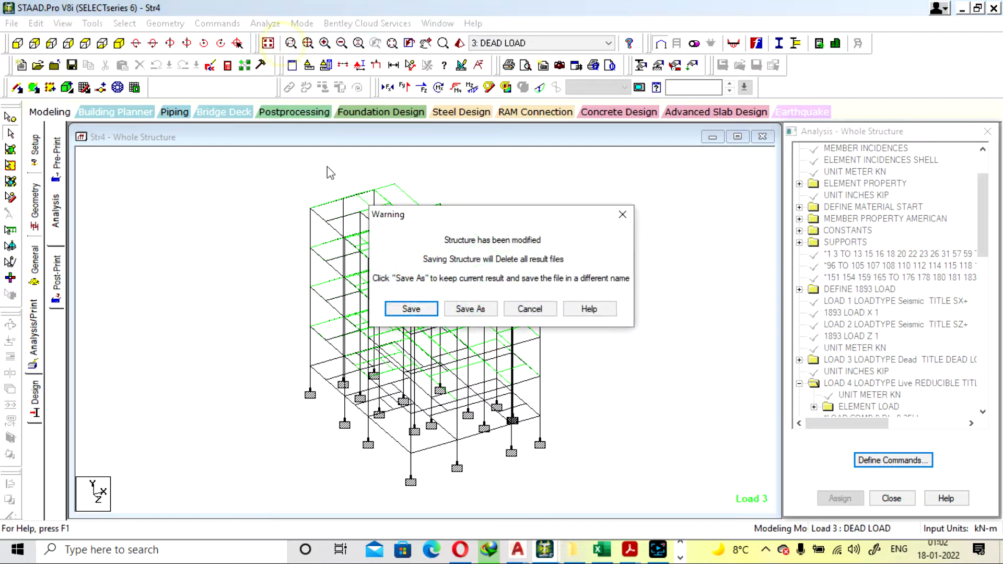
left_click(411, 309)
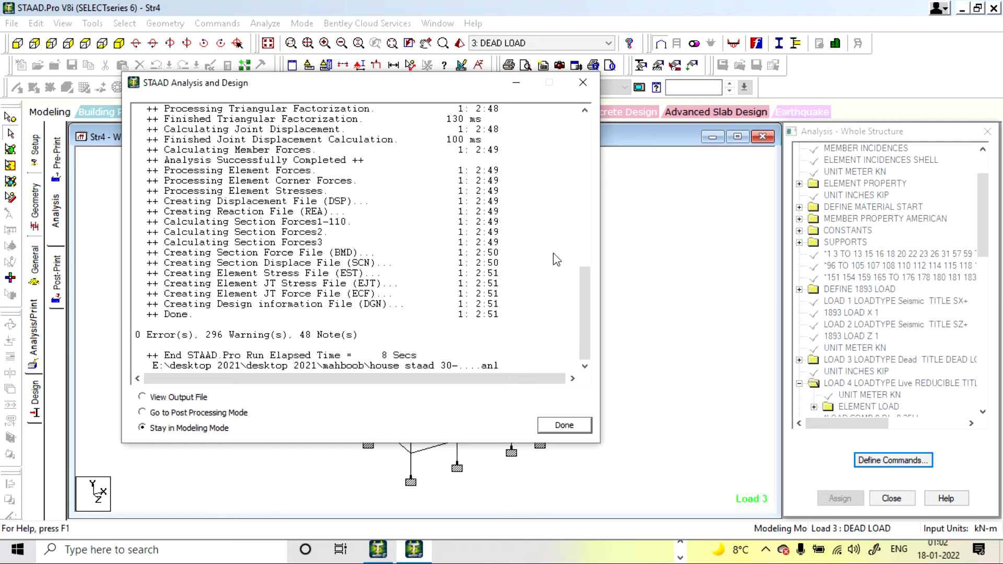
left_click(168, 400)
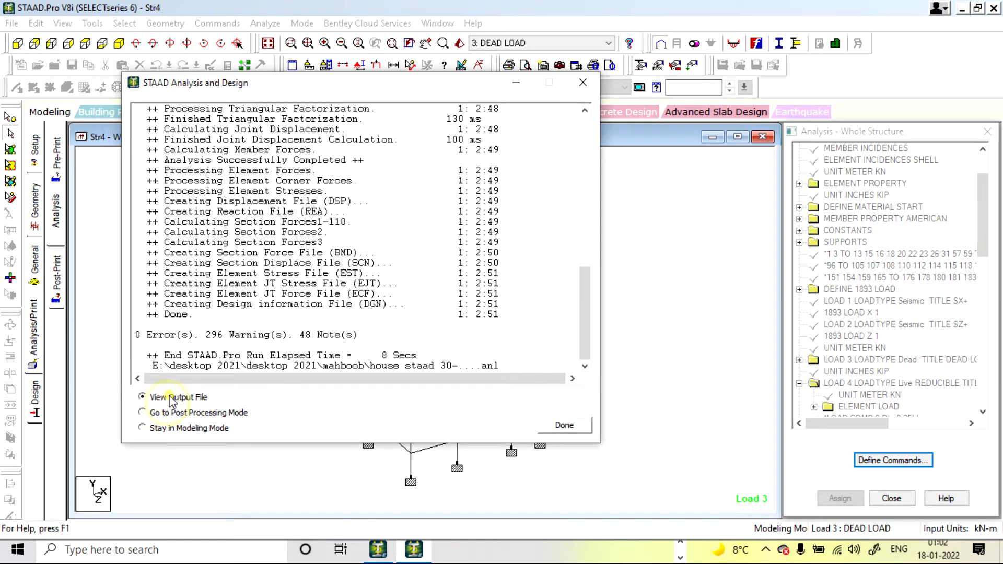
left_click(565, 425)
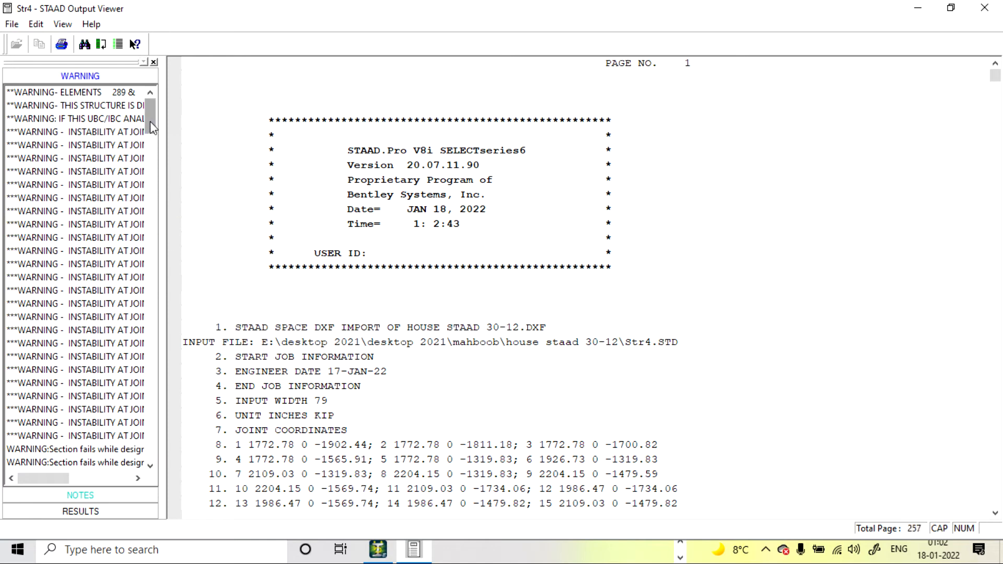
Examine the reinforcement and section failure warnings and the beam design results in the output file, and close it
left_click_drag(149, 122, 146, 395)
left_click(63, 224)
scroll(99, 306, "up", 11)
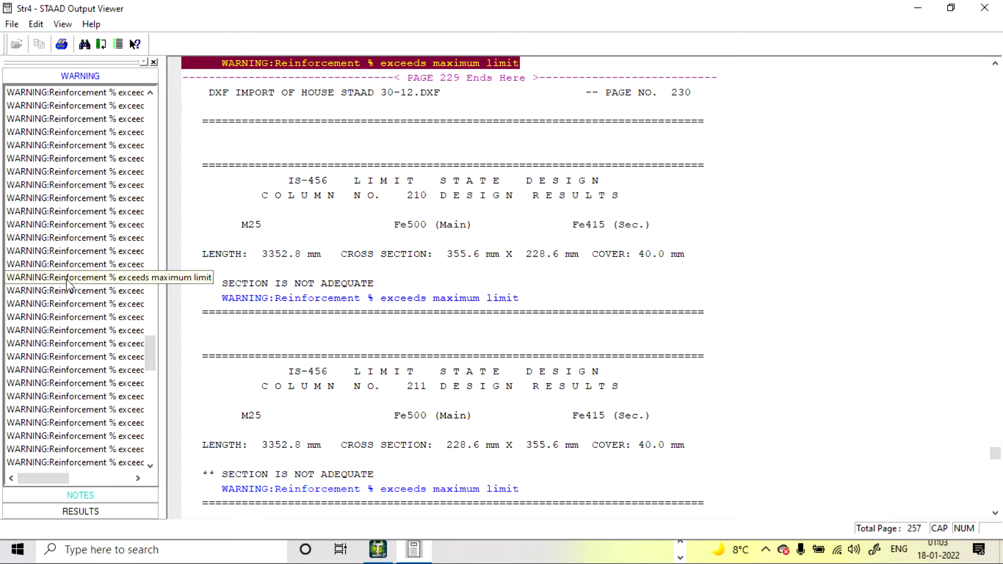
scroll(68, 284, "up", 10)
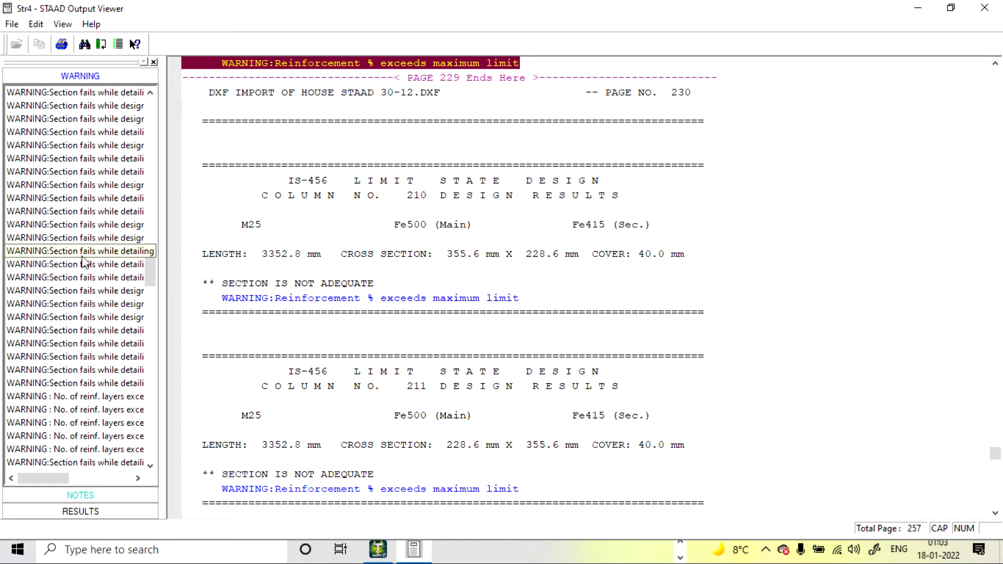
scroll(84, 261, "up", 3)
scroll(479, 317, "up", 5)
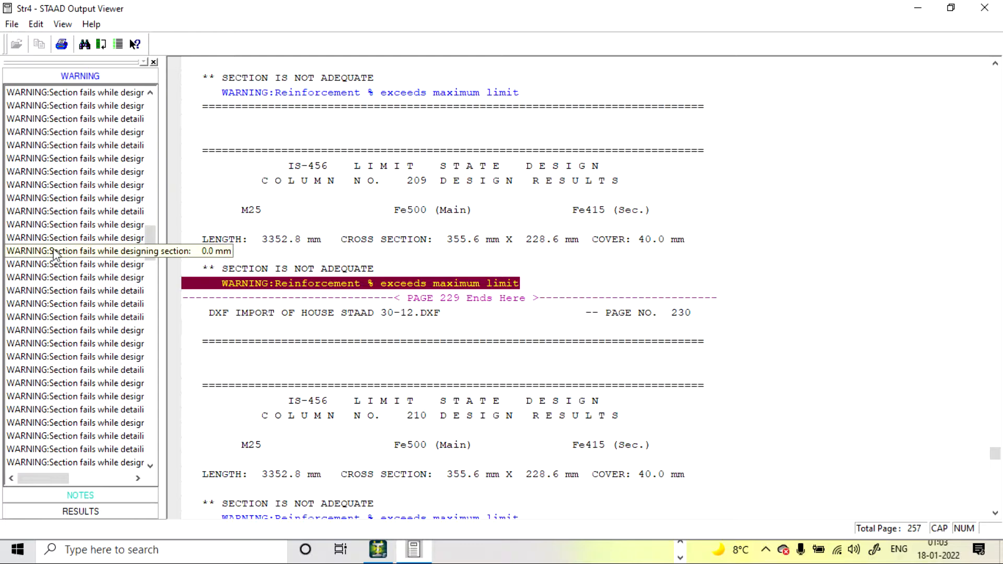
left_click(54, 224)
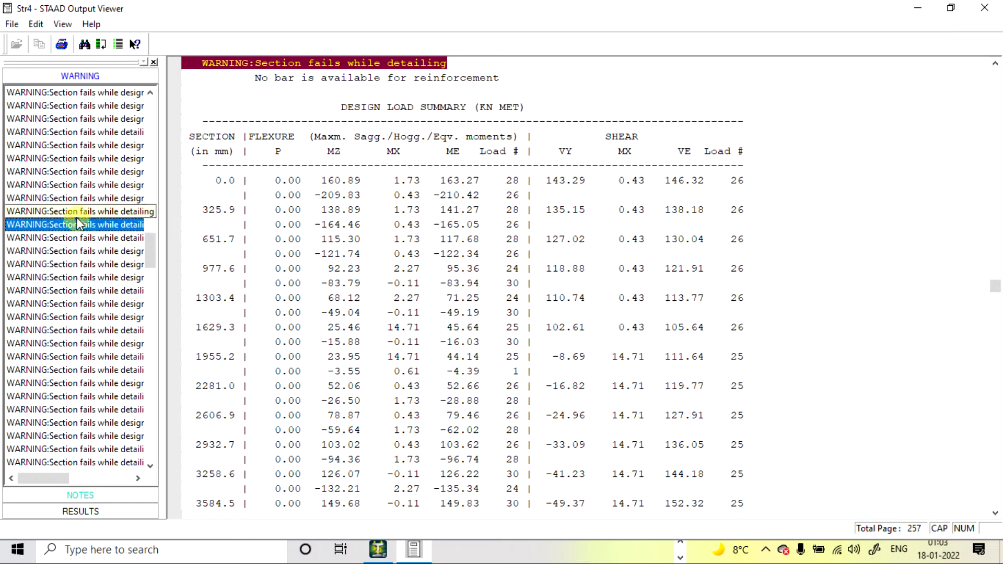
left_click(116, 517)
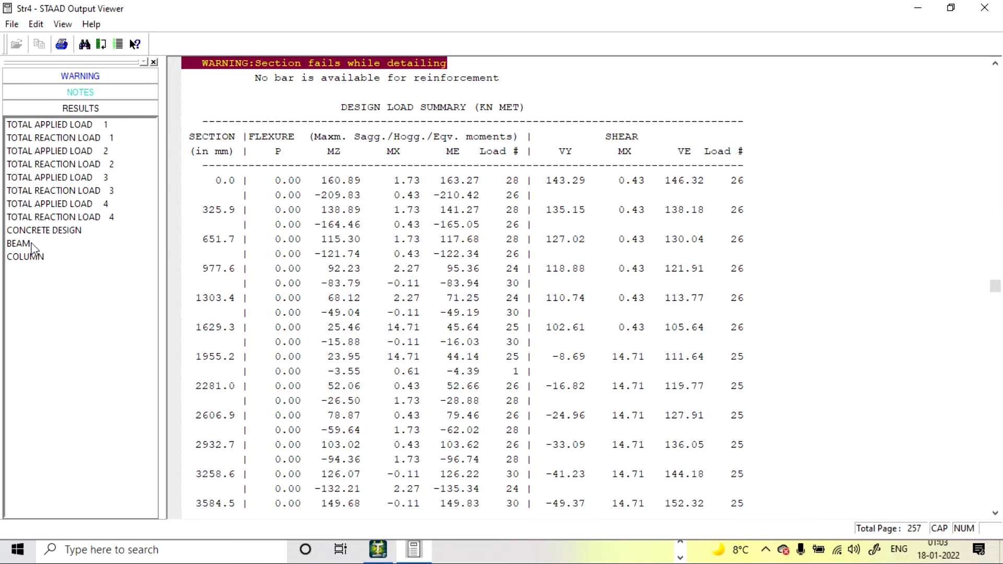
left_click(26, 244)
left_click(984, 8)
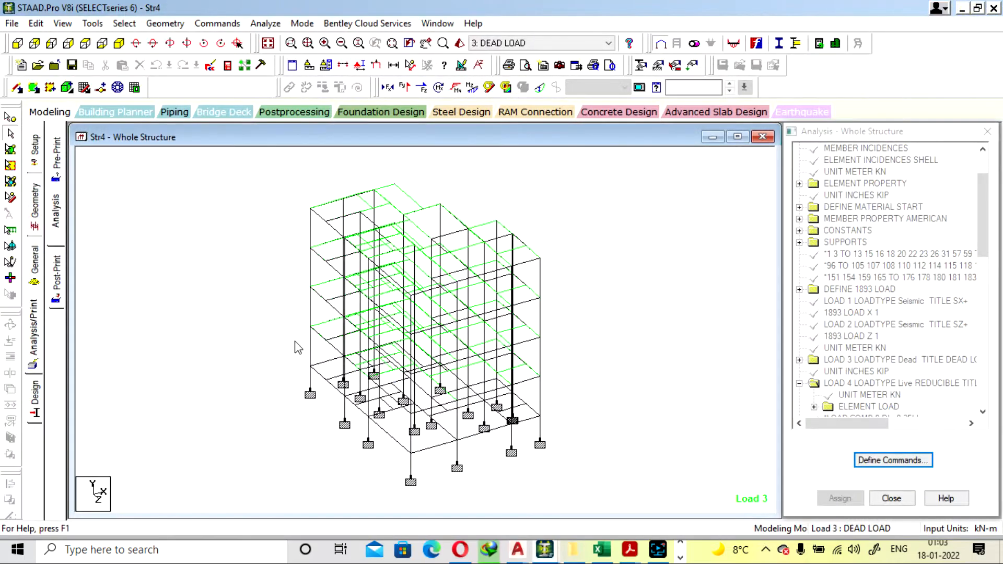
Inspect the member details of three stacked columns at one building corner and a lower column at the opposite corner
double_click(310, 349)
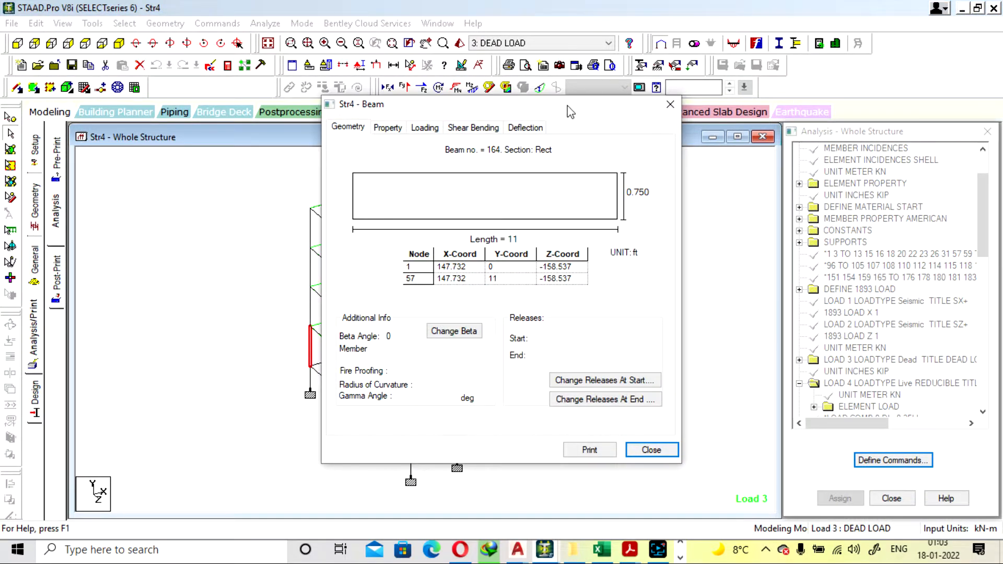
left_click(671, 105)
double_click(310, 305)
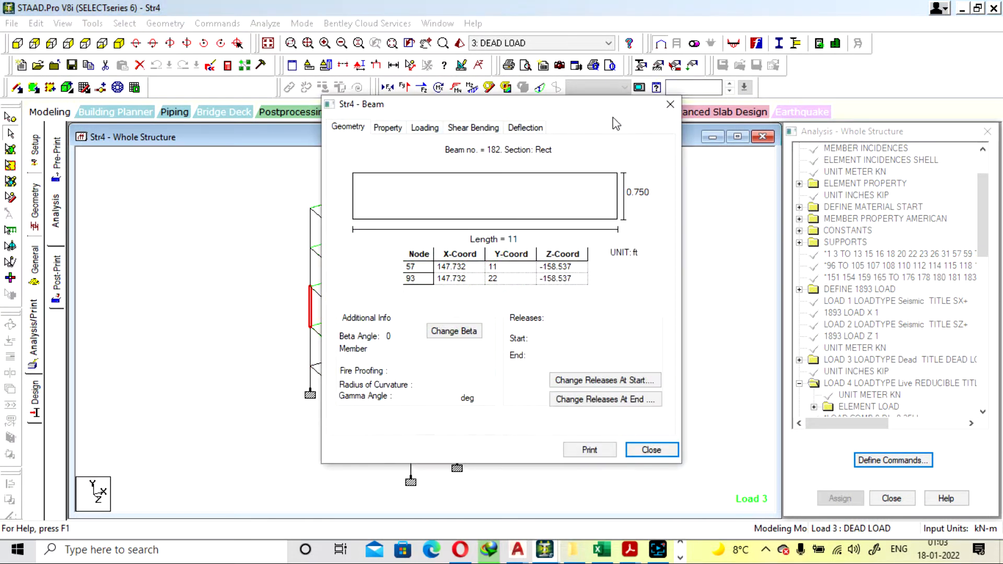
left_click(670, 104)
double_click(310, 277)
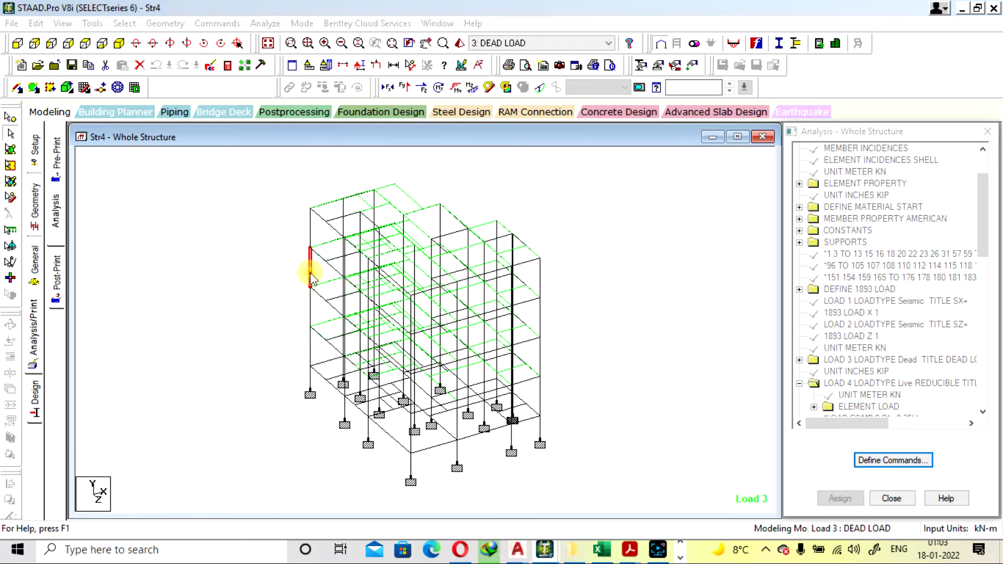
left_click(671, 105)
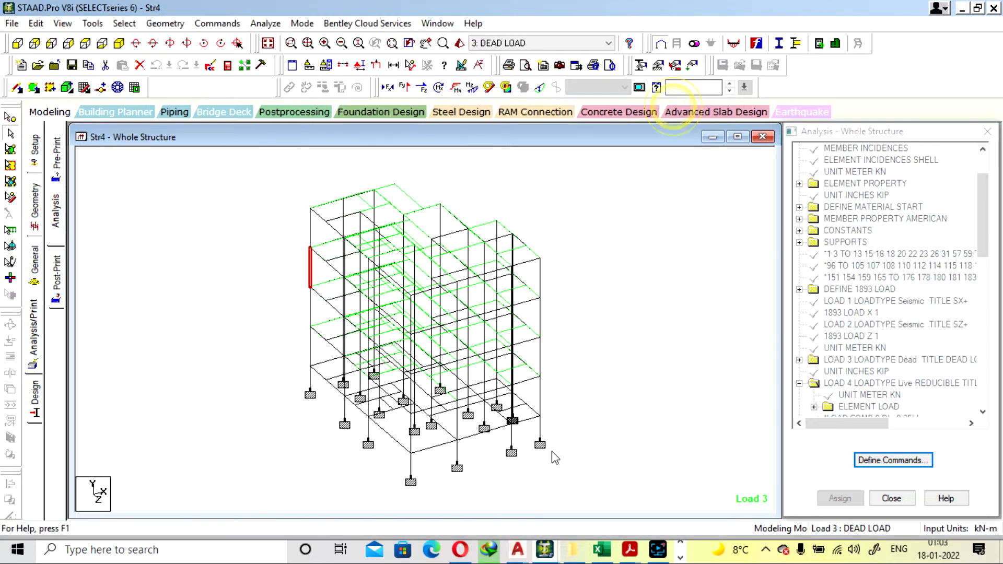
double_click(543, 397)
left_click(671, 105)
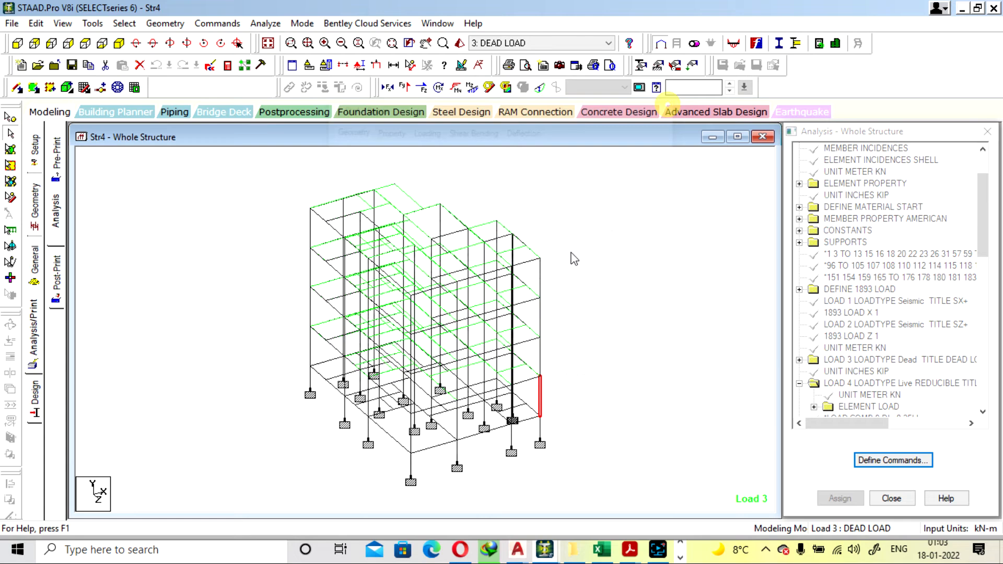
Inspect the member details of the second-storey and top-storey columns at one building corner and a lower column at the opposite corner
double_click(540, 355)
left_click(670, 104)
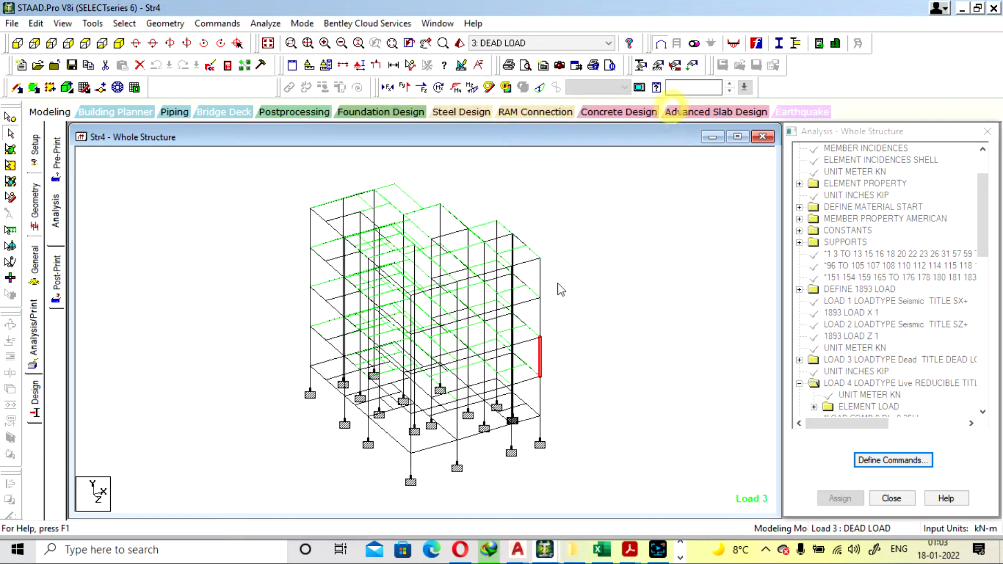
double_click(540, 285)
left_click(669, 105)
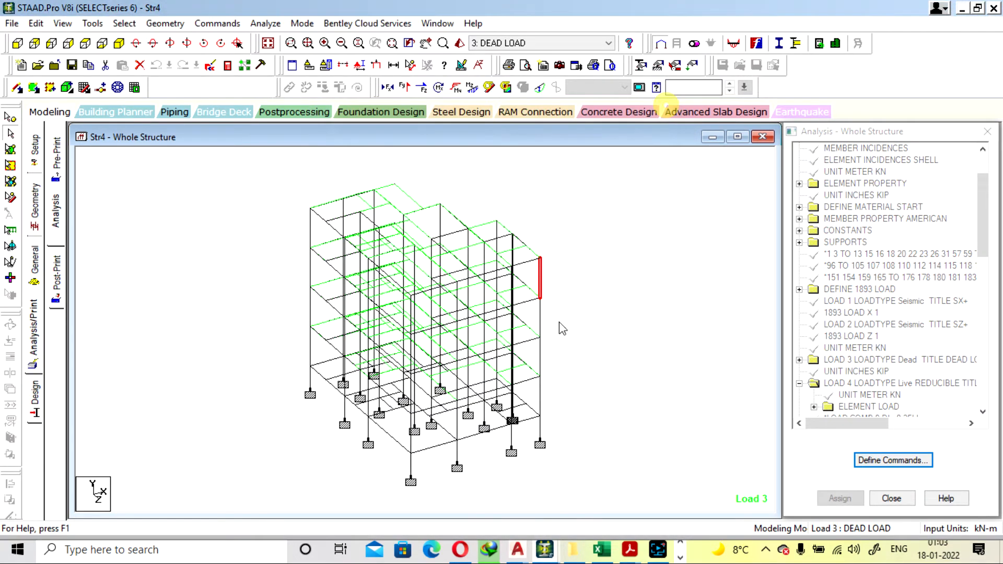
double_click(309, 347)
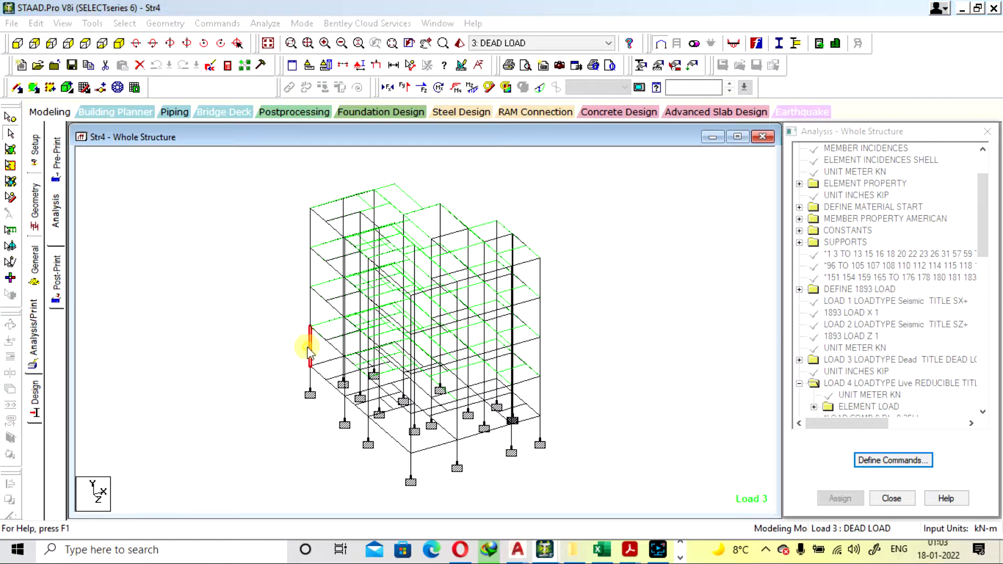
left_click(670, 105)
left_click(214, 256)
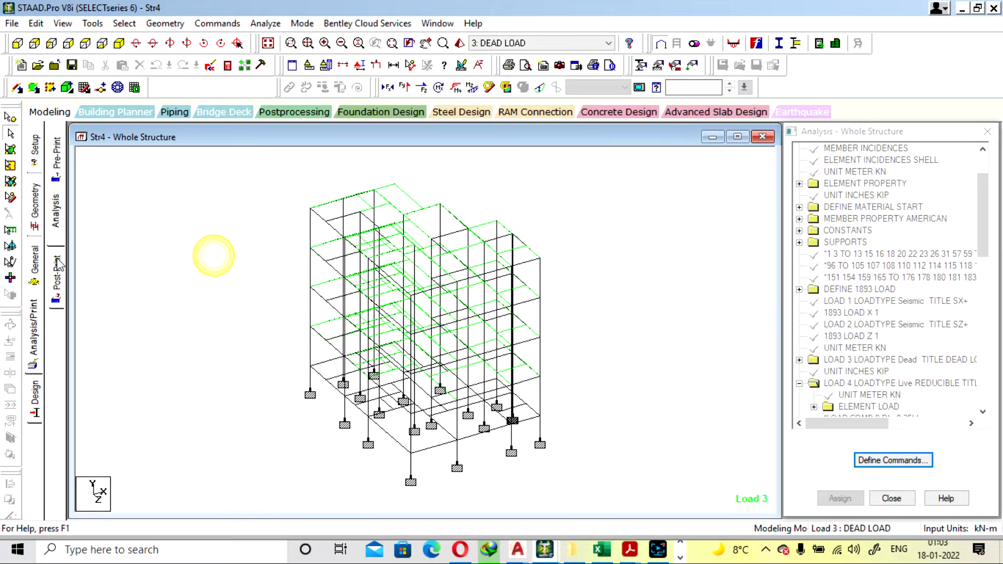
Open the section properties and highlight the members assigned the Rect 14.00x9.00 section, and clear the selection
left_click(36, 265)
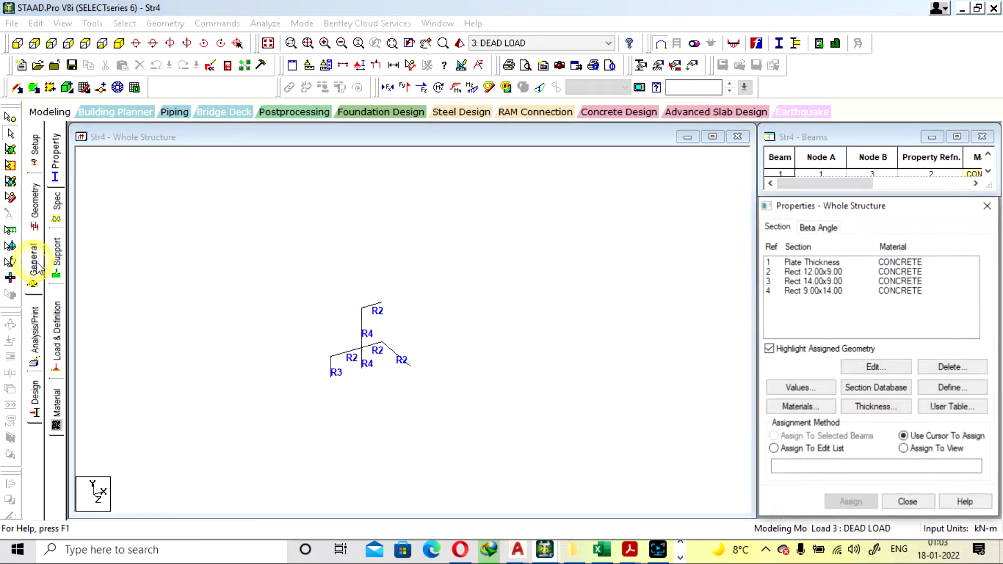
left_click(810, 282)
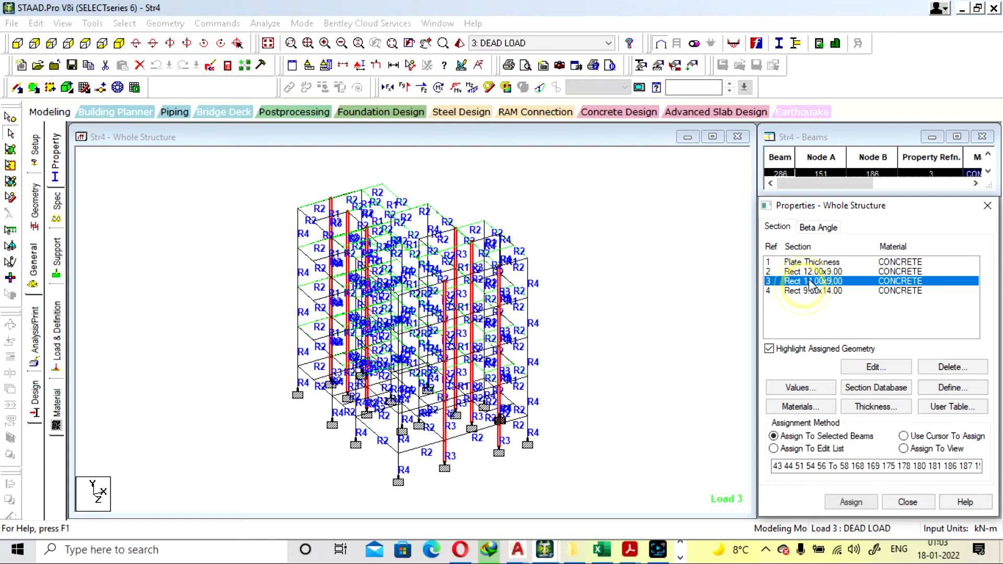
left_click(398, 444)
left_click(225, 250)
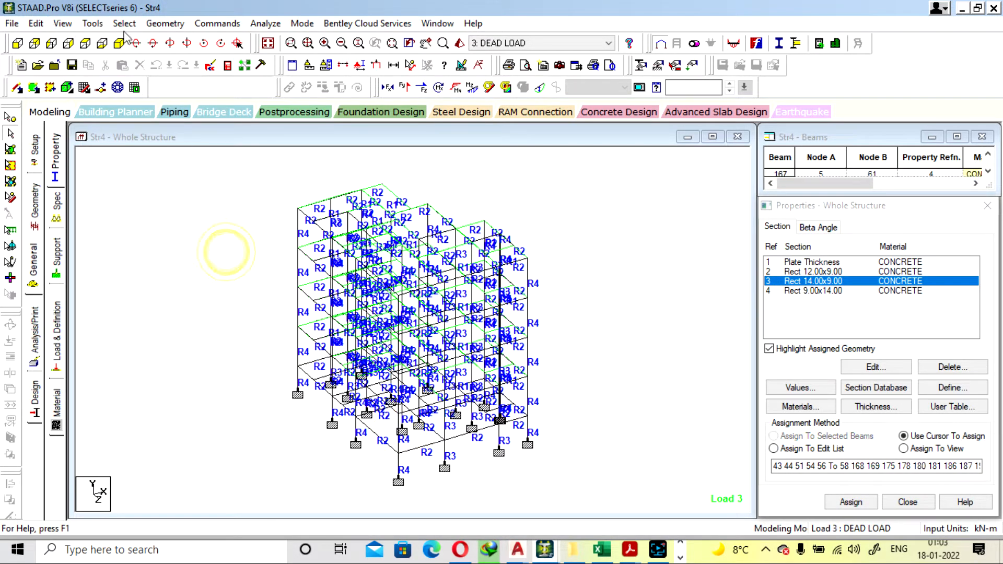
Select all members parallel to Y and display only these columns in the whole-structure view
left_click(123, 23)
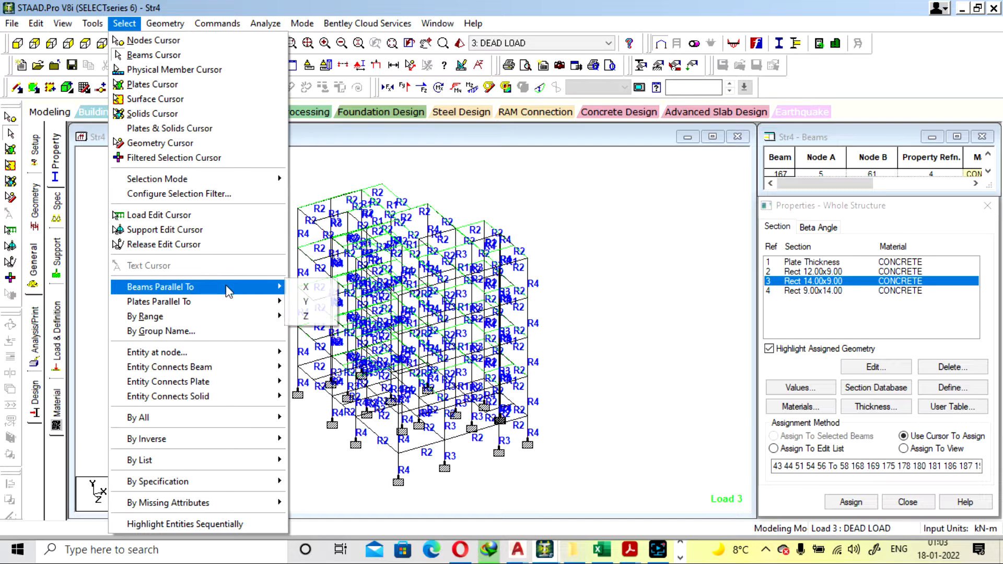
left_click(307, 301)
left_click(62, 23)
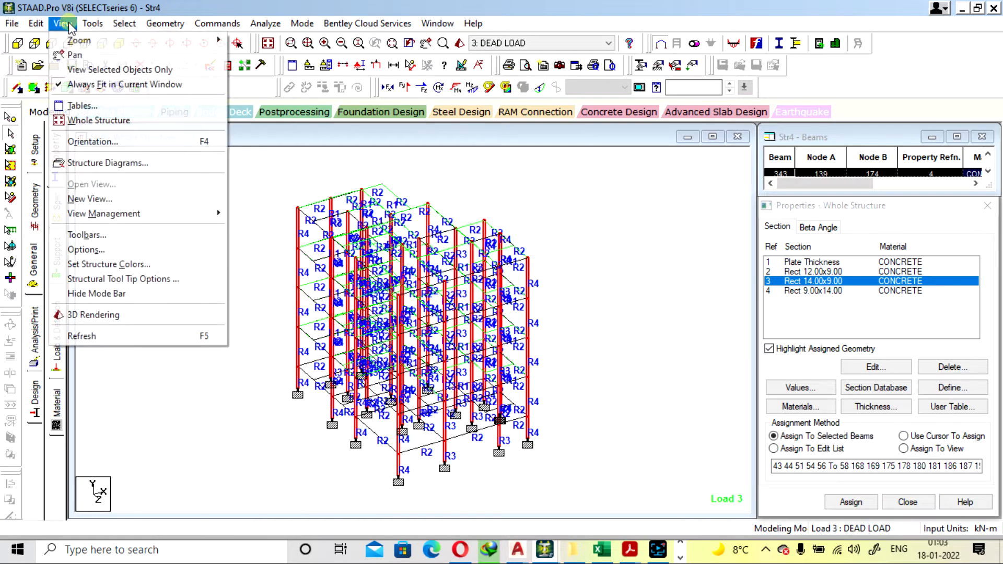
left_click(107, 81)
left_click(640, 222)
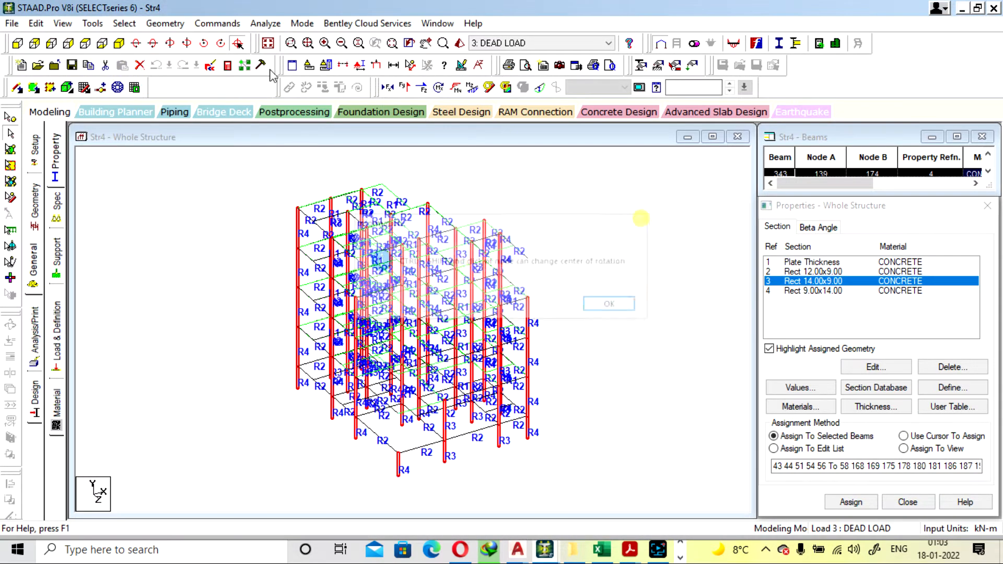
left_click(62, 23)
left_click(125, 70)
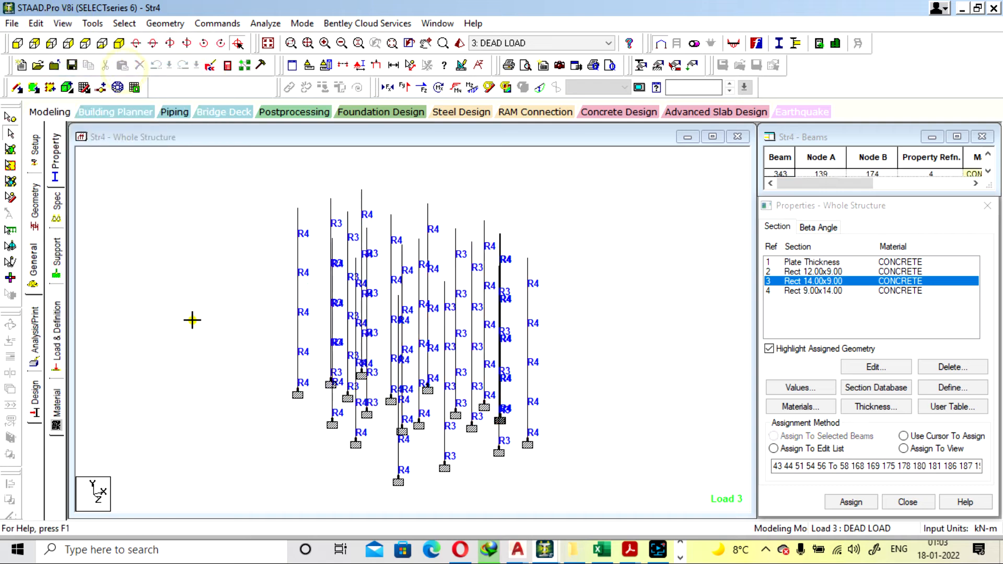
In plan view, select the three columns in one end row and show them in a new view window
left_click(120, 43)
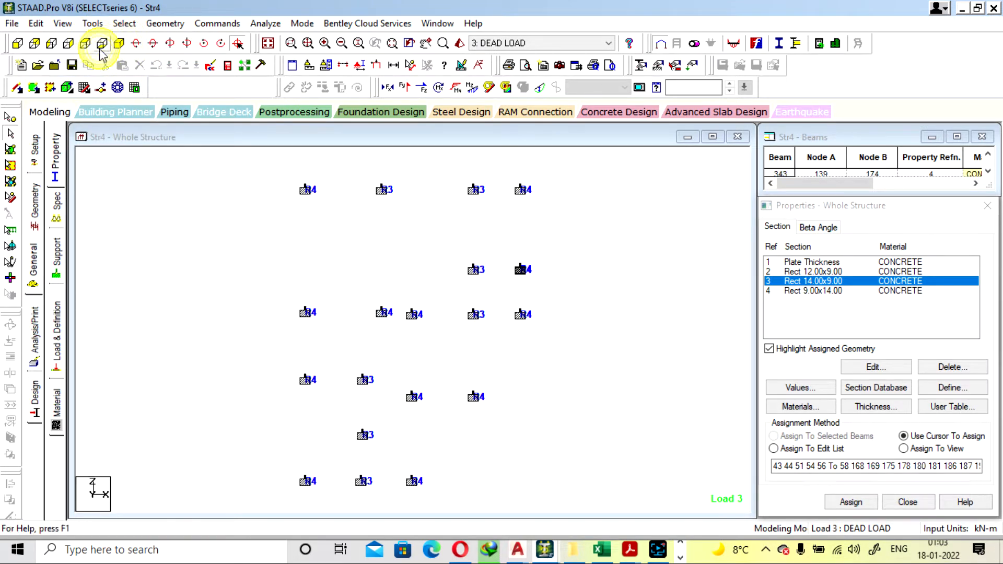
left_click(85, 43)
left_click_drag(250, 162, 448, 197)
left_click(72, 26)
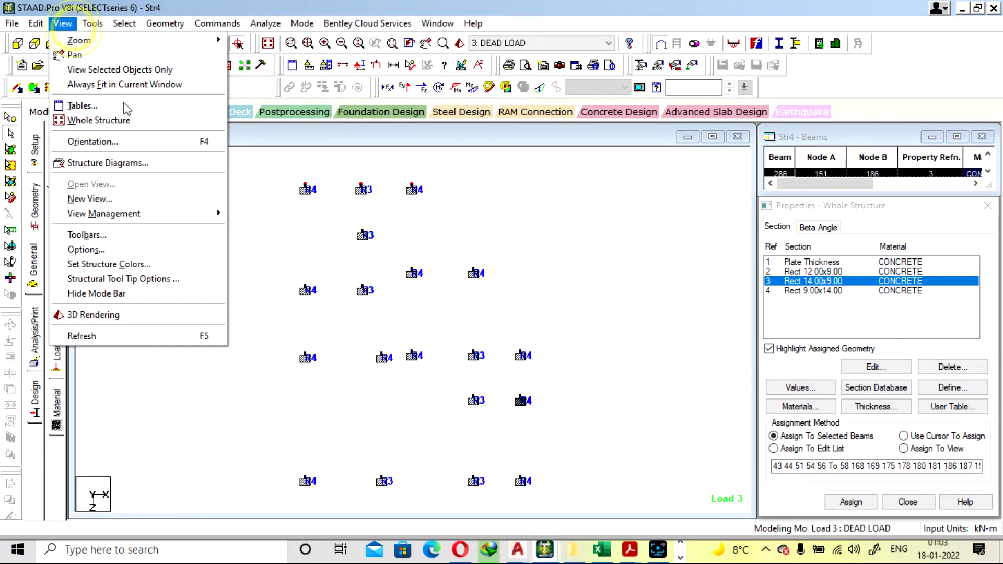
left_click(157, 197)
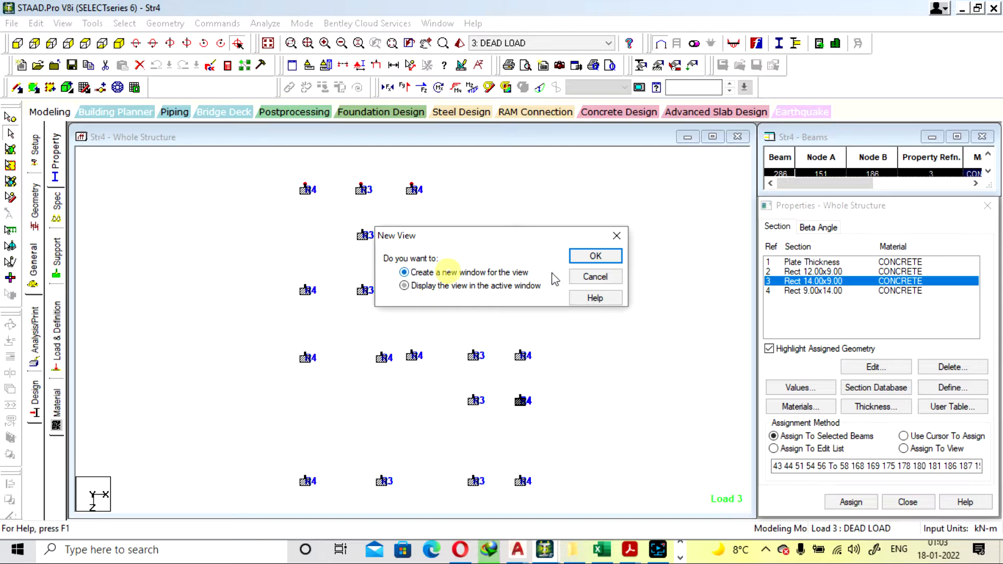
left_click(596, 257)
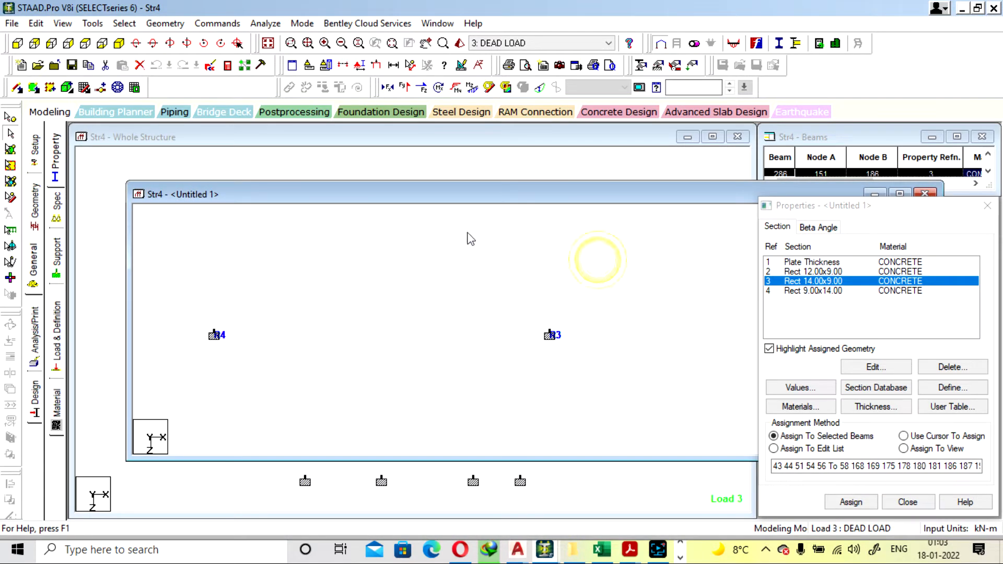
Inspect the two lowest members of the end R4 column and one middle R3 column member in isometric, and close the new view
left_click(119, 43)
double_click(568, 406)
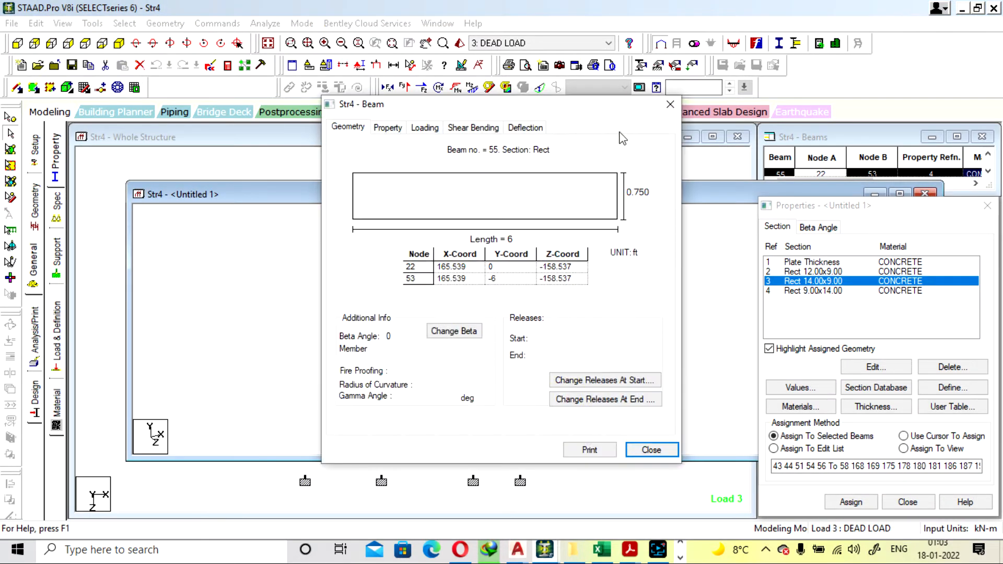
left_click(671, 106)
double_click(570, 375)
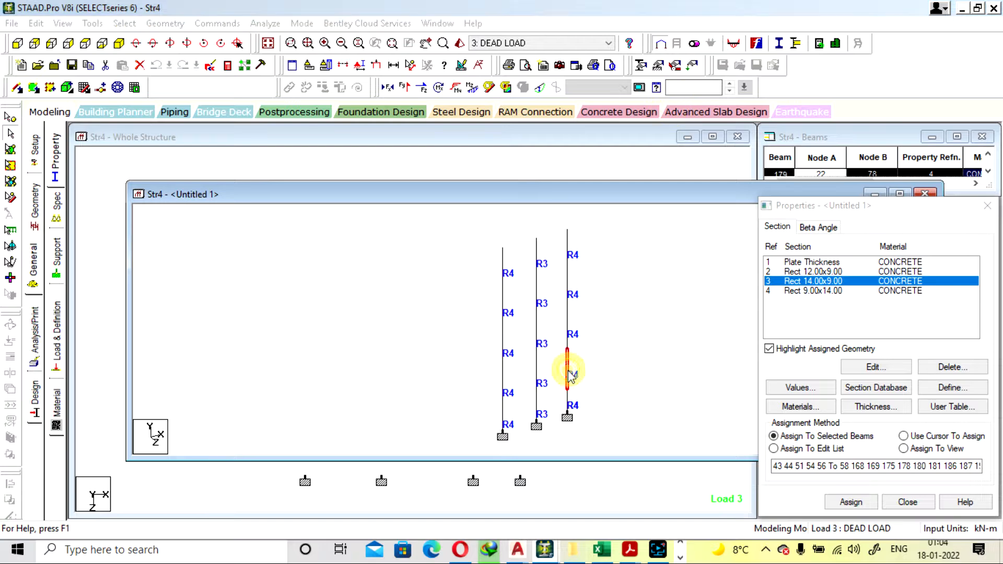
left_click(663, 108)
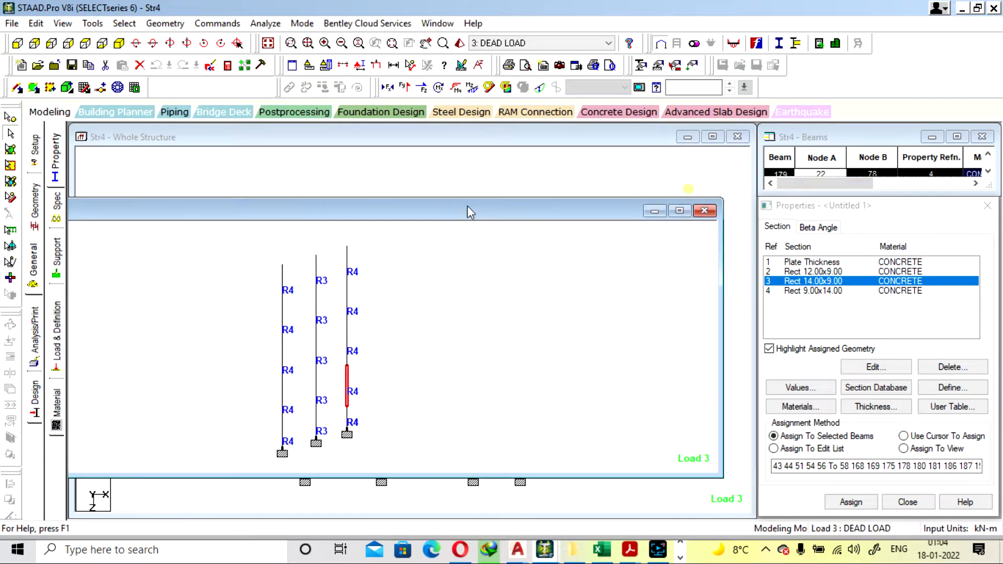
double_click(316, 353)
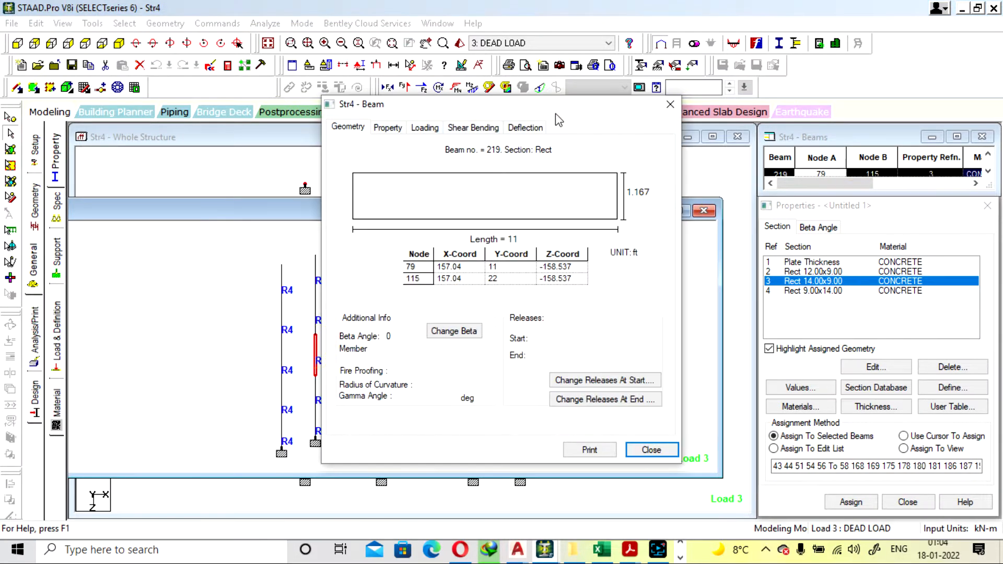
left_click(671, 104)
left_click(703, 210)
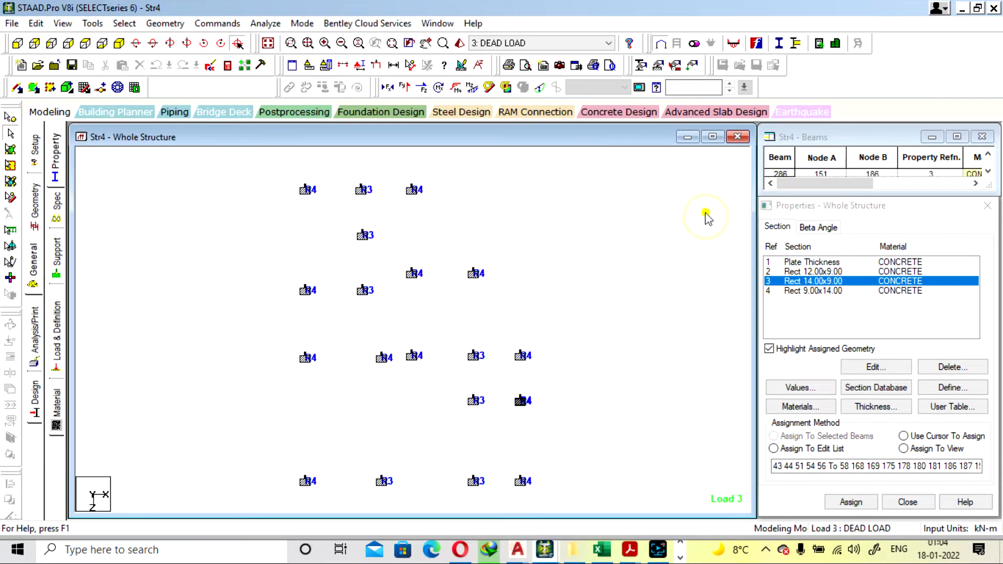
Return the whole-structure view to isometric and inspect the details of a top-storey R4 column
left_click(119, 43)
left_click(429, 224)
double_click(430, 224)
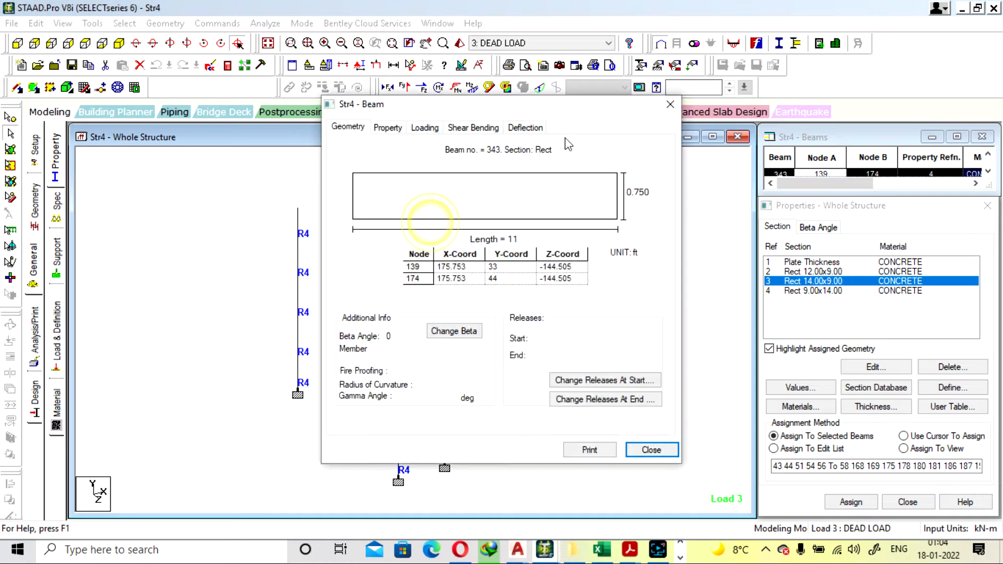
left_click(669, 105)
left_click(677, 313)
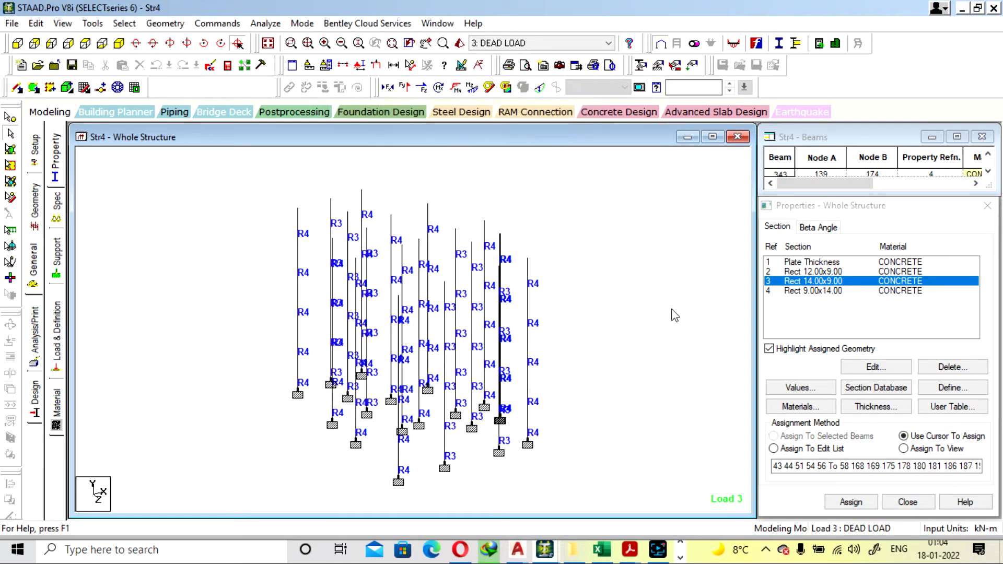
Open the Rect 14.00x9.00 section property and set its YD depth to 0.350 m
double_click(831, 282)
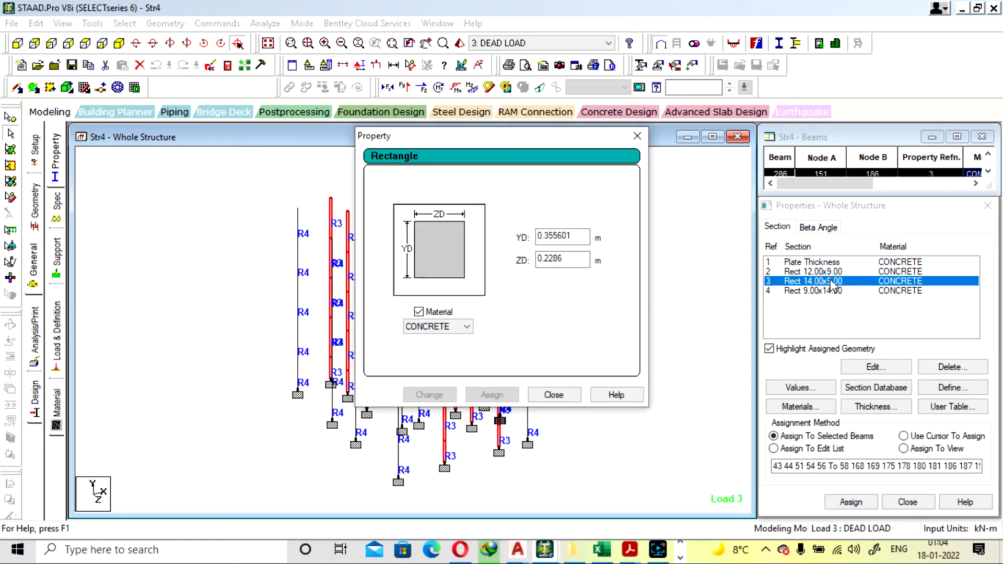
left_click(638, 136)
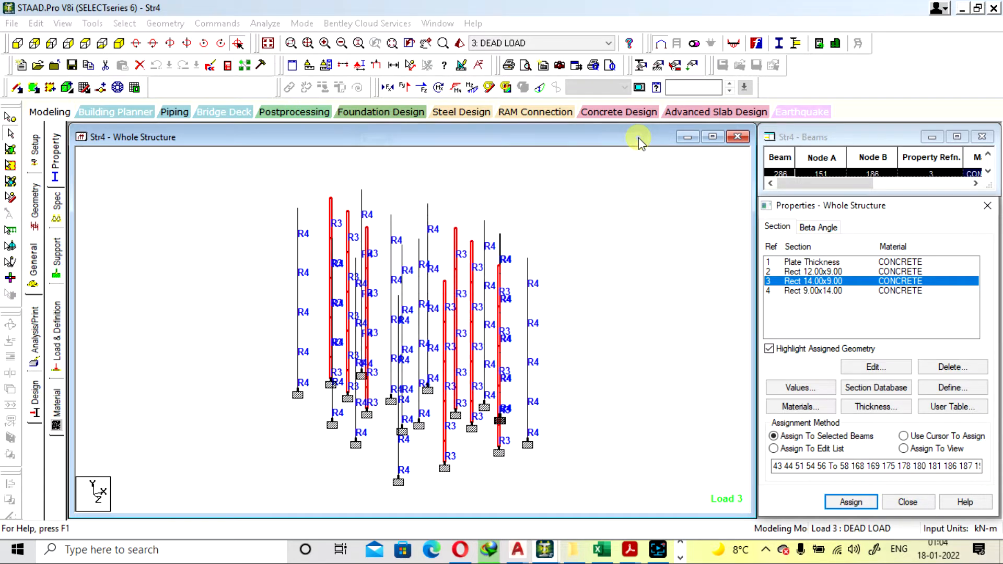
double_click(825, 285)
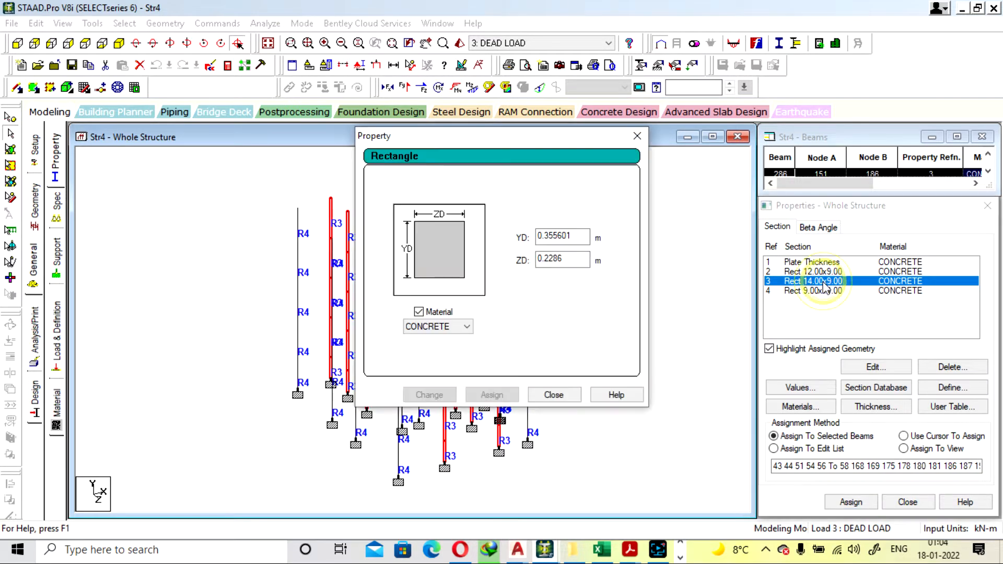
left_click(575, 236)
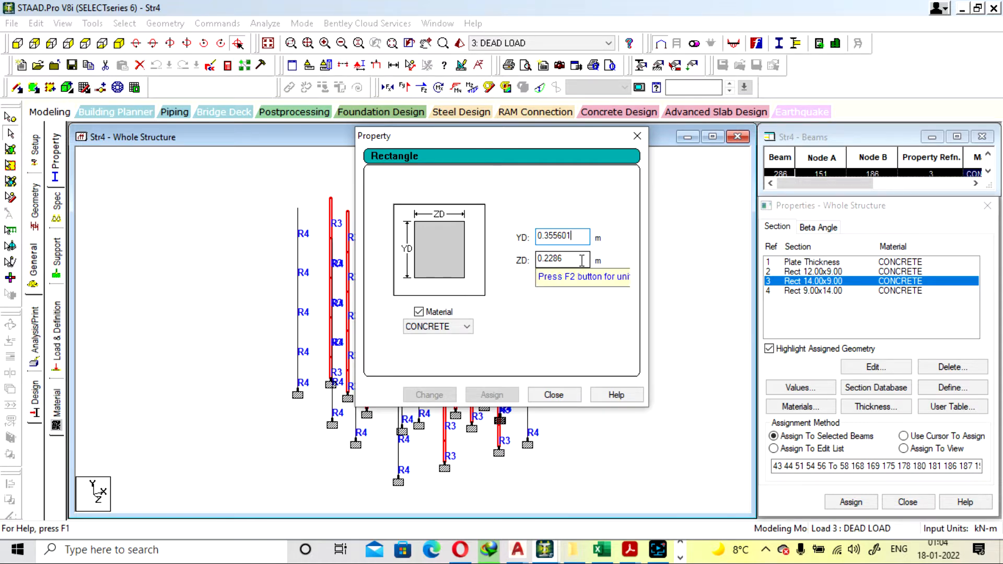
key("BackSpace")
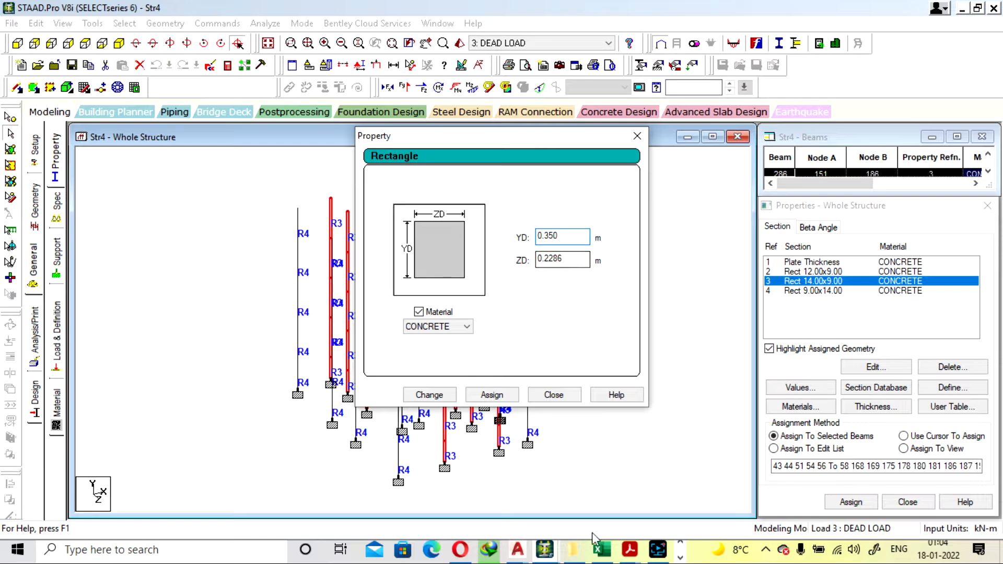
Switch to the PLOT HOME EXCEL workbook, set the column's largest dimension on Sheet1 to 400, and check the dimension ratio formula
left_click(600, 553)
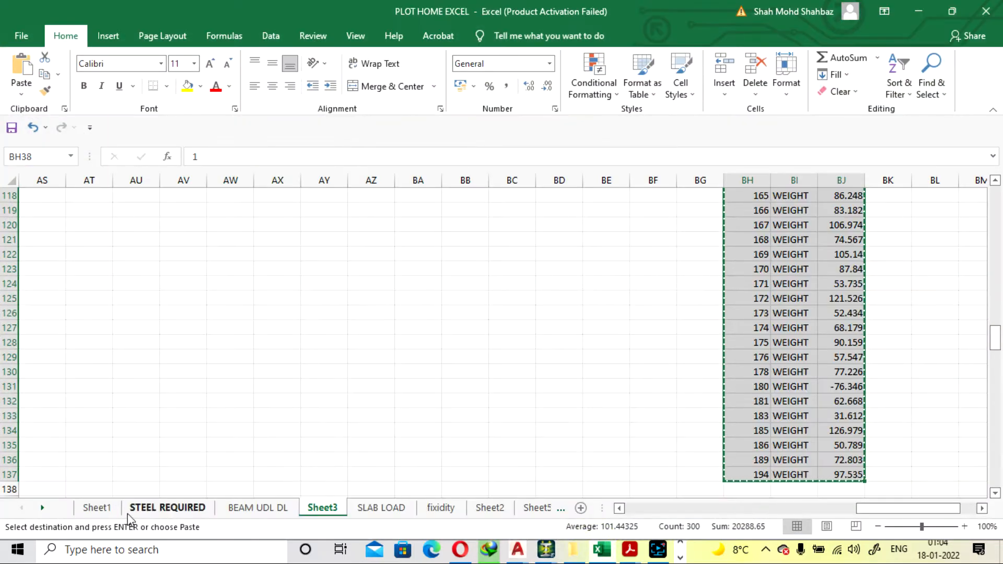
left_click(107, 510)
scroll(206, 386, "down", 2)
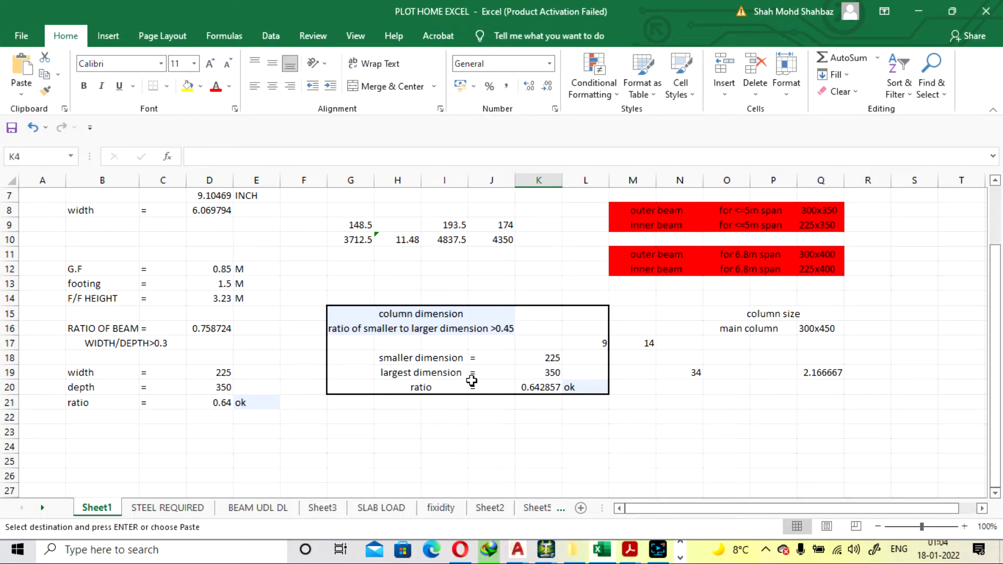
left_click(529, 374)
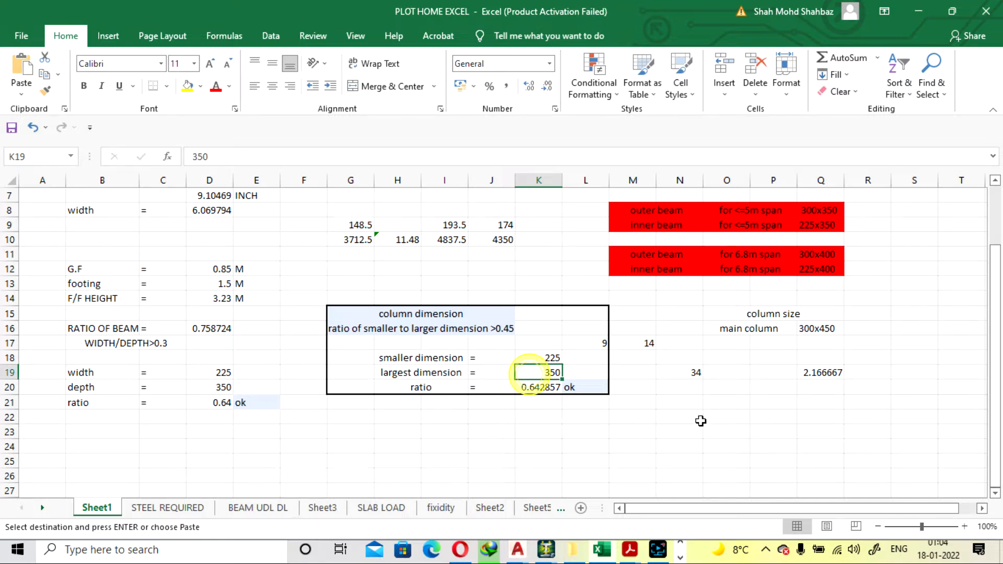
type("40")
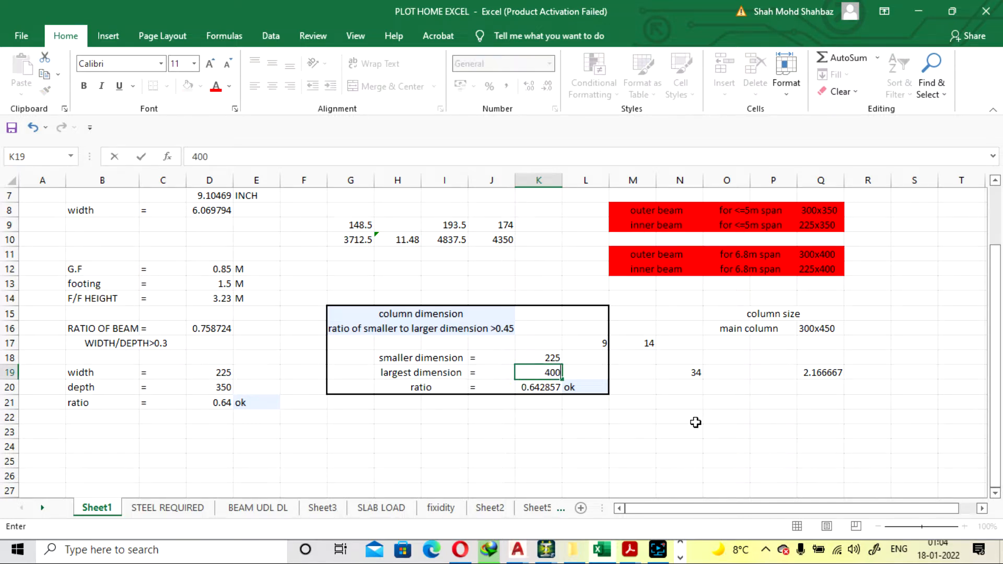
type("0")
key("Return")
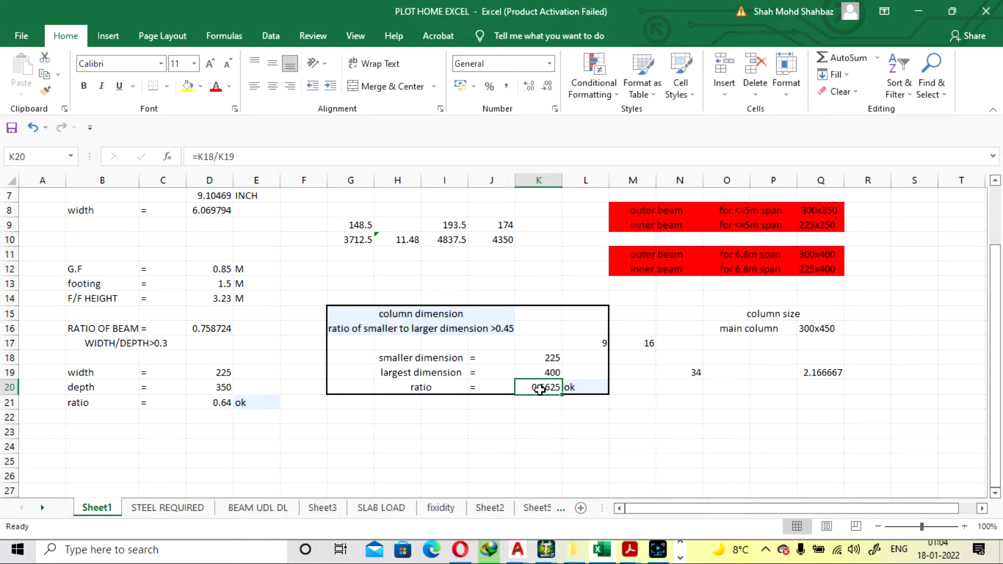
left_click(580, 388)
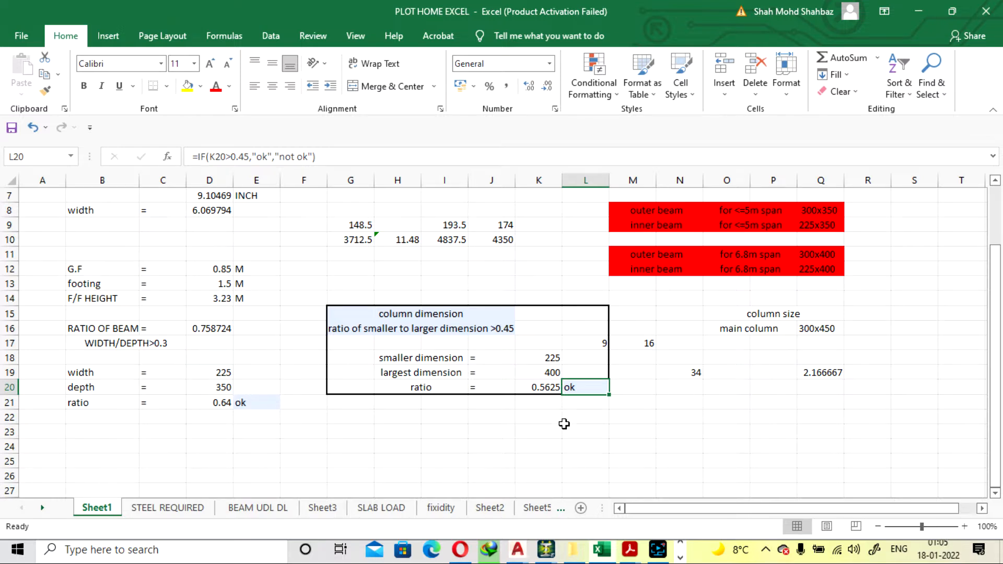
Switch back to STAAD.Pro and change the Rect 14.00x9.00 section to YD 0.400 m and ZD 0.225 m
left_click(912, 16)
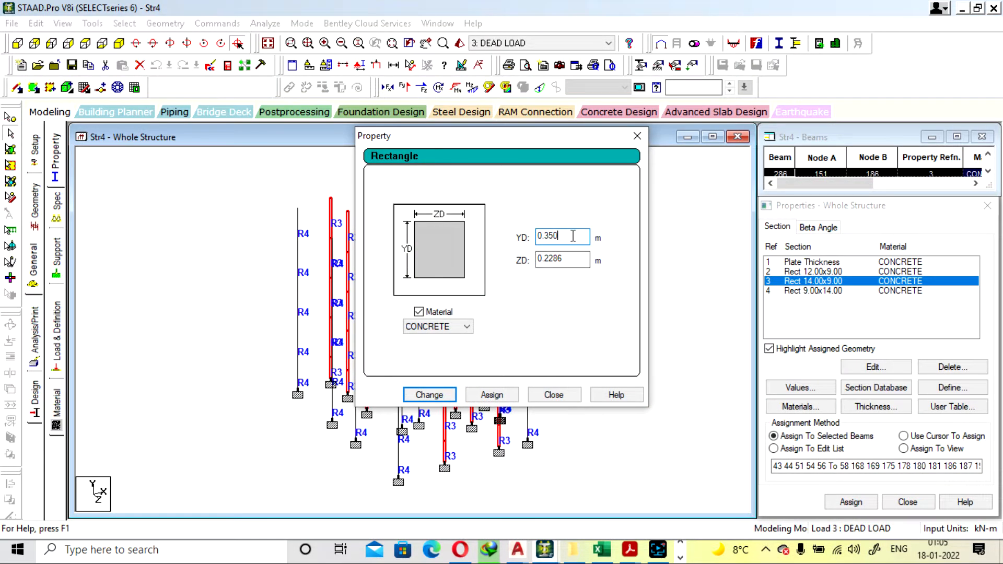
key("BackSpace")
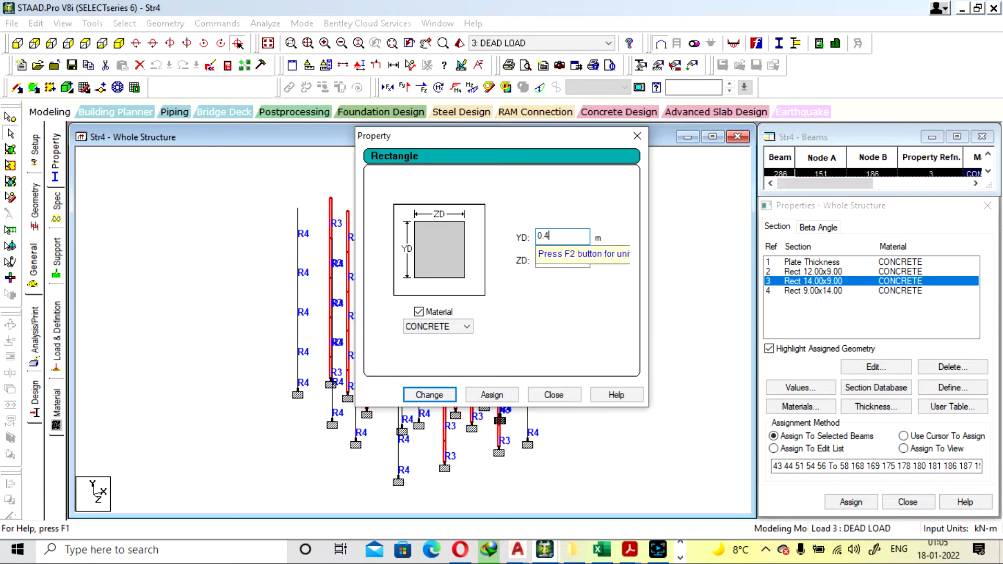
left_click(602, 550)
left_click(602, 549)
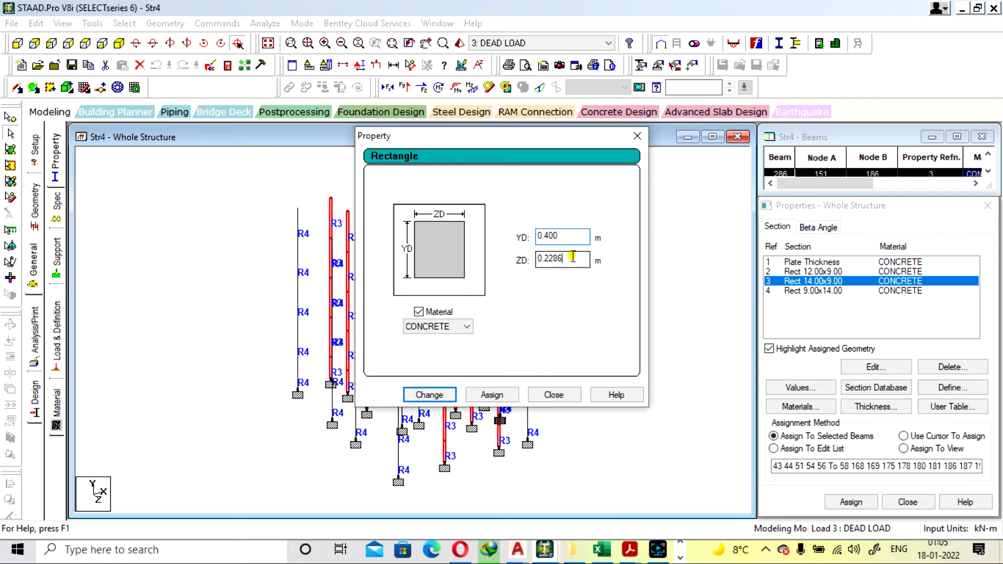
left_click(573, 256)
key("BackSpace")
key("BackSpace")
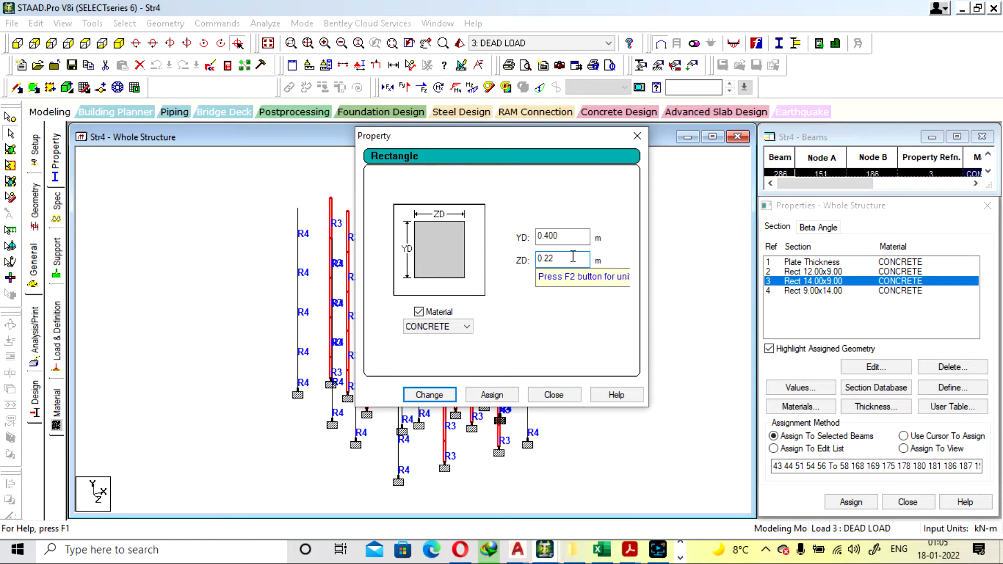
type("5")
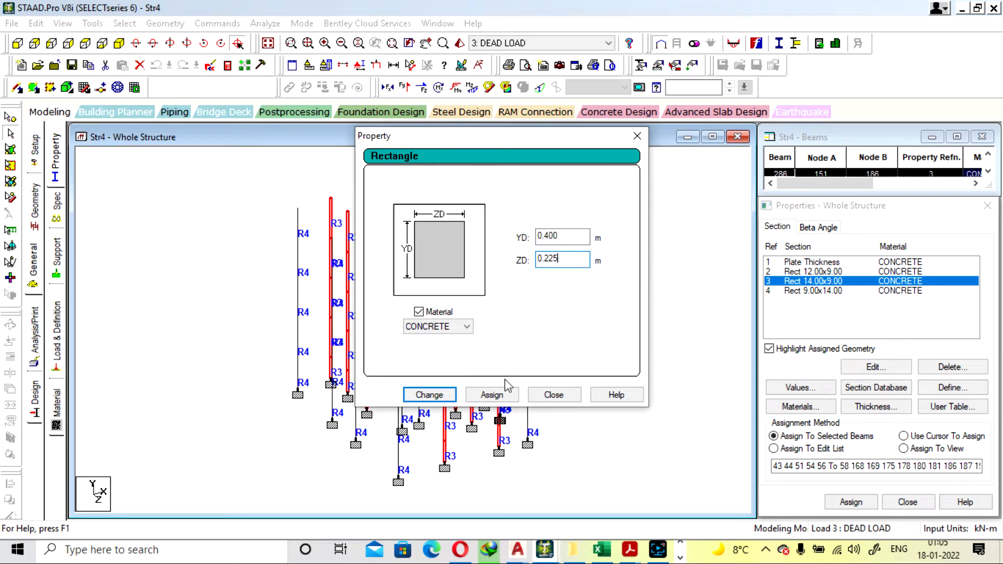
left_click(430, 395)
left_click(549, 306)
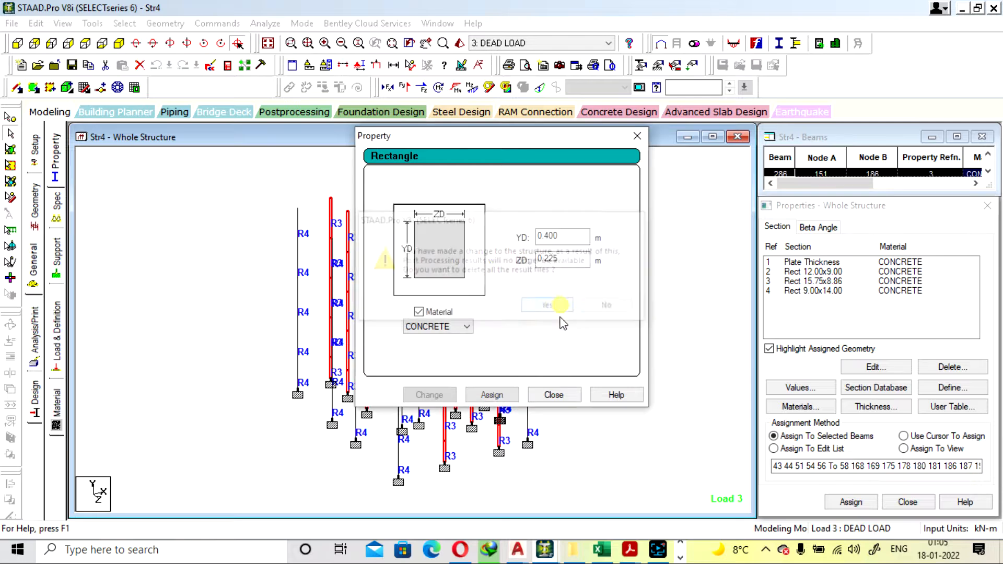
left_click(554, 395)
Open the Rect 9.00x14.00 section property and set its YD depth to 0.225 m
left_click(817, 284)
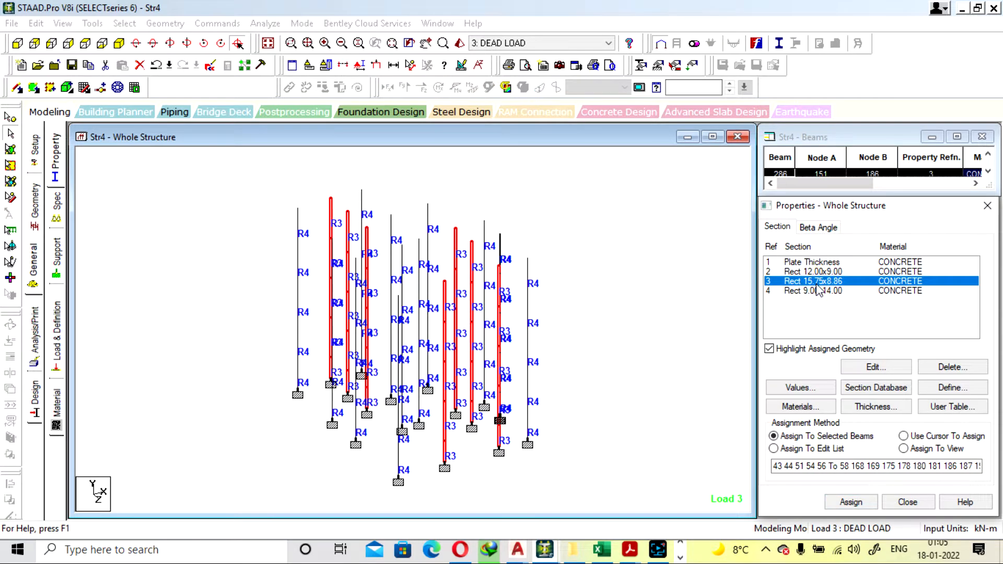
left_click(817, 271)
left_click(825, 291)
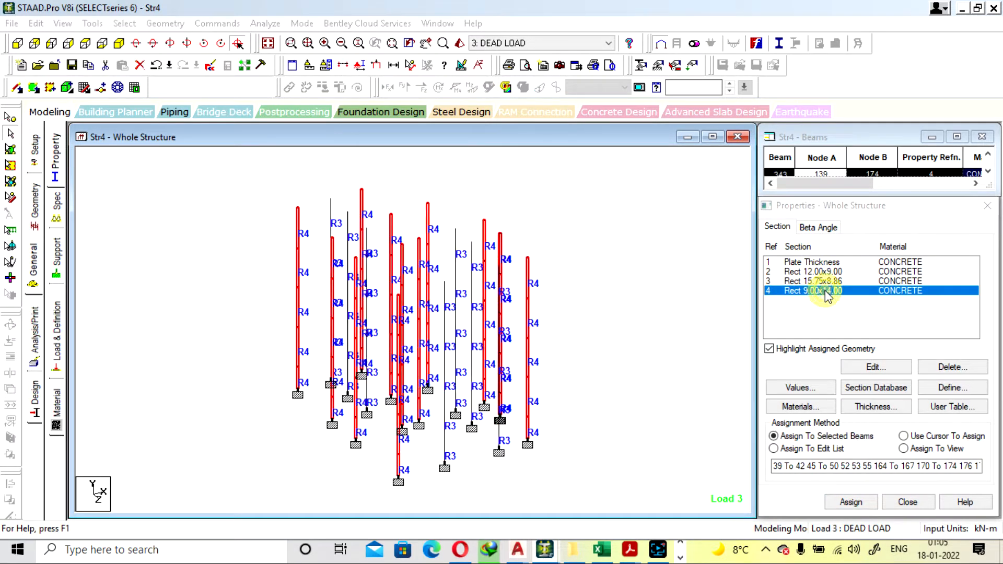
double_click(825, 291)
left_click(573, 240)
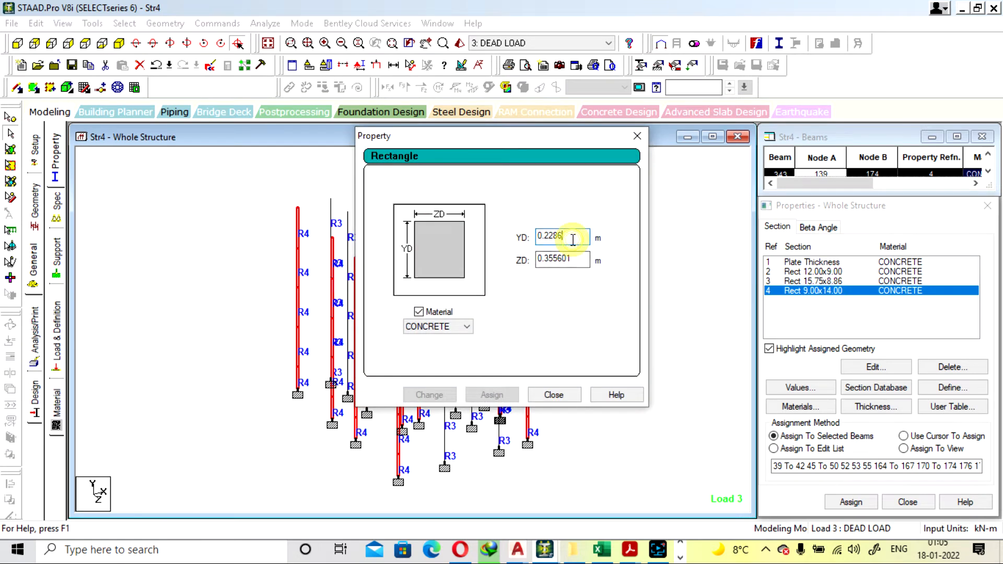
key("BackSpace")
key("BackSpace")
type("5")
Set the section's ZD width to 0.400 m, apply the change and close the property
left_click(569, 257)
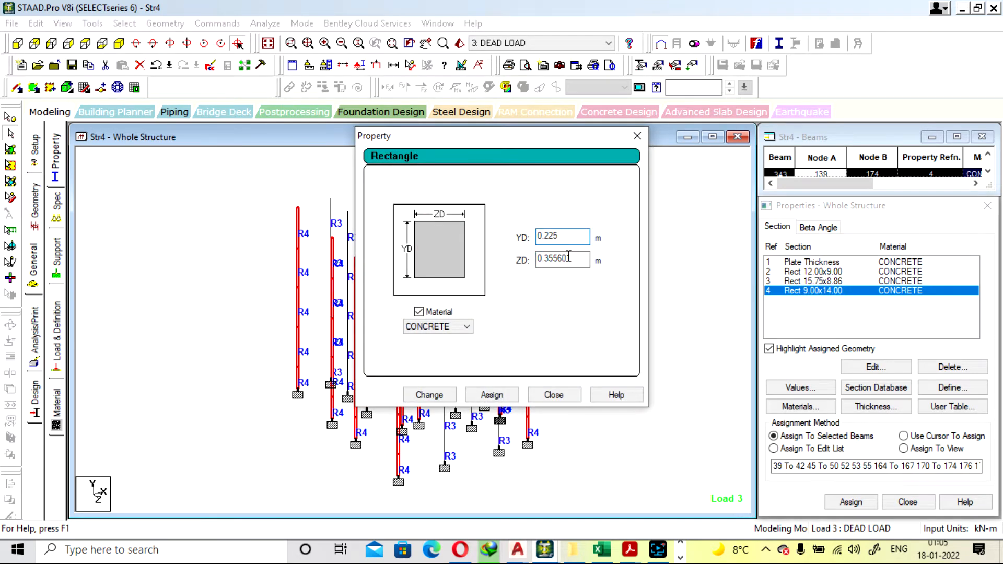
left_click(579, 260)
key("BackSpace")
key("BackSpace")
key("BackSpace")
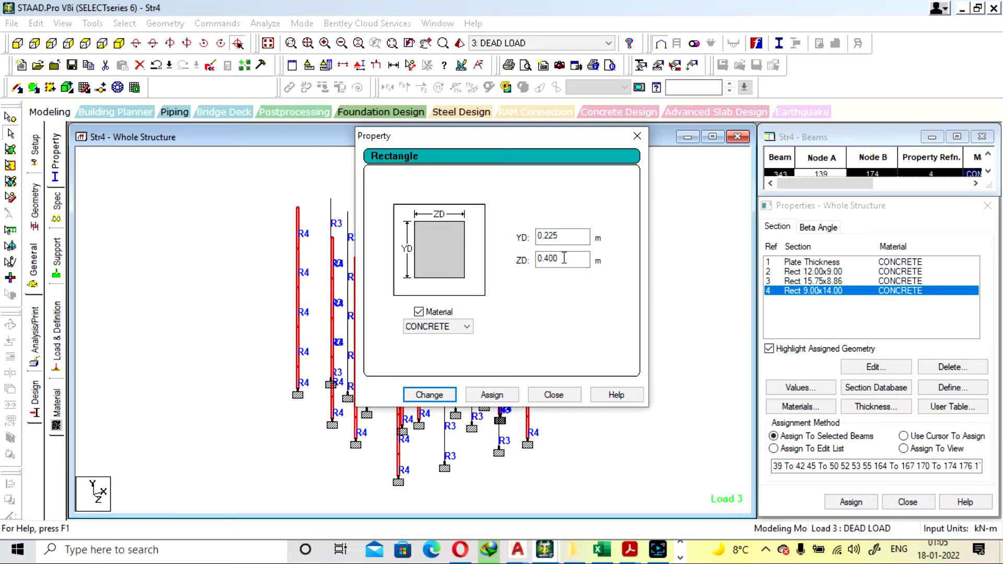
left_click(430, 395)
left_click(553, 395)
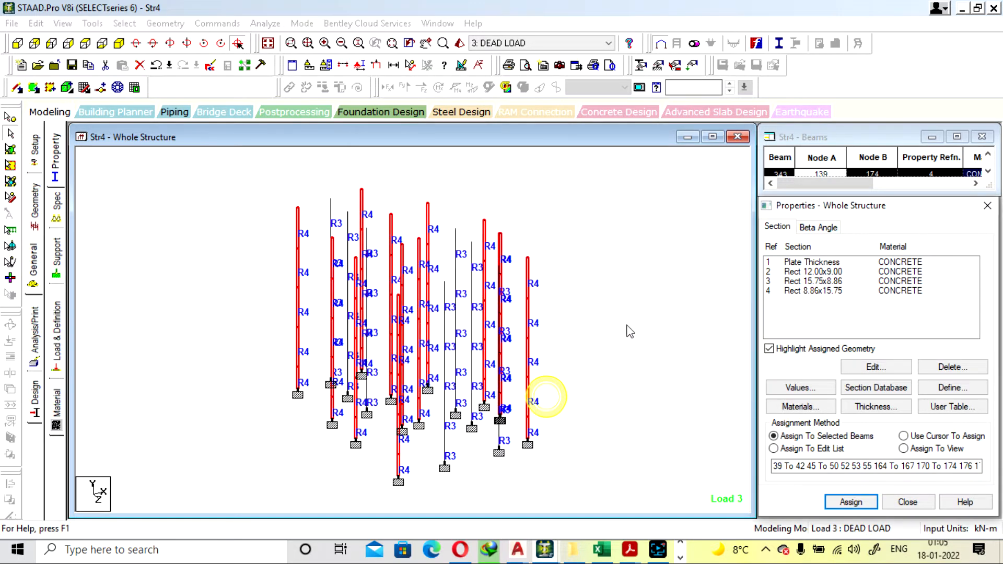
Clear the member selection, save the modified structure, run the analysis and stay in Modeling Mode when it finishes
left_click(626, 313)
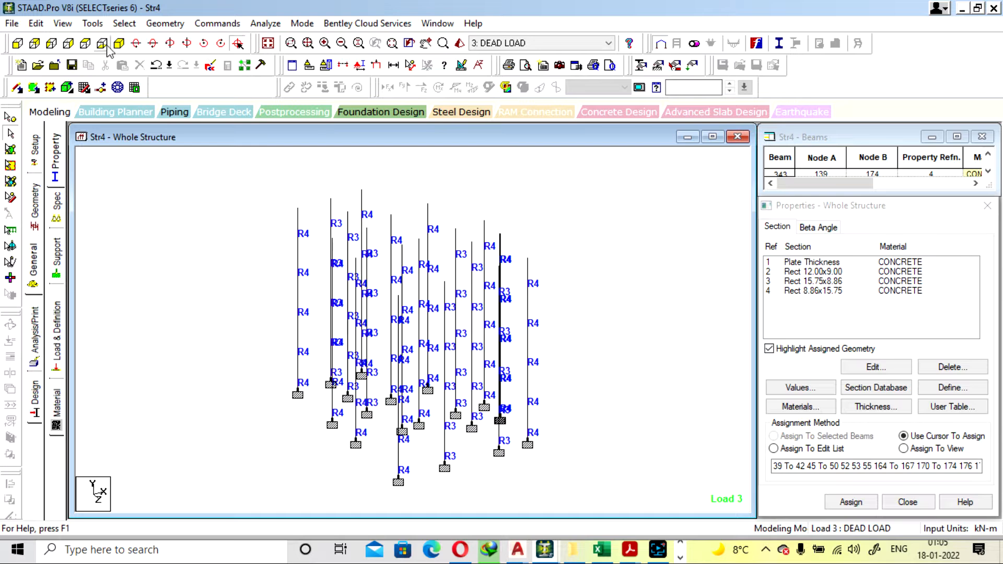
left_click(266, 23)
left_click(284, 36)
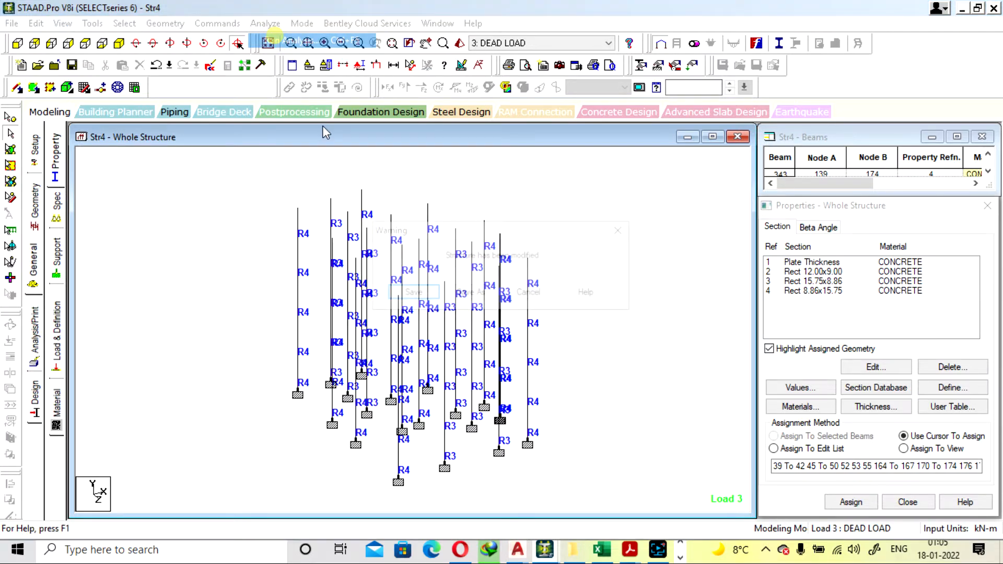
left_click(426, 296)
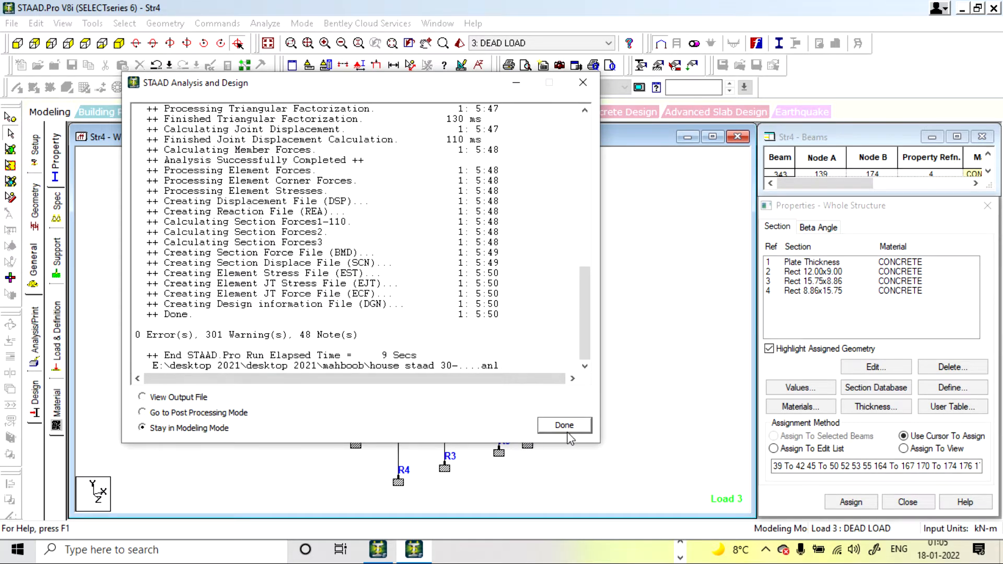
left_click(567, 434)
Inspect the details of the lowest members of four outer R4 columns
double_click(300, 380)
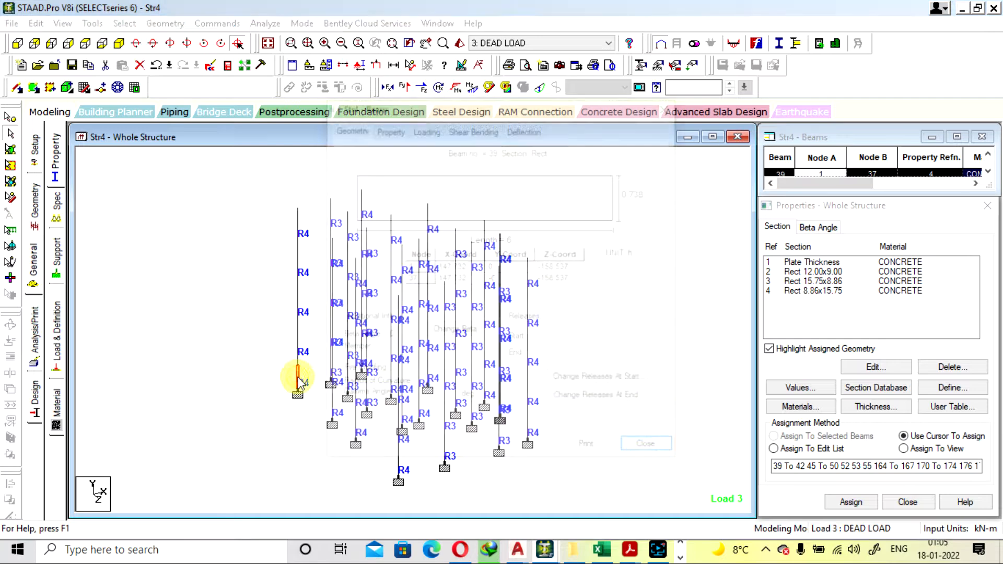
left_click(670, 106)
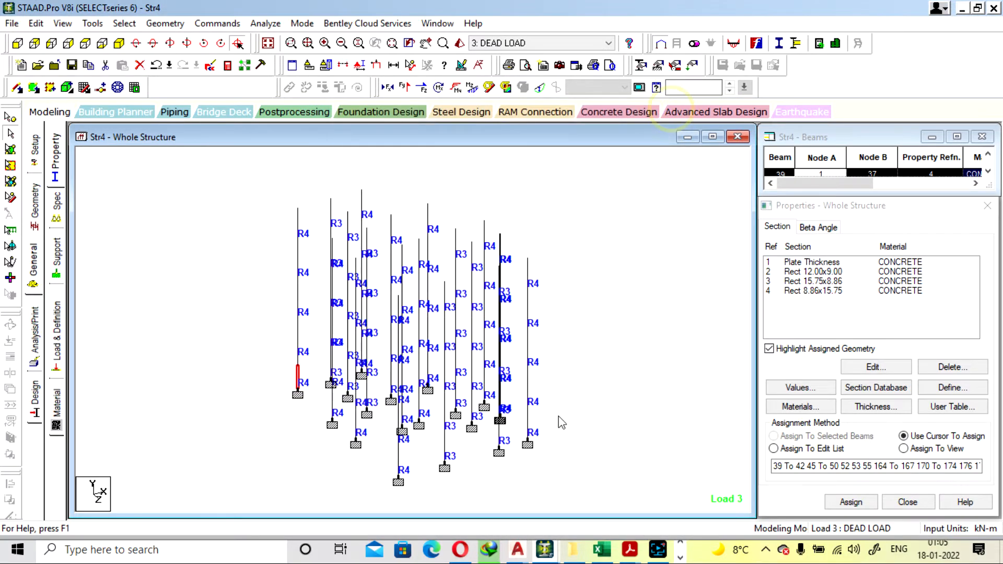
double_click(528, 432)
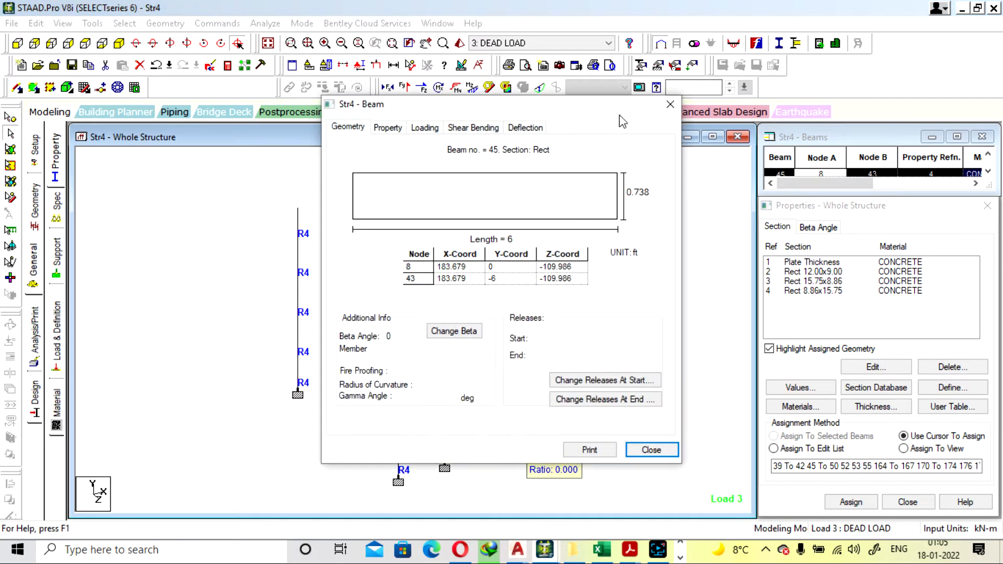
left_click(669, 104)
double_click(399, 465)
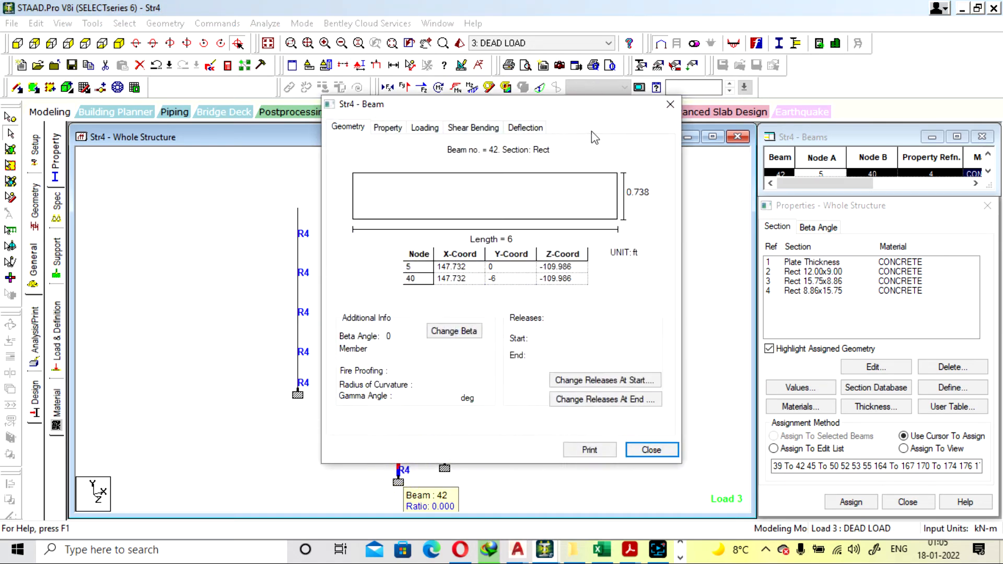
left_click(669, 105)
double_click(359, 425)
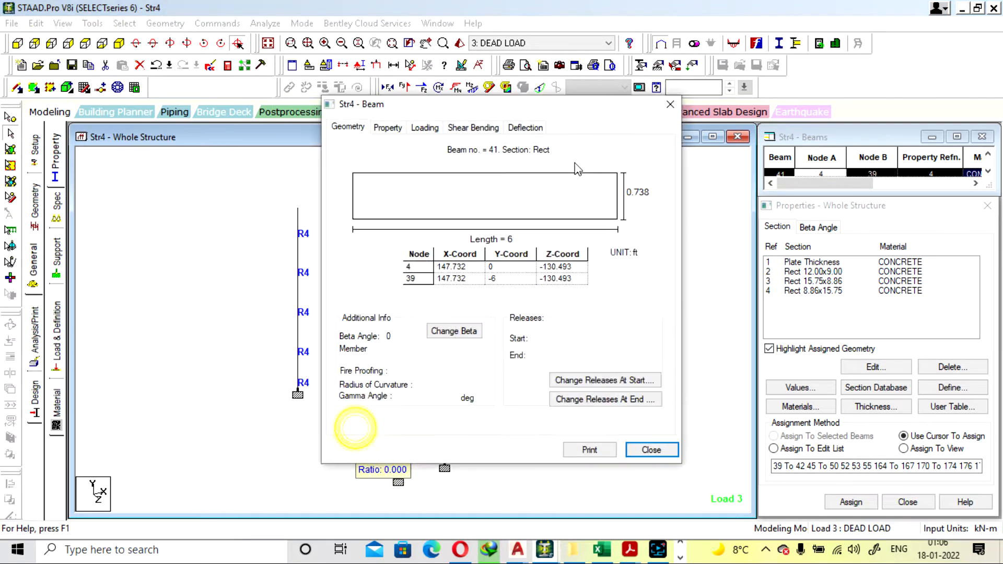
left_click(671, 106)
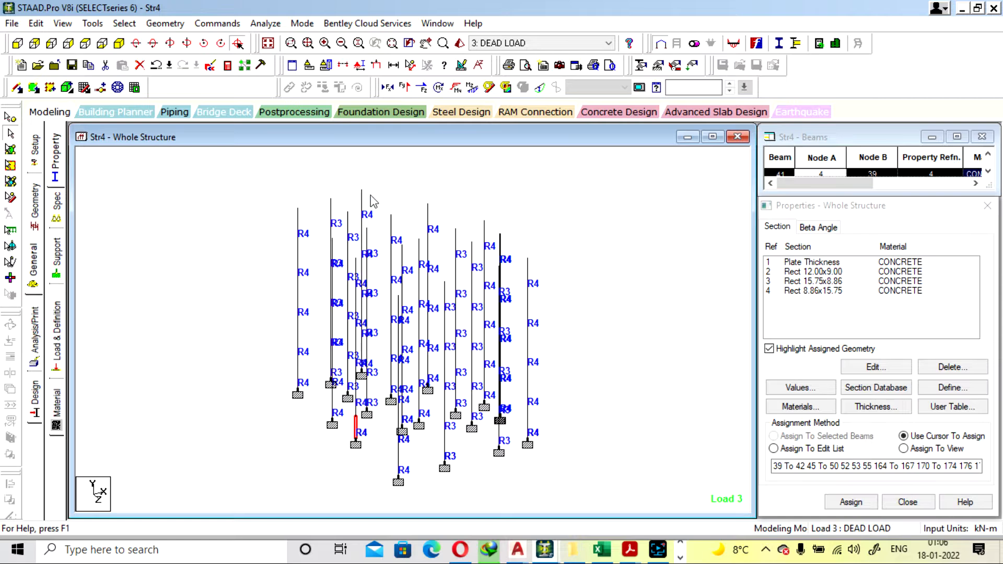
Inspect two top-storey R4 column members and the lowest member of an inner R4 column
double_click(362, 206)
left_click(671, 104)
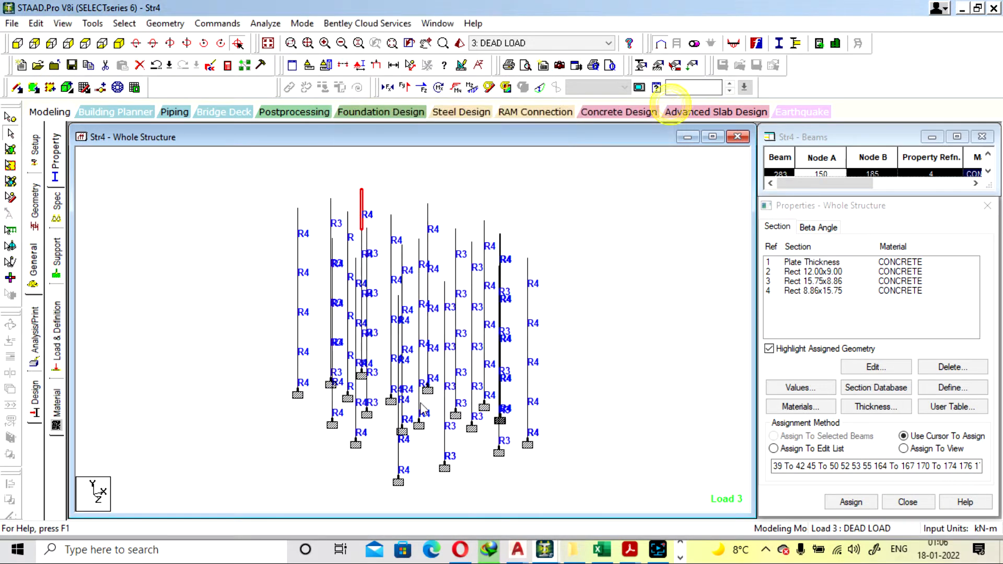
double_click(390, 238)
left_click(671, 105)
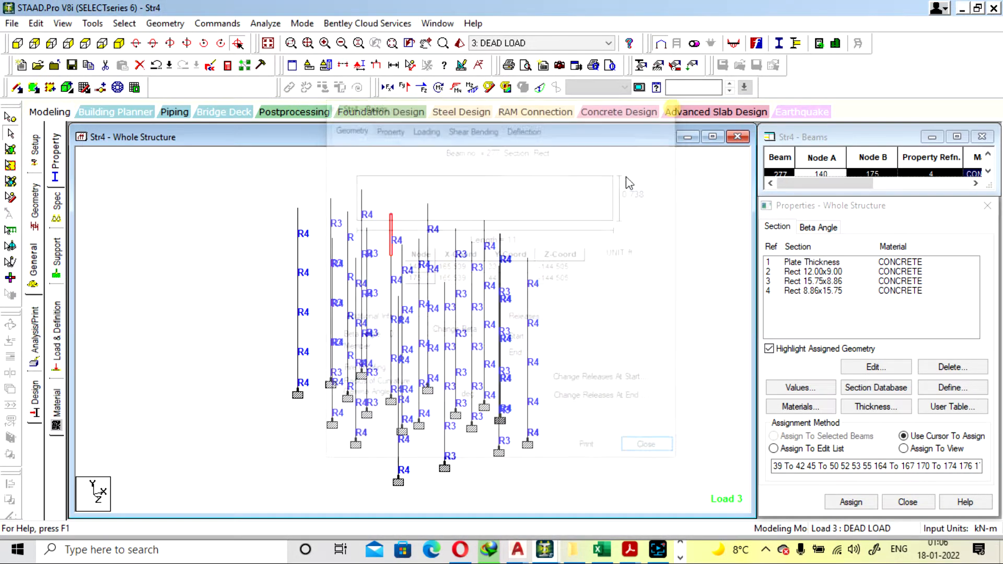
double_click(422, 415)
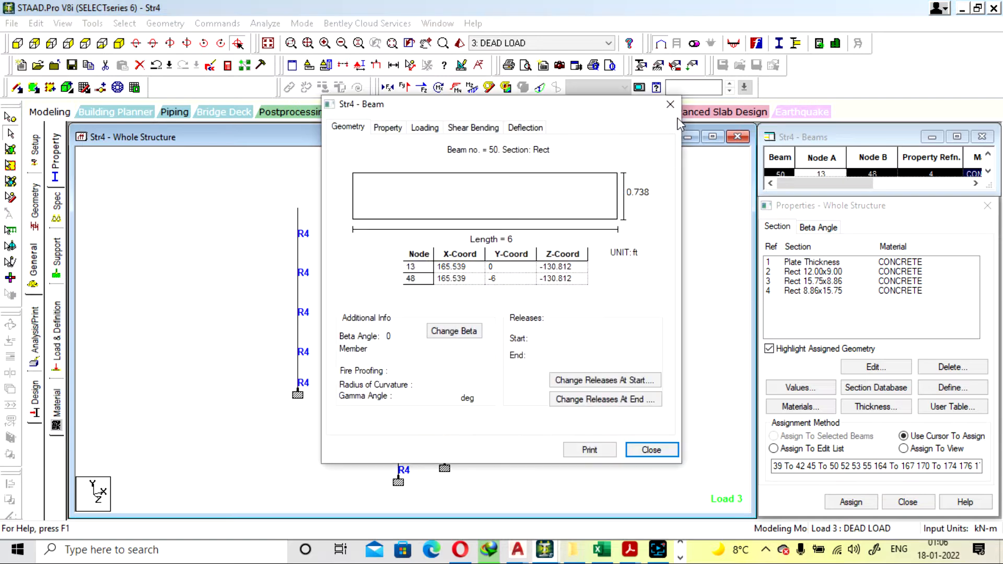
left_click(670, 104)
Highlight the columns using Rect 15.75x8.86 and inspect one of the R3 members
left_click(821, 282)
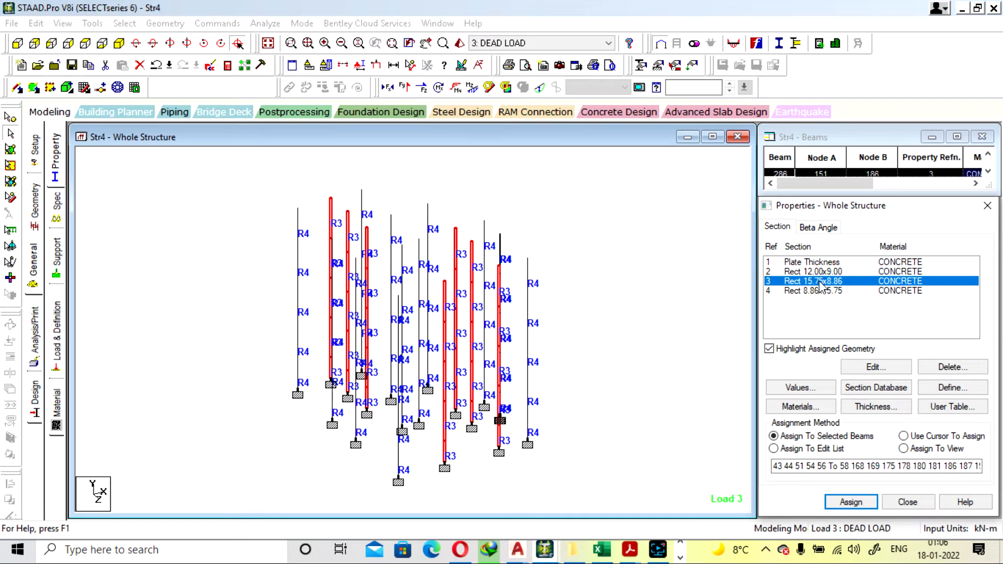
double_click(446, 397)
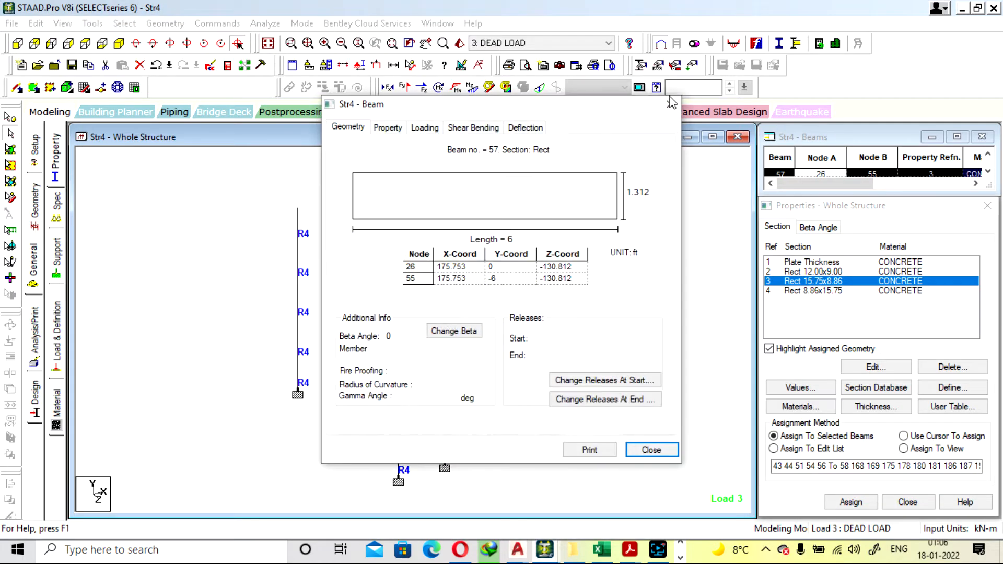
left_click(670, 105)
Open the Rect 15.75x8.86 property, and in the PLOT HOME EXCEL workbook set the column's largest dimension to 450 and check the ratio
left_click(836, 283)
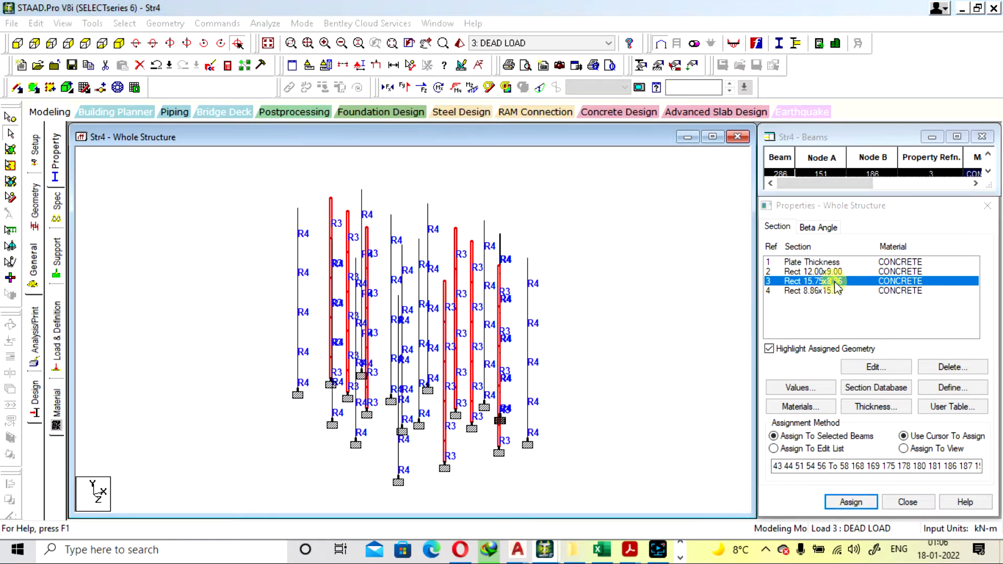
double_click(830, 282)
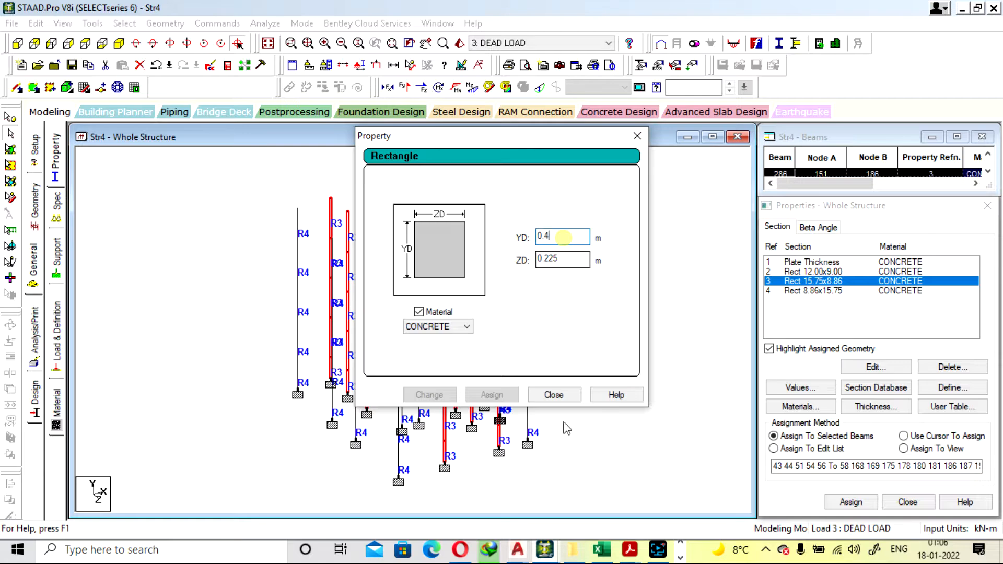
key("alt+Tab")
left_click(539, 372)
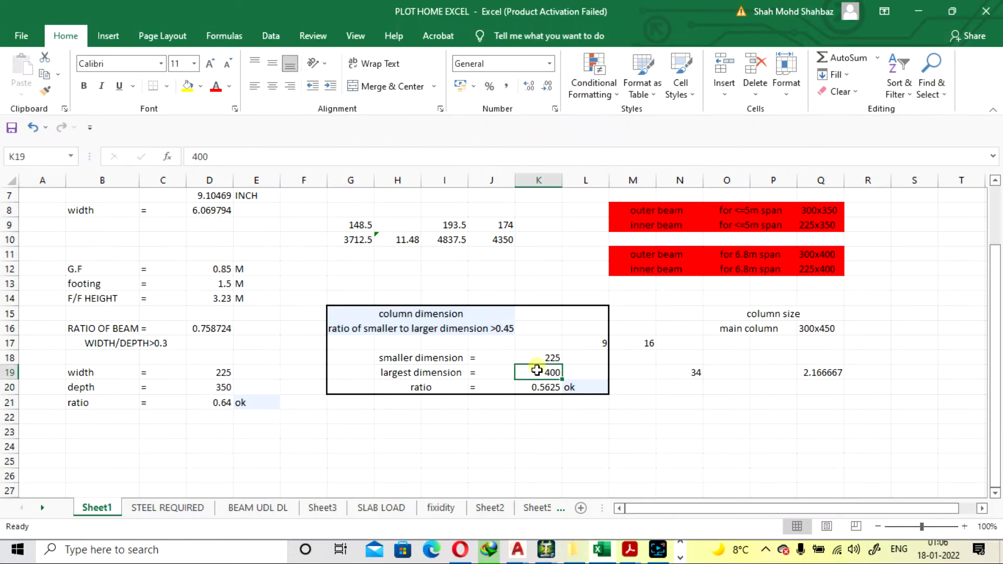
type("450")
key("Return")
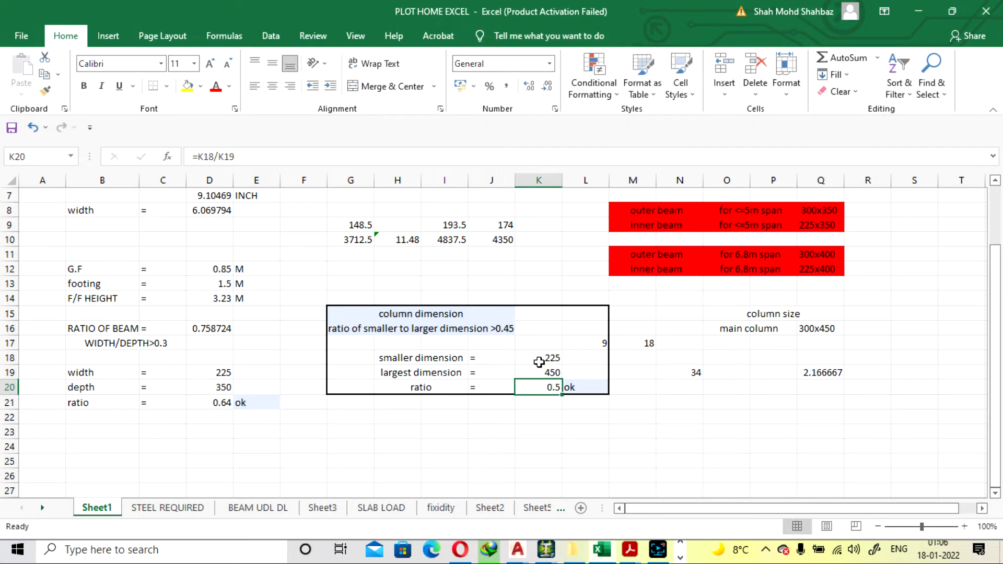
left_click(576, 387)
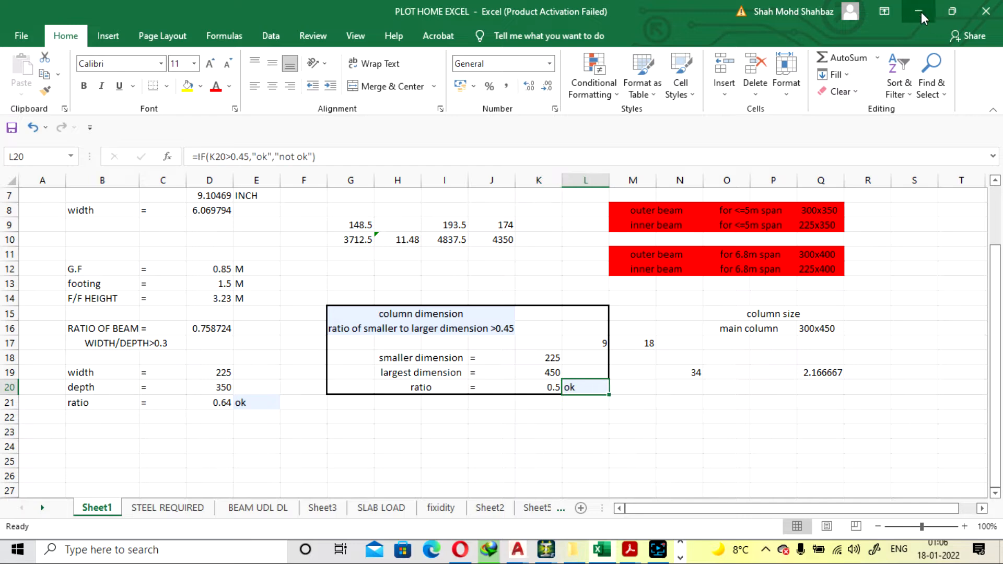
Switch back to STAAD.Pro and change the Rect 15.75x8.86 section's YD depth to 0.450 m
key("alt+Tab")
key("BackSpace")
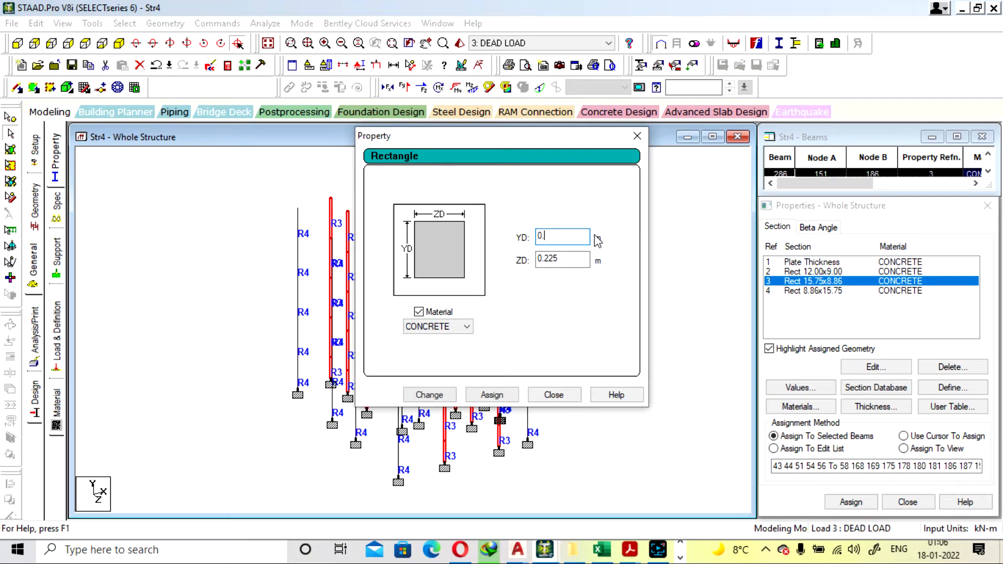
left_click(429, 395)
left_click(558, 312)
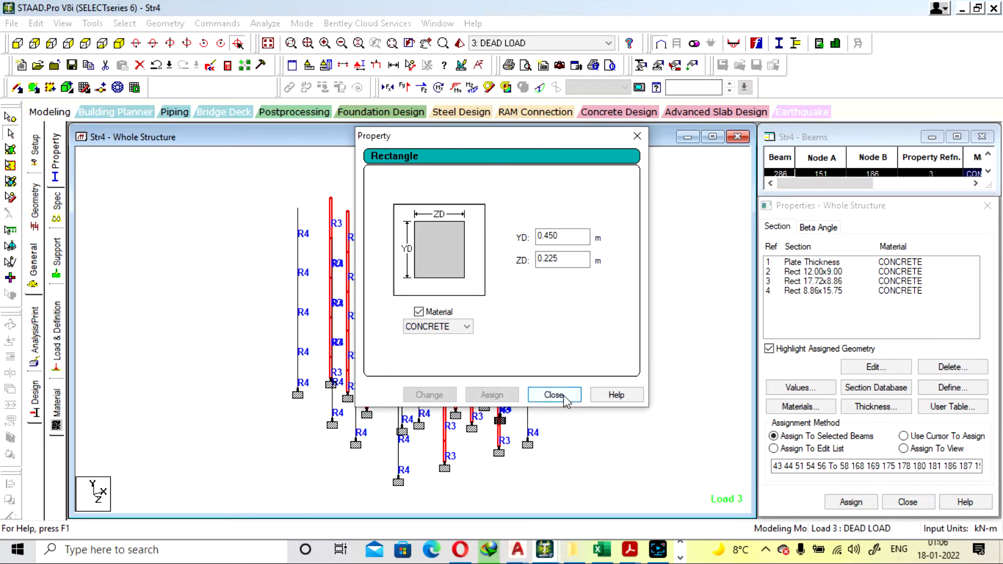
left_click(553, 395)
Change the Rect 8.86x15.75 section's ZD width to 0.450 m
left_click(832, 282)
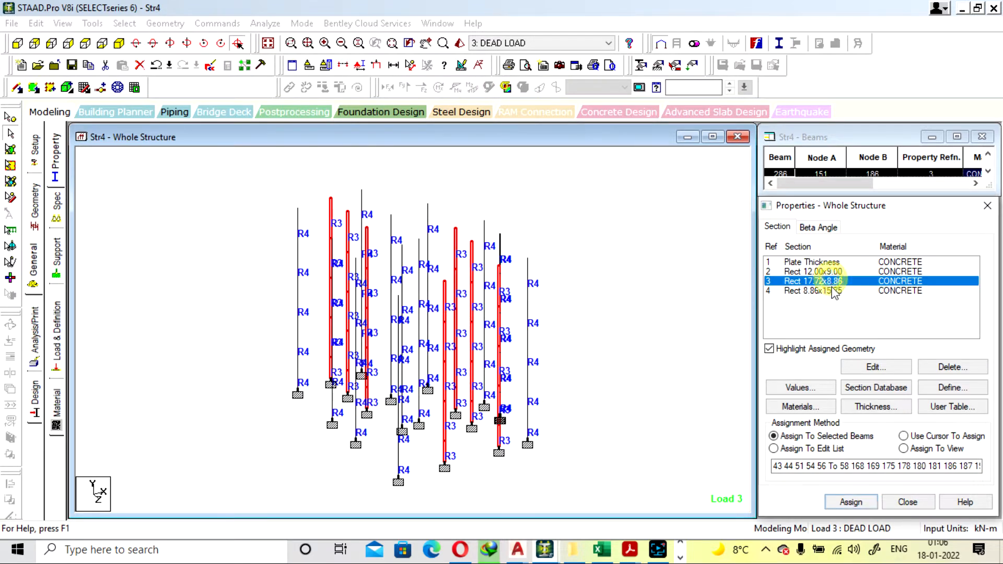
double_click(832, 289)
left_click(578, 263)
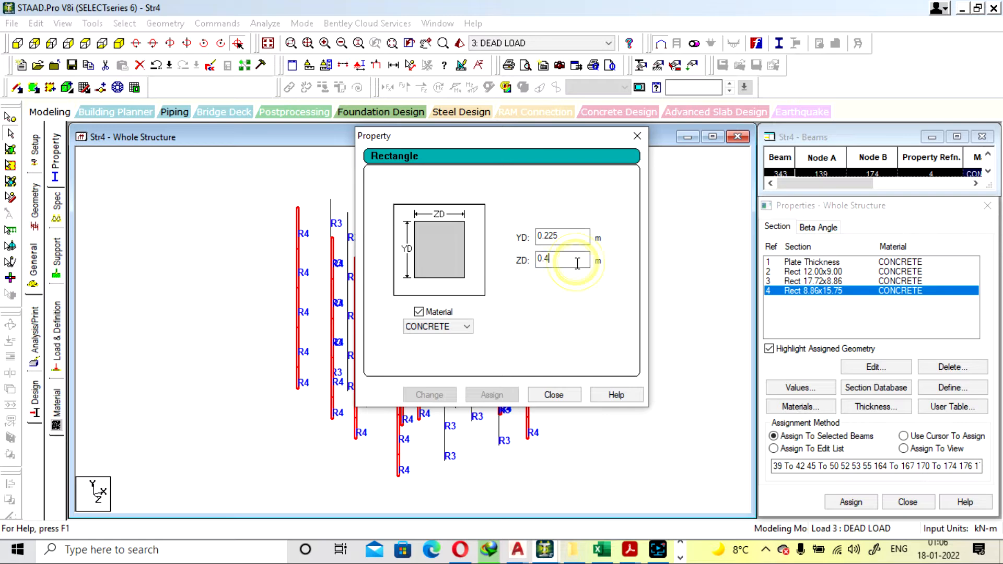
type("50")
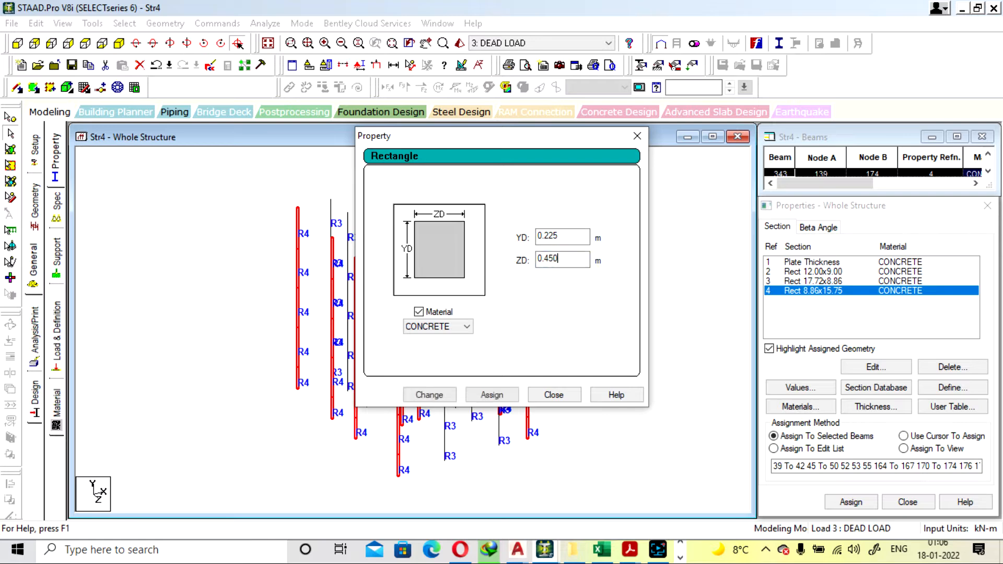
left_click(435, 394)
left_click(554, 395)
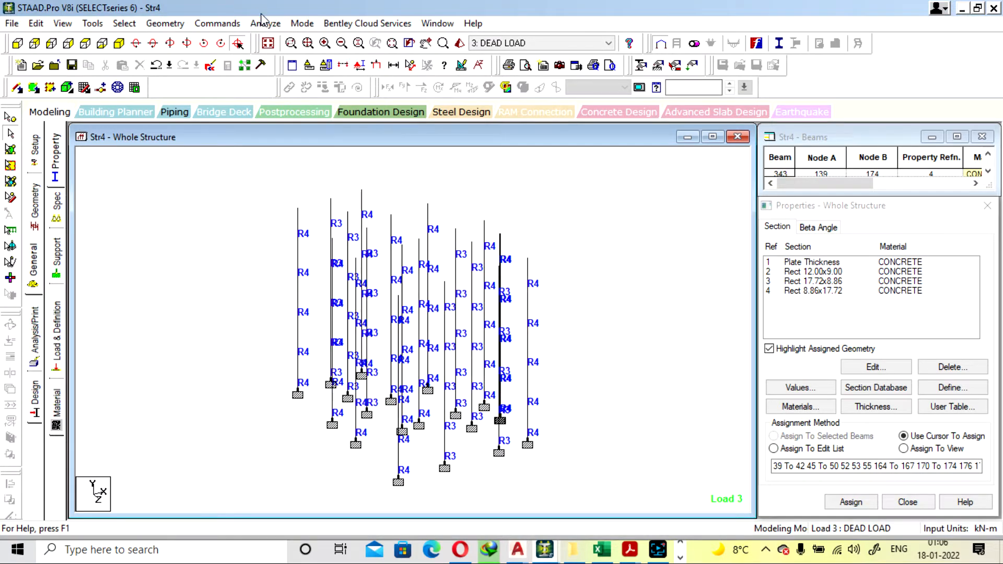
Save the modified structure and rerun the analysis, staying in modeling mode
left_click(262, 21)
left_click(282, 40)
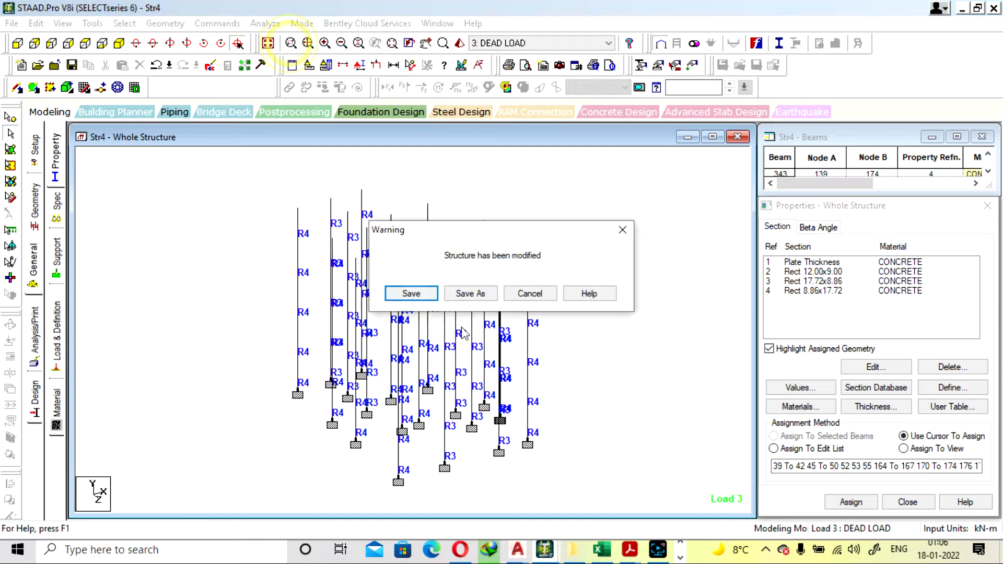
left_click(413, 293)
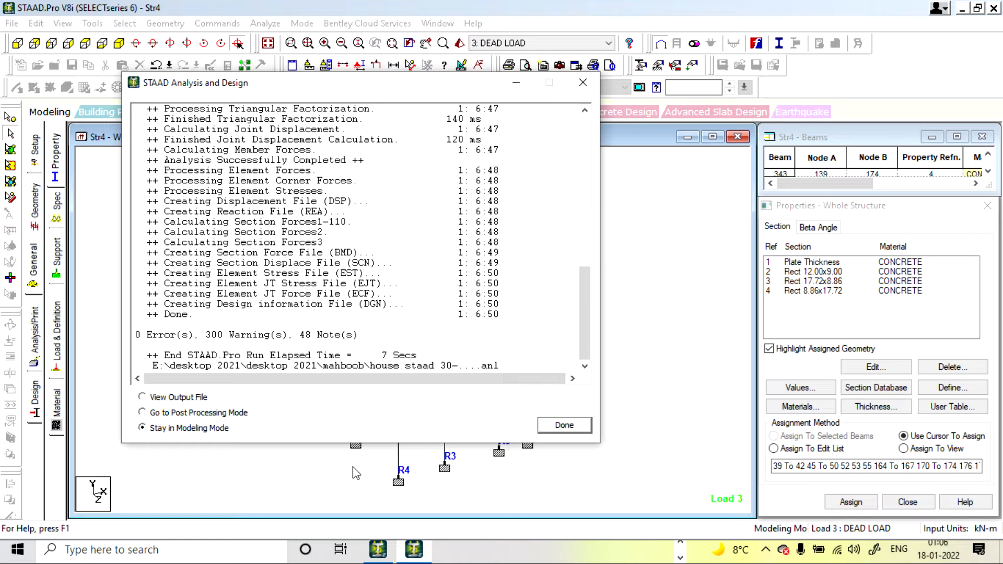
left_click(562, 427)
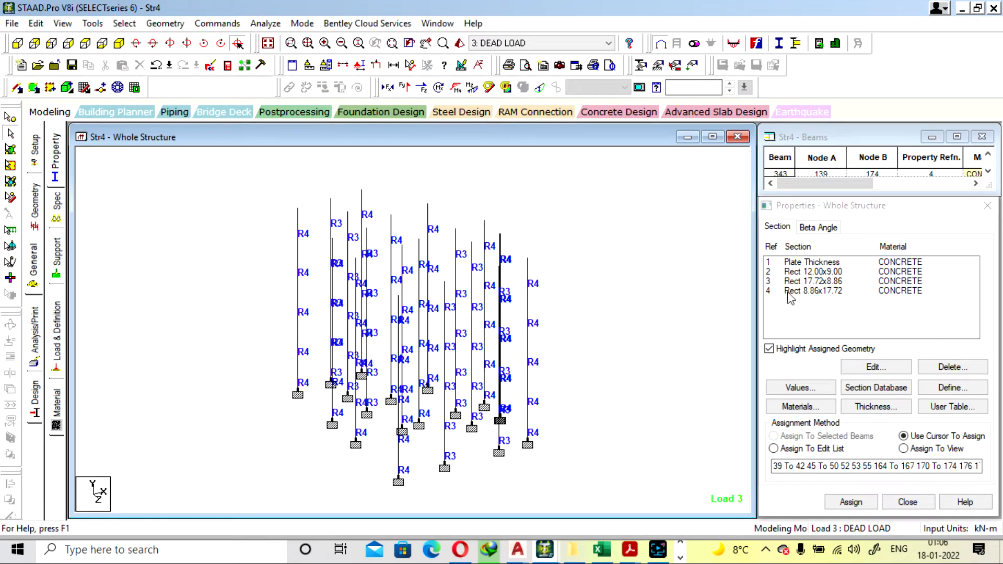
Inspect the lowest members of two outer R4 columns
double_click(529, 426)
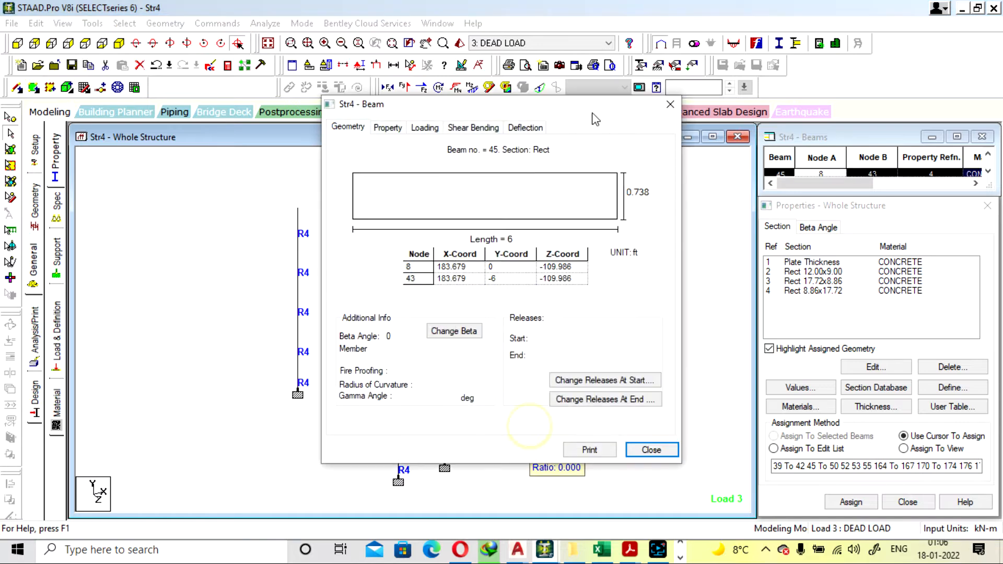
left_click(670, 105)
double_click(358, 432)
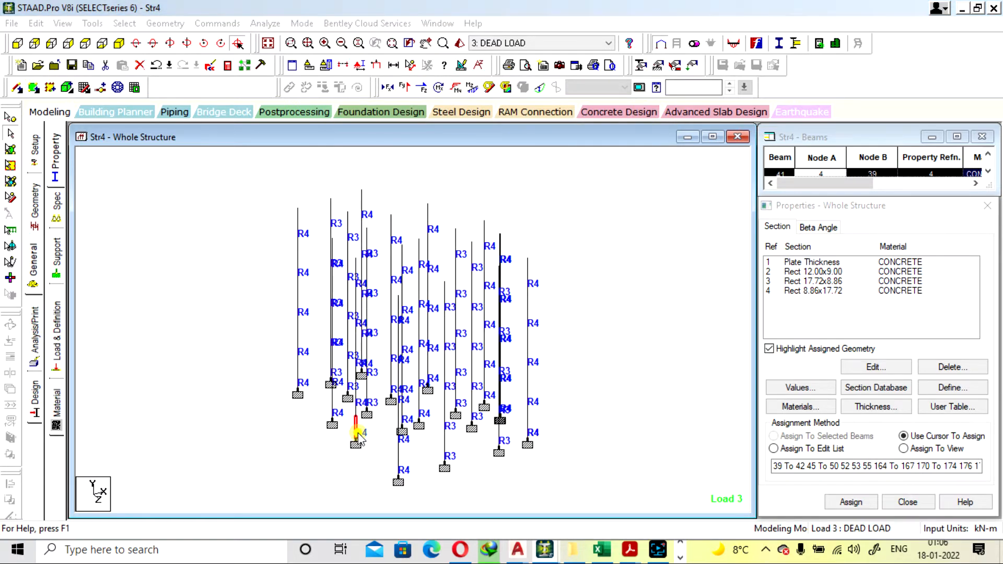
left_click(669, 104)
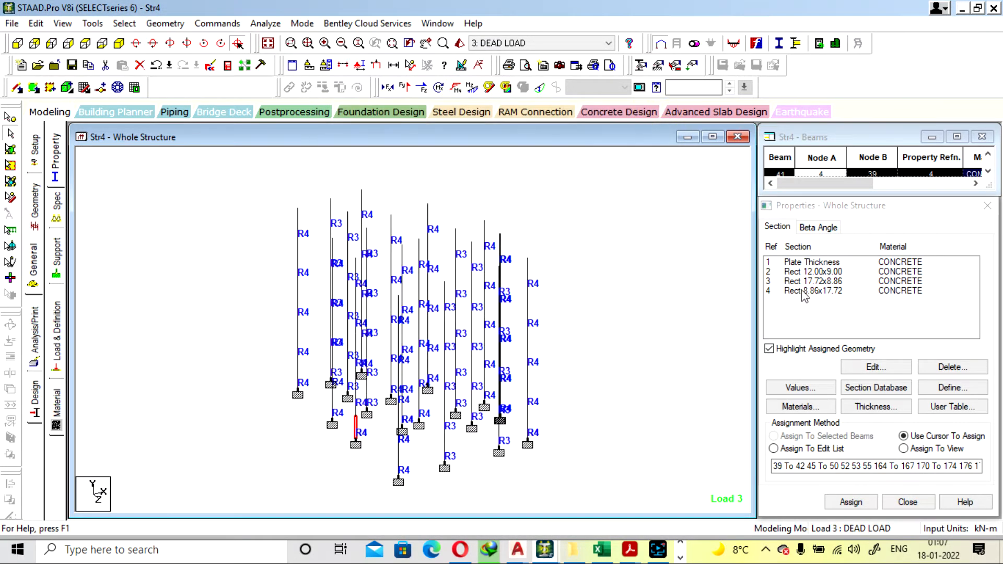
Change the Rect 8.86x17.72 section's YD depth to 0.3 m
left_click(807, 293)
double_click(805, 292)
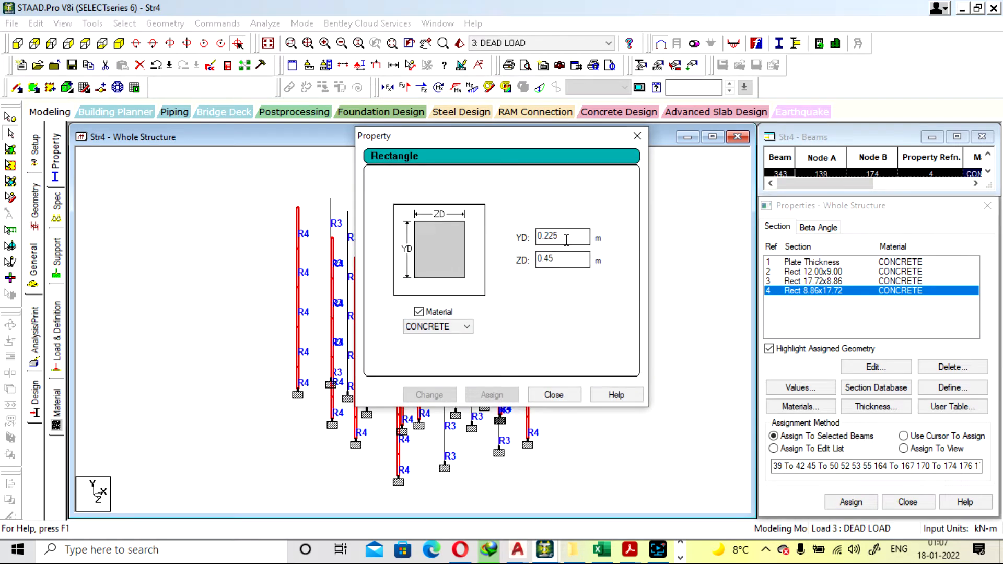
left_click(566, 239)
key("BackSpace")
key("BackSpace")
key("BackSpace")
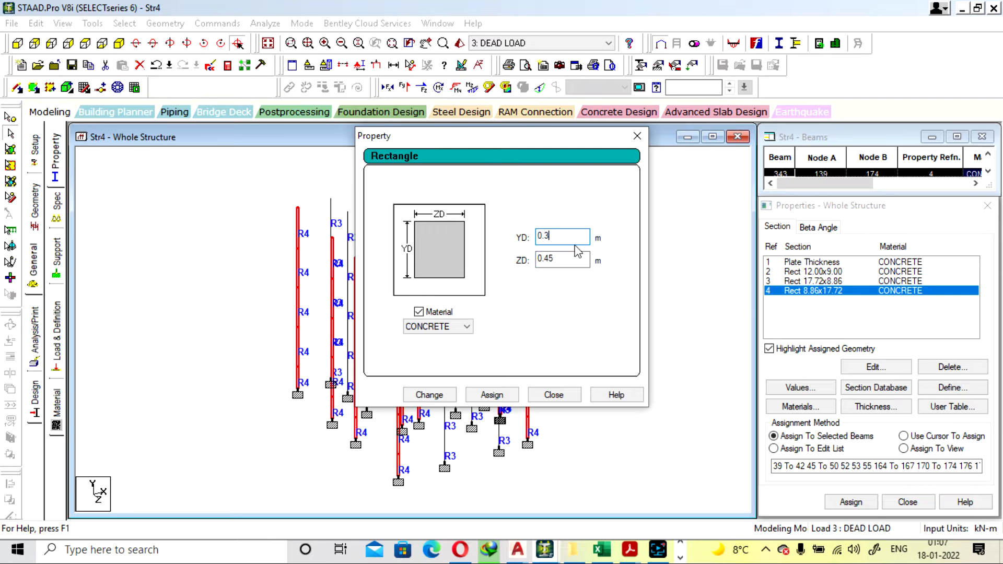
left_click(434, 399)
left_click(560, 308)
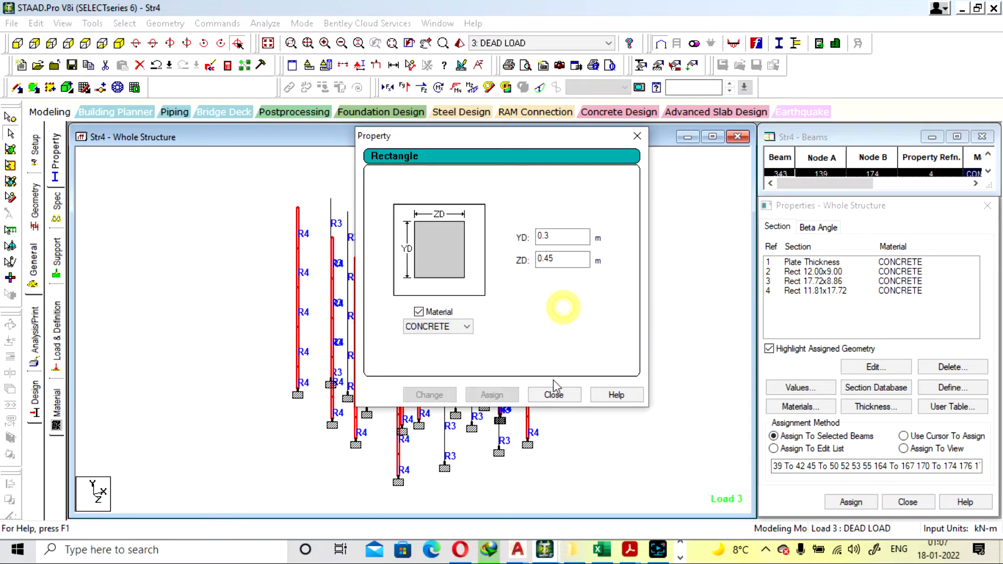
left_click(555, 395)
Change the Rect 17.72x8.86 section's ZD width to 0.3 m
left_click(829, 291)
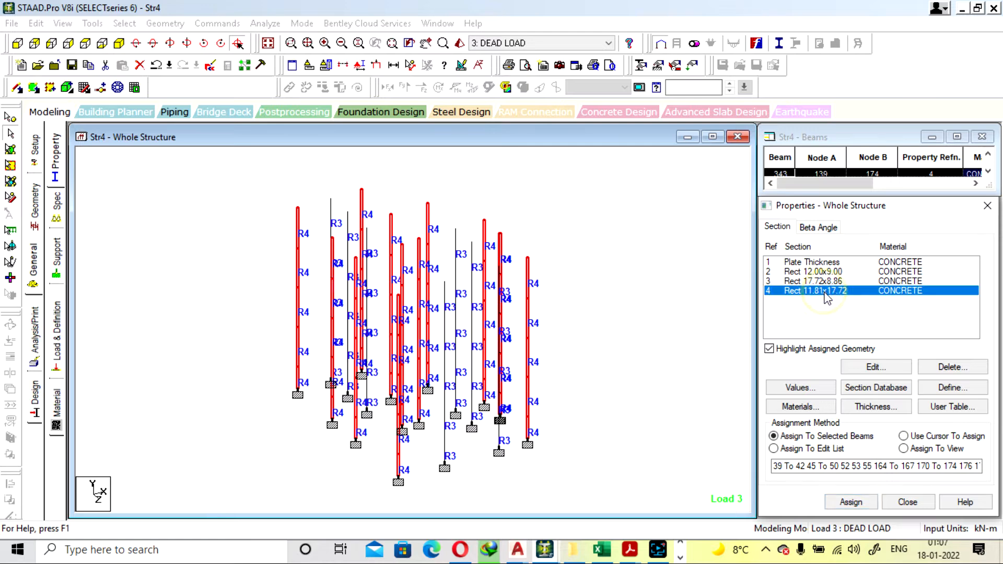
left_click(822, 282)
double_click(821, 282)
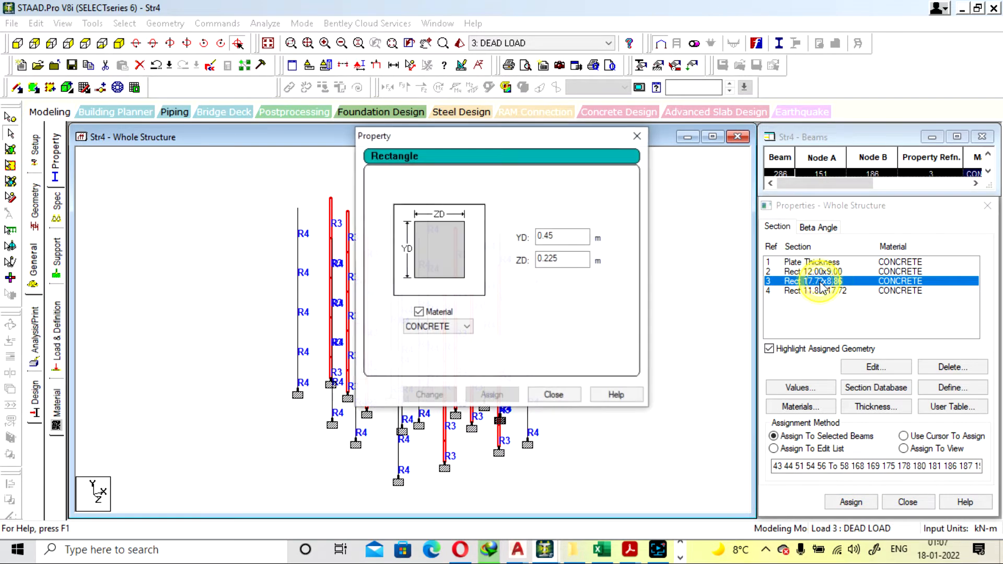
left_click(582, 259)
key("BackSpace")
key("BackSpace")
key("BackSpace")
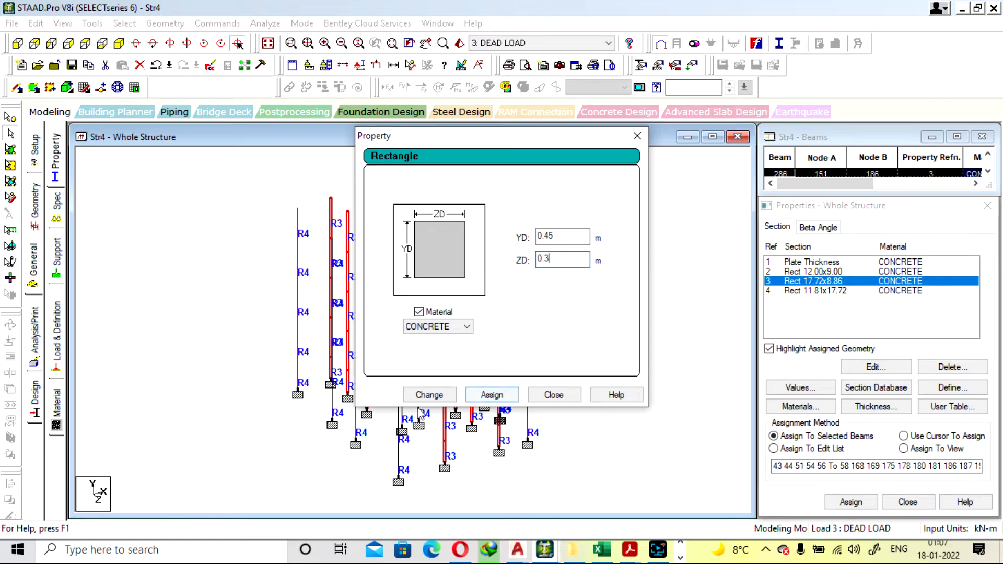
left_click(421, 395)
left_click(553, 395)
left_click(626, 305)
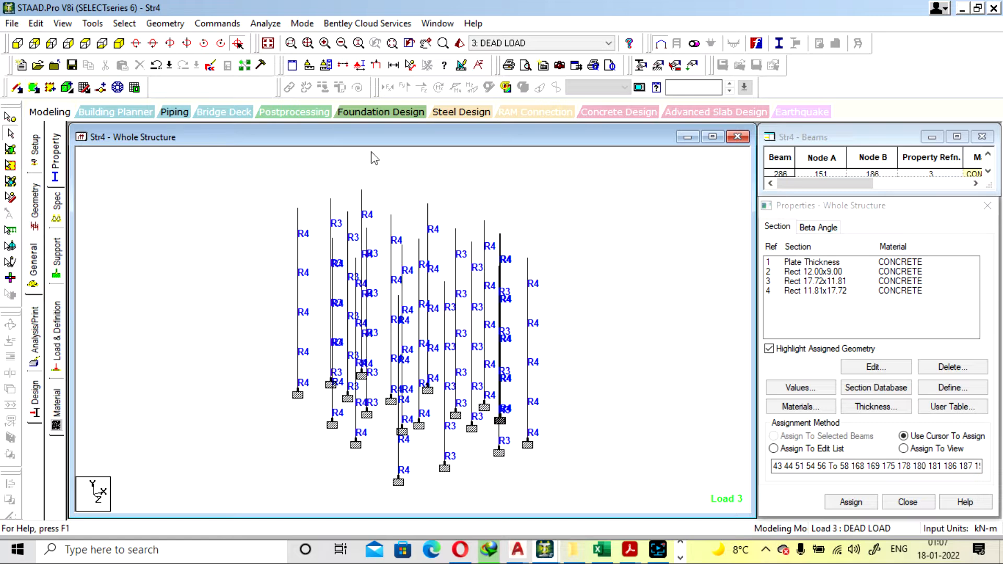
Save the structure with both resized column sections and run the analysis again
left_click(265, 23)
left_click(274, 35)
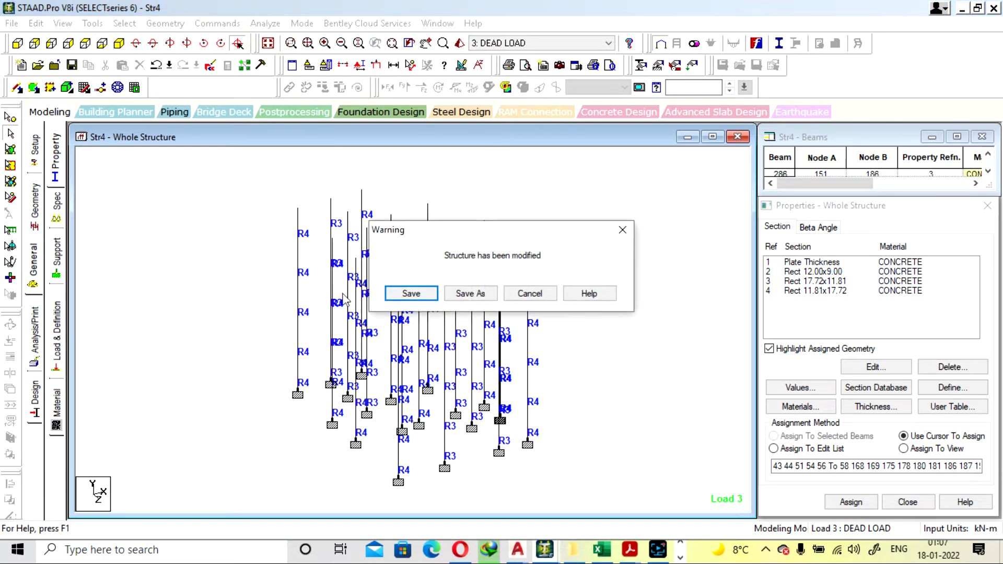
left_click(410, 294)
In the PLOT HOME EXCEL workbook, set the column's smaller dimension to 300, then return to STAAD.Pro and dismiss the analysis run
left_click(601, 550)
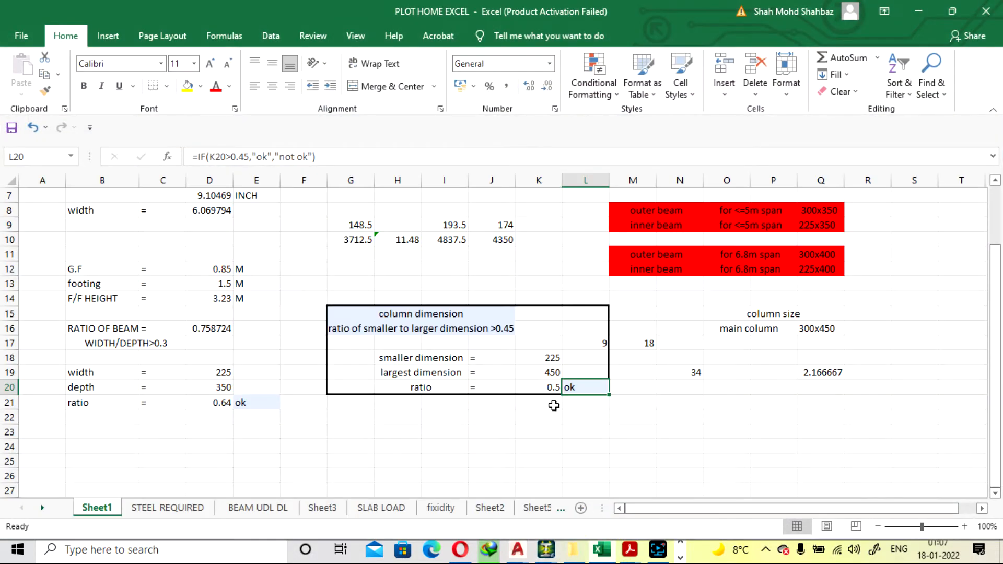
left_click(541, 358)
type("300")
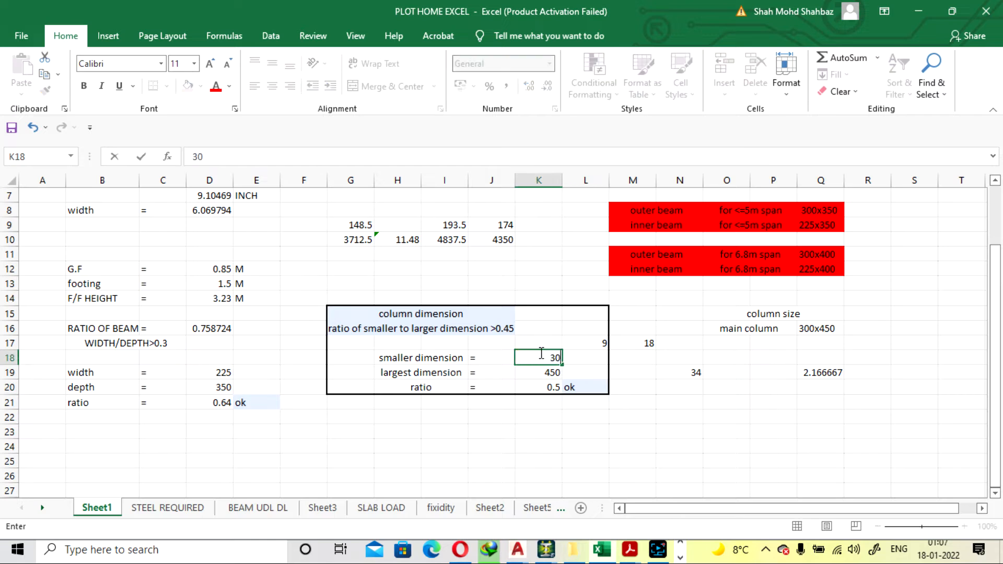
key("Return")
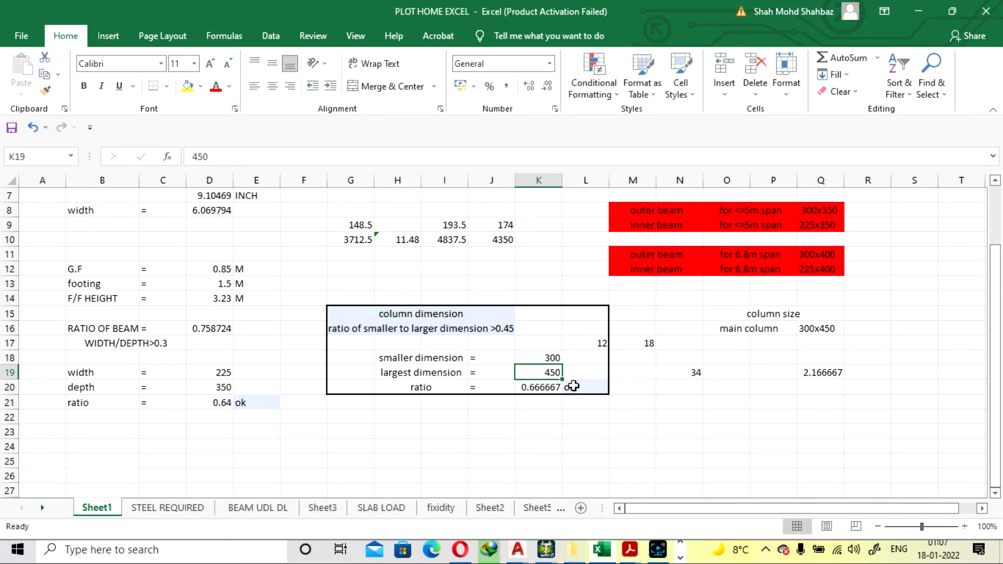
left_click(918, 11)
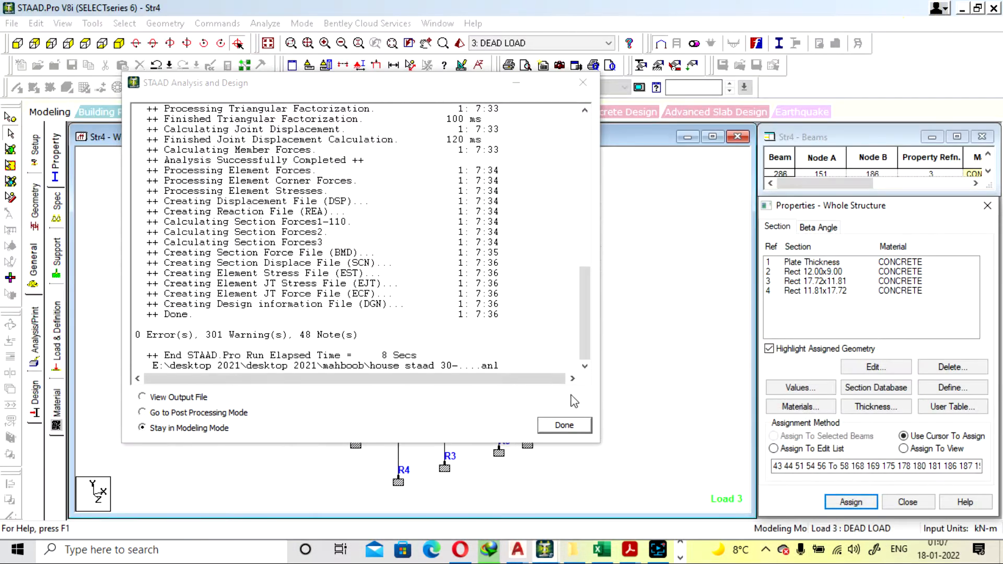
left_click(569, 425)
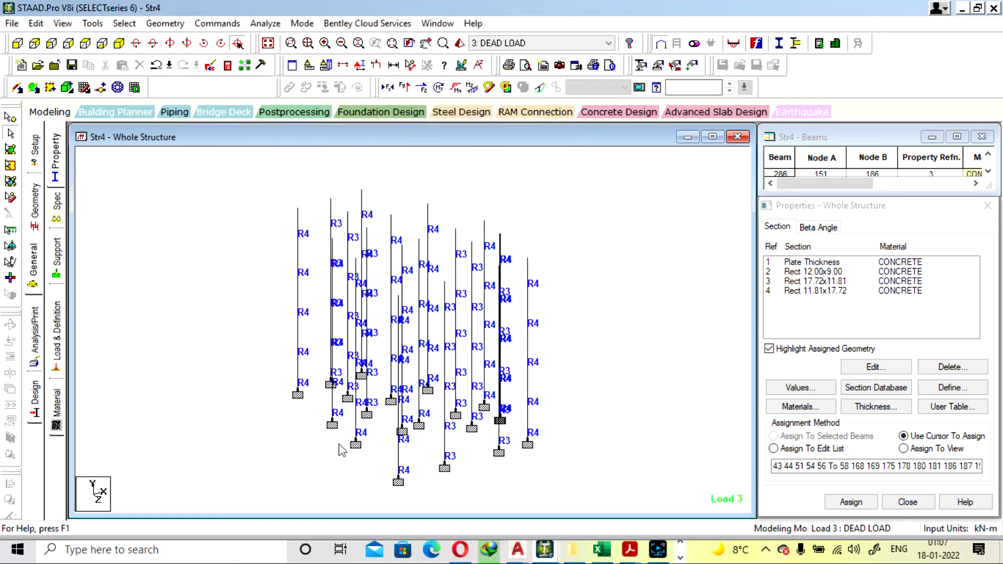
Inspect the two lowest members of two outer R4 columns and the lowest member of an inner R4 column
double_click(298, 386)
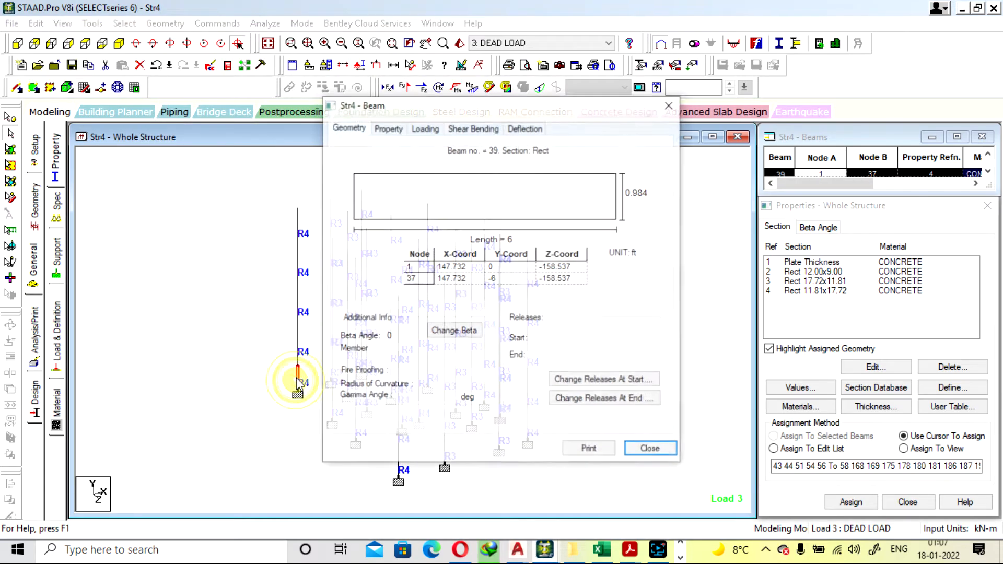
left_click(670, 104)
double_click(298, 342)
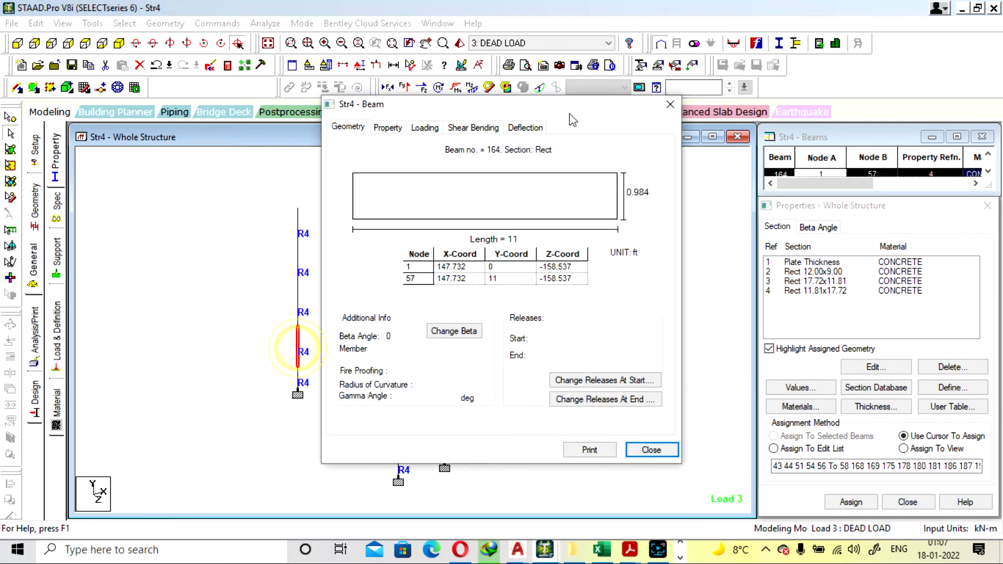
left_click(670, 105)
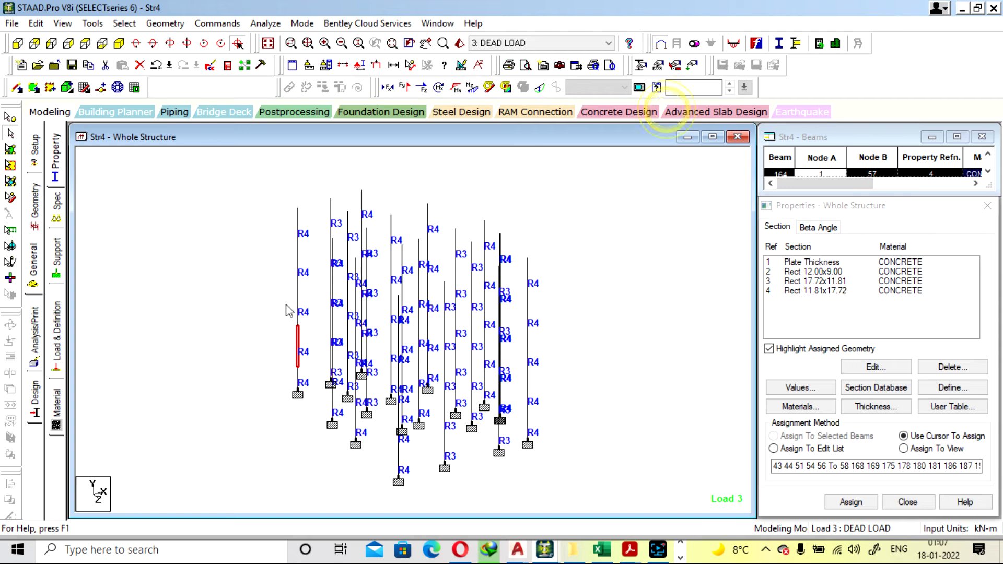
double_click(527, 426)
left_click(670, 103)
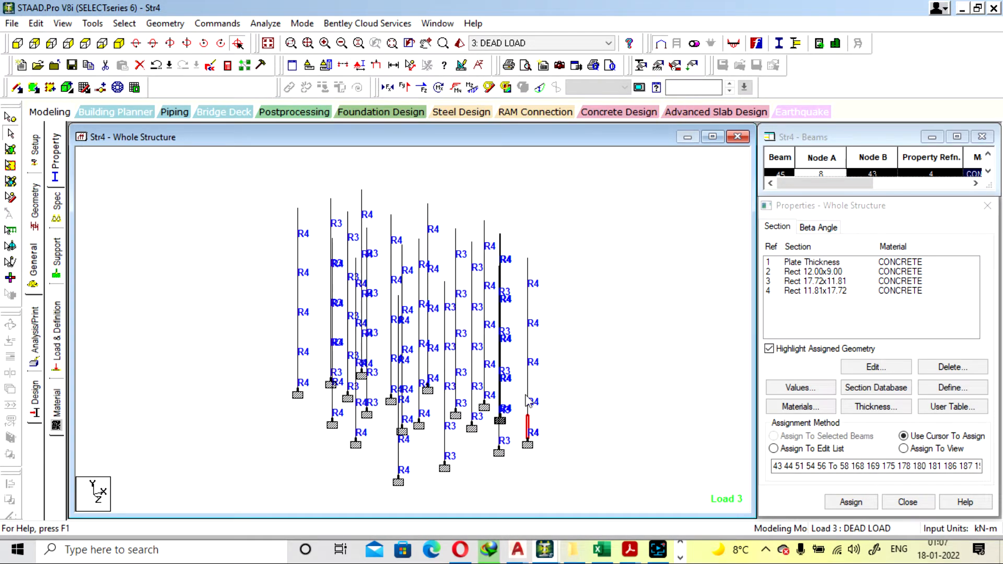
double_click(528, 400)
left_click(670, 103)
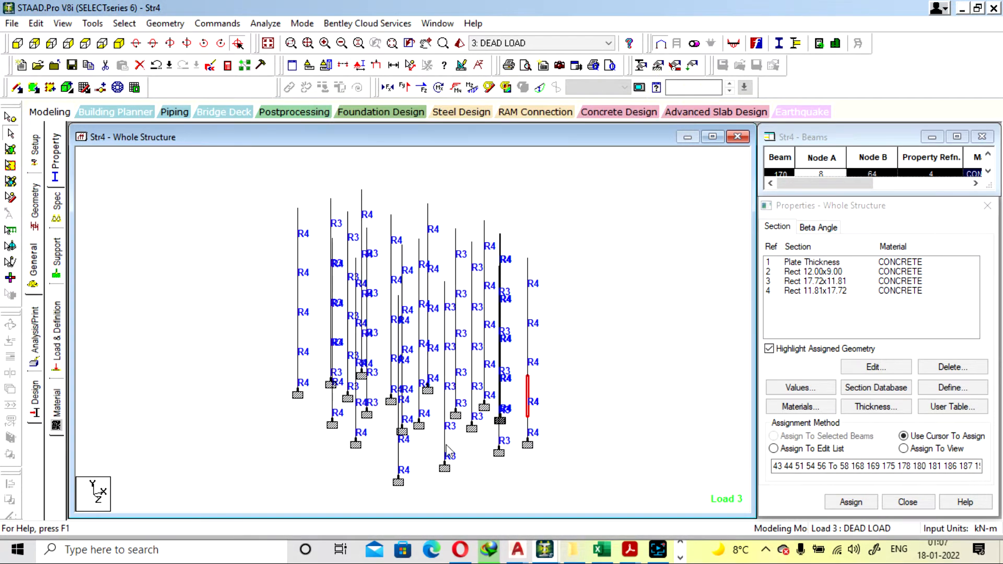
double_click(420, 410)
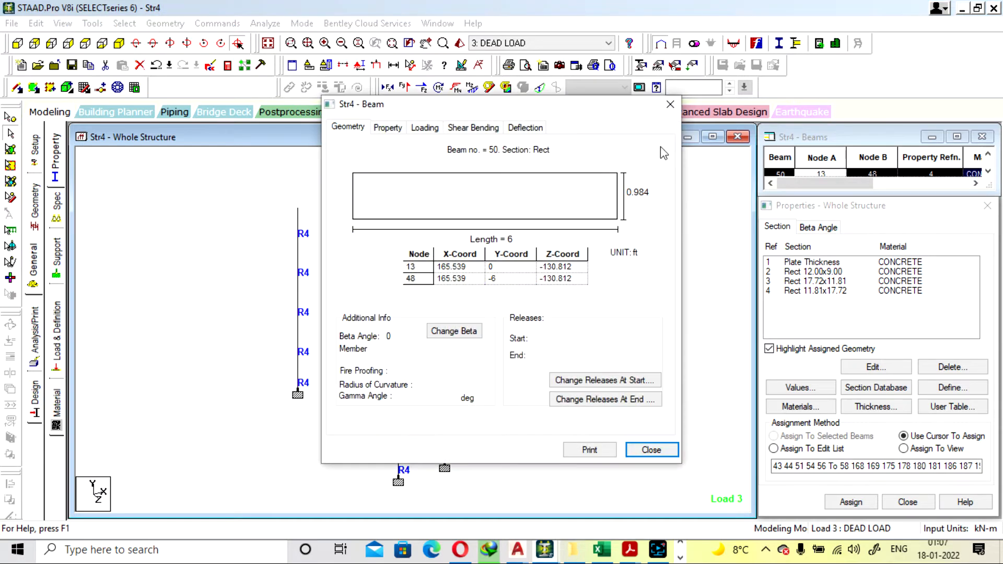
left_click(670, 104)
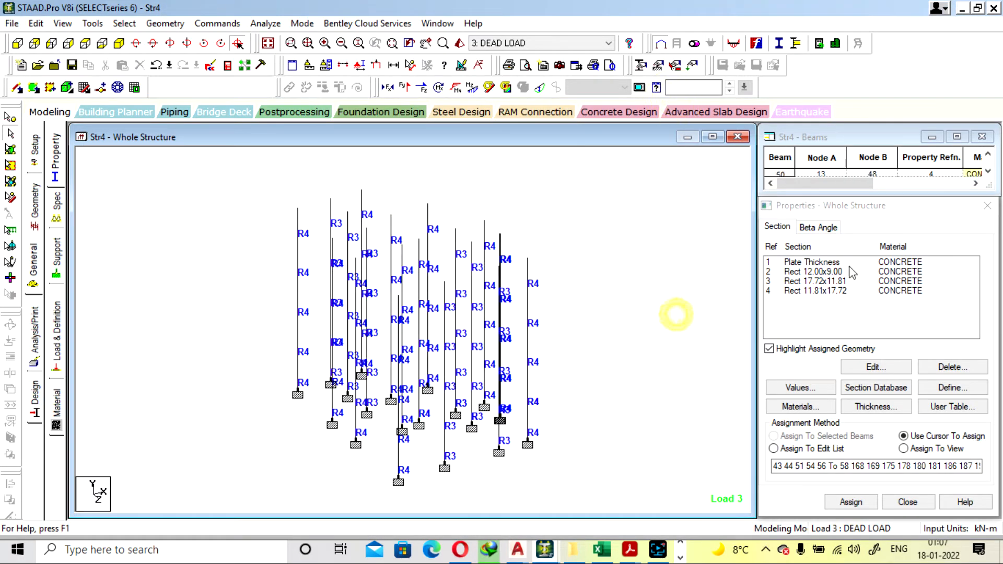
Review the YD and ZD dimensions of the Rect 17.72x11.81 section without changing them
double_click(839, 281)
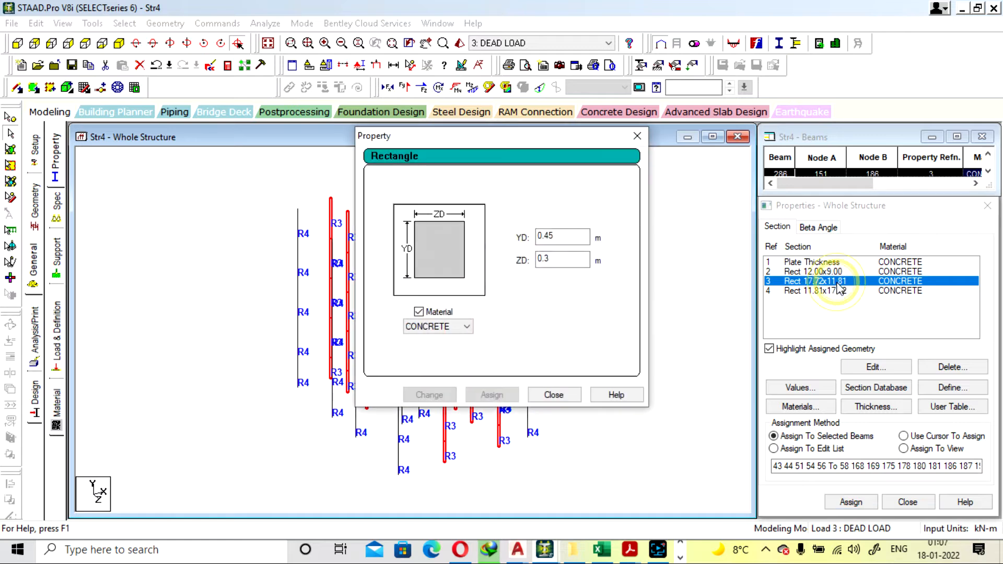
left_click(571, 239)
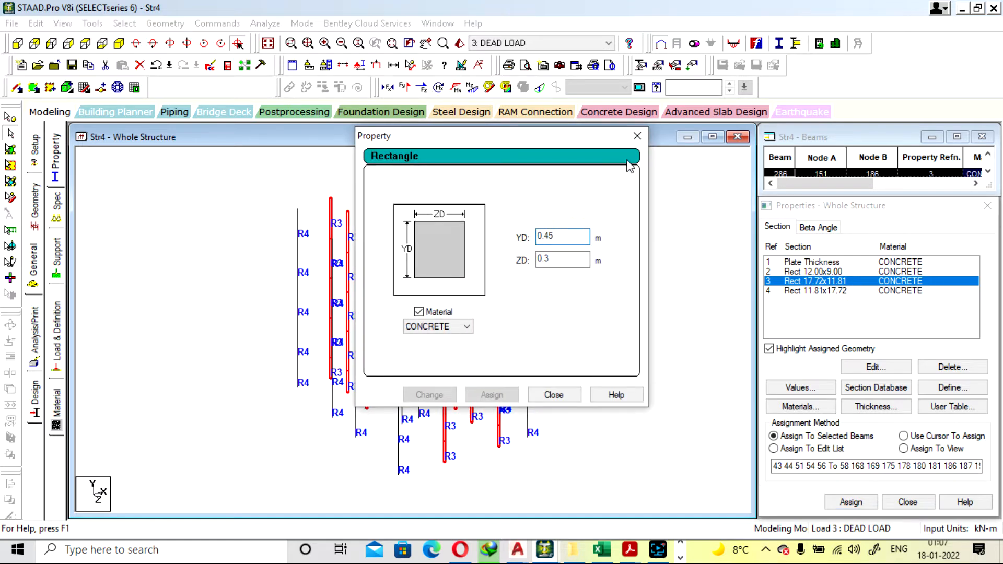
left_click(637, 136)
Select the Rect 12.00x9.00 section and display the whole structure again, including its beams and plates
left_click(808, 272)
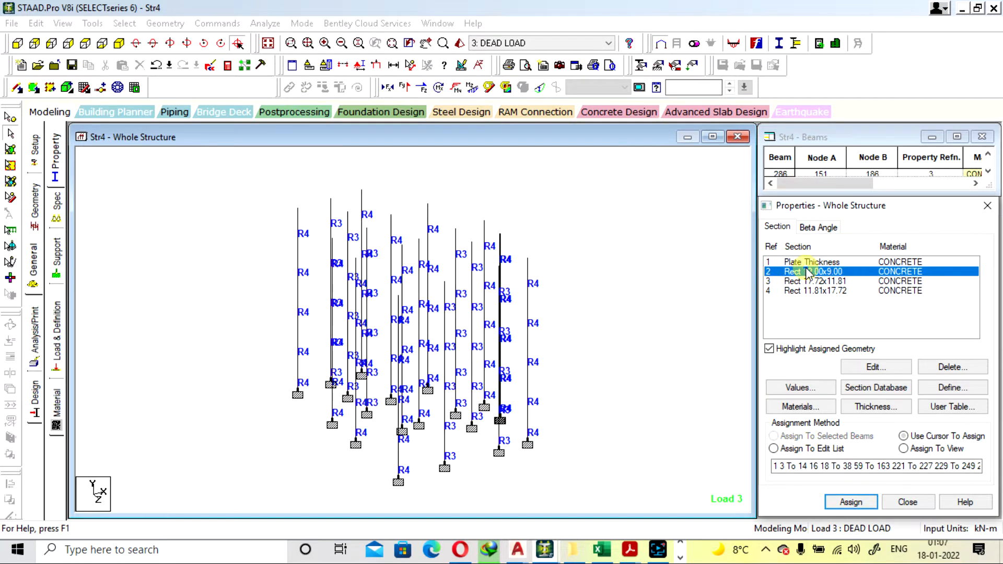
left_click(123, 46)
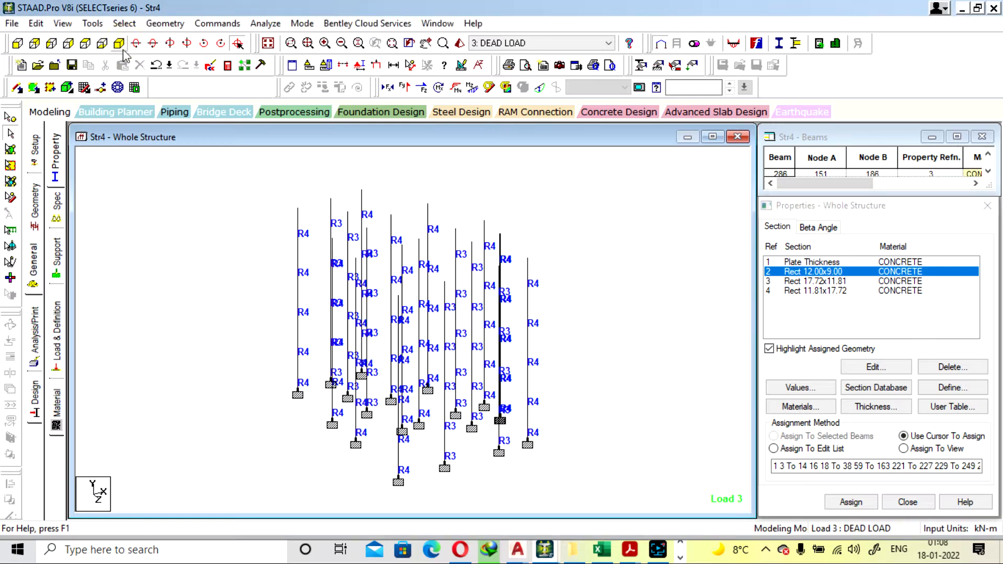
left_click(265, 44)
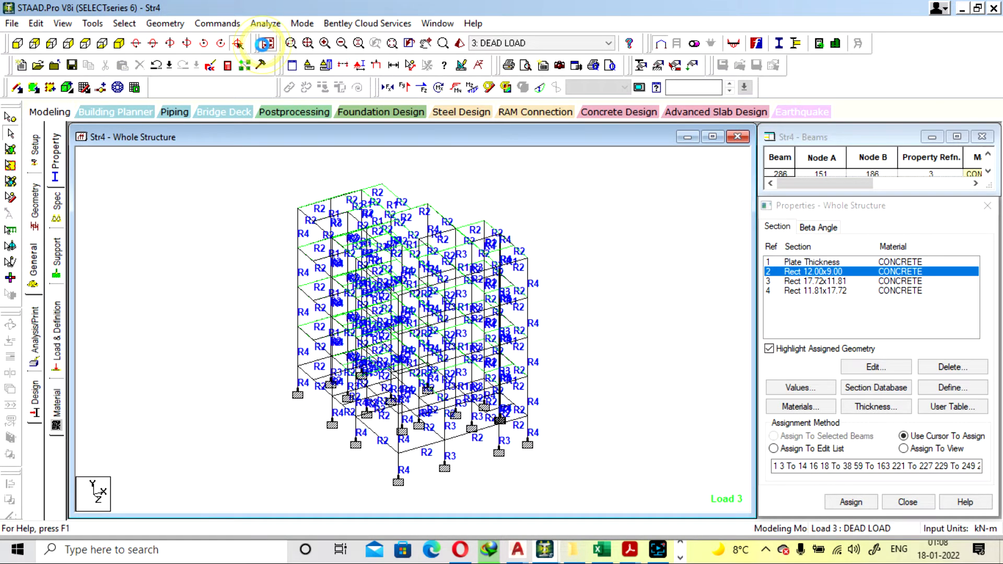
Inspect R2 beam 1 at the lowest beam level and beam 59 directly above it, leaving nothing selected
double_click(306, 377)
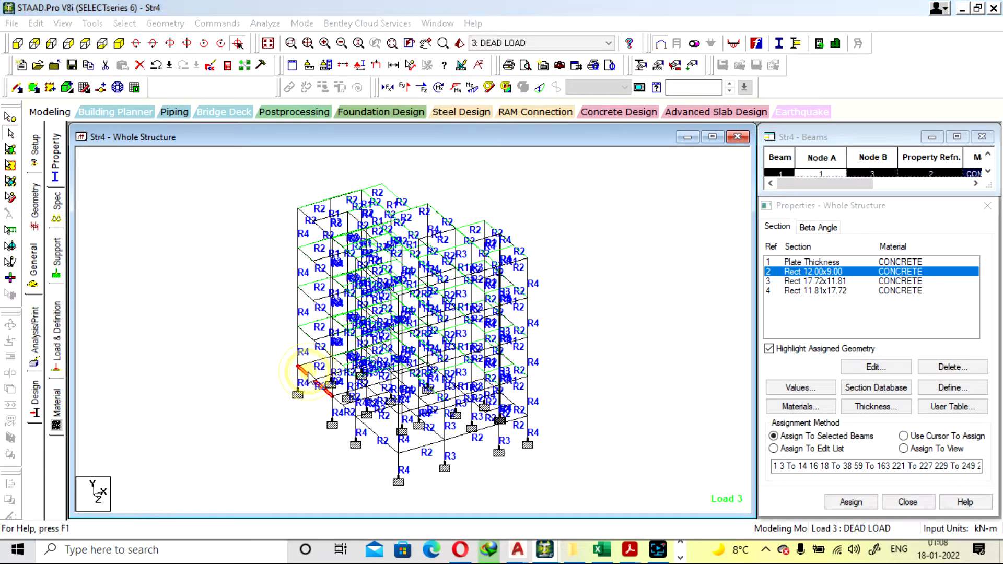
left_click(670, 104)
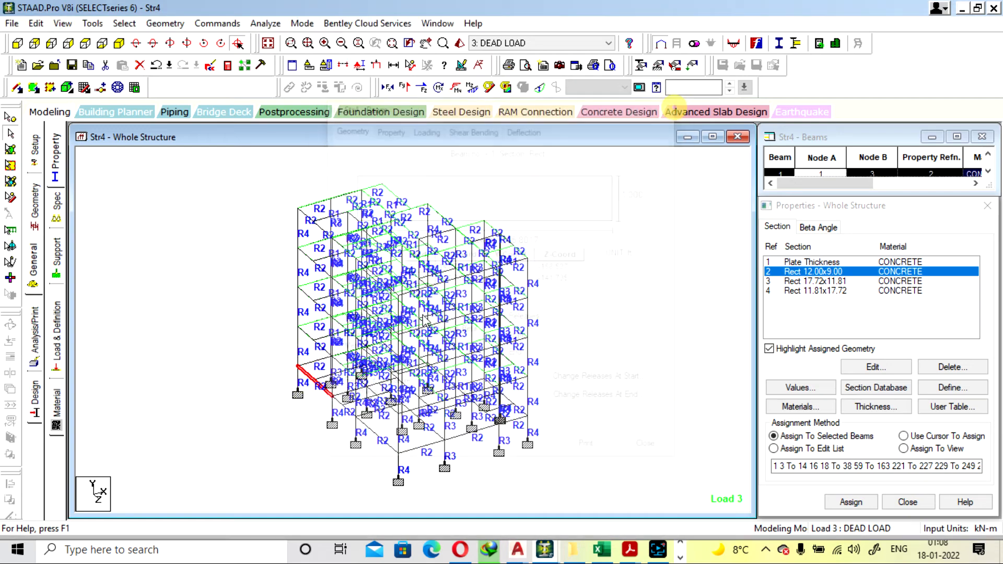
double_click(308, 338)
left_click(669, 104)
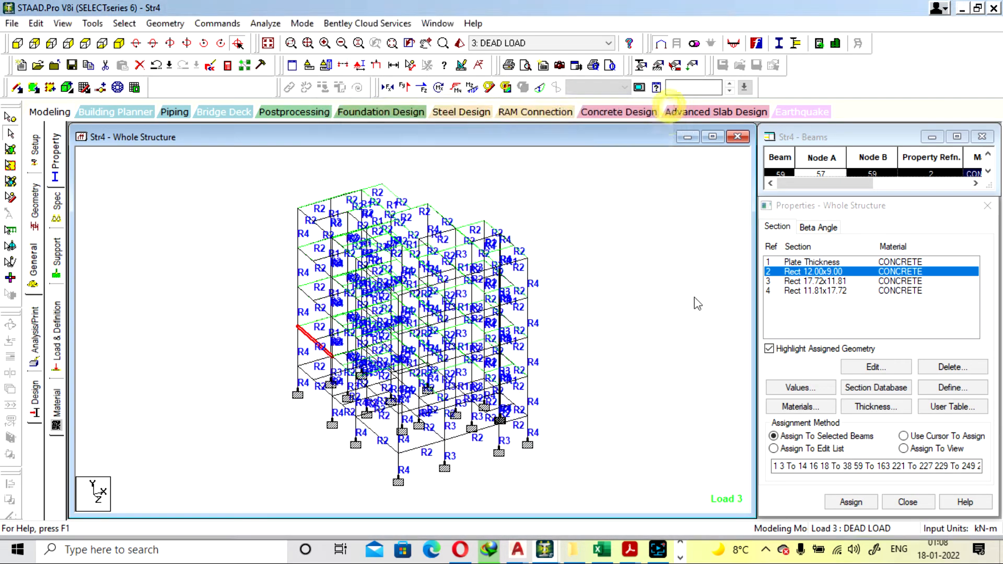
left_click(703, 297)
Change the Rect 12.00x9.00 beam section to ZD 0.300 m and YD 0.300 m
double_click(825, 272)
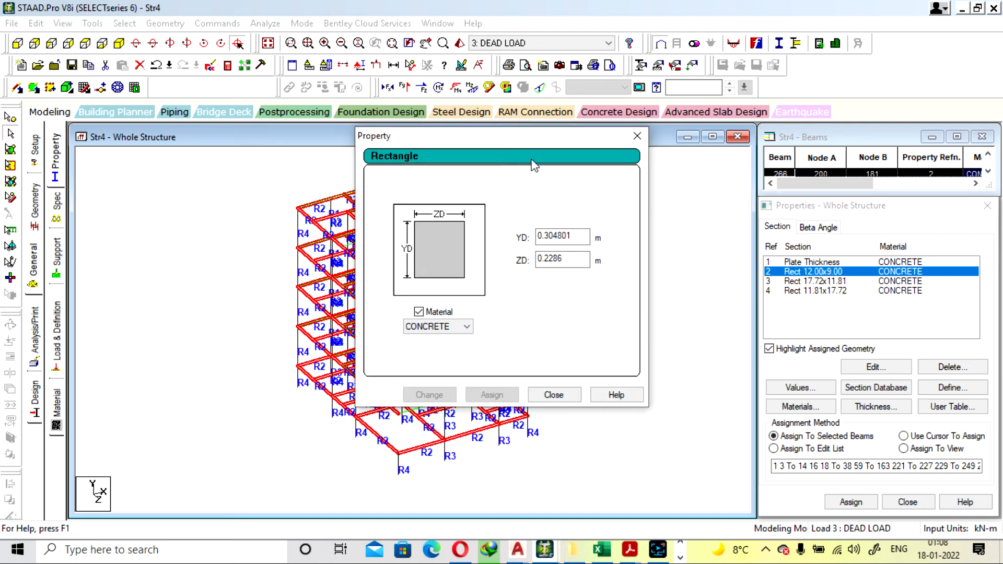
left_click(578, 258)
key("BackSpace")
key("BackSpace")
key("BackSpace")
key("BackSpace")
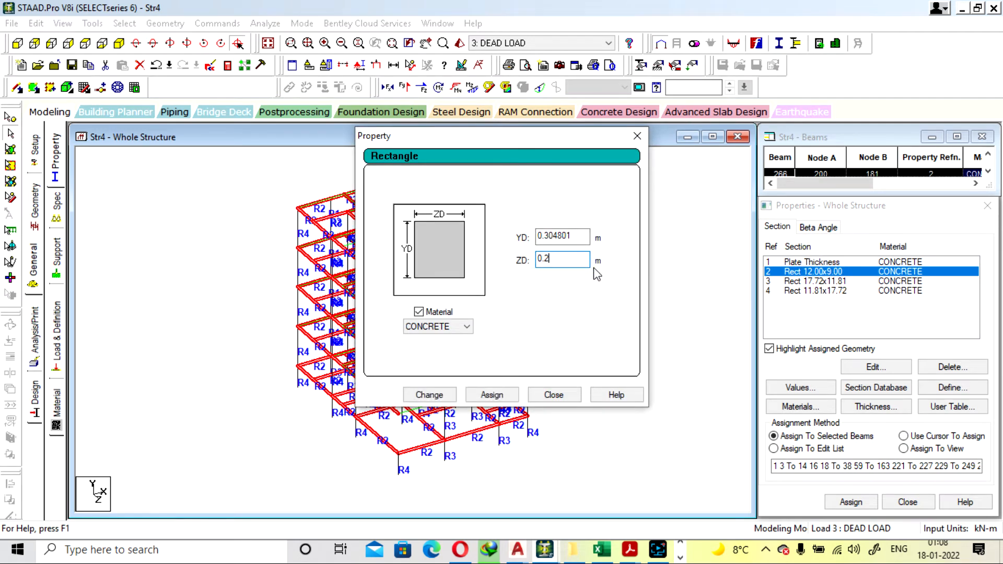
type("300")
left_click(576, 230)
key("BackSpace")
key("BackSpace")
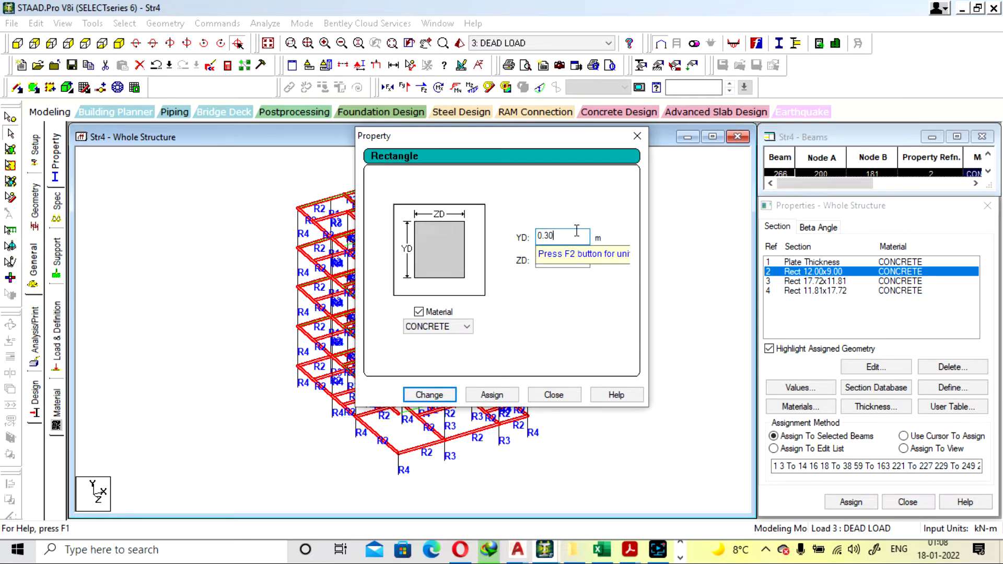
left_click(435, 396)
left_click(549, 307)
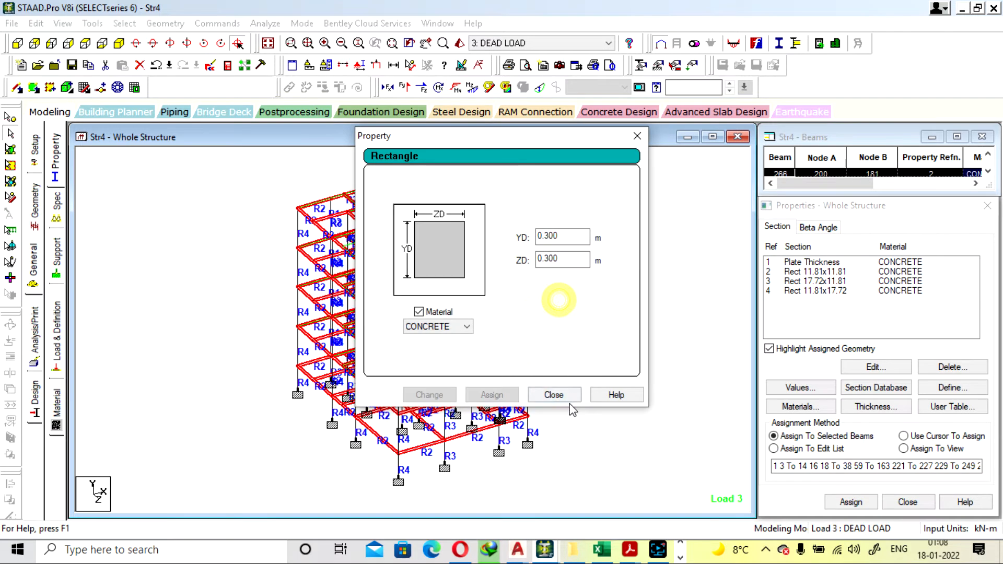
left_click(554, 395)
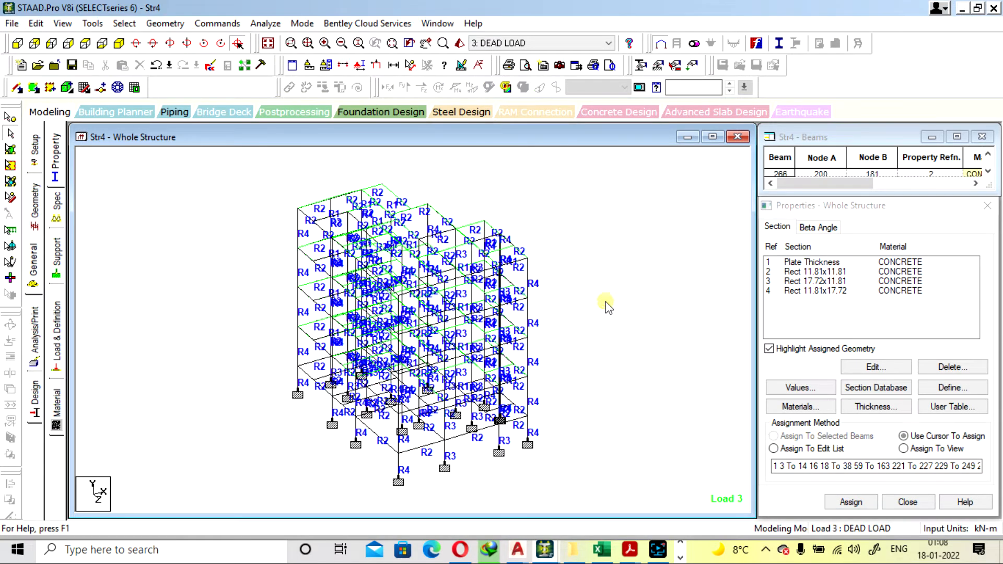
Save the modified structure, run the analysis, and stay in modeling mode when it completes
left_click(265, 23)
left_click(282, 41)
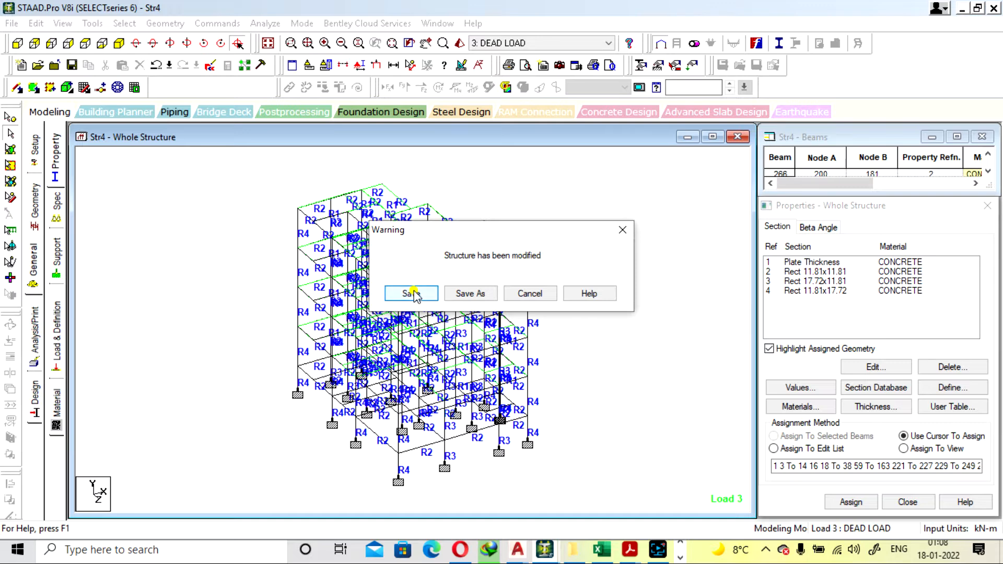
left_click(411, 293)
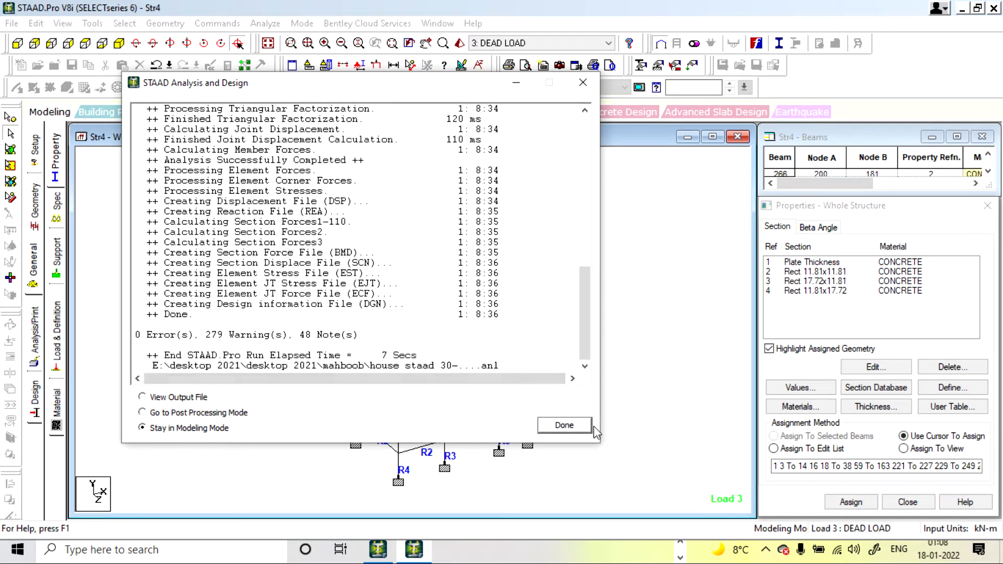
left_click(564, 425)
Inspect lowest-level R2 beams 1, 5 and 6, and R4 column member 164 above beam 1's outer corner
double_click(316, 380)
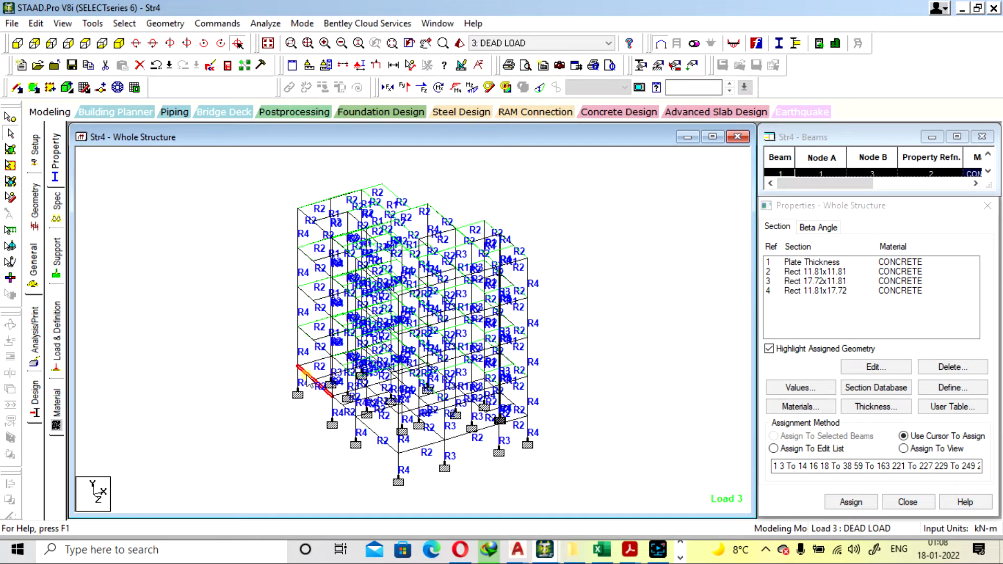
left_click(669, 104)
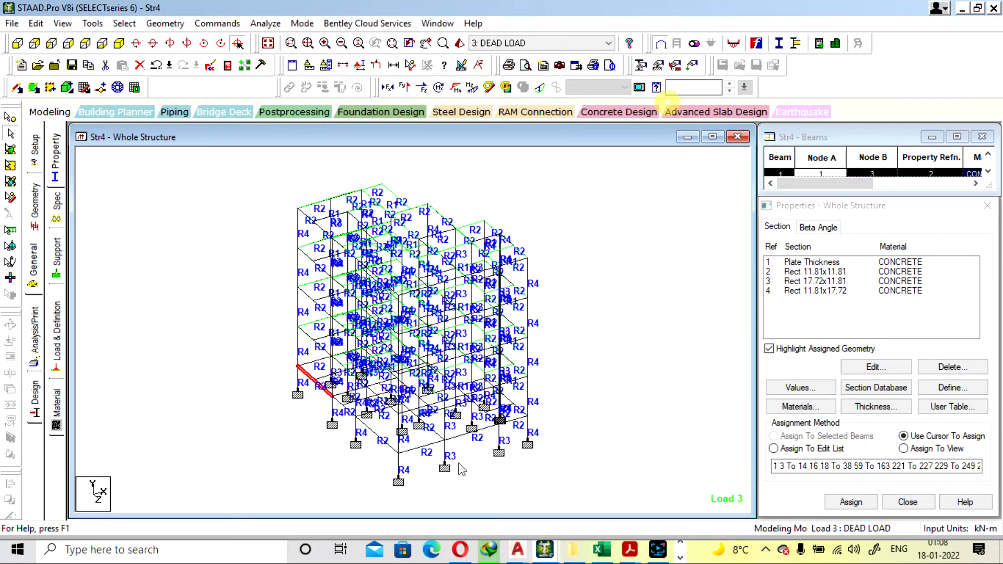
double_click(421, 447)
left_click(668, 103)
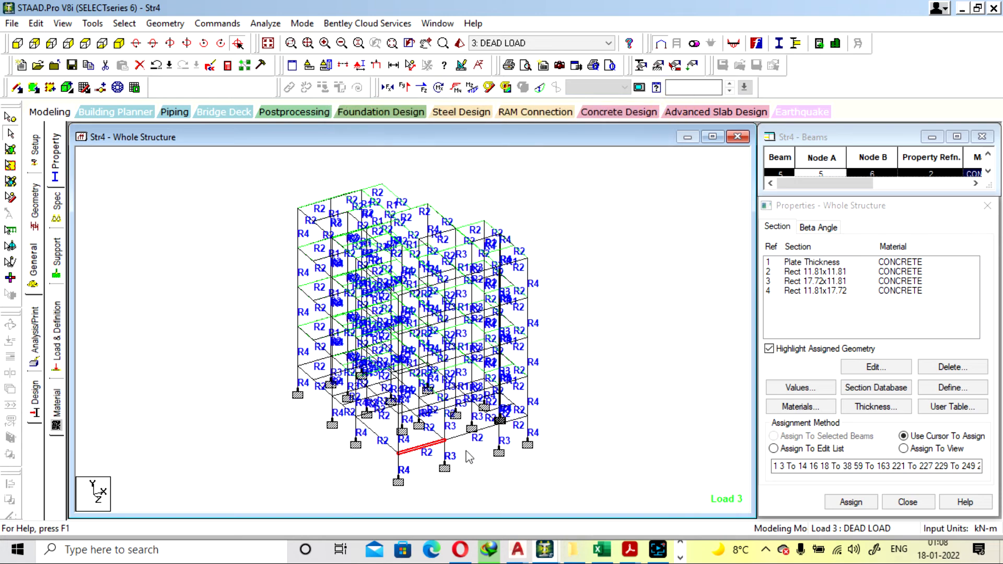
double_click(460, 434)
left_click(671, 104)
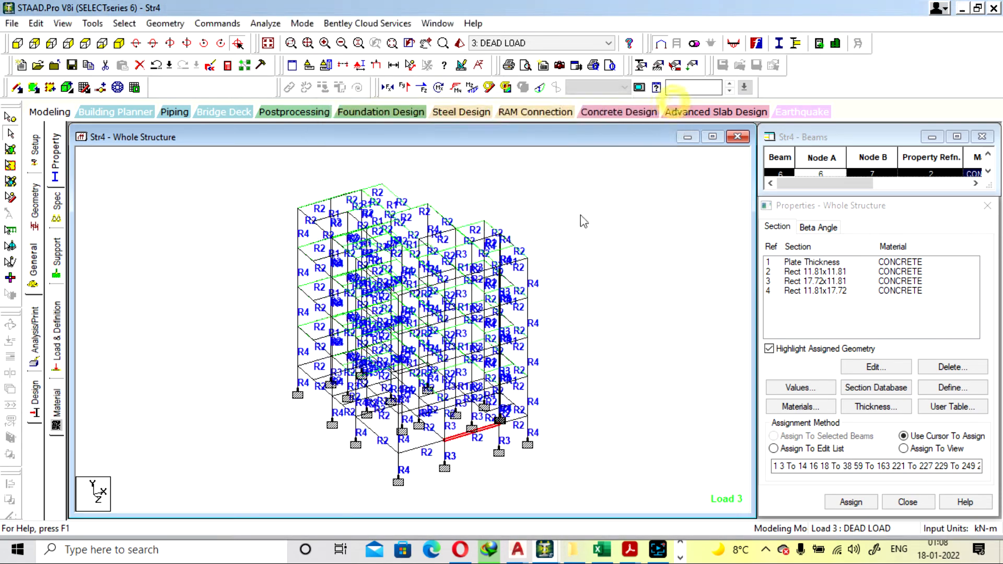
double_click(297, 345)
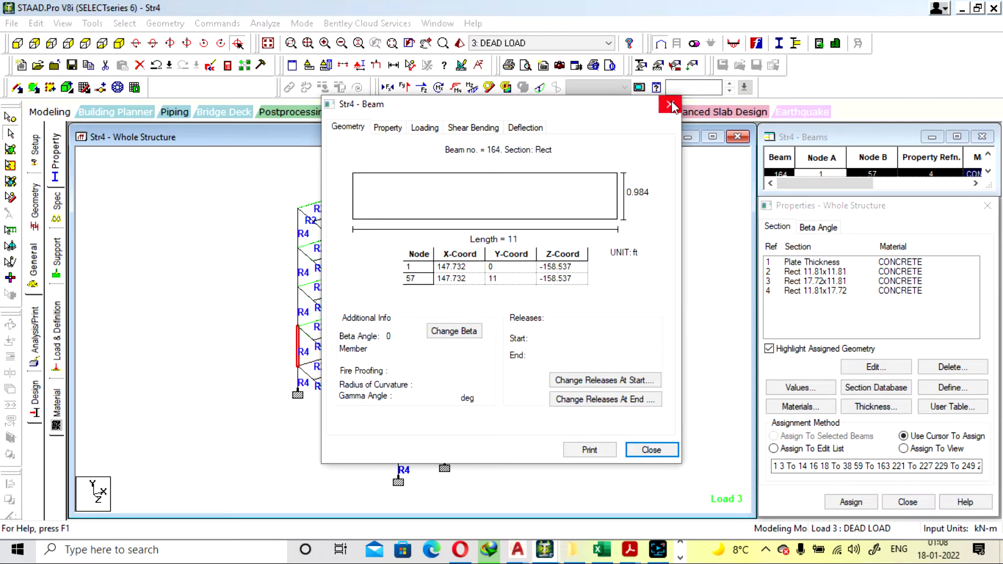
left_click(670, 104)
Increase the YD depth of the Rect 11.81x11.81 beam section to 0.350 m
left_click(816, 273)
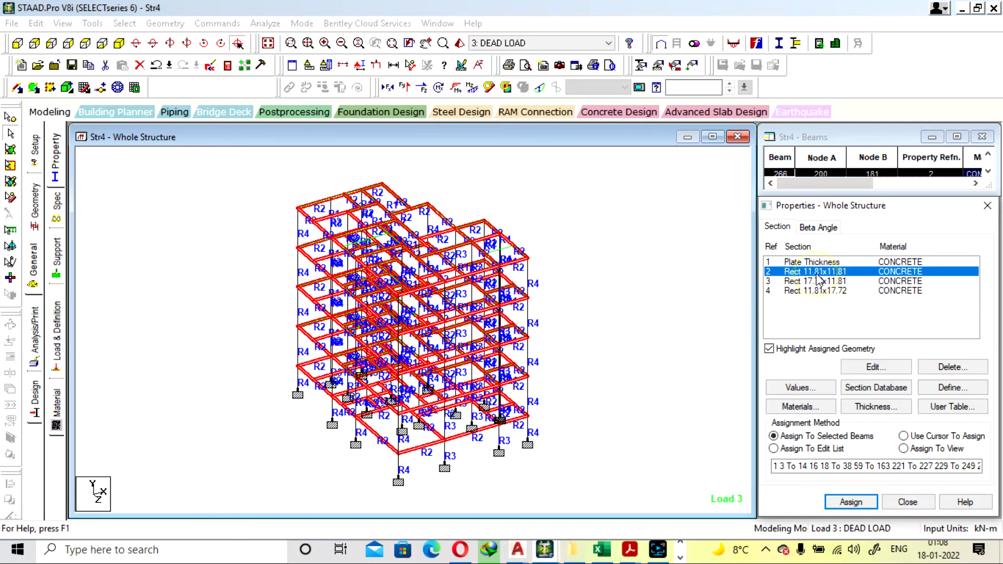
double_click(817, 273)
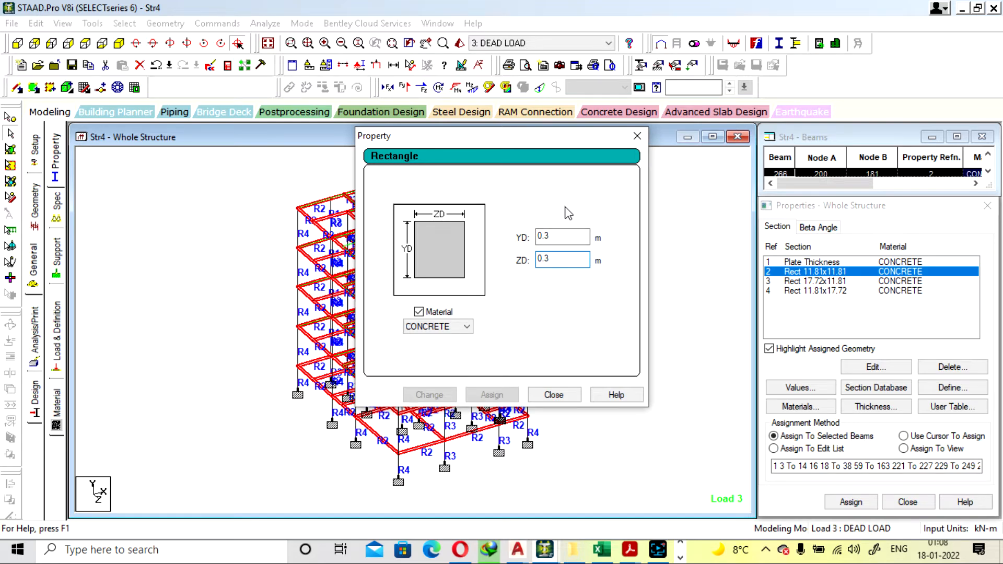
left_click(553, 237)
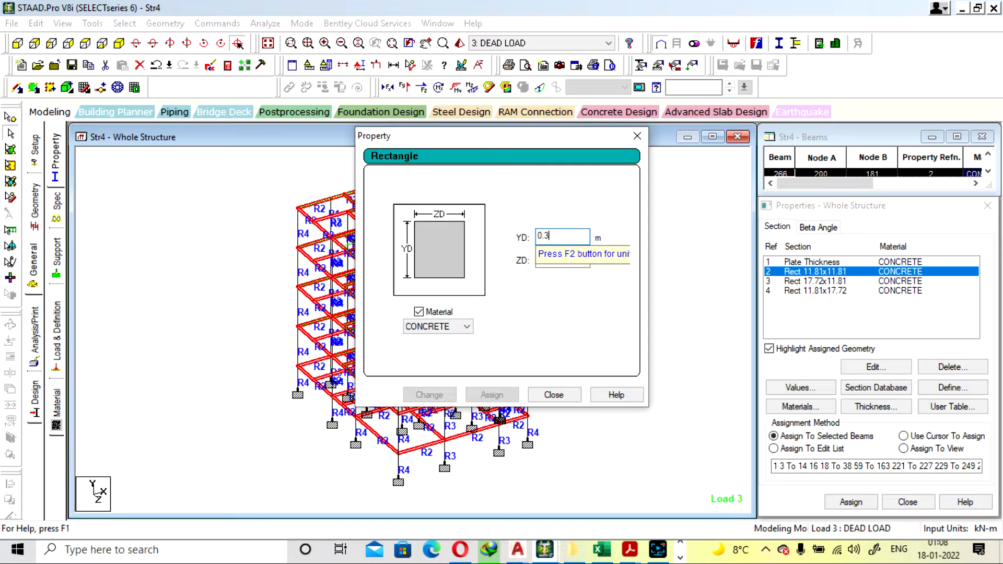
type("50")
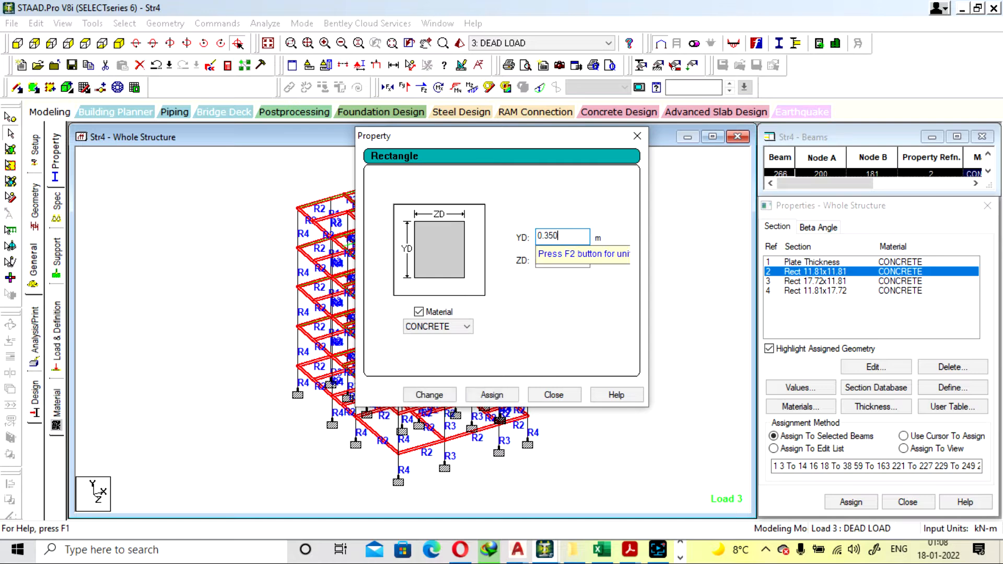
left_click(427, 395)
left_click(552, 306)
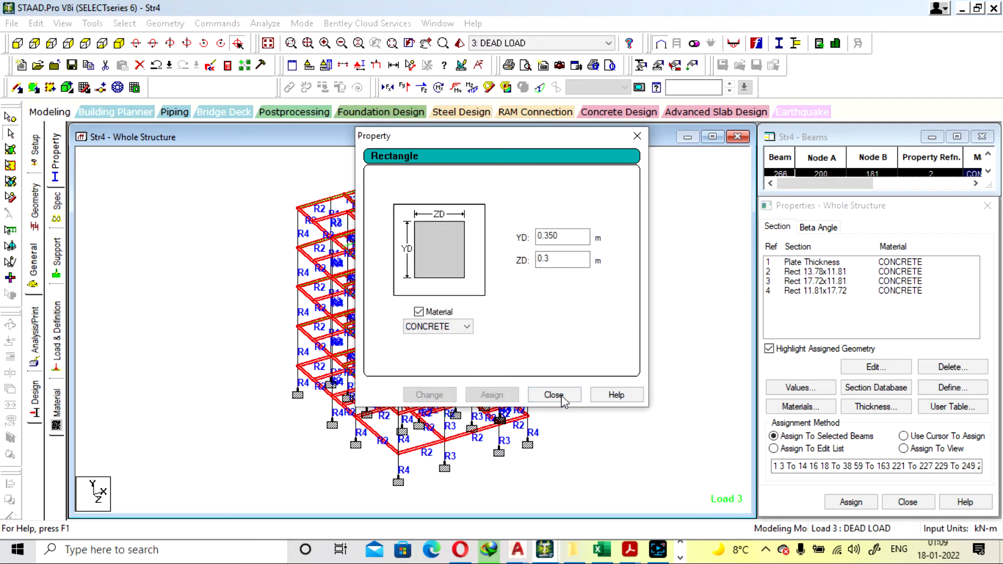
left_click(553, 394)
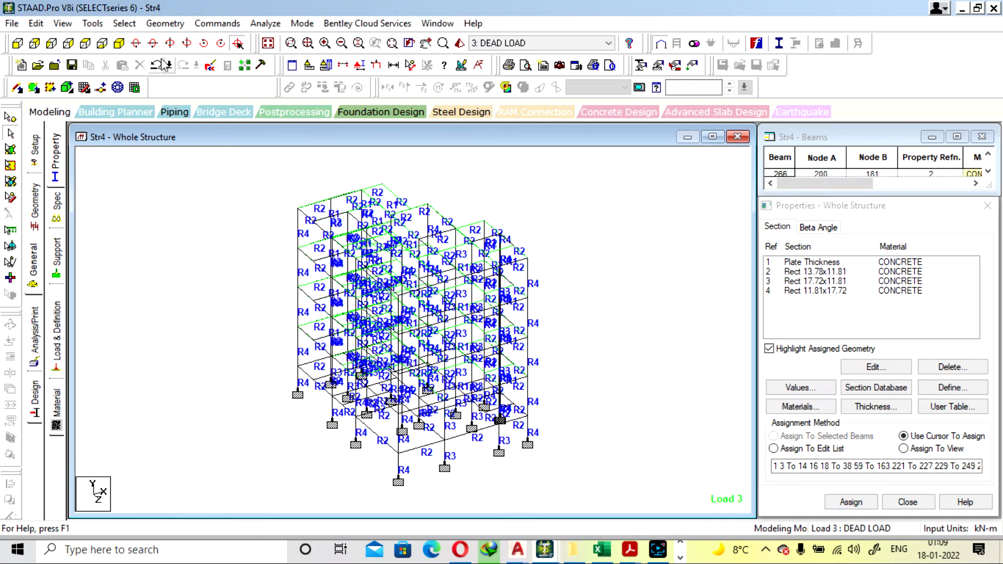
Save the structure with the deepened beam section and rerun the analysis
left_click(264, 23)
left_click(284, 36)
left_click(395, 295)
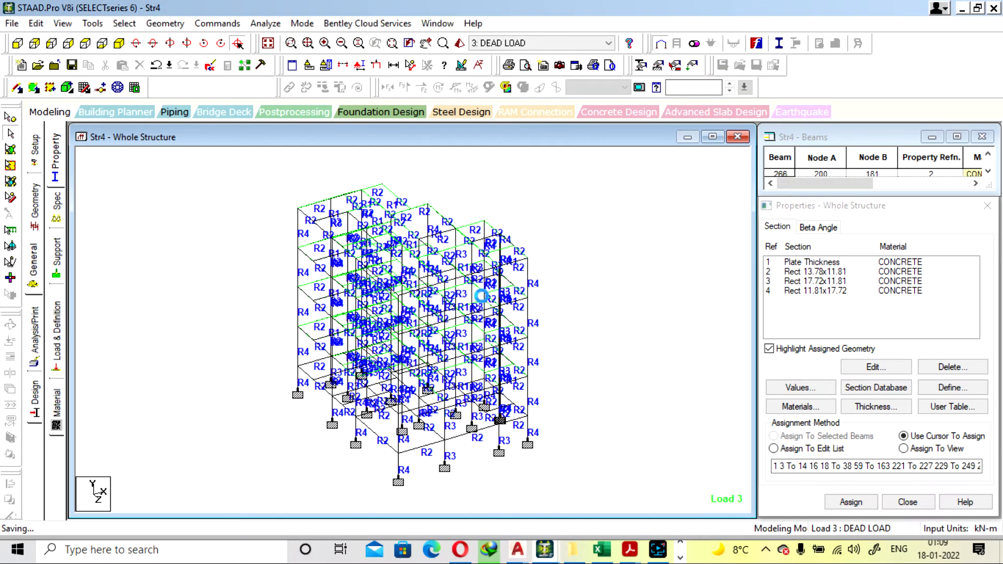
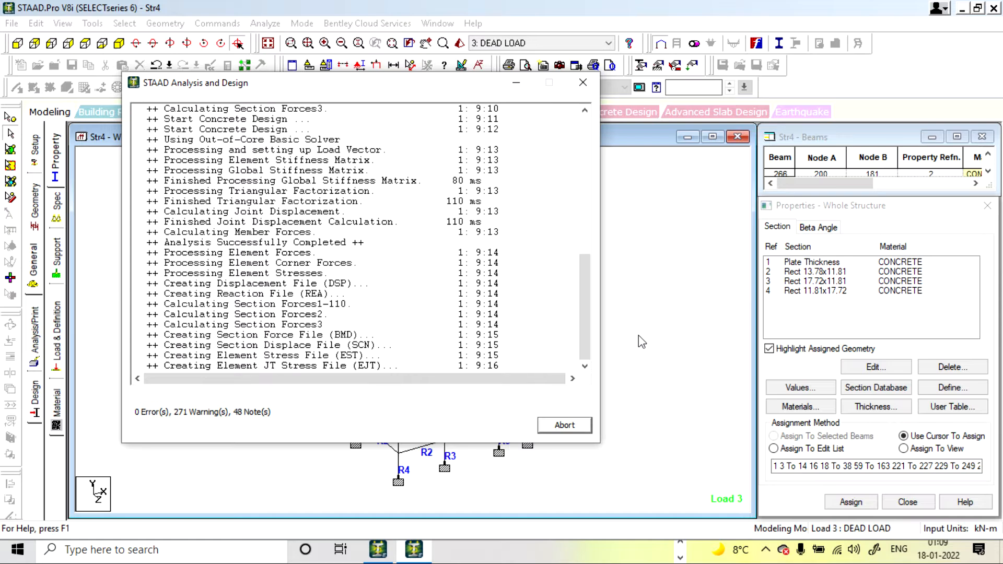
Close the finished analysis run and inspect R2 beam 5 at the lowest level and R2 beam 129 on an upper floor
left_click(580, 431)
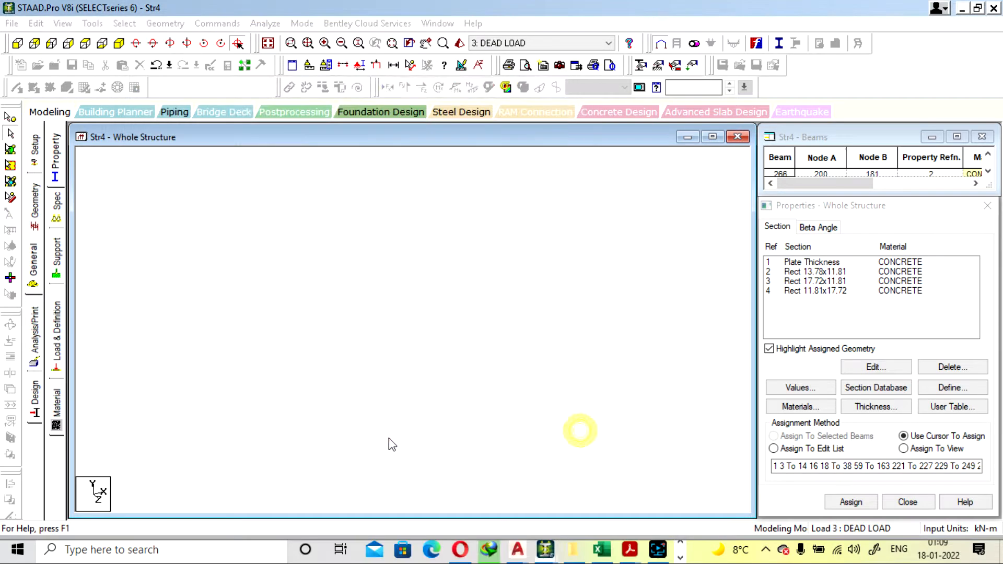
double_click(424, 447)
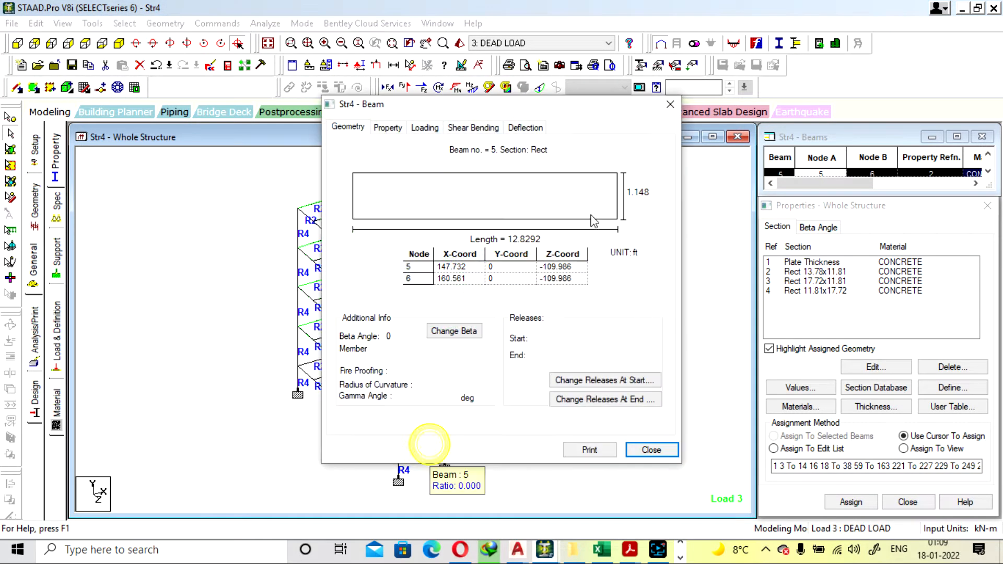
left_click(671, 108)
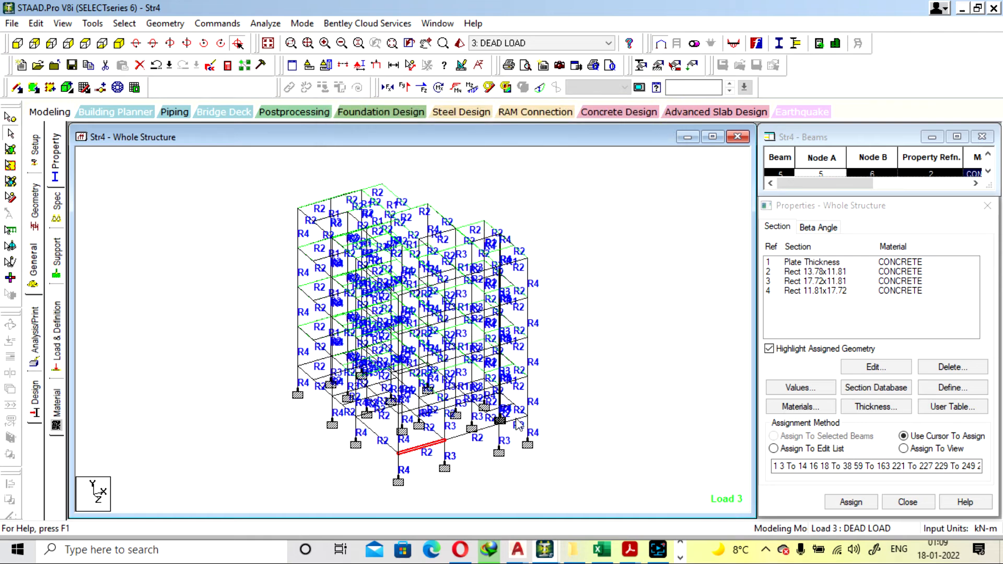
double_click(309, 258)
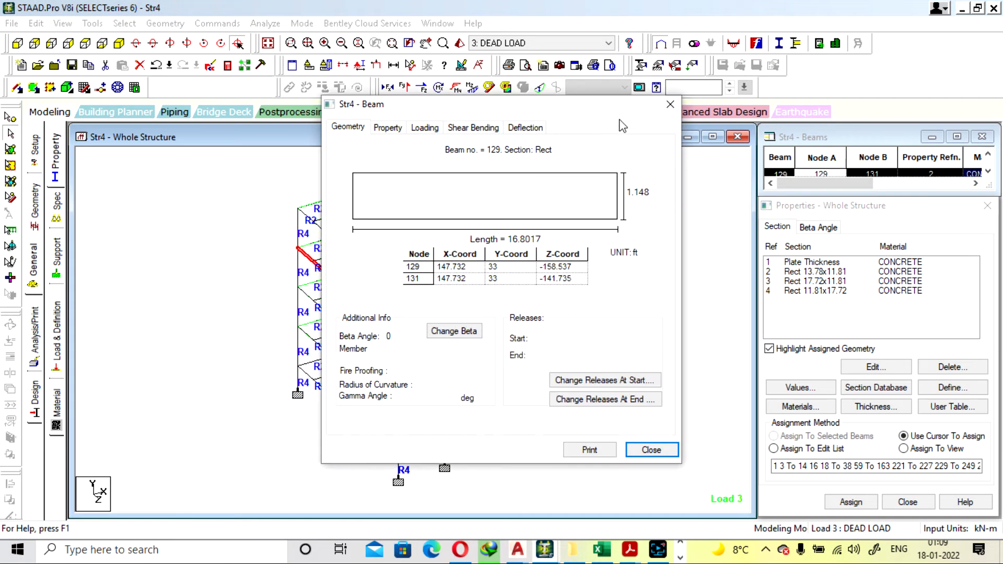
left_click(674, 107)
Switch to the Str3-1,5 model, bring up its section properties and check the dimensions of the Rect 13.78x11.81 section
mouse_move(547, 558)
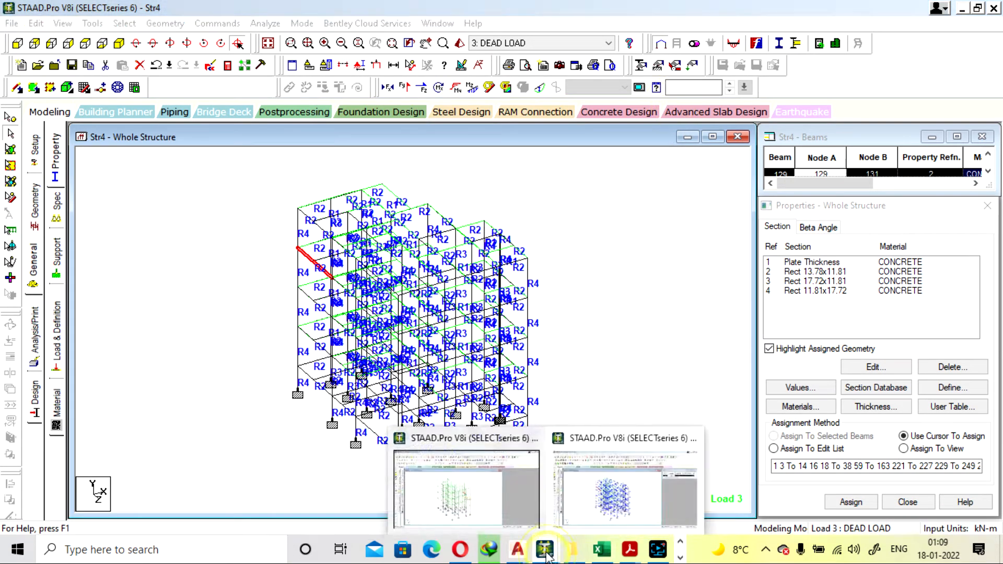
left_click(491, 495)
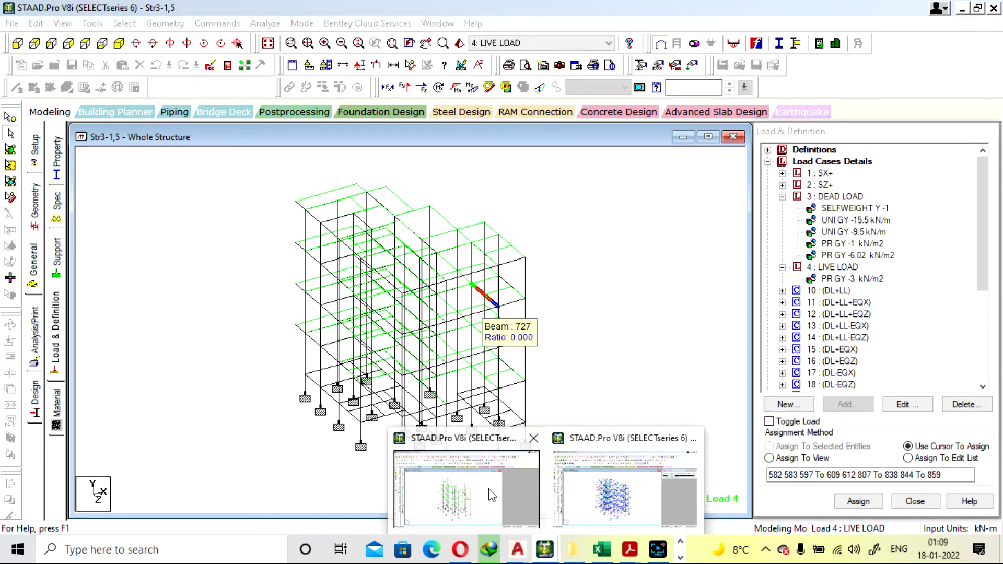
mouse_move(606, 495)
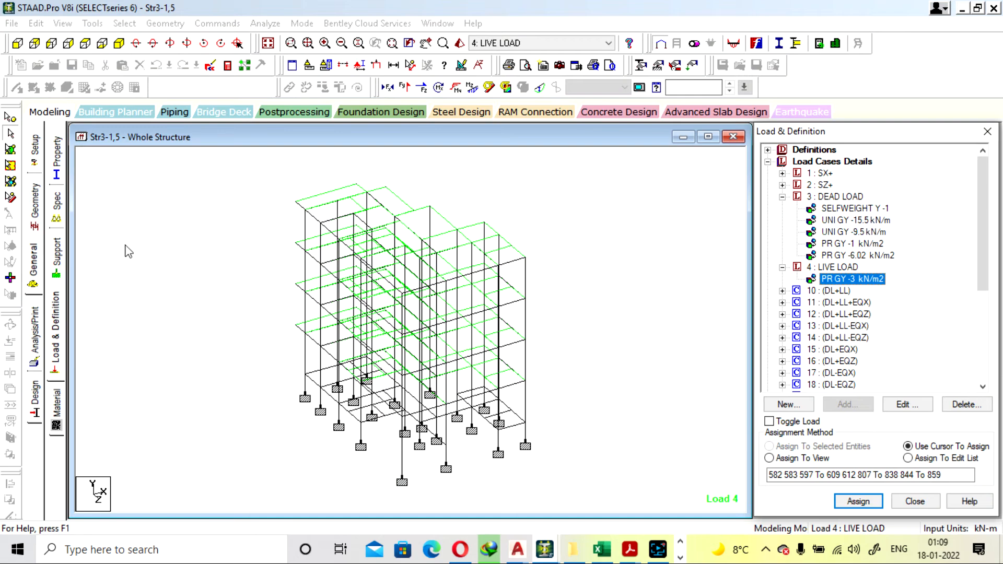
left_click(59, 176)
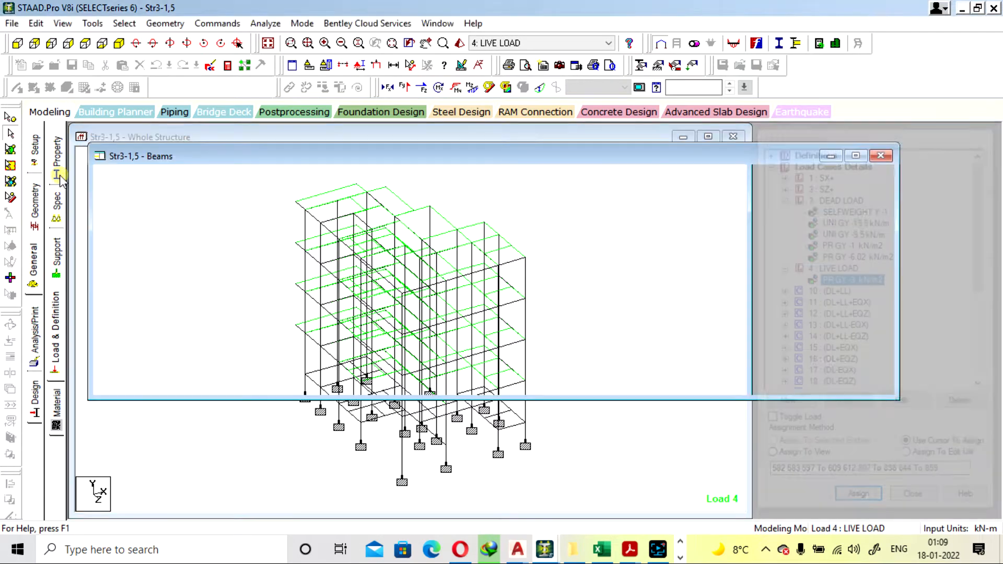
double_click(824, 272)
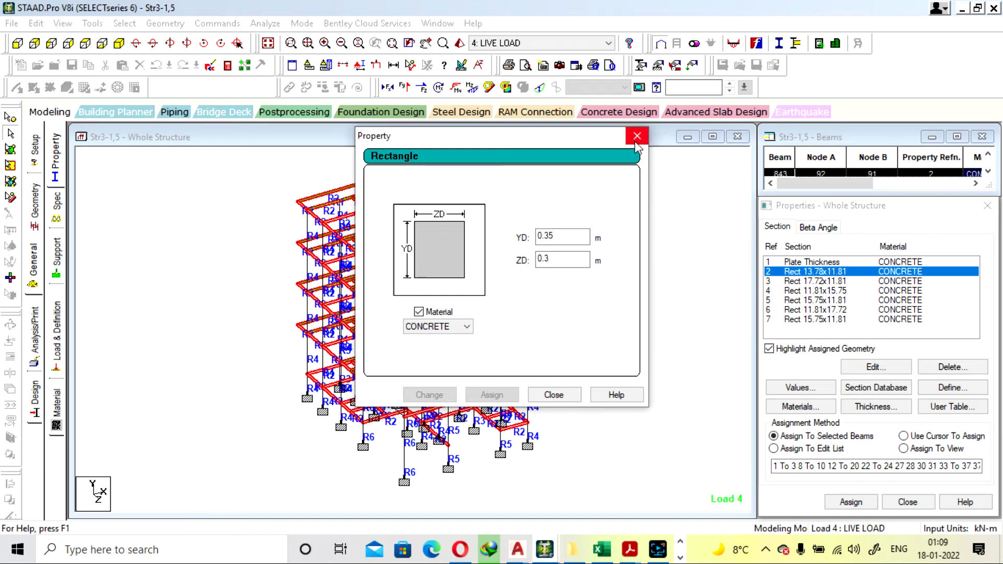
left_click(637, 137)
Check the dimensions and assigned members of the Rect 17.72x11.81 and Rect 11.81x15.75 sections in Str3-1,5, and return to Str4
left_click(820, 282)
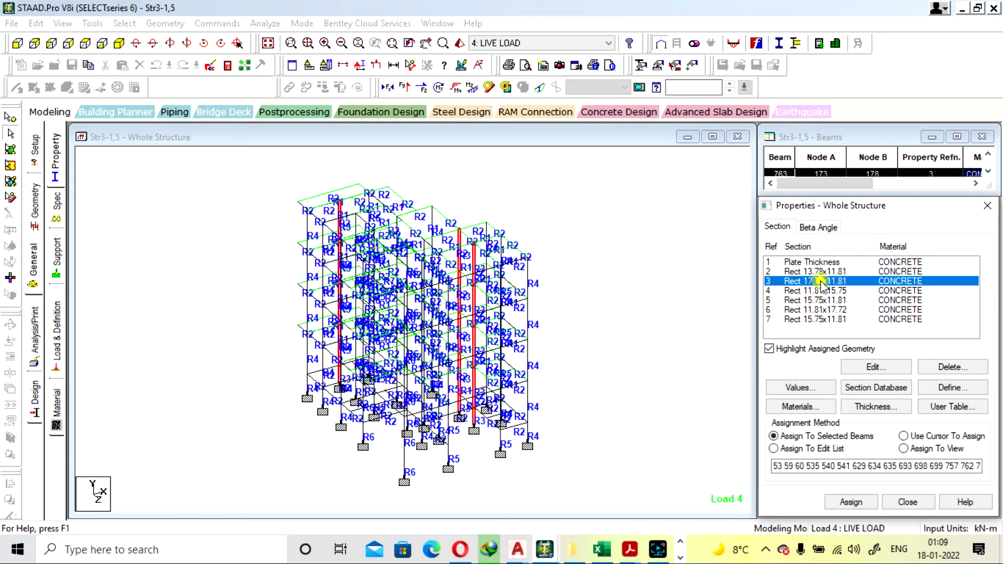
double_click(821, 282)
left_click(638, 141)
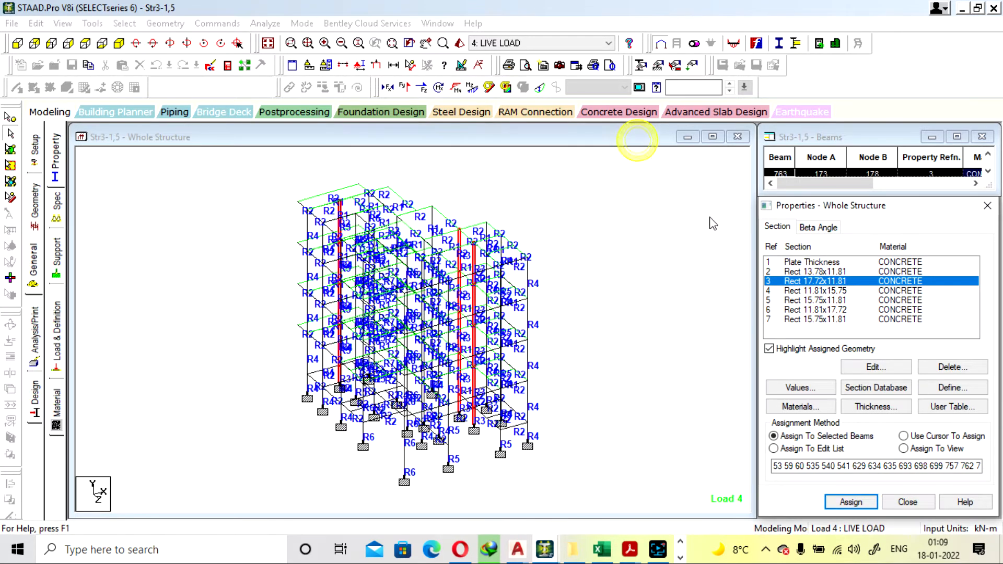
left_click(836, 291)
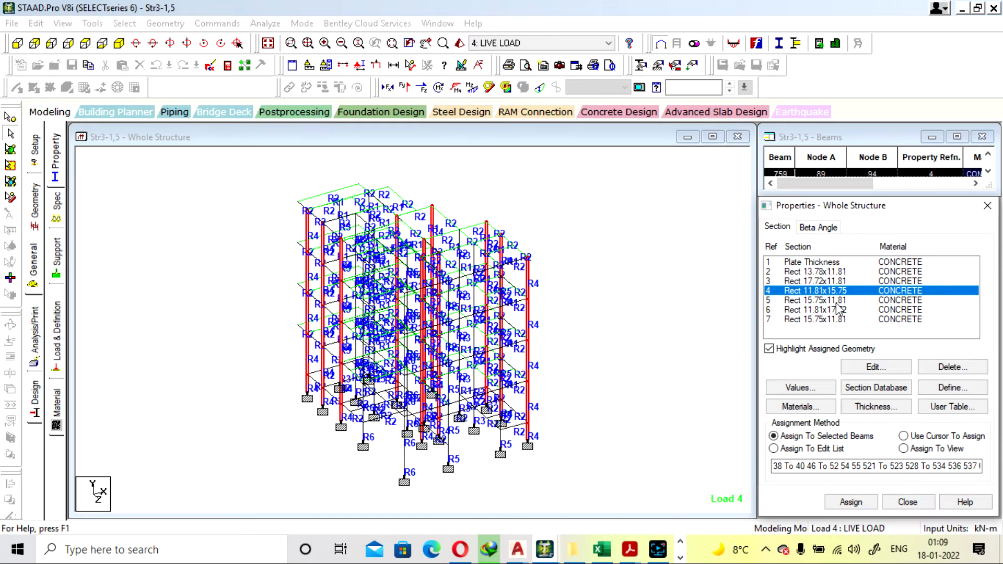
double_click(833, 295)
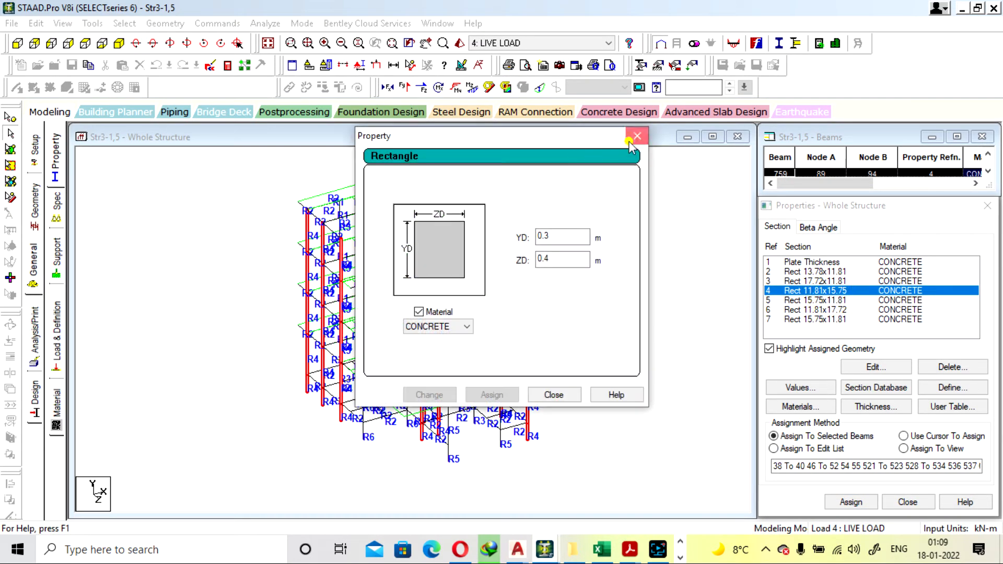
left_click(635, 139)
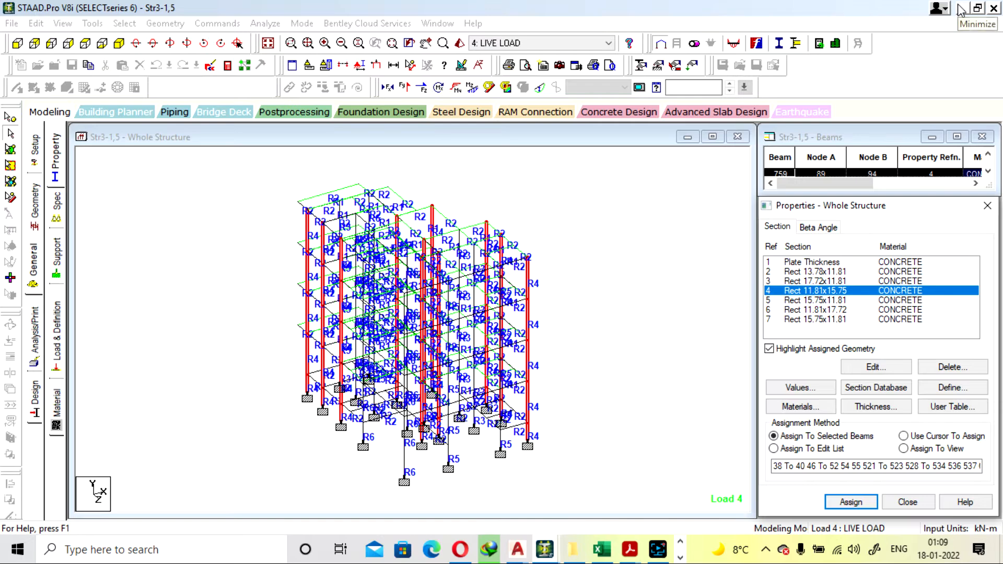
left_click(960, 10)
Set the ZD dimension of Str4's Rect 11.81x17.72 column section to 0.475 m and delete the outdated result files
left_click(808, 272)
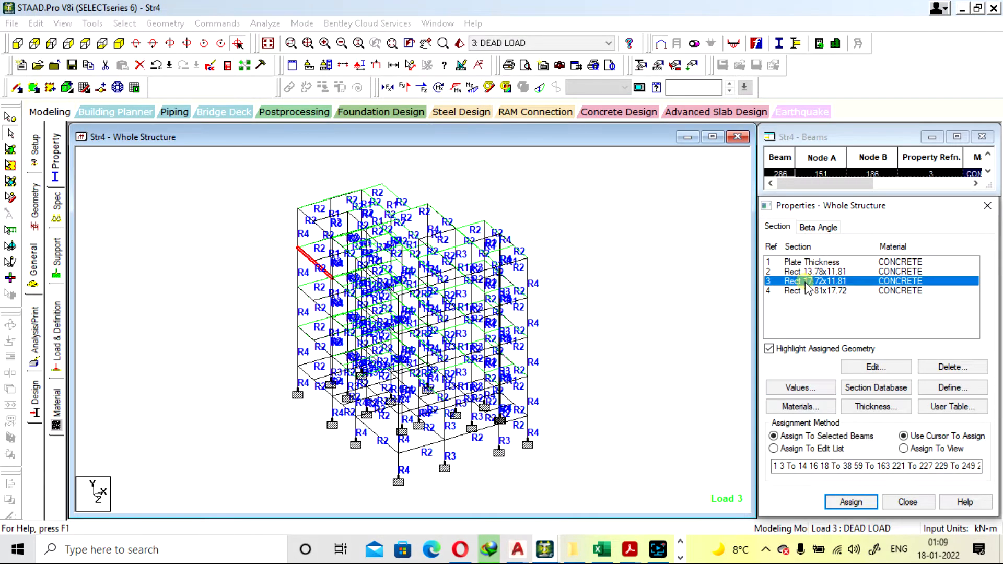
left_click(809, 281)
left_click(811, 291)
double_click(811, 294)
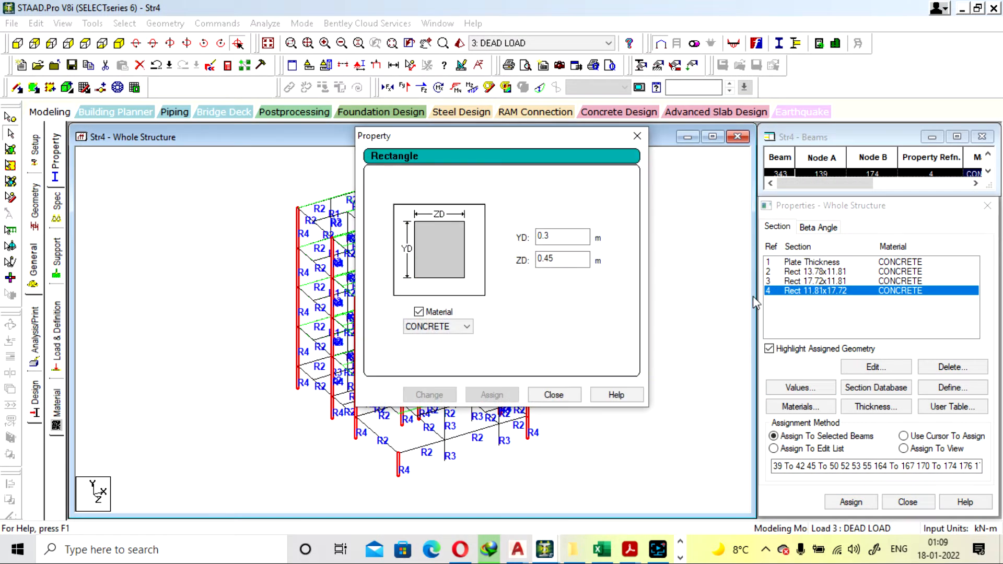
left_click(564, 239)
left_click(577, 262)
type("75")
left_click(447, 400)
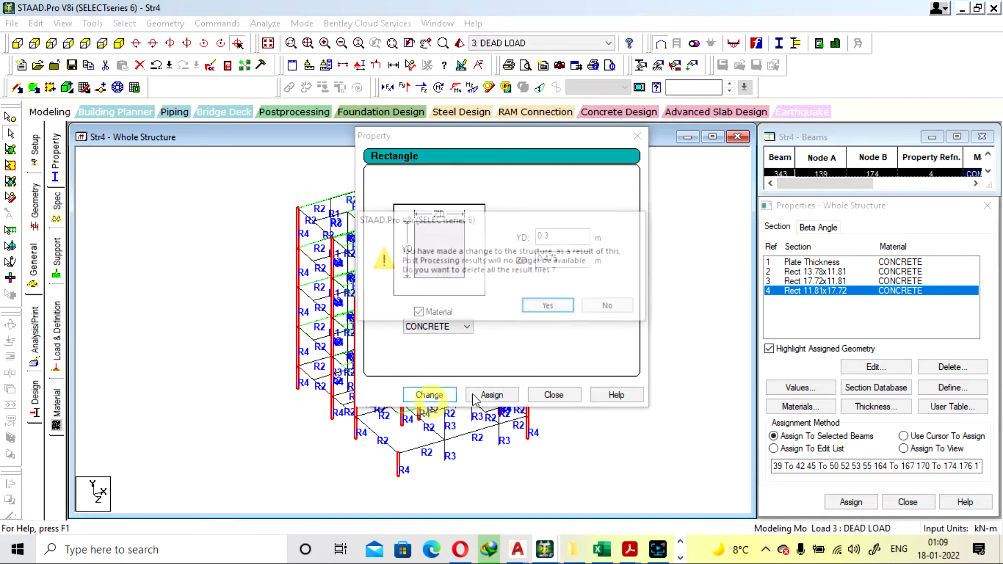
left_click(556, 307)
left_click(554, 395)
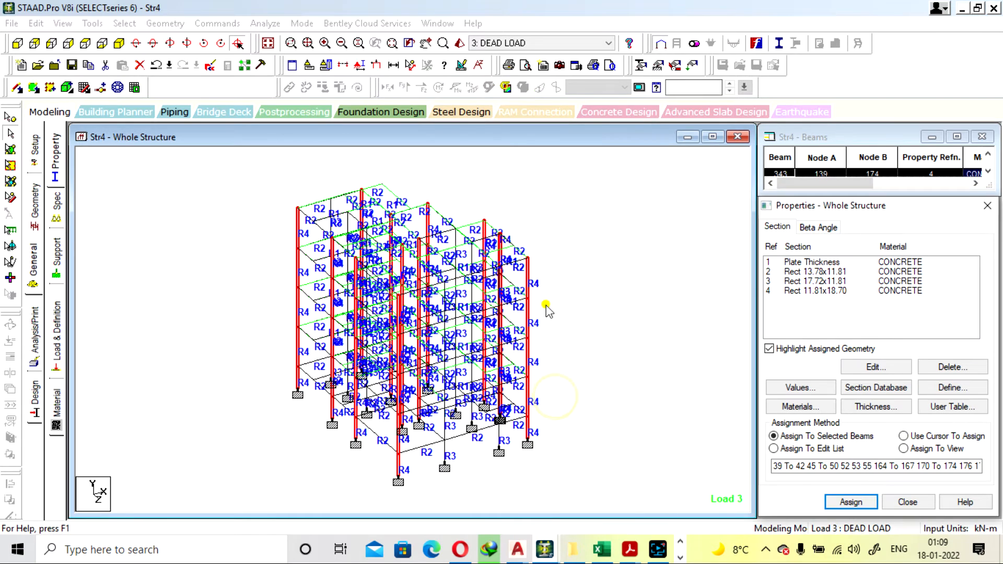
Save the structure with the enlarged R4 column section and rerun the analysis
left_click(265, 23)
left_click(286, 41)
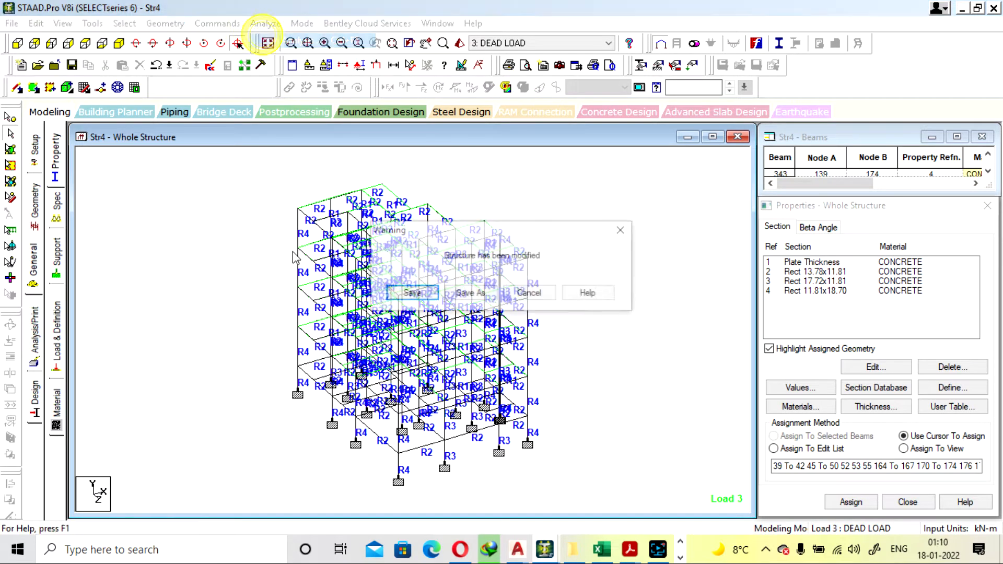
left_click(409, 293)
Switch to the PLOT HOME EXCEL workbook, set the column's largest dimension in K19 to 475, and return to STAAD.Pro
left_click(593, 555)
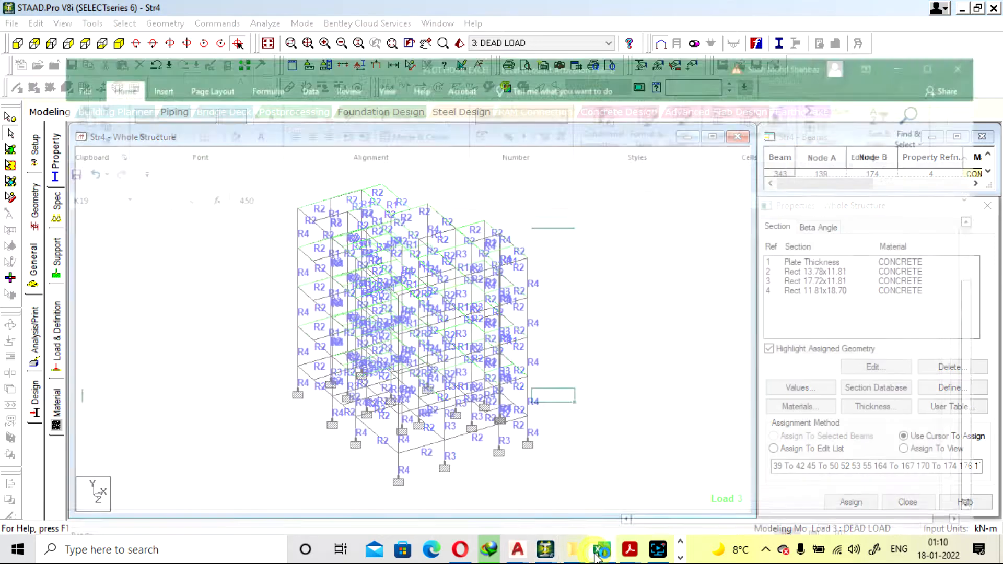
type("4")
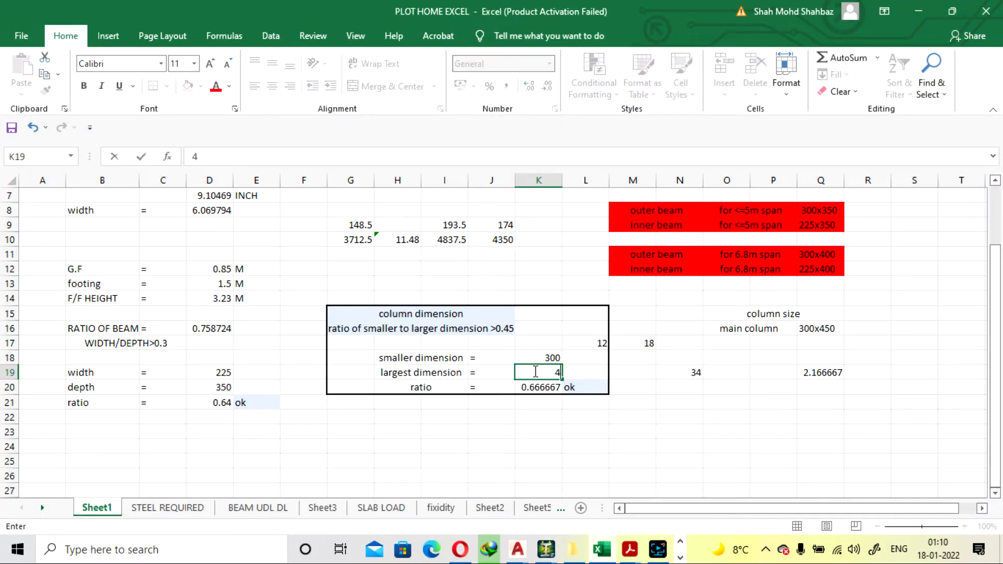
key("Return")
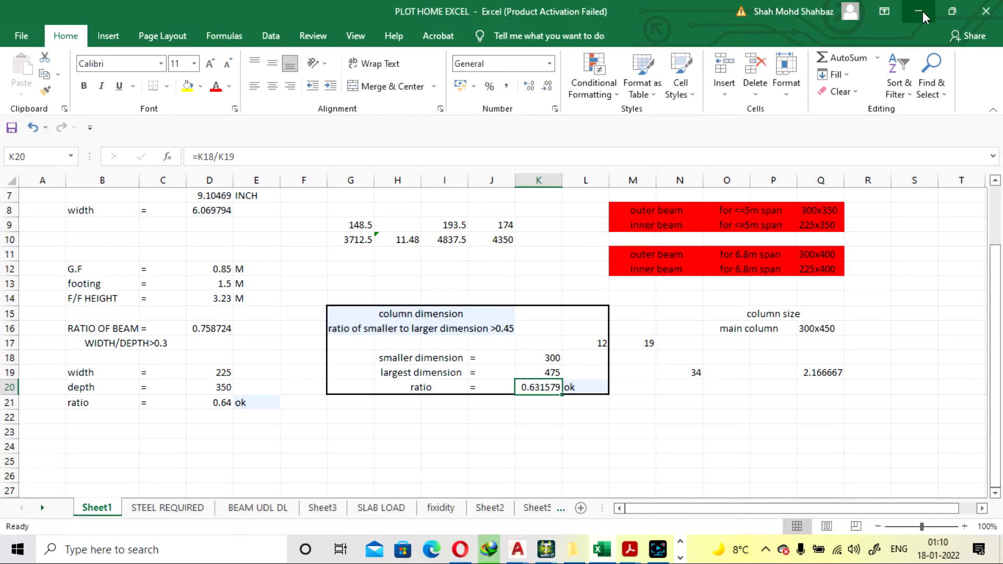
left_click(919, 11)
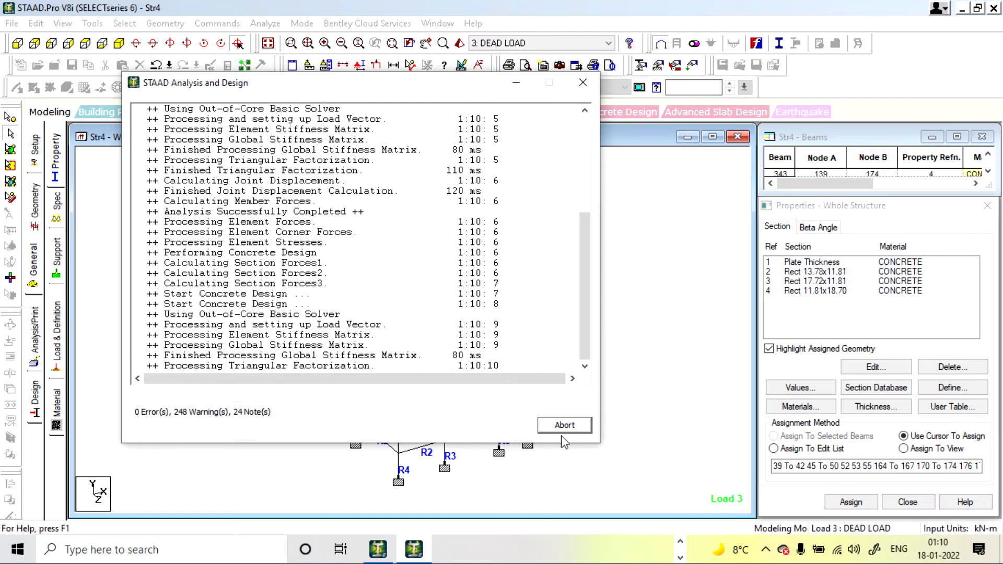
Recheck the column dimension ratio in the Excel workbook, finish the analysis run staying in modeling mode, and return to Str4
left_click(679, 542)
left_click(600, 549)
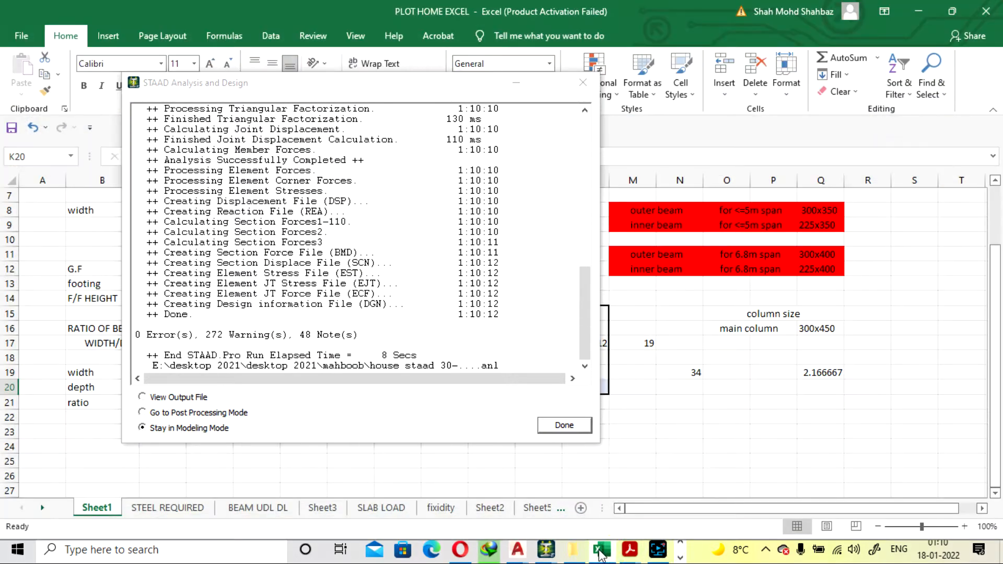
left_click(548, 427)
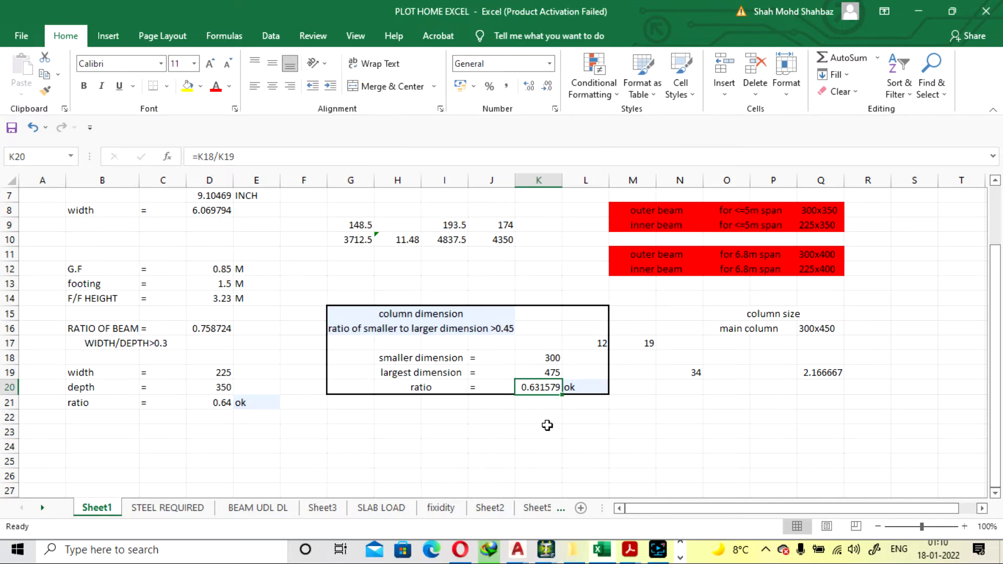
left_click(918, 11)
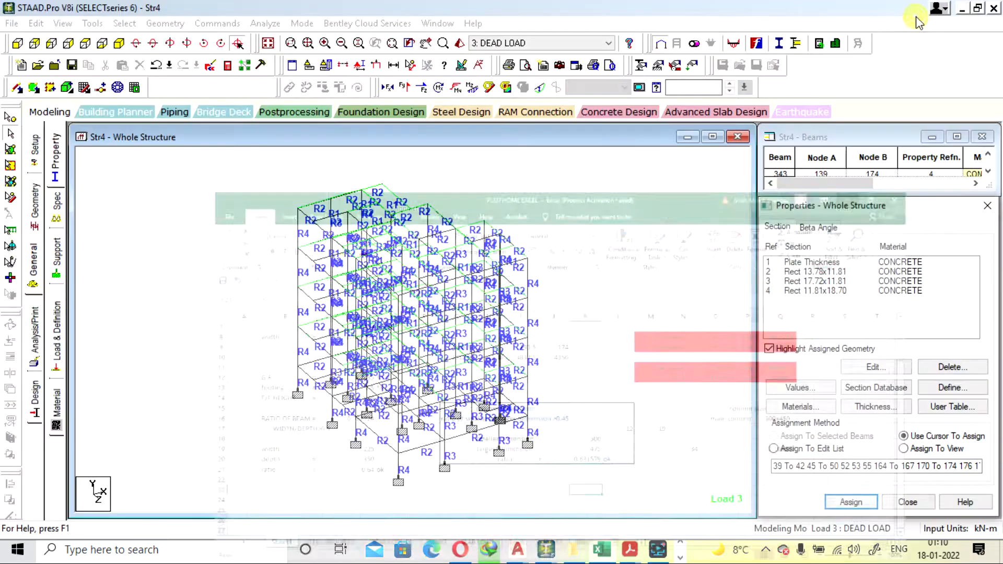
Inspect the R4 column members 164 and 170 just above the lowest-level beams
double_click(299, 347)
left_click(666, 106)
double_click(525, 393)
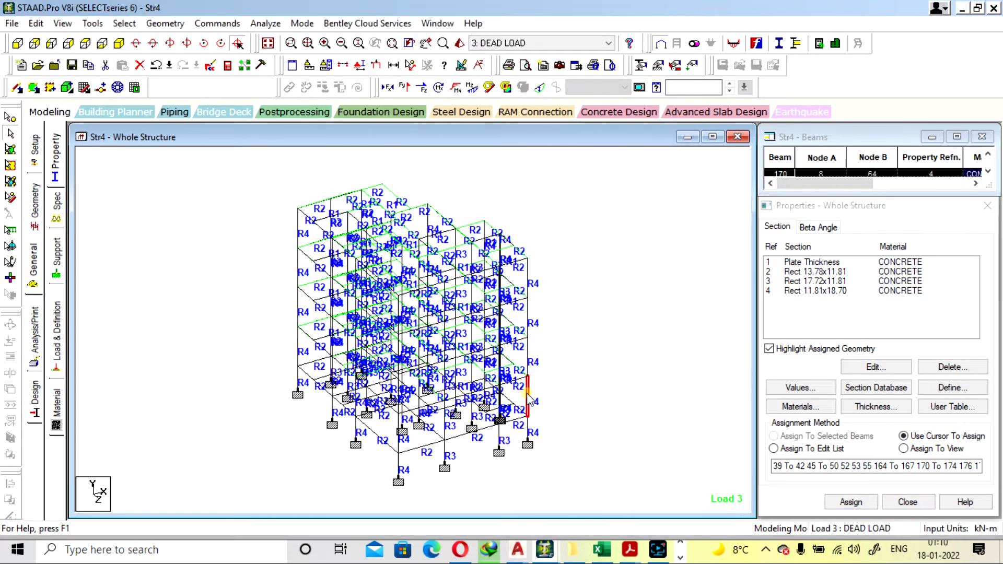
left_click(668, 106)
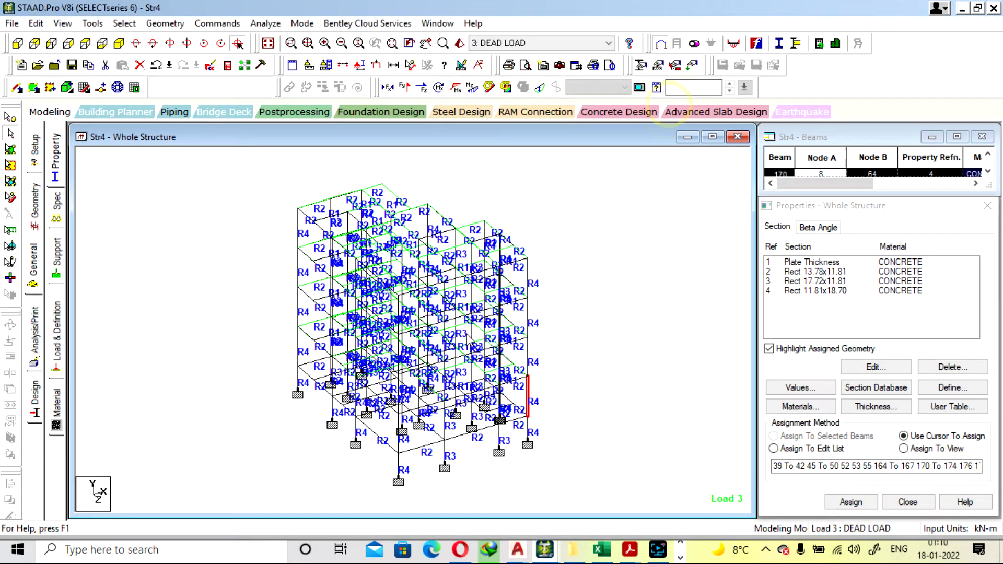
Review the IS-456 concrete design results of the top-storey R4 columns 276 and 343
double_click(485, 224)
left_click(610, 128)
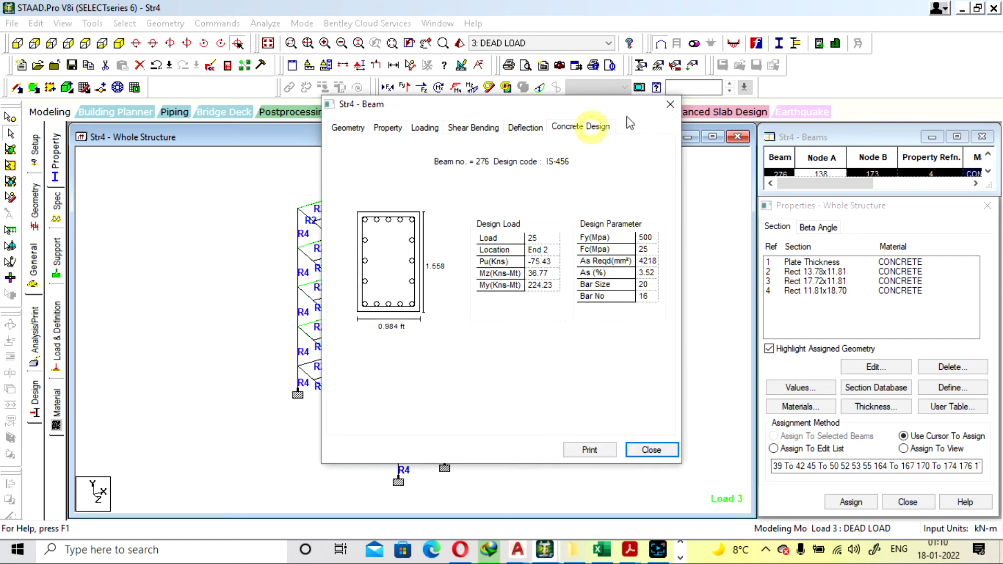
left_click(670, 106)
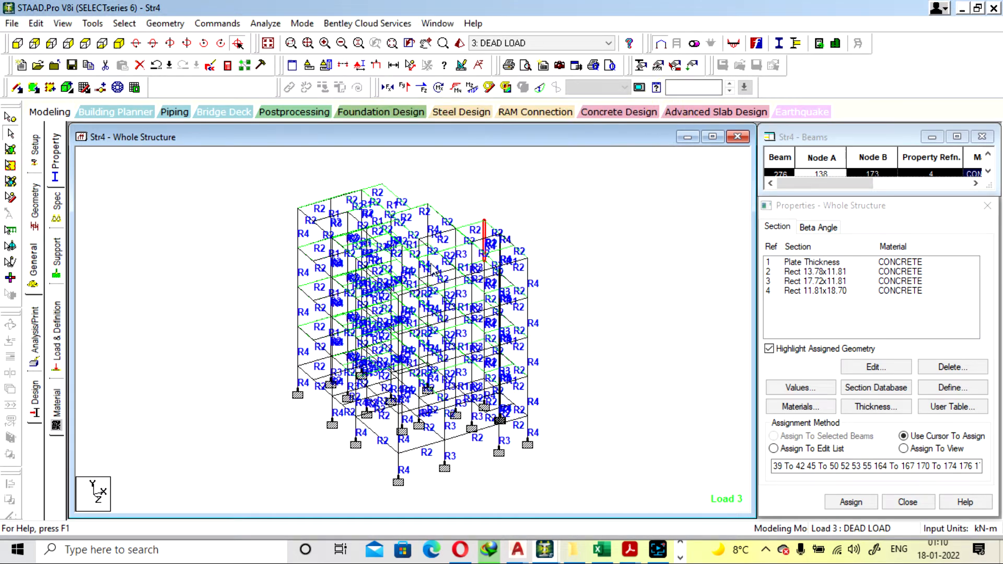
double_click(433, 216)
left_click(580, 127)
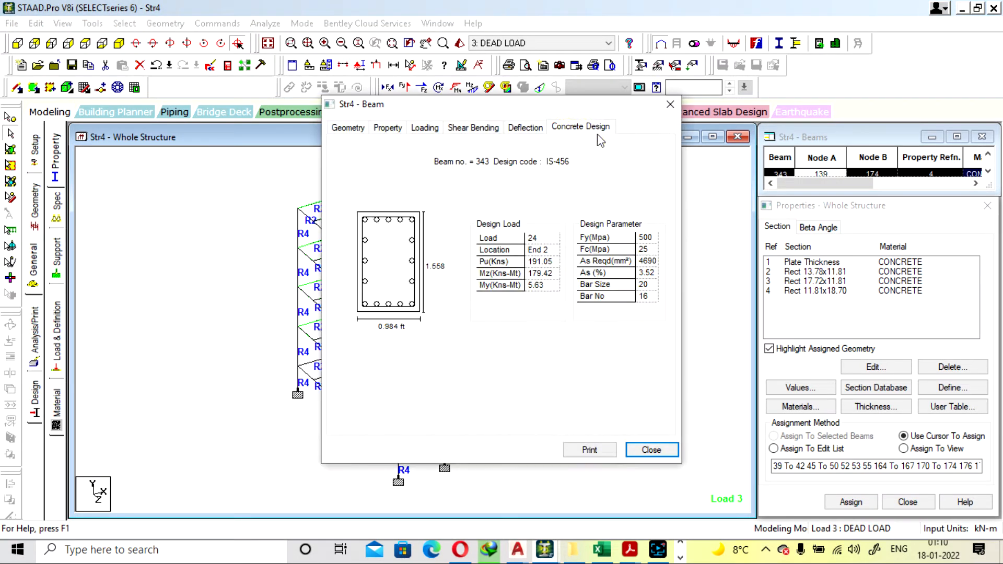
left_click(671, 104)
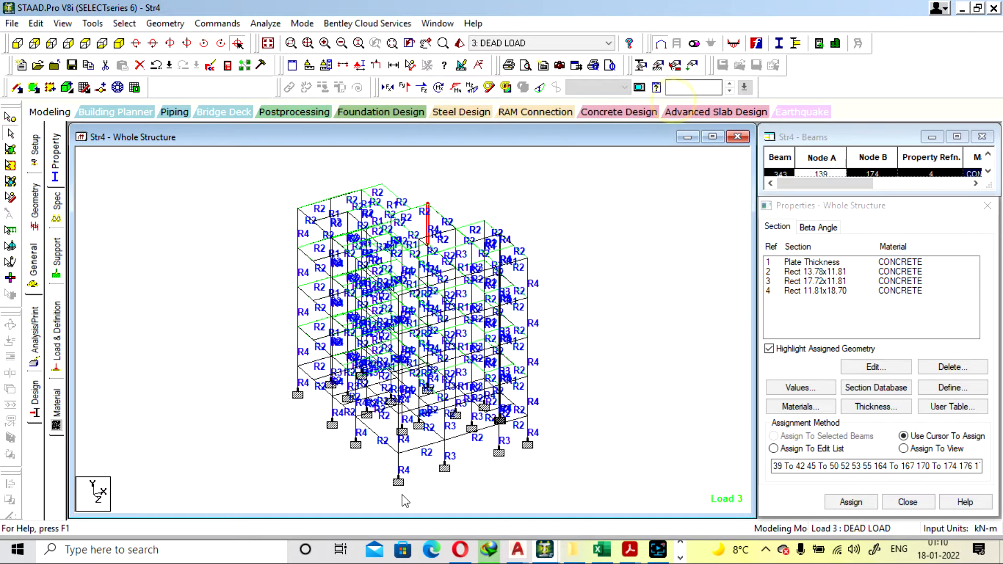
Inspect R4 column 167 at the front corner and the adjacent lowest-level R2 beam 6
double_click(397, 439)
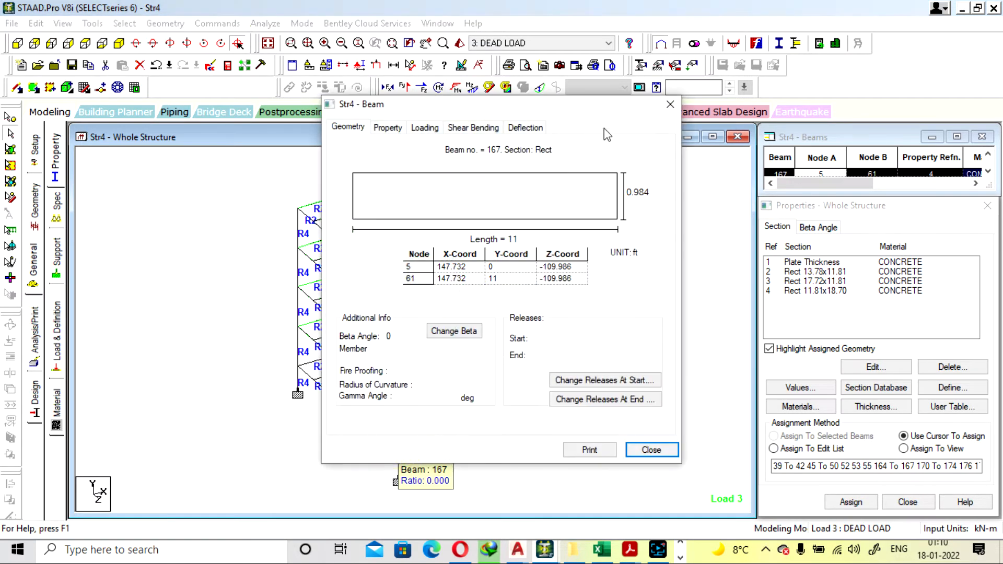
left_click(669, 105)
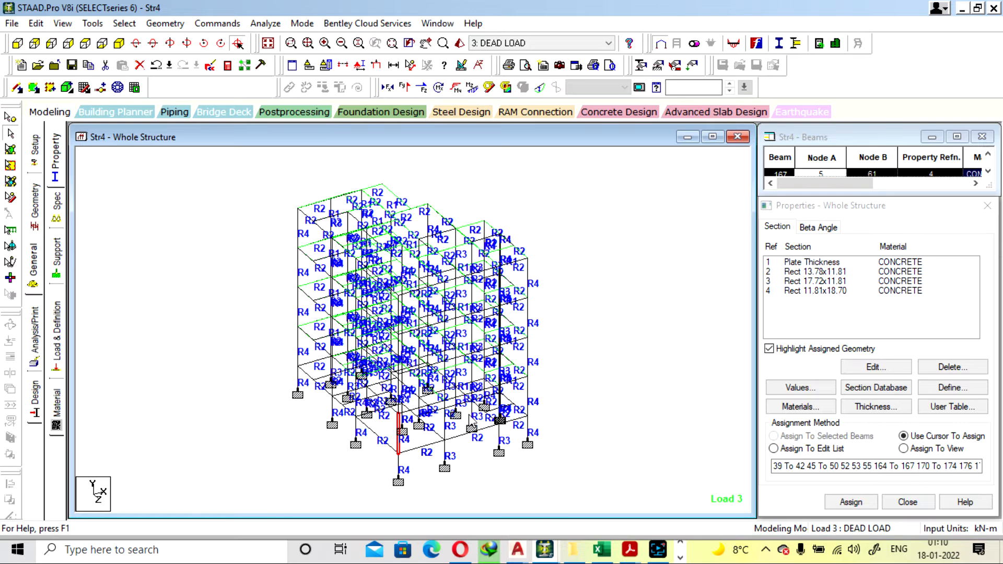
double_click(465, 435)
left_click(678, 103)
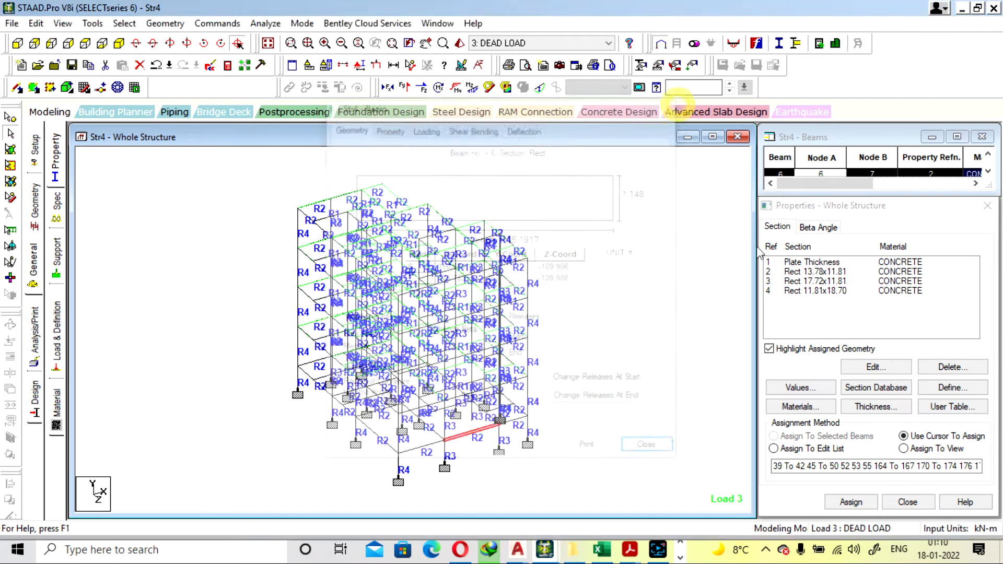
Review the dimensions of the Rect 13.78x11.81 section in Str4
left_click(804, 271)
double_click(799, 271)
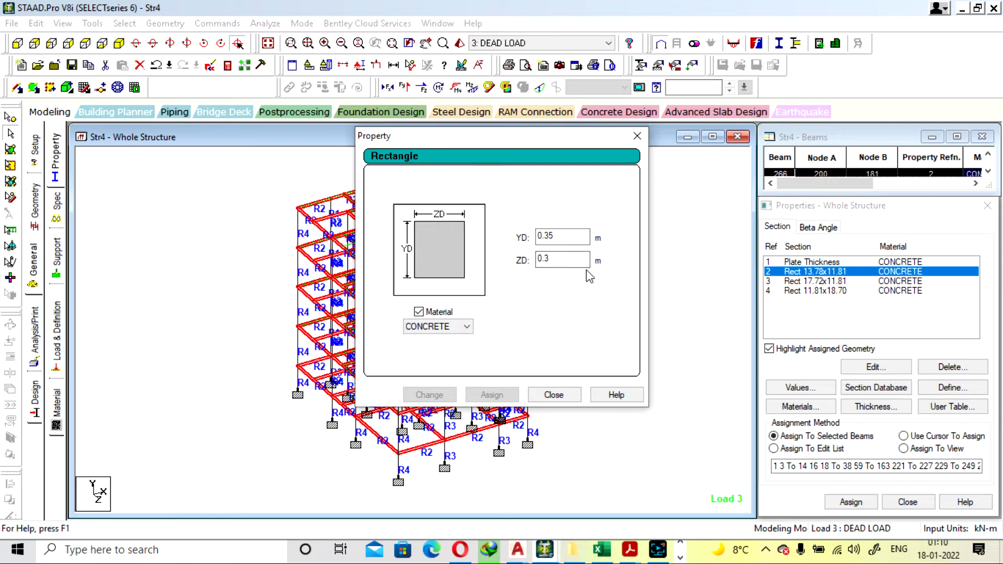
left_click(634, 136)
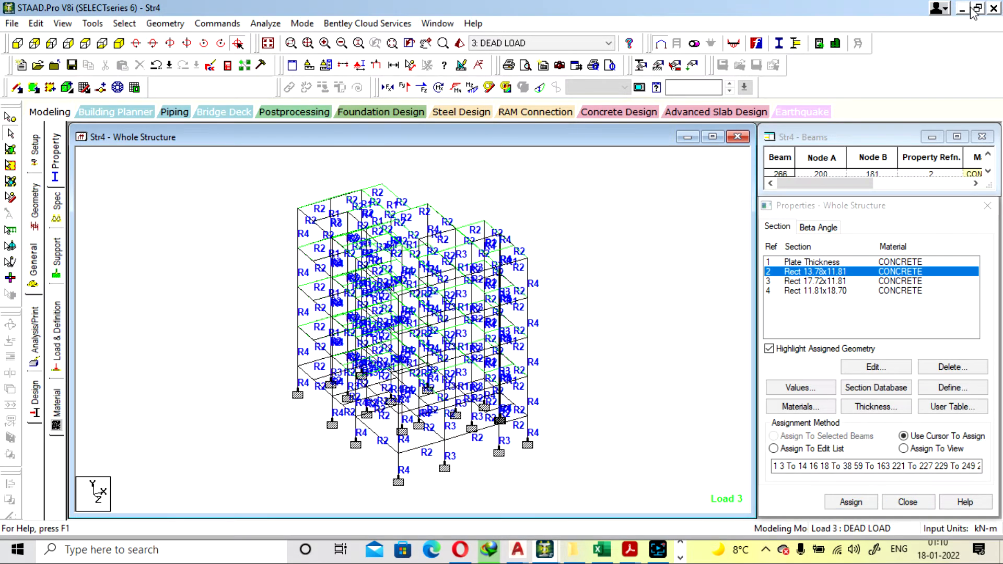
Switch to the Str3-1,5 reference model and review the dimensions of its sections 2 and 3
left_click(963, 9)
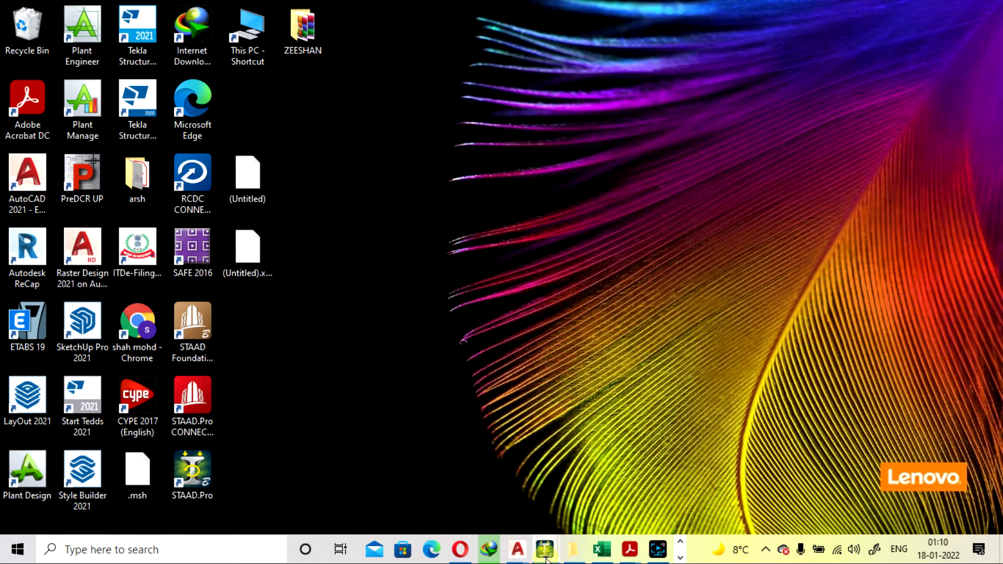
left_click(546, 559)
left_click(453, 490)
left_click(657, 328)
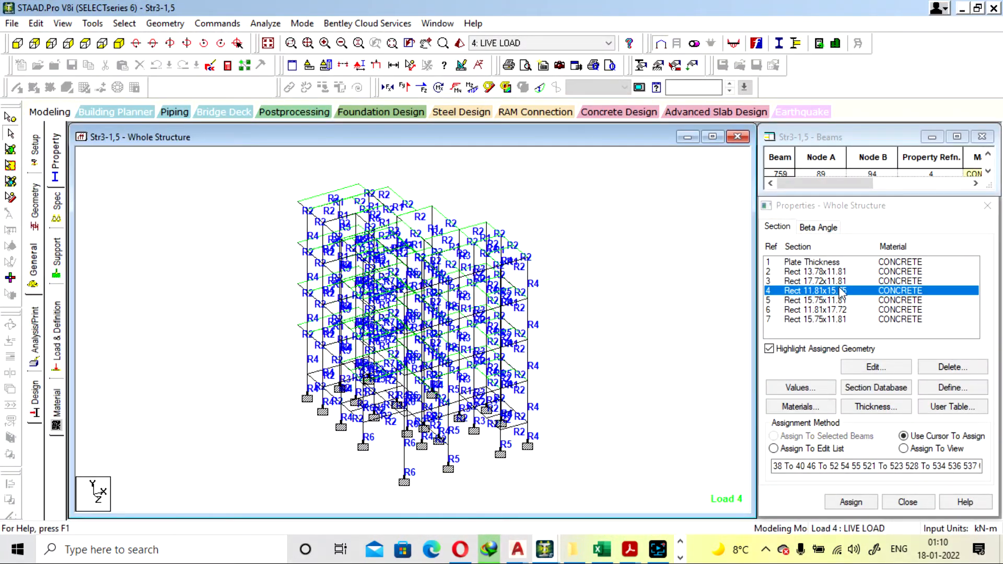
double_click(834, 272)
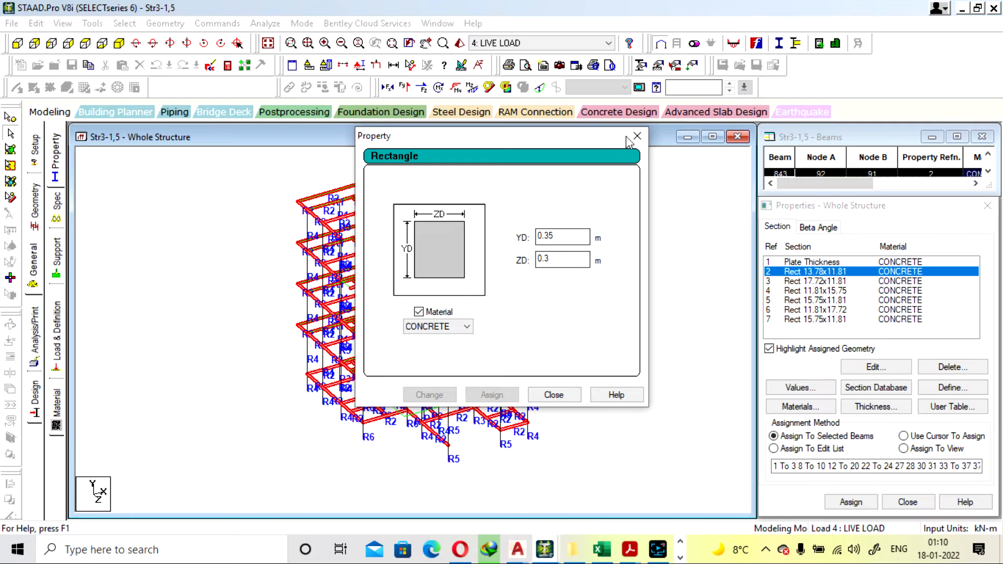
left_click(636, 136)
double_click(824, 274)
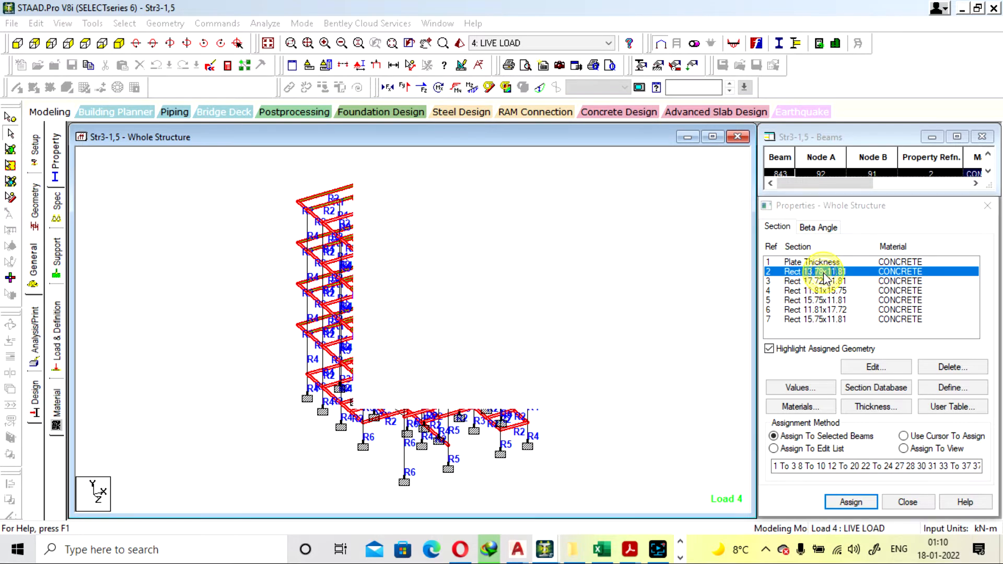
left_click_drag(601, 136, 619, 133)
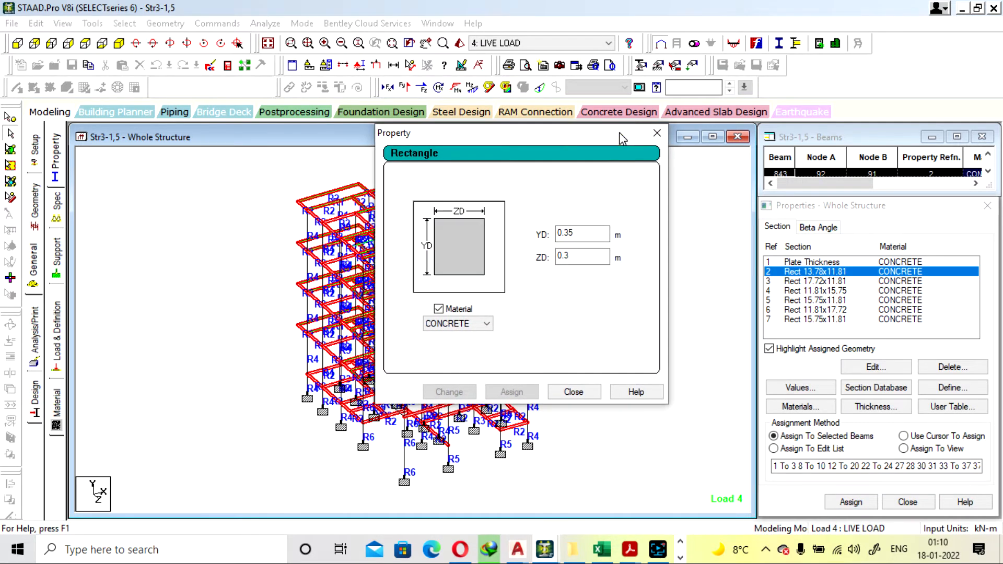
left_click(658, 134)
double_click(814, 281)
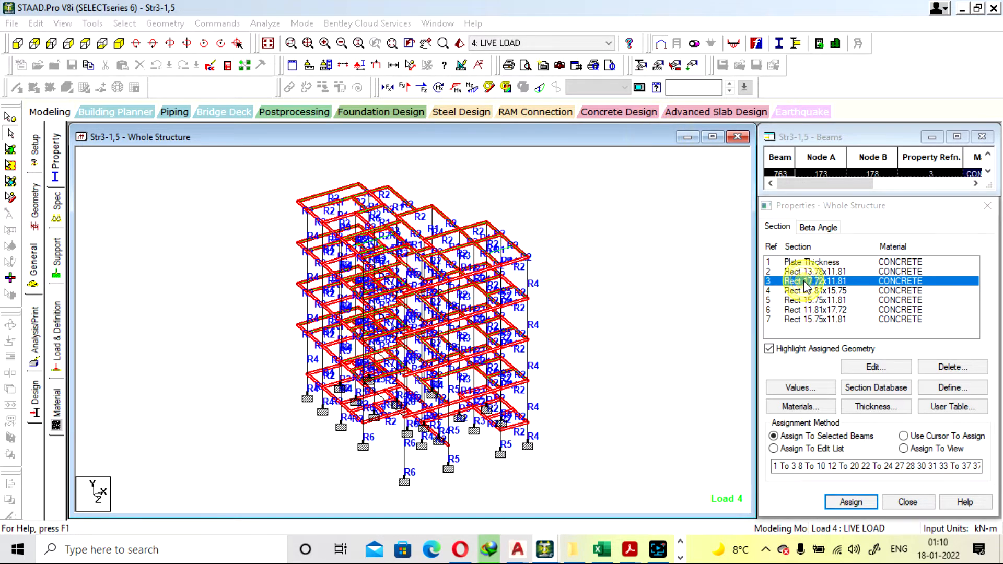
left_click(637, 136)
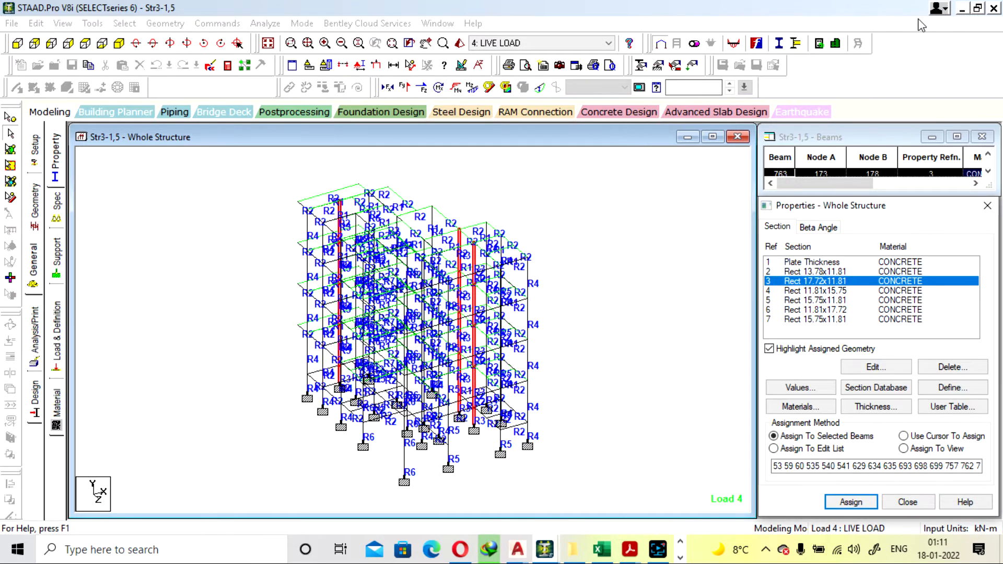
Return to the Str4 model and highlight the columns assigned section 4
left_click(961, 9)
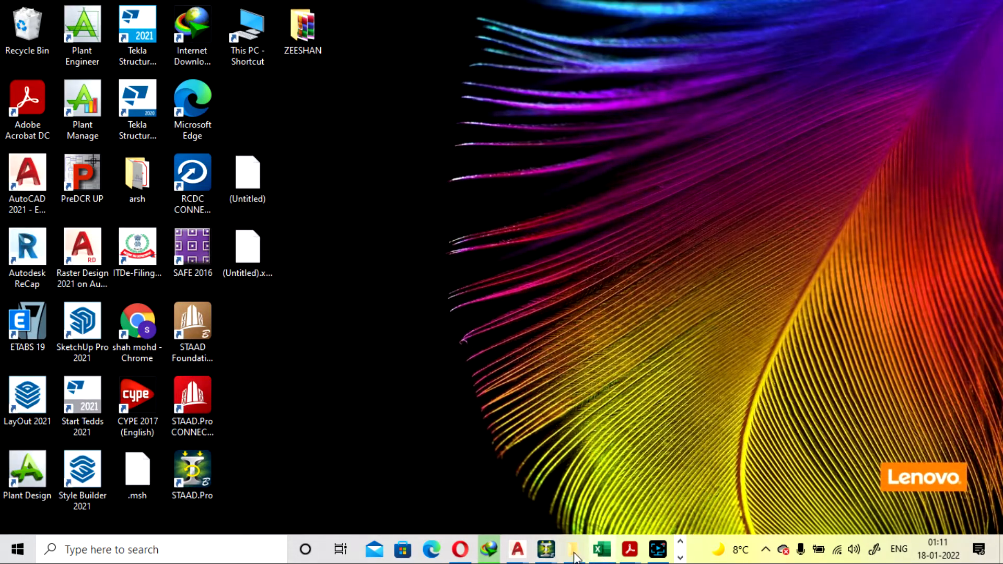
mouse_move(546, 551)
left_click(653, 476)
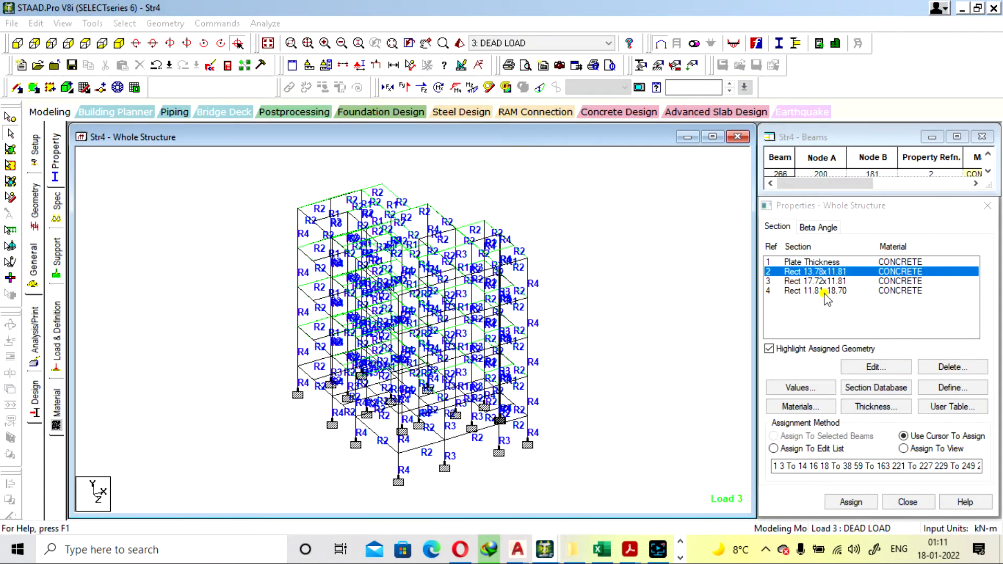
left_click(819, 290)
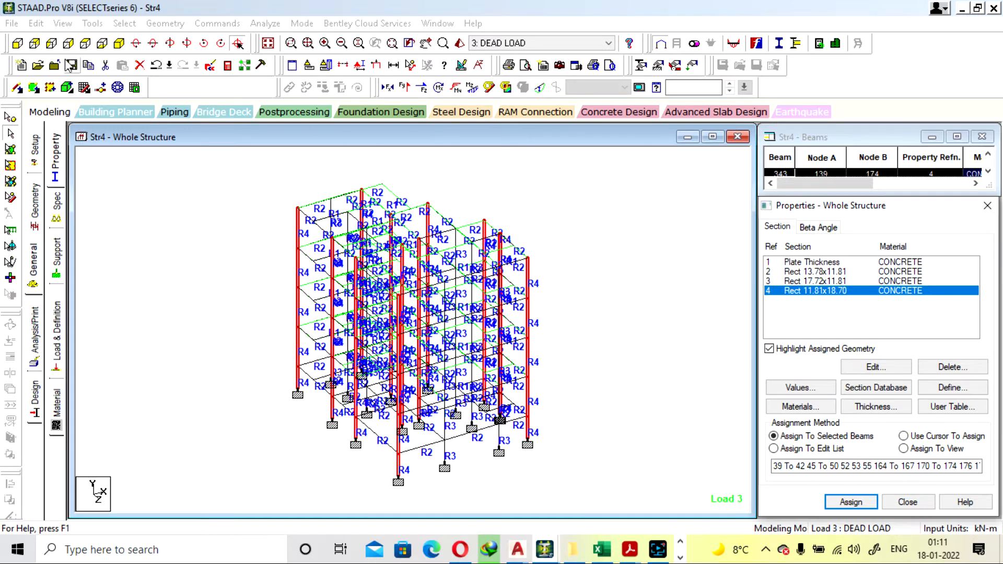
Select all members parallel to the Y axis and show only these columns
left_click(81, 45)
left_click(113, 47)
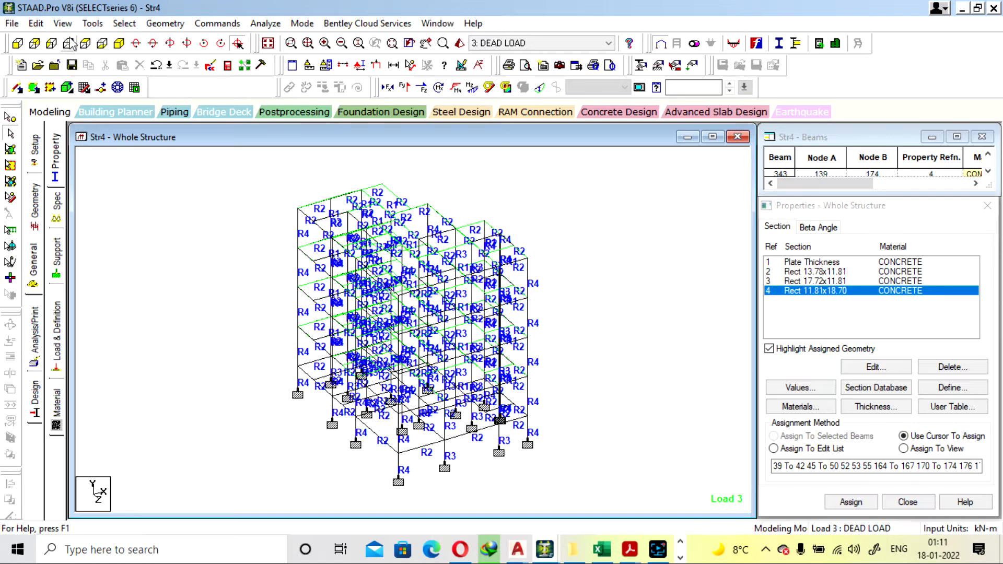
left_click(104, 44)
left_click(132, 44)
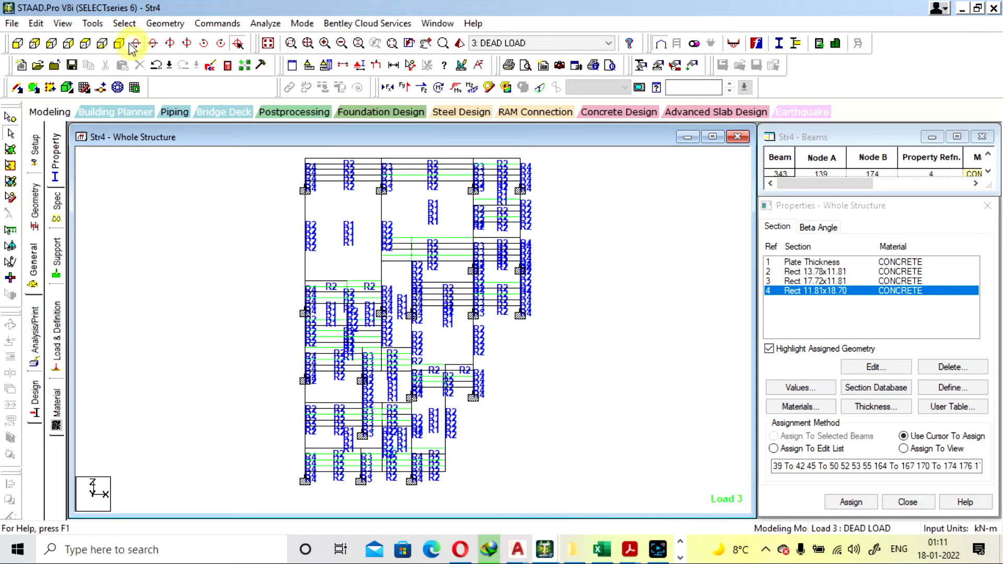
left_click(123, 42)
left_click(124, 23)
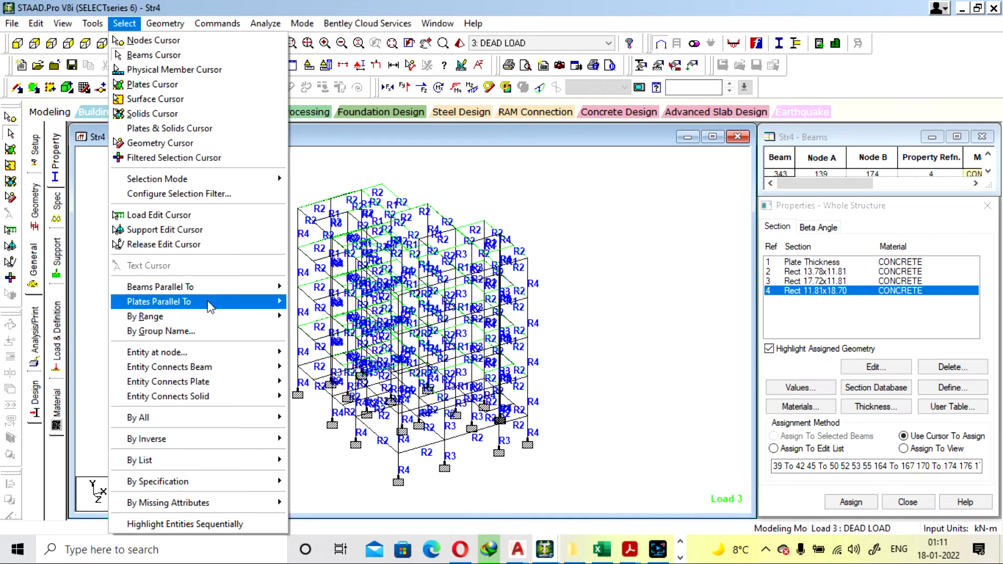
mouse_move(211, 293)
left_click(303, 302)
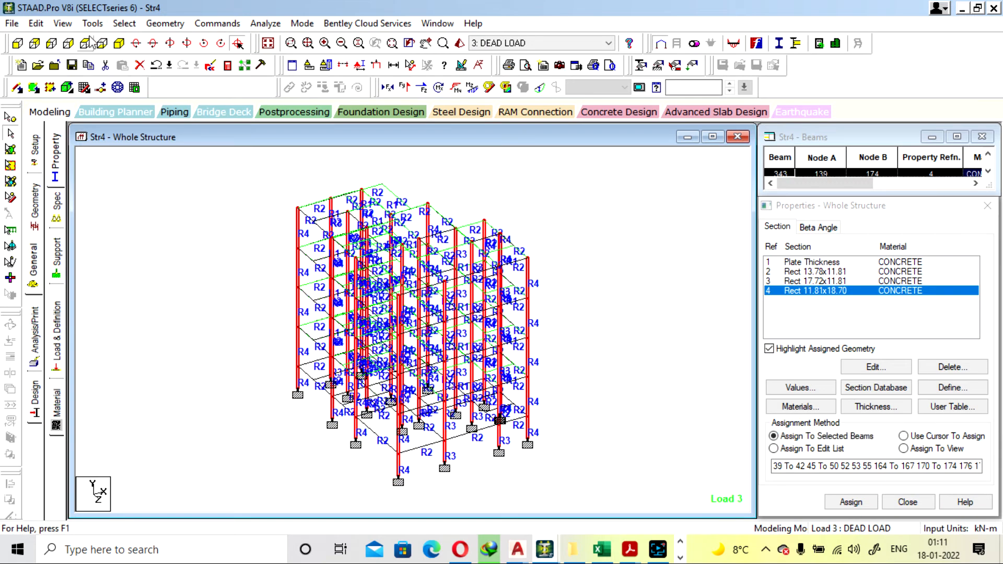
left_click(63, 24)
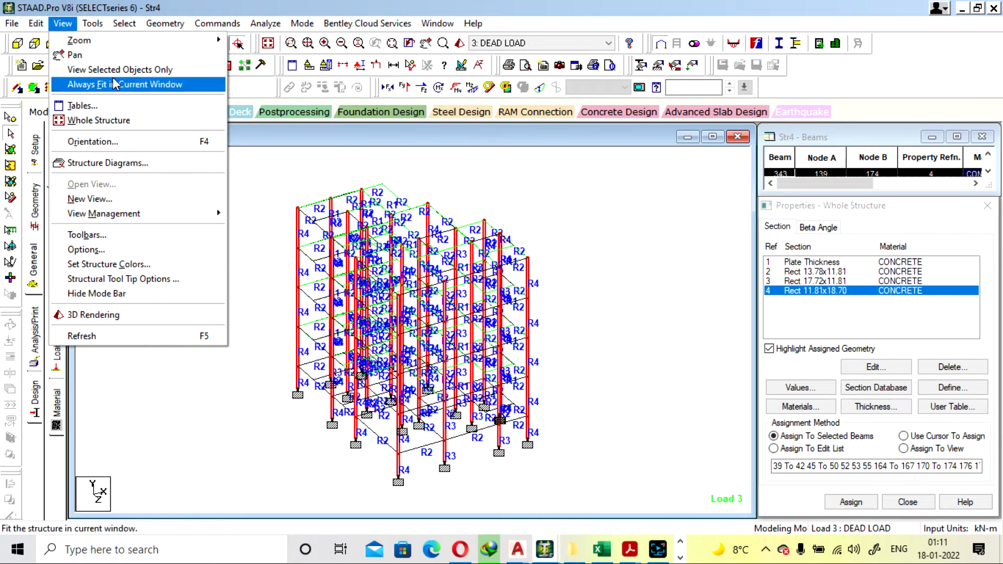
left_click(112, 70)
left_click(164, 214)
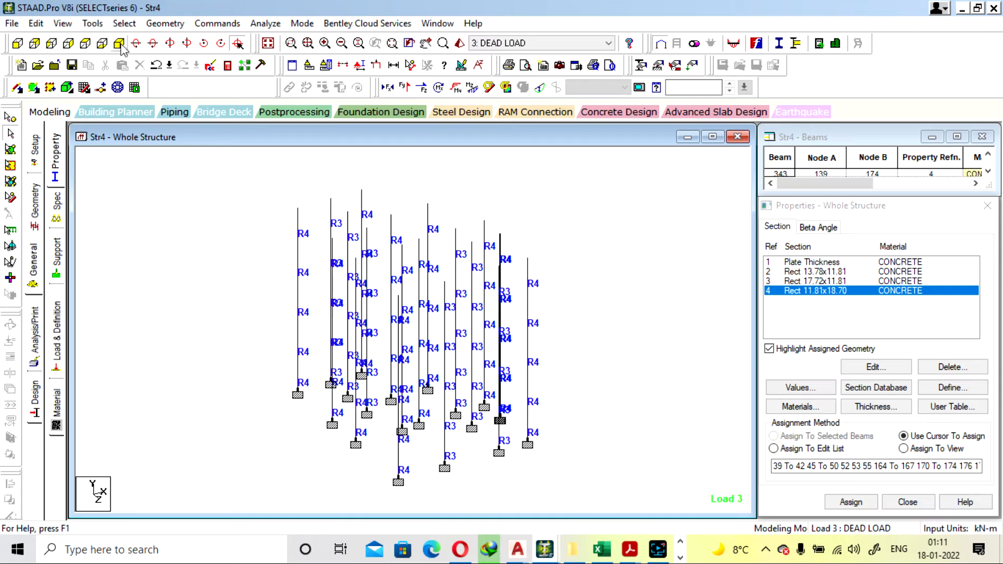
From the plan view, isolate the row of three columns along the rear edge of the building
left_click(83, 43)
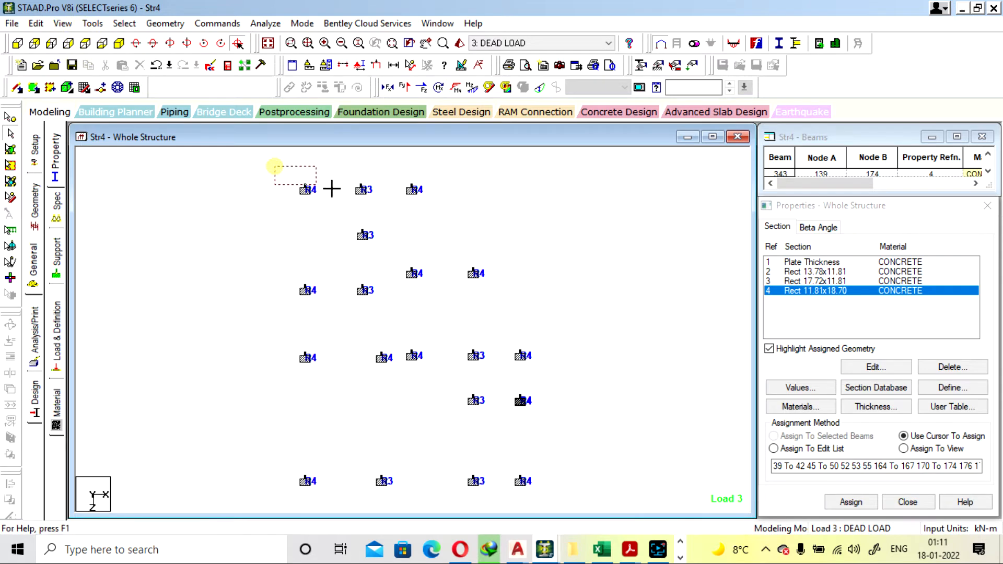
left_click_drag(331, 190, 446, 209)
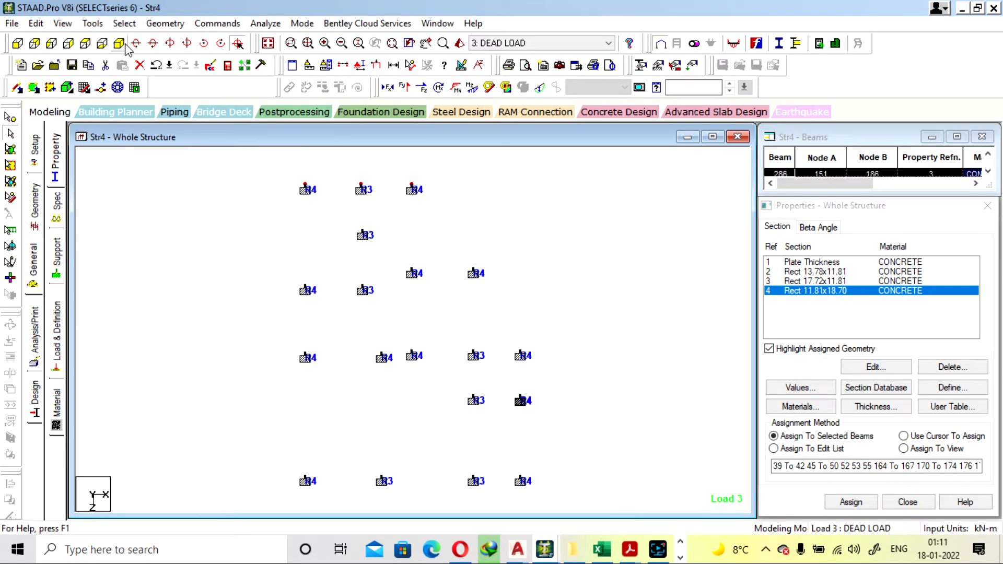
left_click(63, 23)
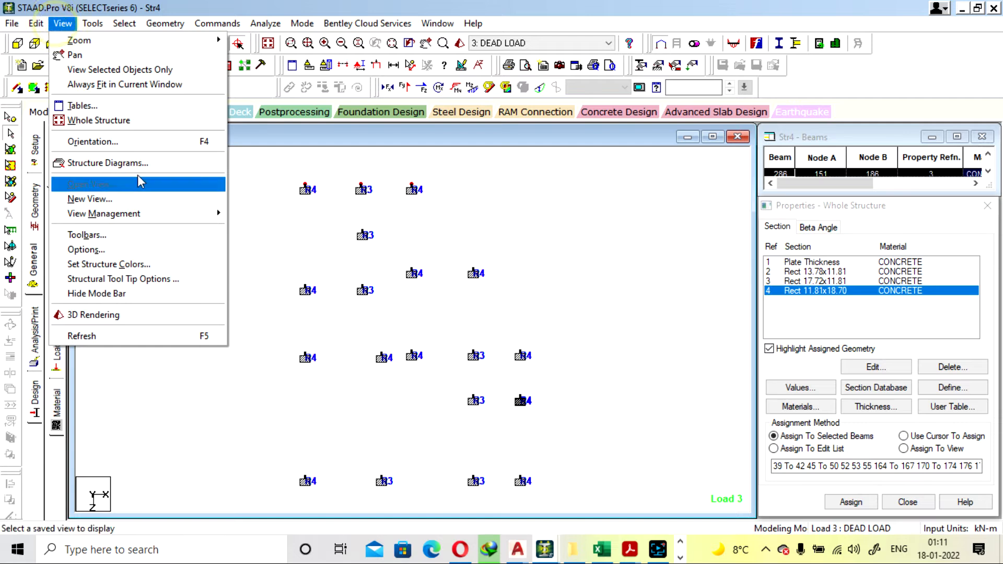
left_click(130, 75)
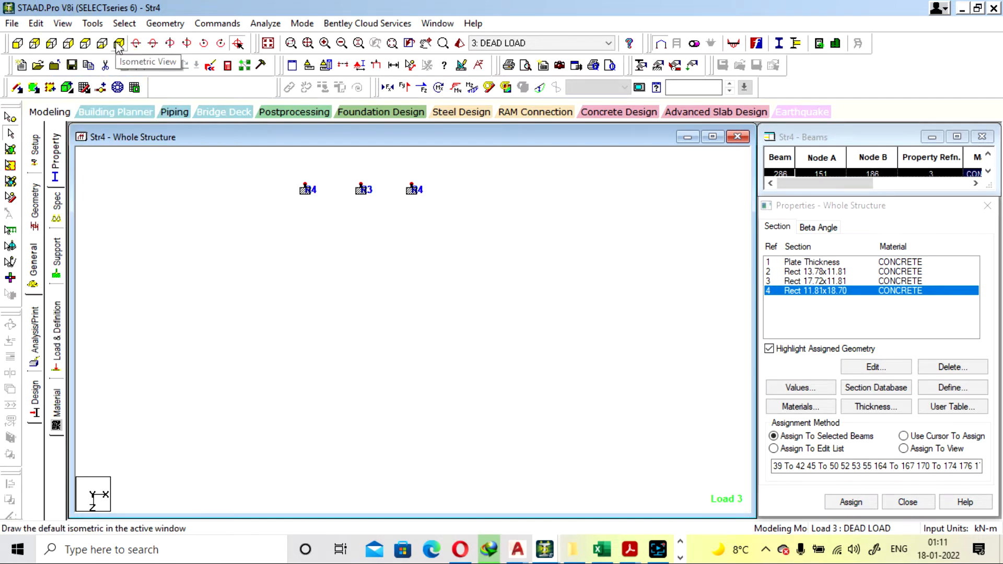
Undo the last R4 section size change, try to redo it, and show the three isolated columns isometrically
left_click(158, 66)
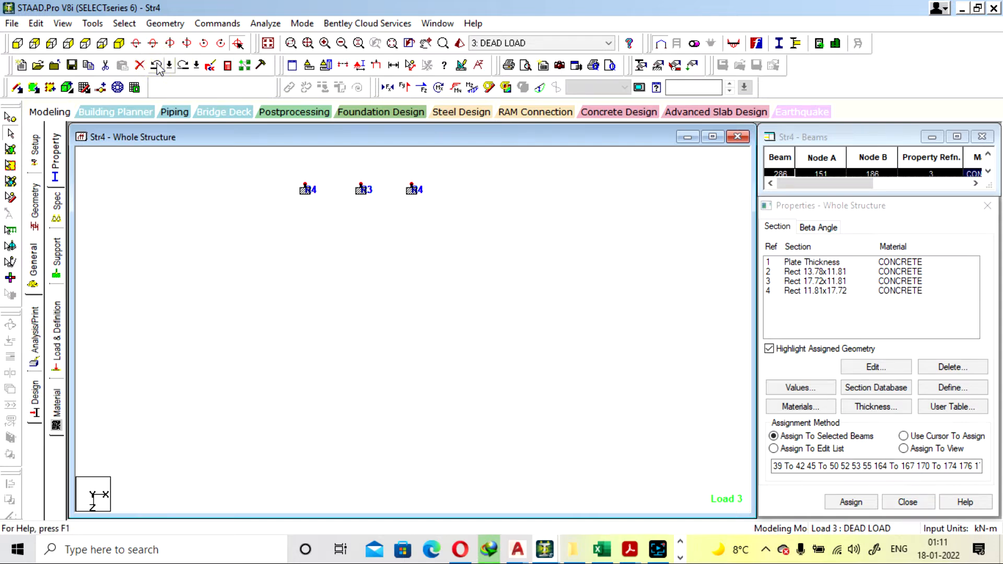
left_click(184, 66)
left_click(118, 43)
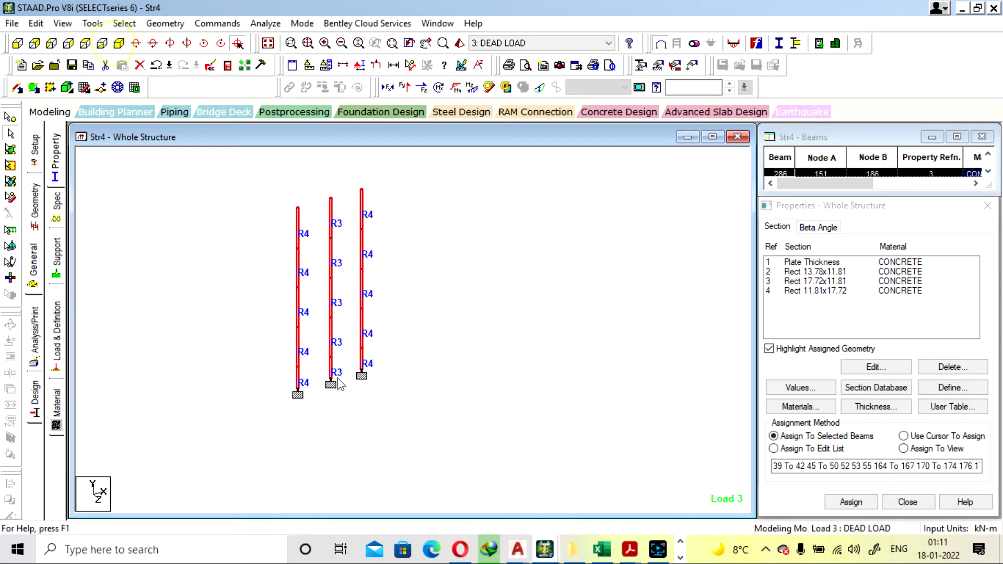
Inspect R4 members 55 and 179 and R3 members 218 and 286 of the isolated columns
double_click(359, 369)
left_click(526, 126)
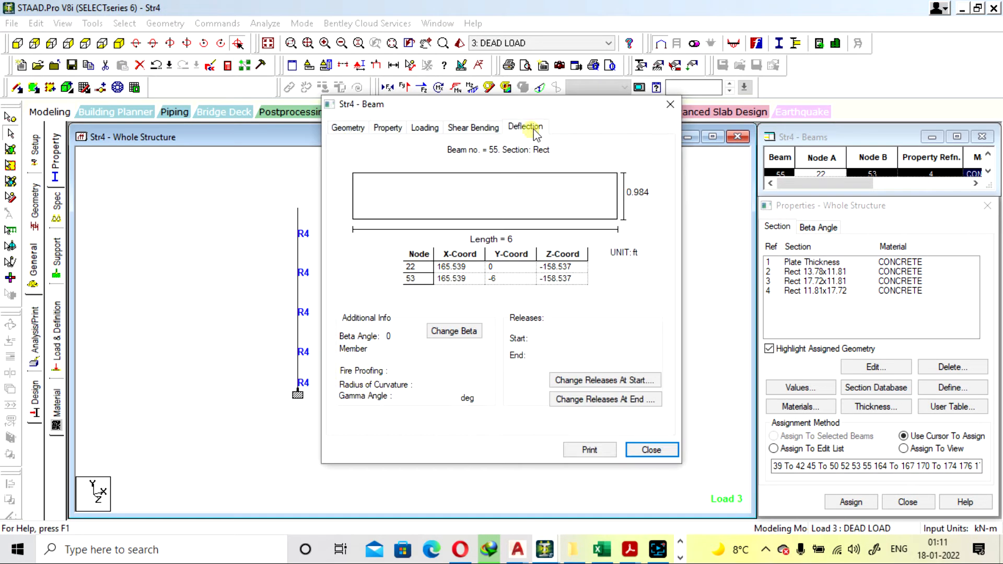
left_click(671, 106)
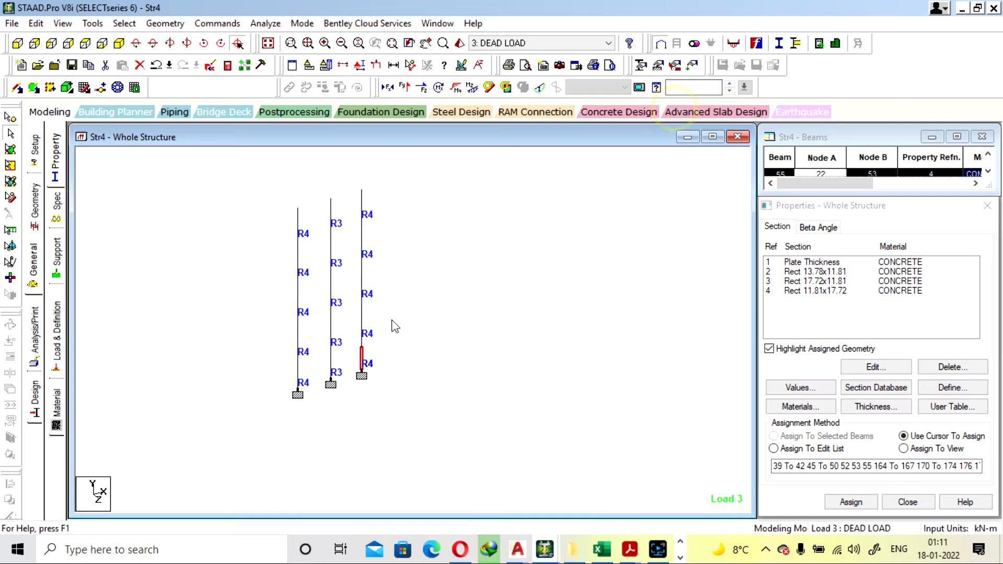
double_click(362, 320)
left_click(670, 104)
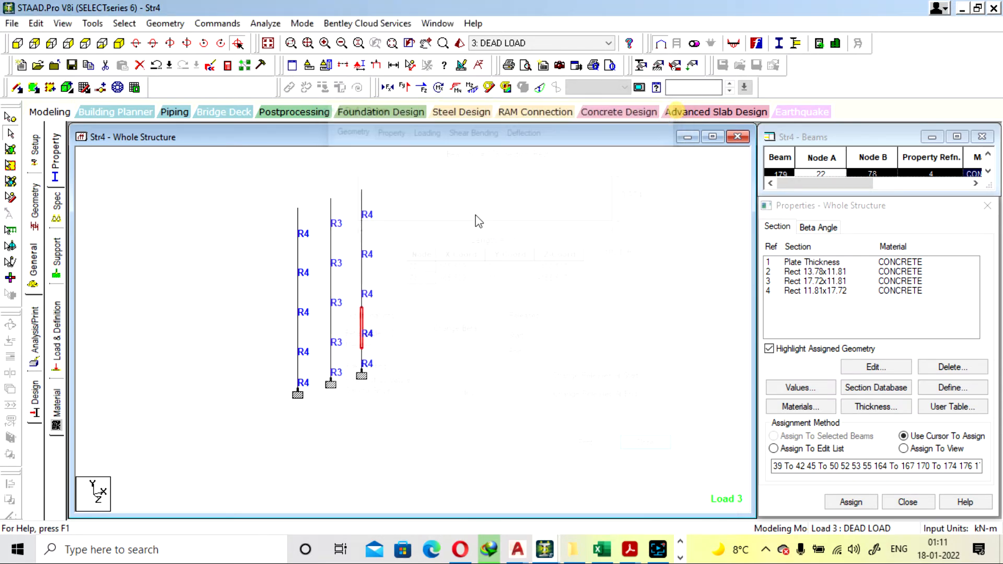
double_click(332, 330)
left_click(671, 104)
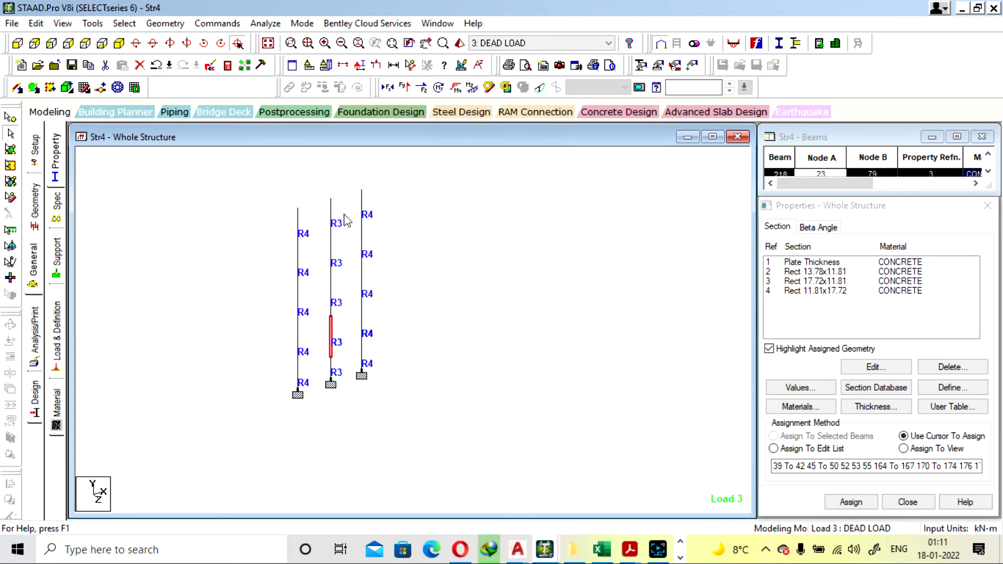
double_click(330, 212)
left_click(671, 104)
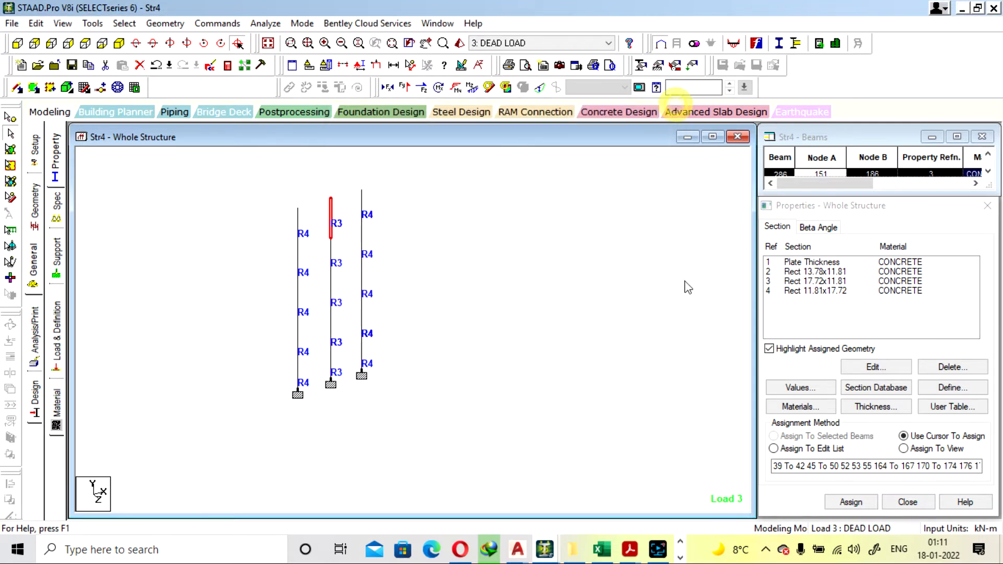
Review the dimensions of the R4 section and the isolated columns that use it
double_click(795, 292)
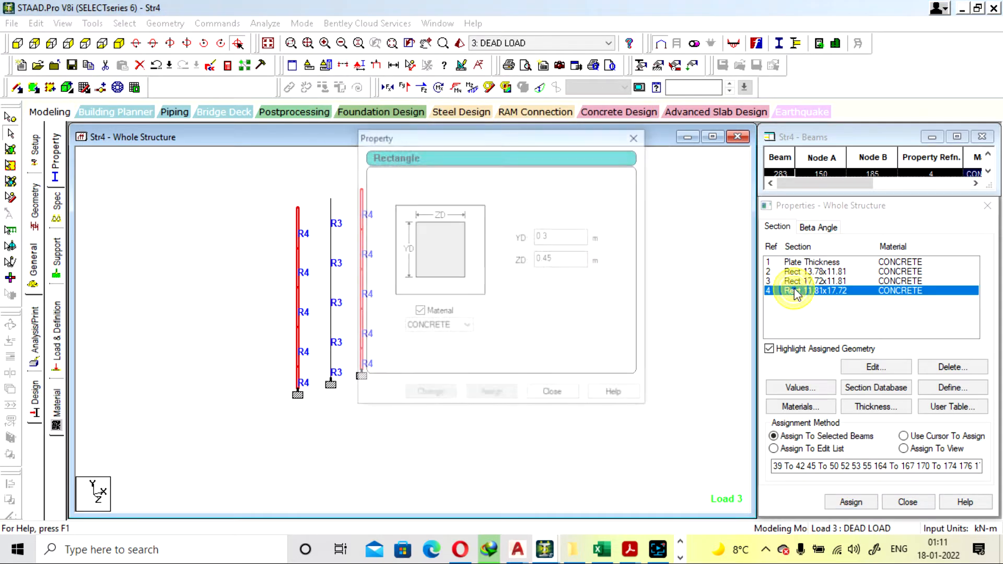
left_click(637, 136)
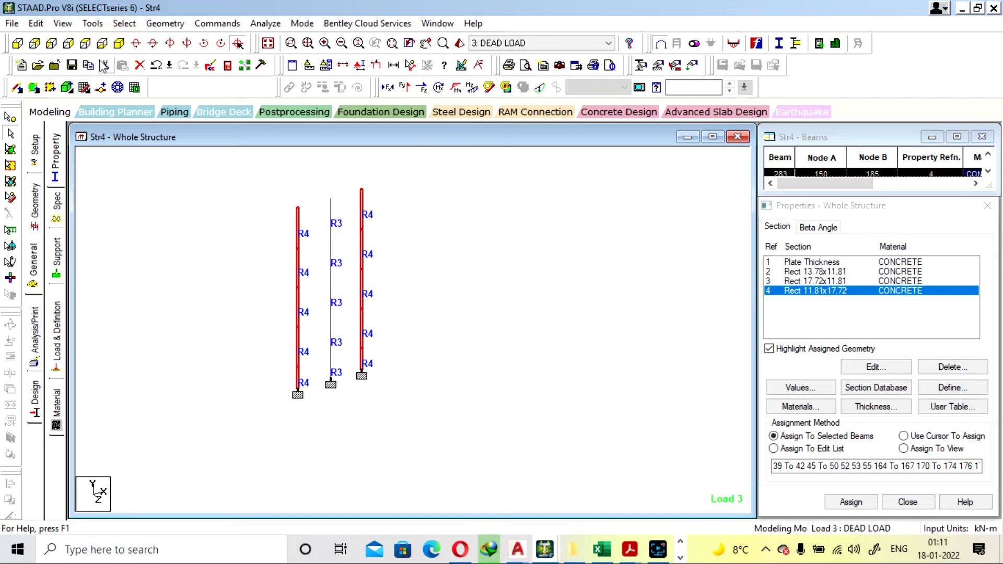
left_click(102, 44)
left_click(122, 45)
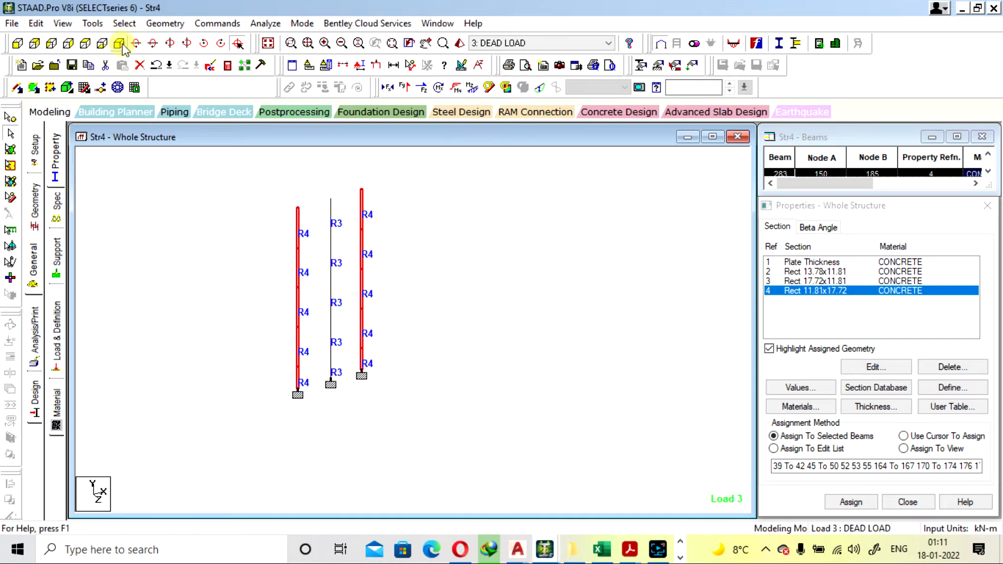
Display the whole structure again and inspect R3 column 211 and the adjoining R2 beam 152
left_click(267, 42)
left_click(641, 249)
double_click(476, 298)
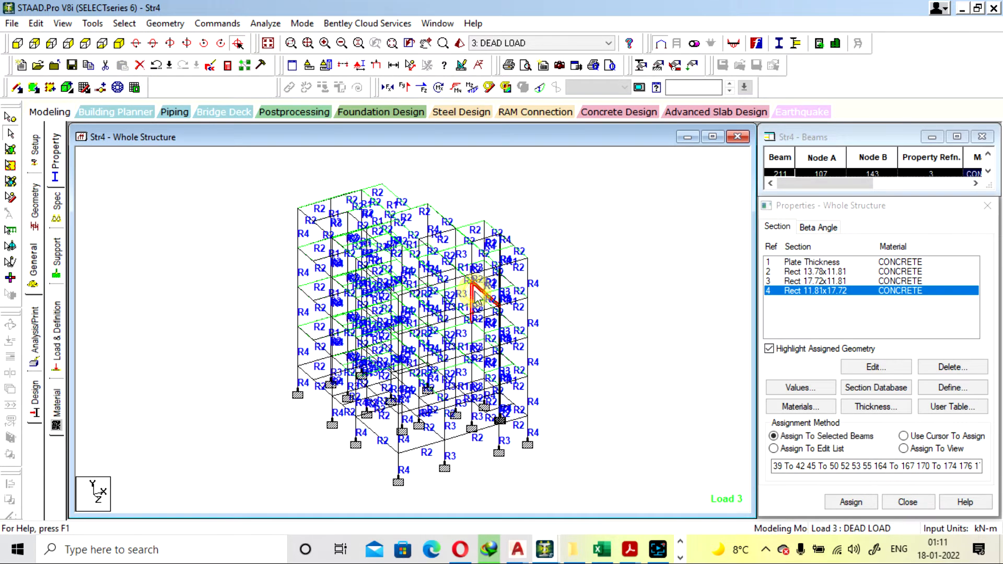
left_click(670, 105)
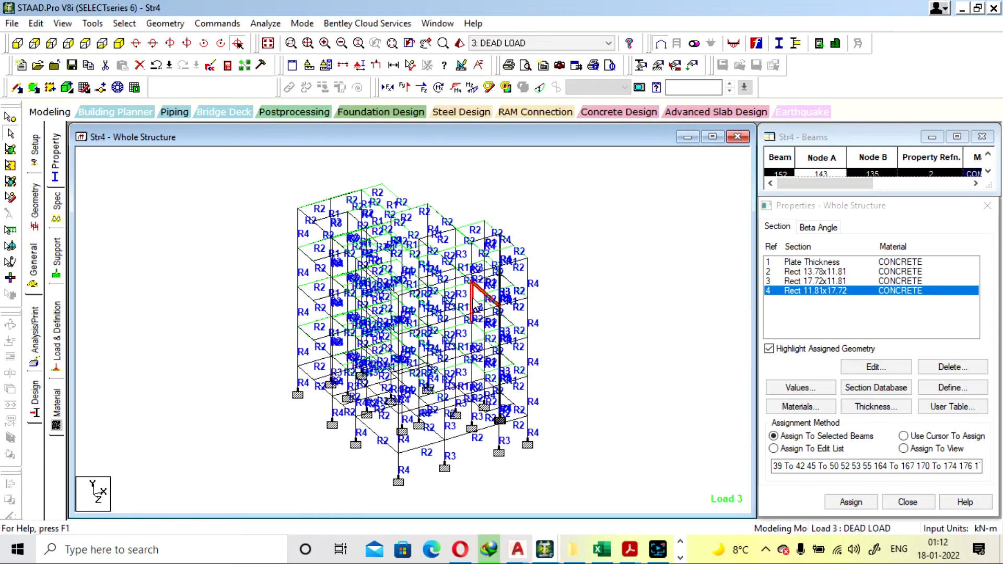
double_click(477, 293)
left_click(669, 107)
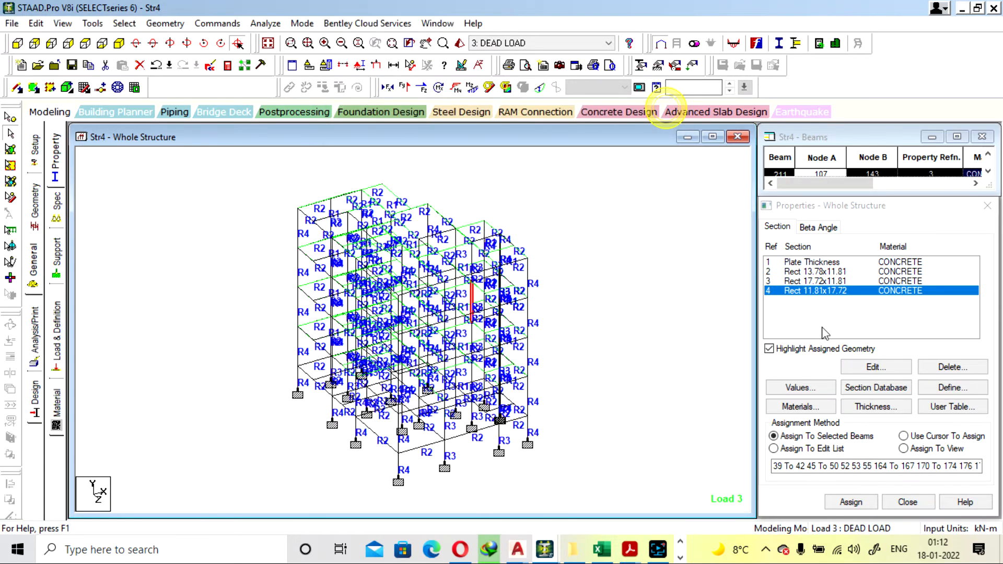
Set the R4 section's YD to 0.350 m and delete the outdated result files
left_click(824, 285)
double_click(824, 291)
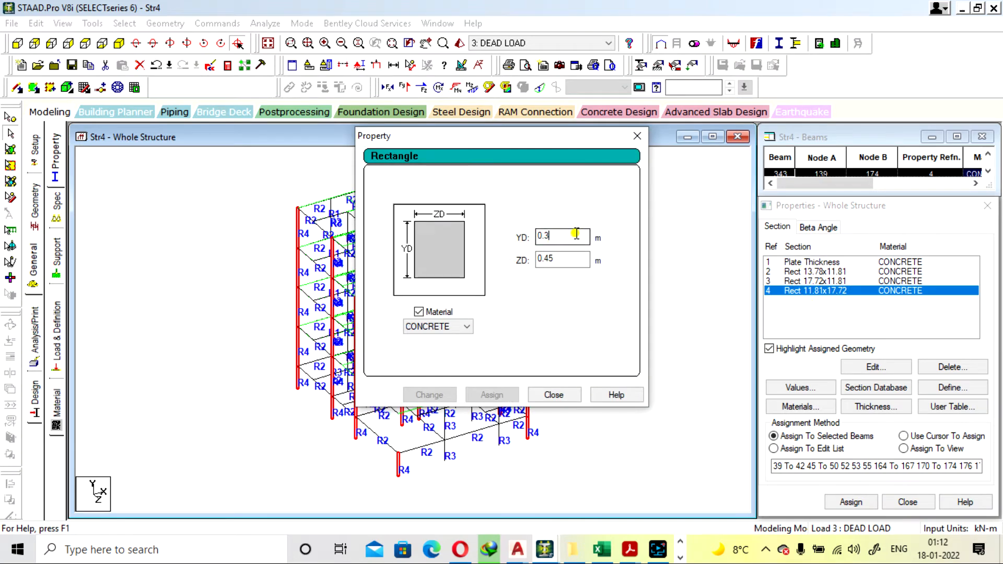
left_click(576, 235)
type("50")
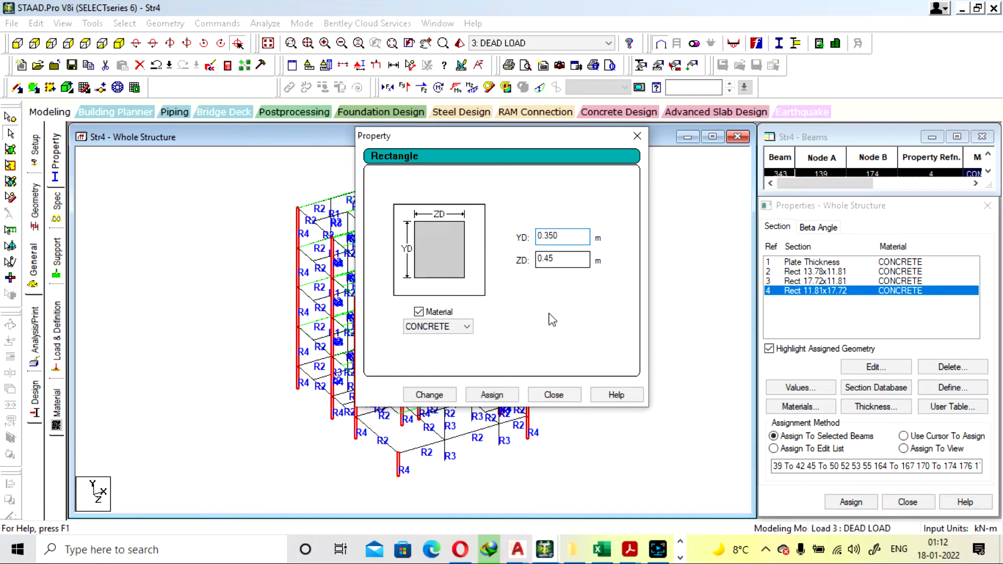
left_click(437, 395)
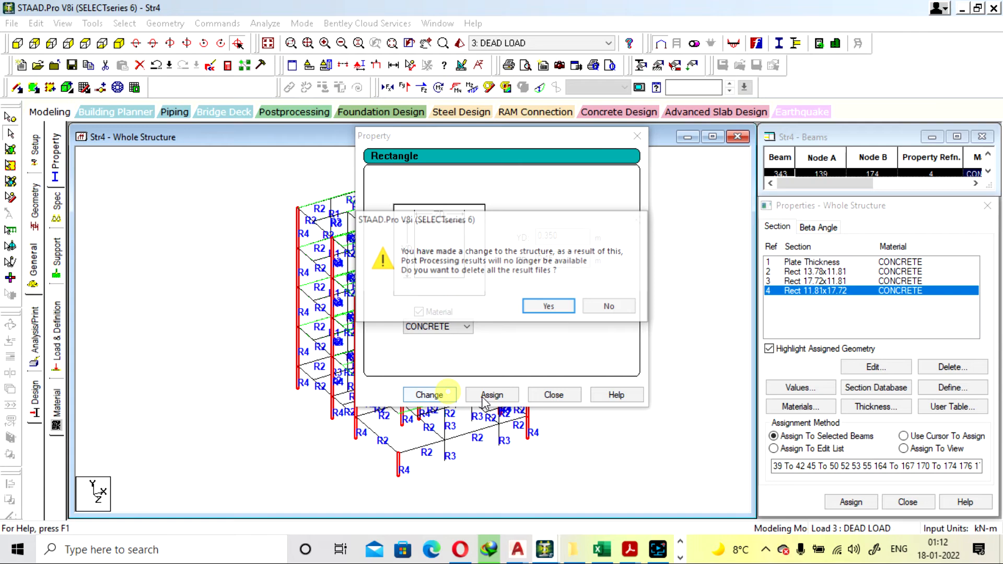
left_click(547, 307)
left_click(555, 395)
left_click(631, 299)
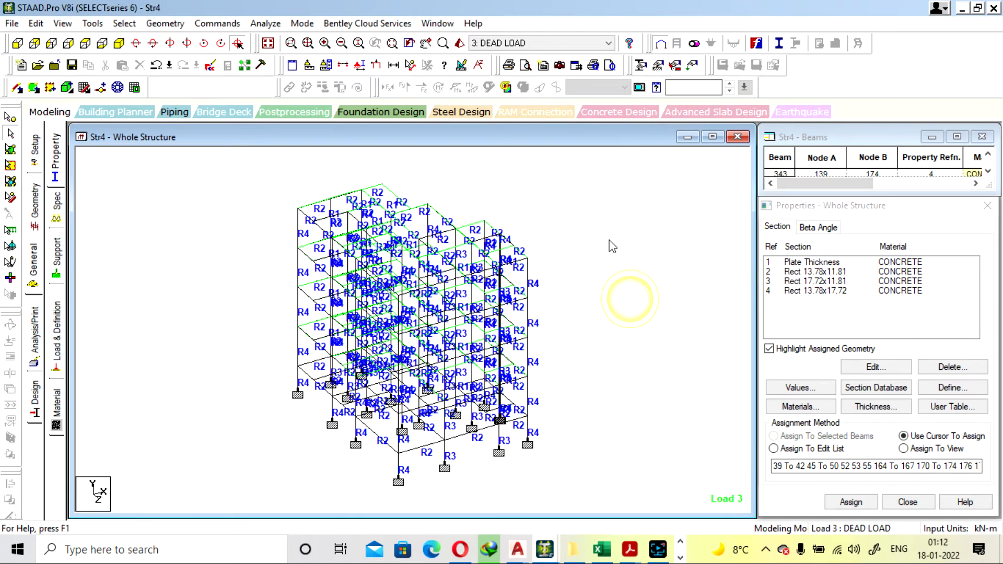
left_click(265, 24)
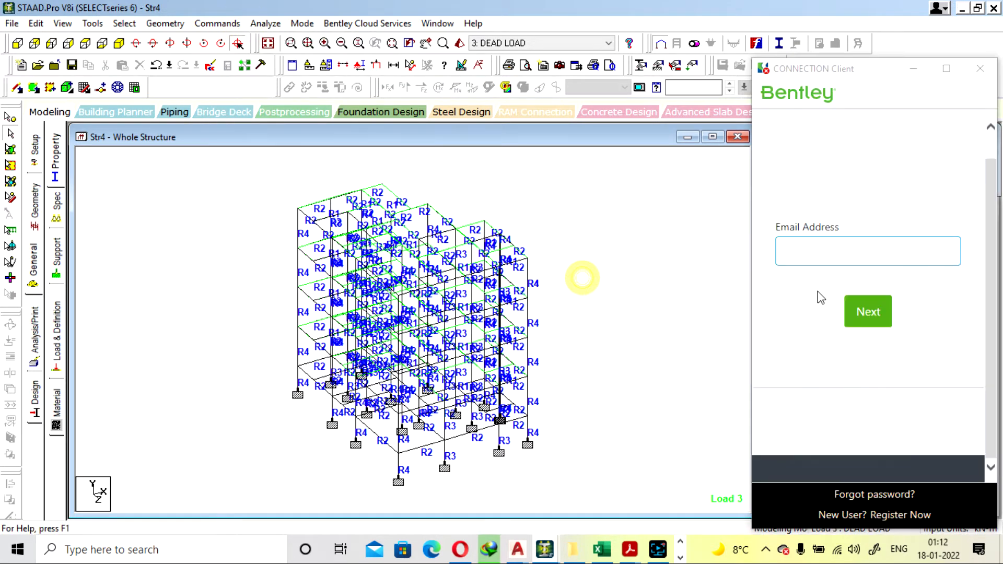
left_click(980, 68)
double_click(810, 291)
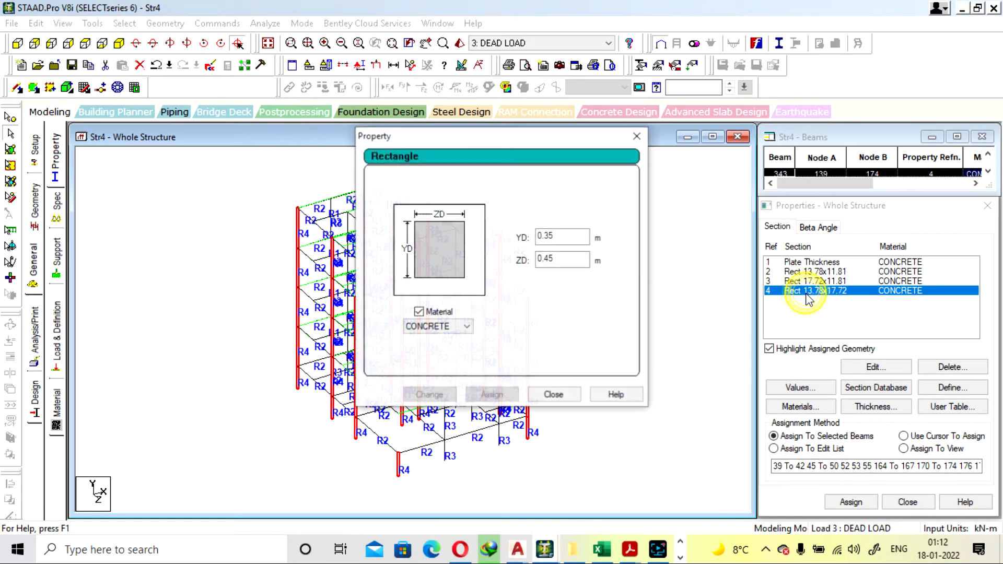
left_click(813, 278)
left_click(813, 278)
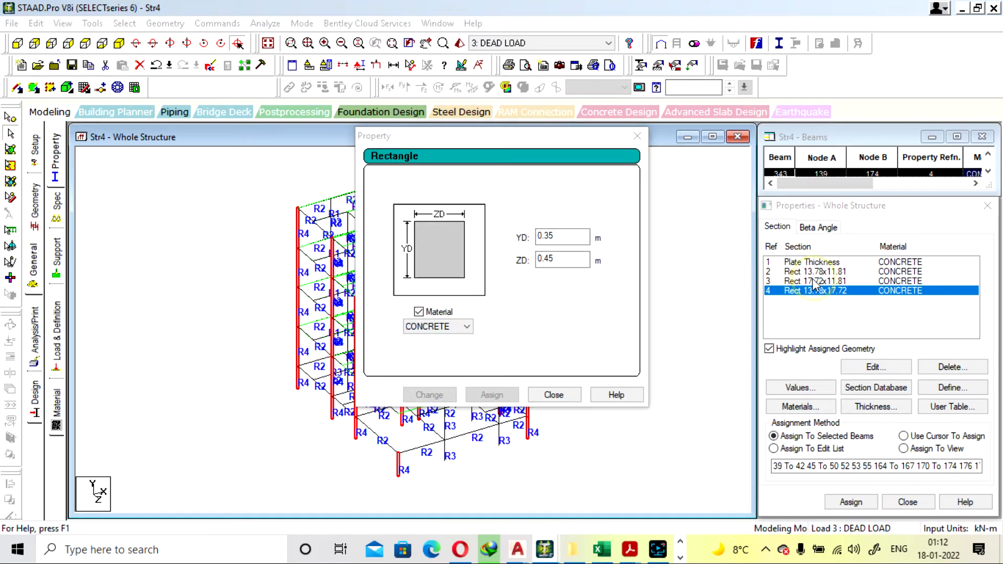
left_click(813, 278)
left_click(639, 139)
Set the R3 section's ZD to 0.350 m
double_click(811, 281)
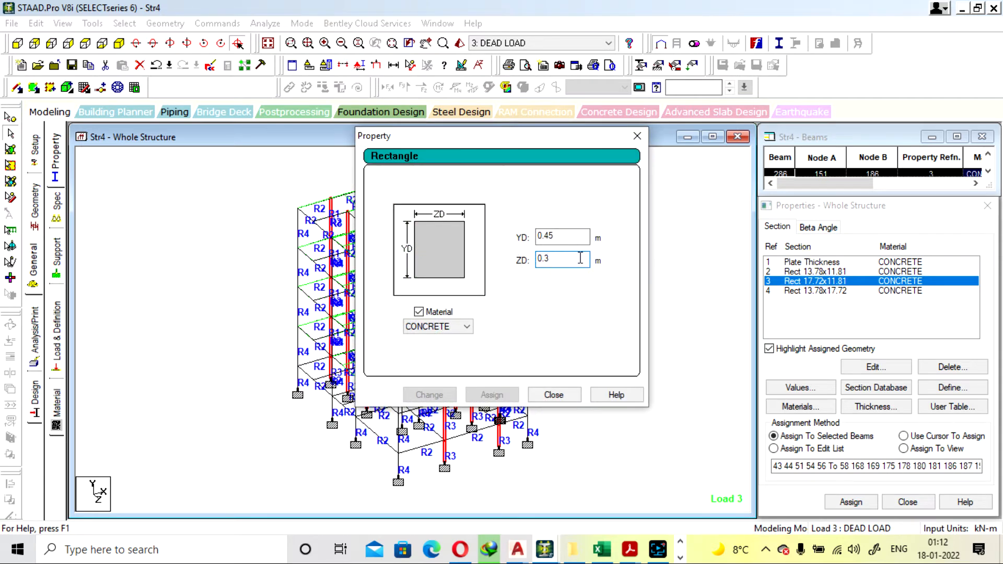
type("50")
left_click(429, 394)
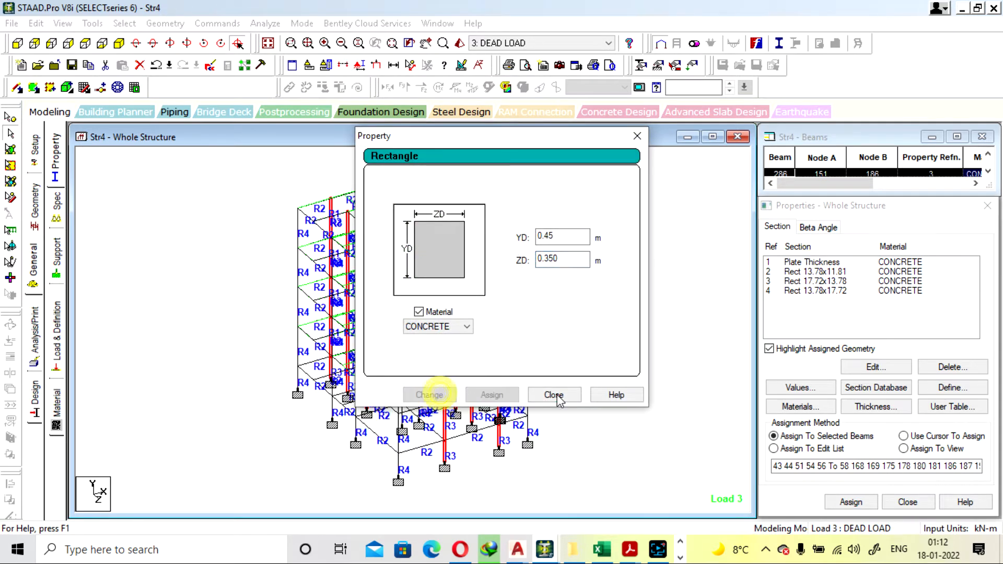
left_click(554, 395)
left_click(591, 303)
Rerun the structural analysis with the resized sections and stay in modeling mode
left_click(265, 23)
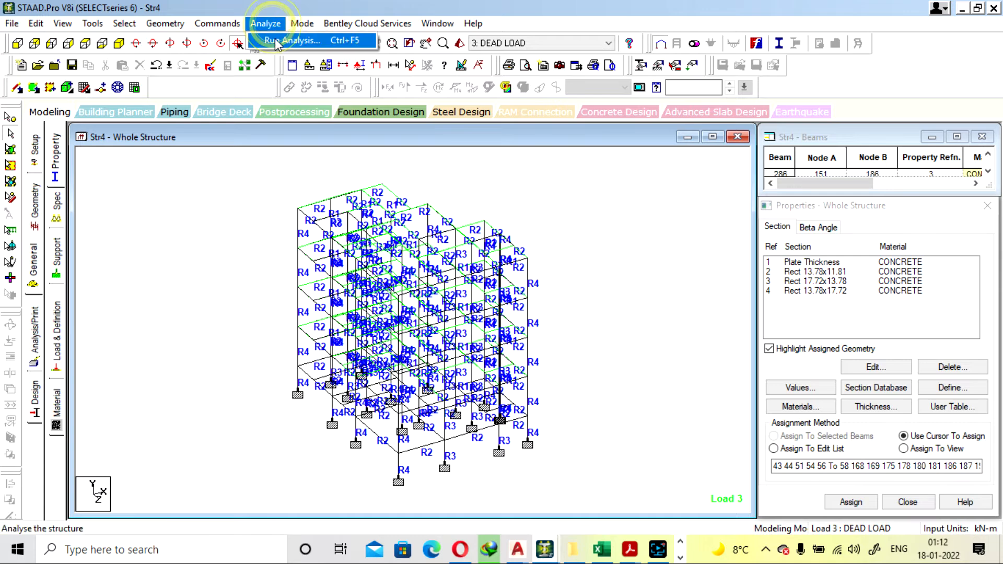
left_click(285, 33)
left_click(412, 293)
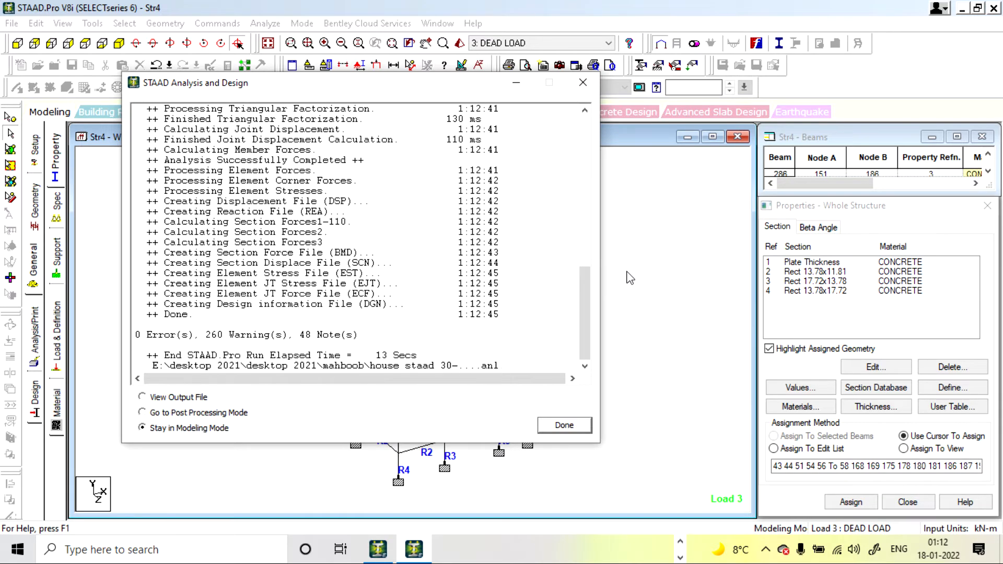
left_click(583, 82)
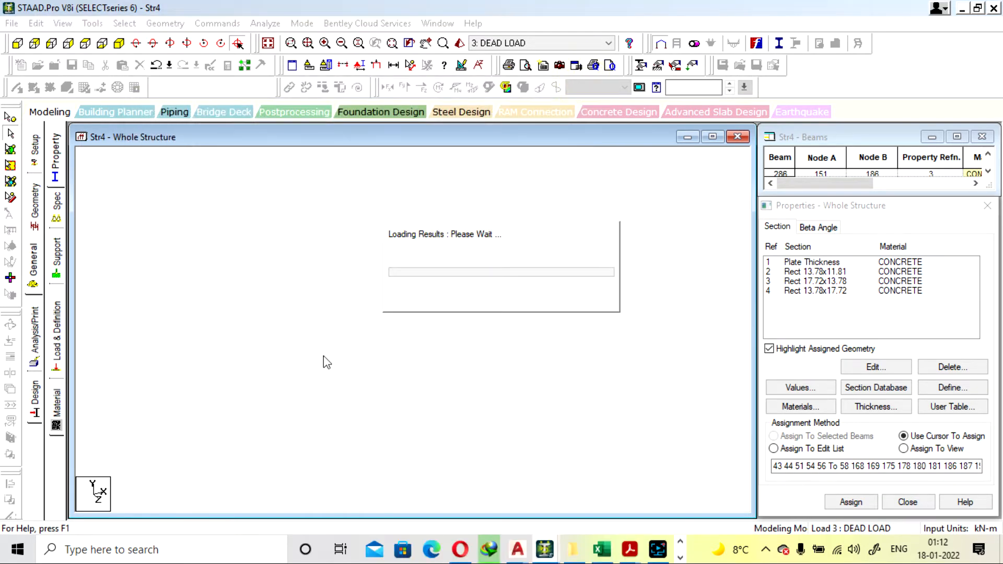
Inspect R4 columns 164 and 182 for concrete design results
double_click(298, 343)
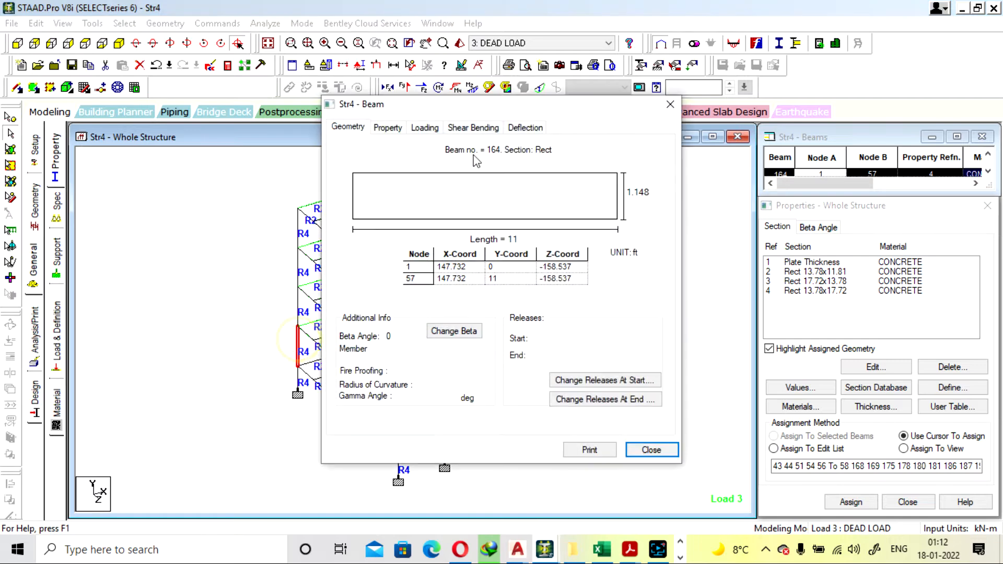
left_click(671, 104)
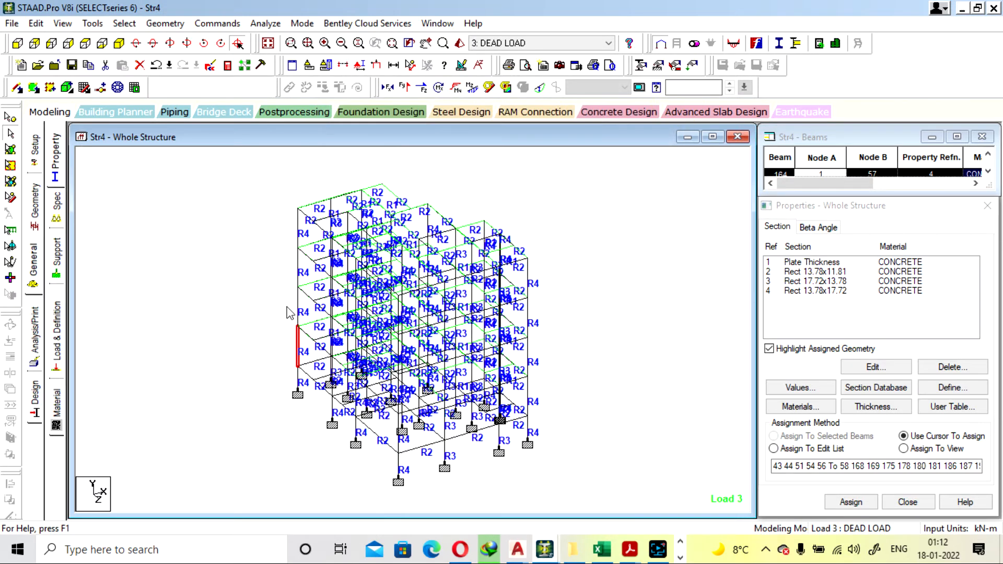
double_click(298, 305)
left_click(670, 104)
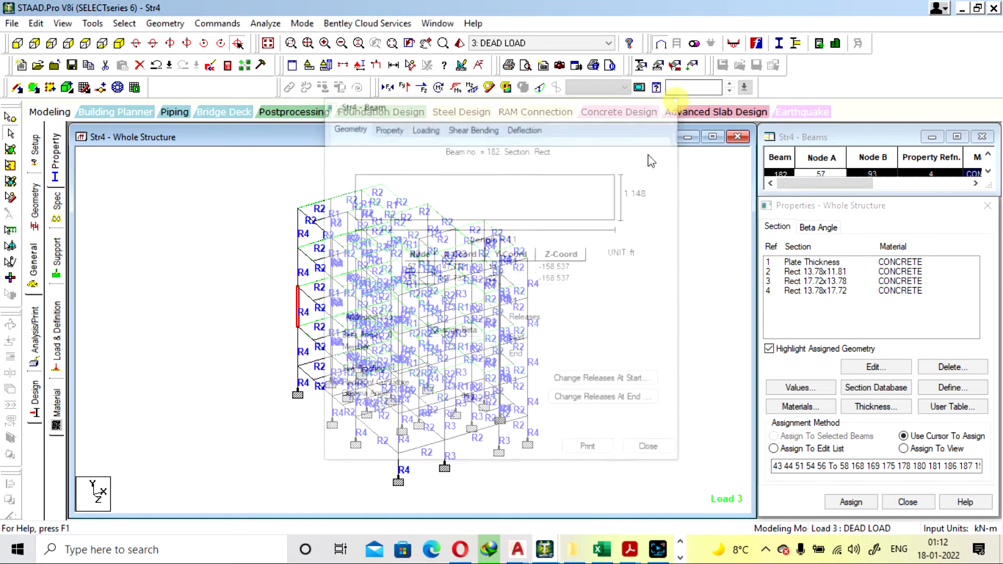
Inspect R4 columns 188, 274 and 206 of the same column line, including the concrete design of column 274
left_click(530, 361)
double_click(531, 360)
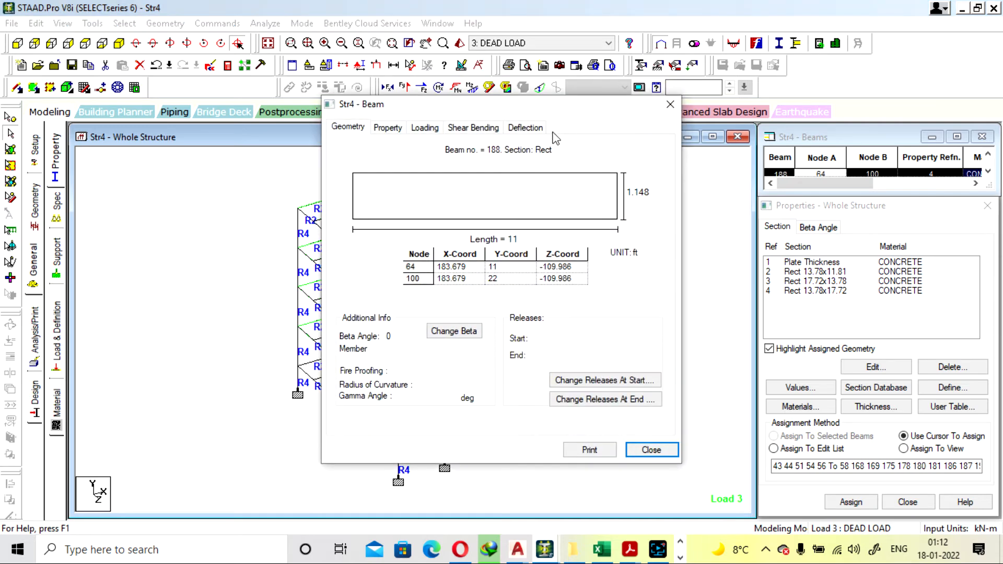
left_click(670, 104)
left_click(648, 280)
double_click(525, 277)
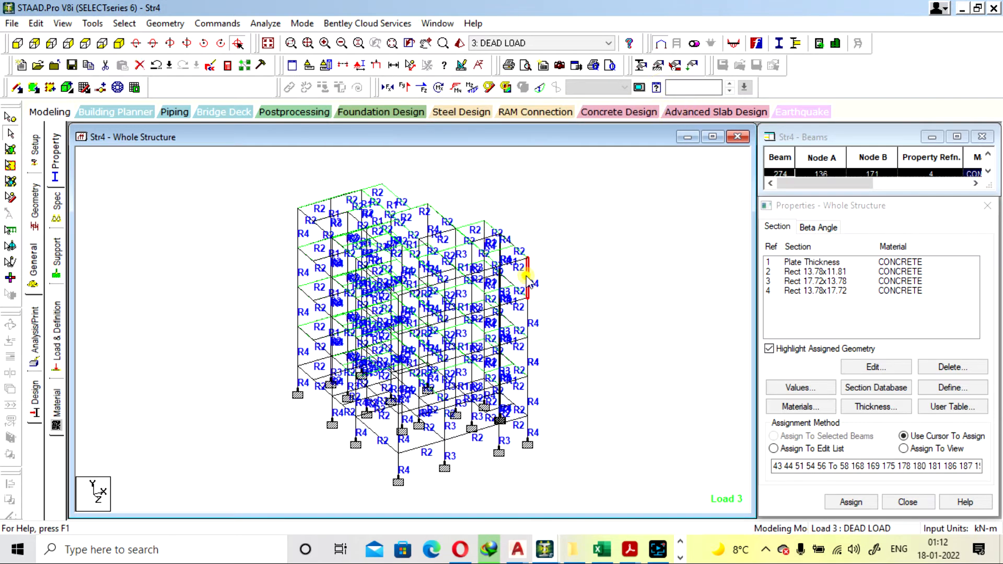
left_click(605, 127)
left_click(670, 104)
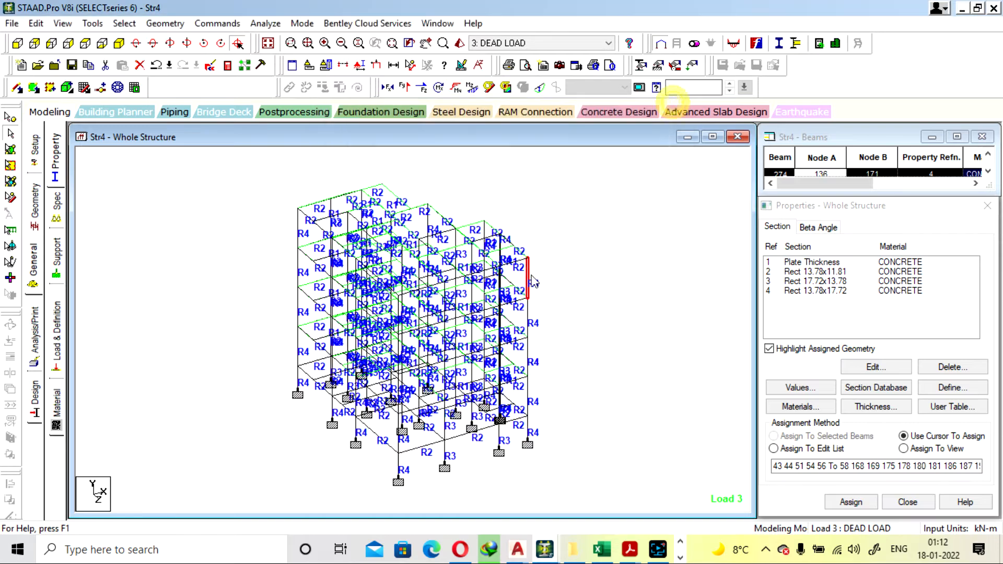
double_click(529, 319)
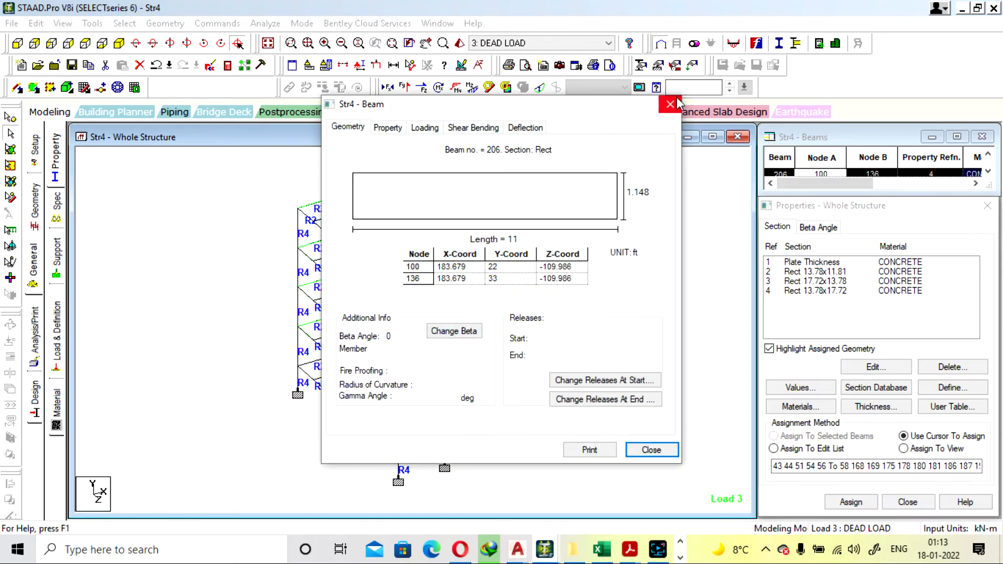
left_click(670, 103)
left_click(582, 349)
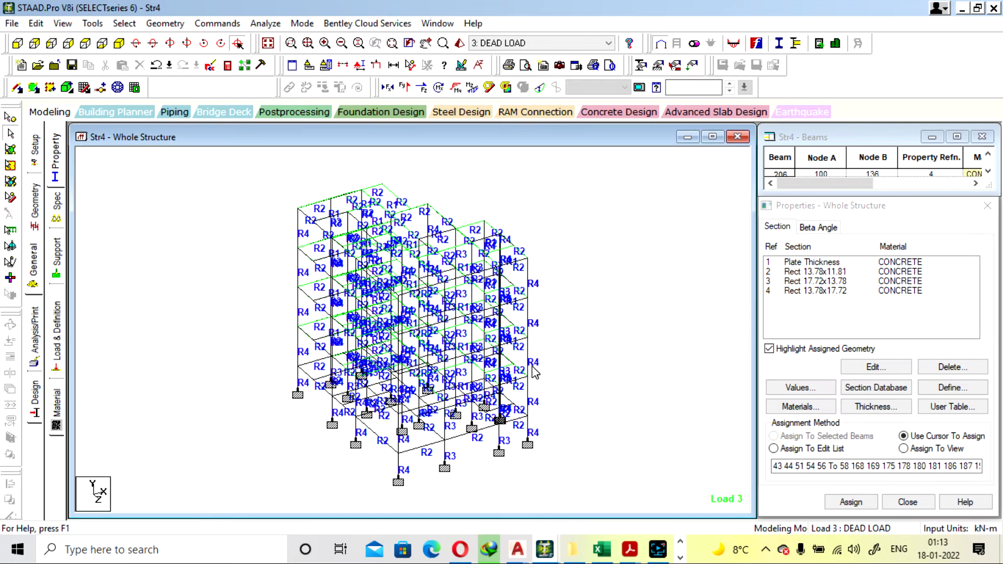
Inspect R4 column 167 at the front corner and highlight all members that use the R4 section
scroll(435, 428, "up", 1)
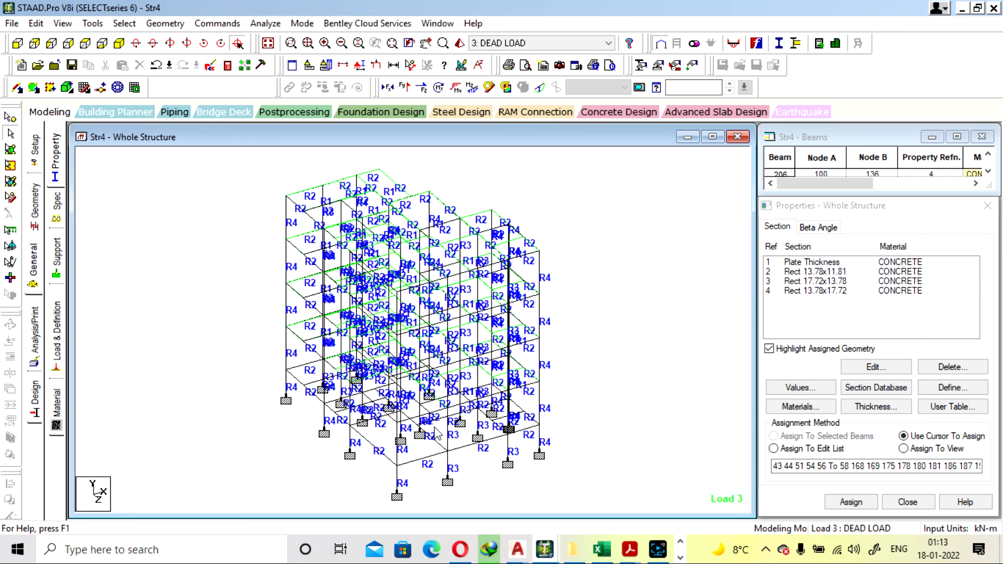
double_click(397, 457)
left_click(671, 105)
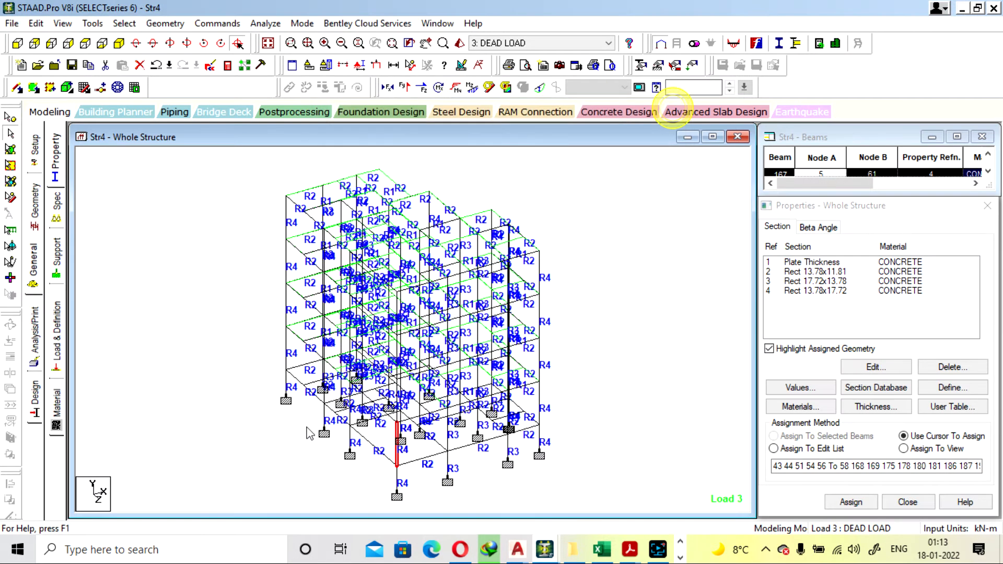
left_click(834, 290)
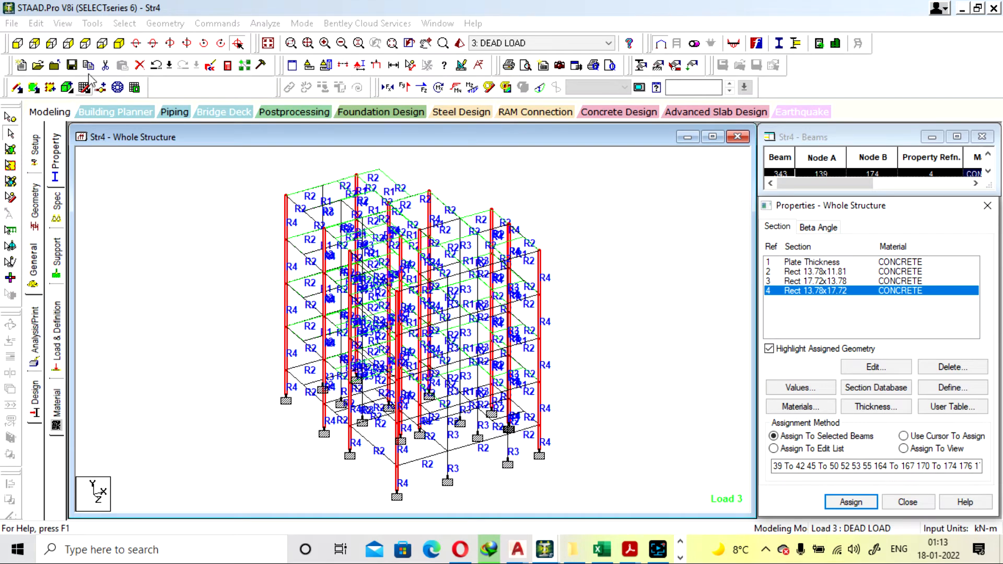
Select the stack of R2 beams containing beam 232 in plan and show only those beams isometrically
left_click(86, 45)
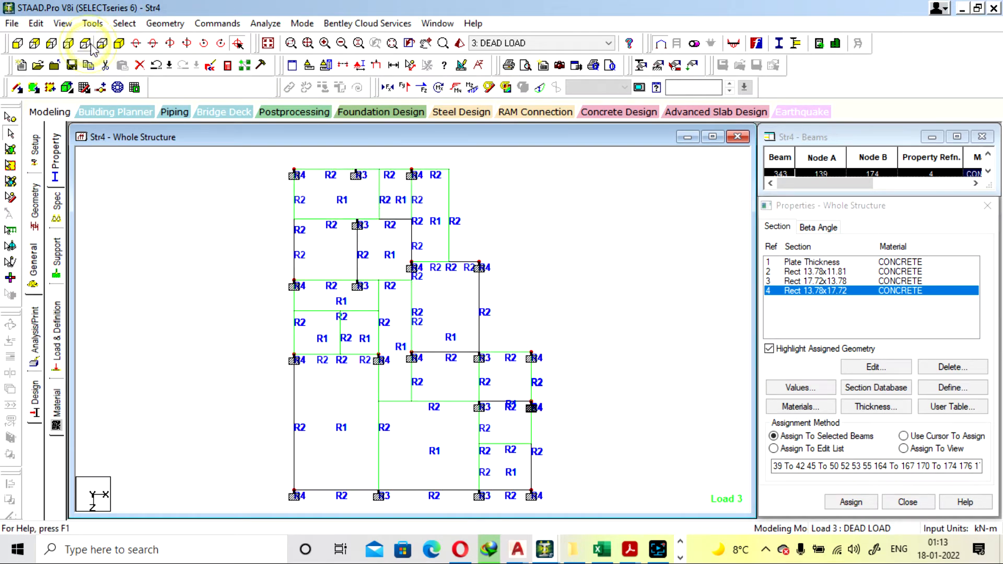
left_click(398, 403)
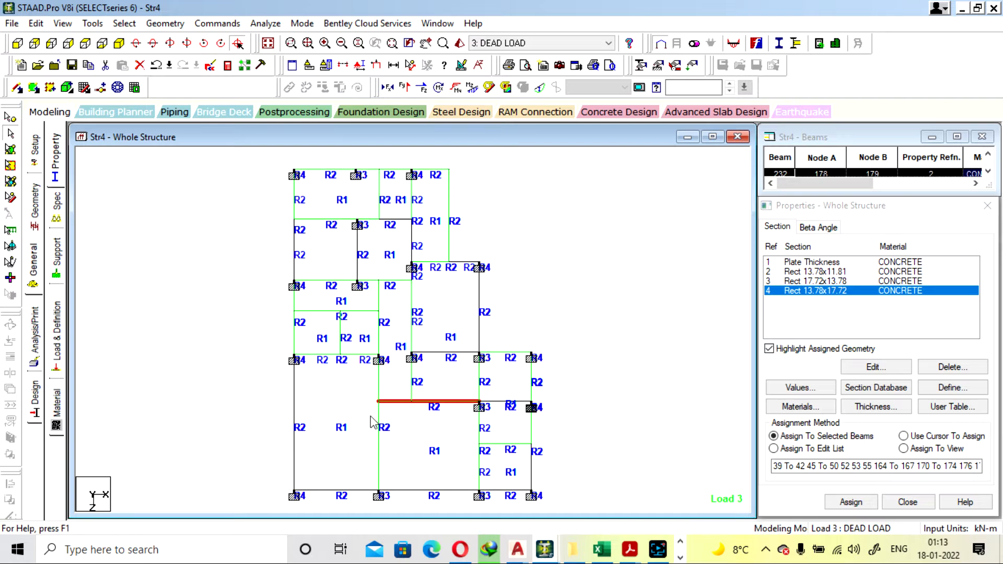
left_click(72, 28)
left_click(179, 6)
left_click(120, 45)
left_click(63, 23)
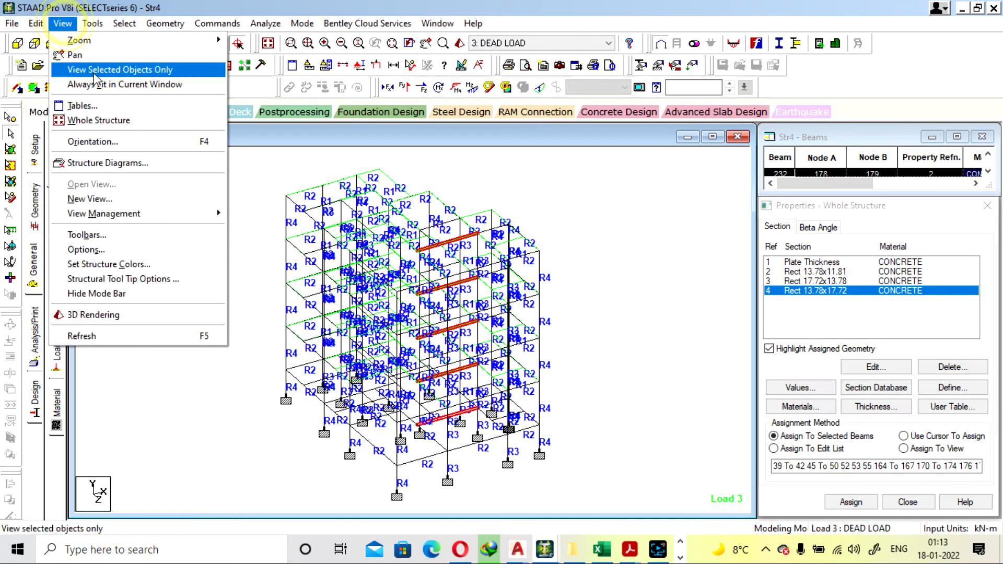
left_click(120, 69)
Check the concrete design of R2 beam 232 and inspect isolated beams 140, 105 and 70
double_click(456, 238)
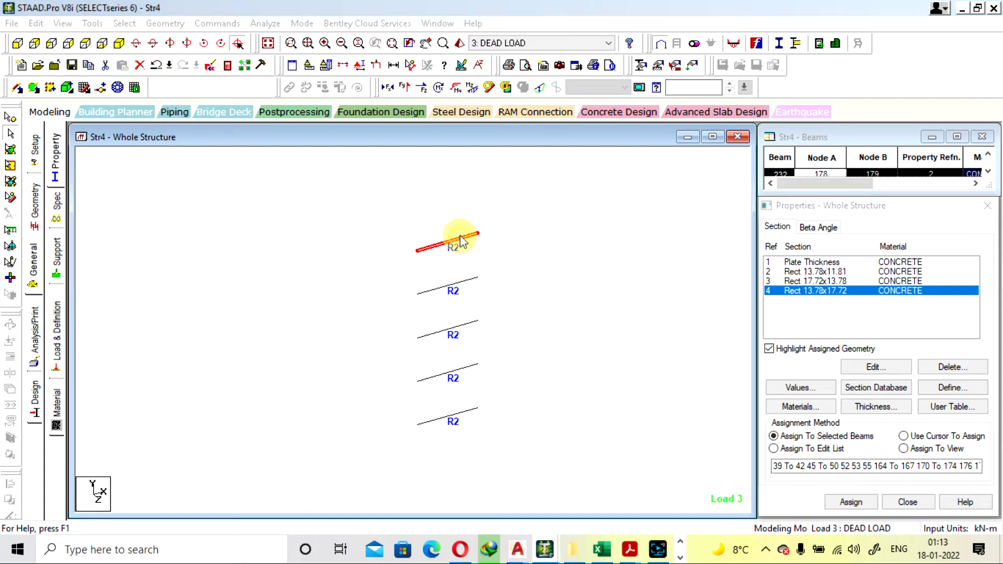
left_click(596, 127)
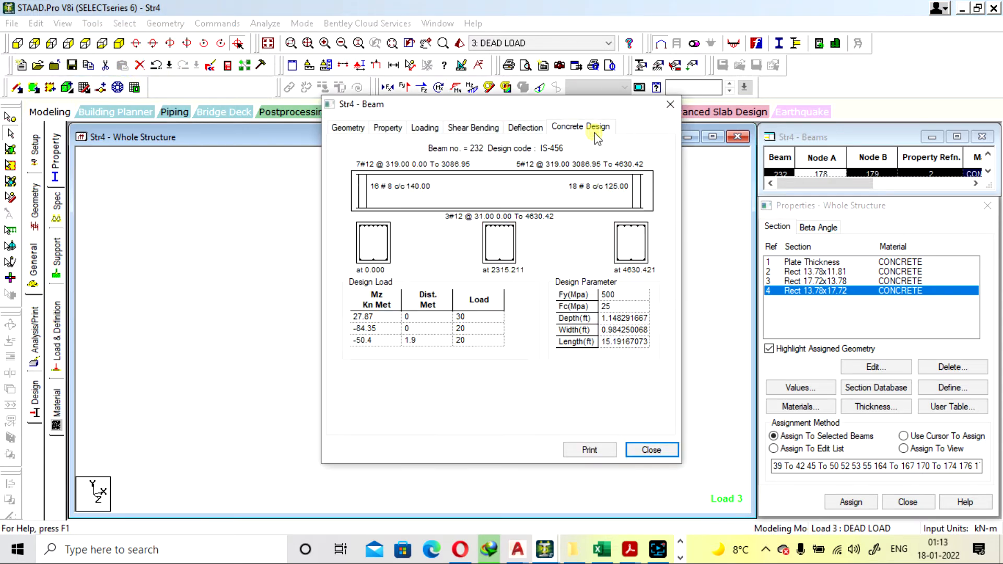
left_click(670, 107)
double_click(470, 278)
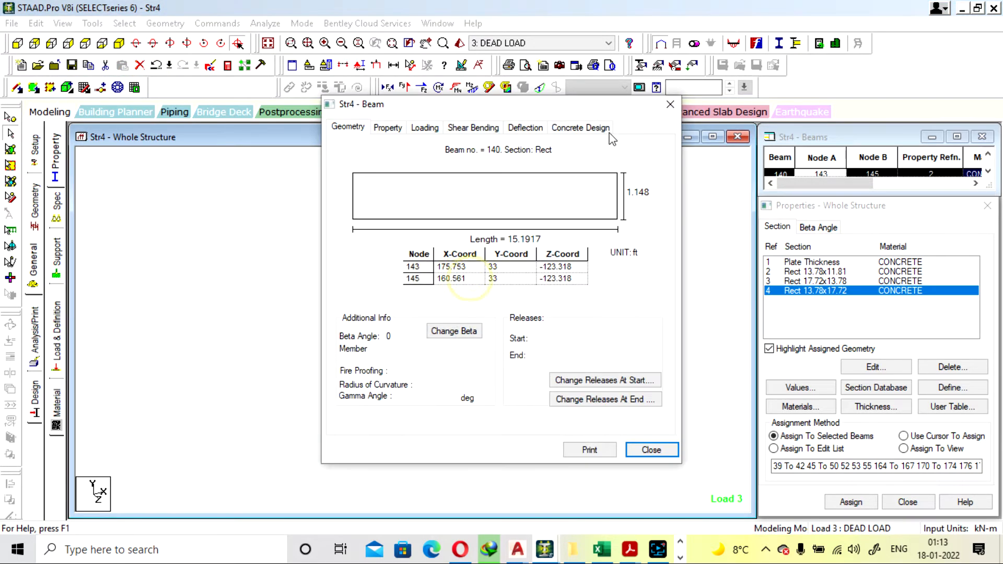
left_click(666, 111)
double_click(454, 329)
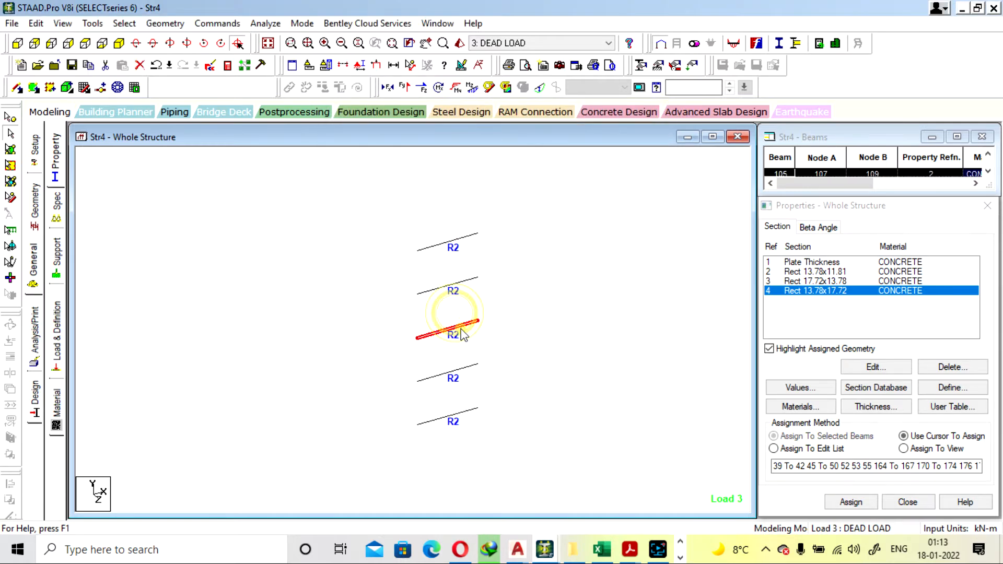
left_click(671, 108)
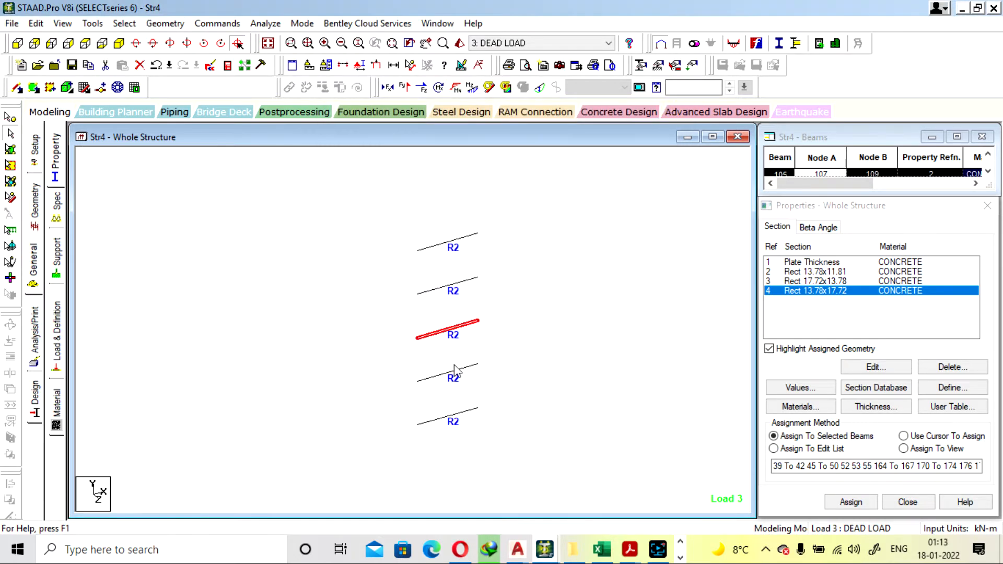
double_click(457, 372)
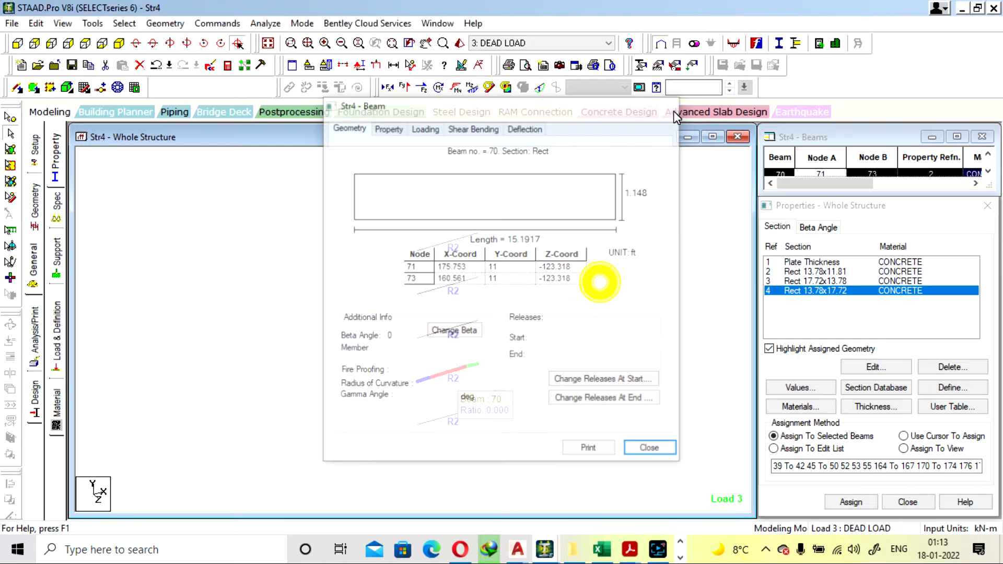
left_click(673, 111)
Display the whole structure isometrically again and inspect R4 column 274
left_click(102, 43)
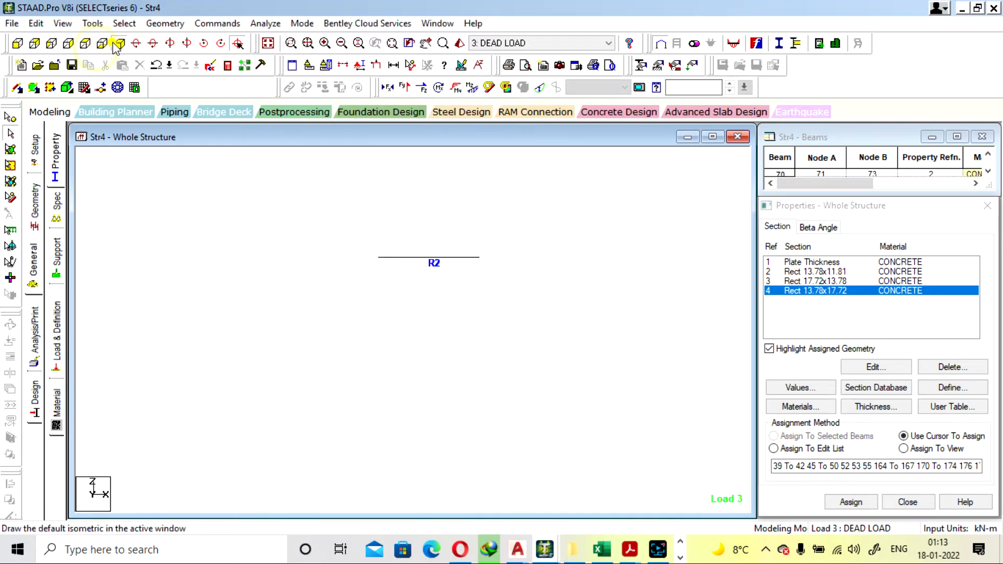
left_click(119, 42)
left_click(269, 43)
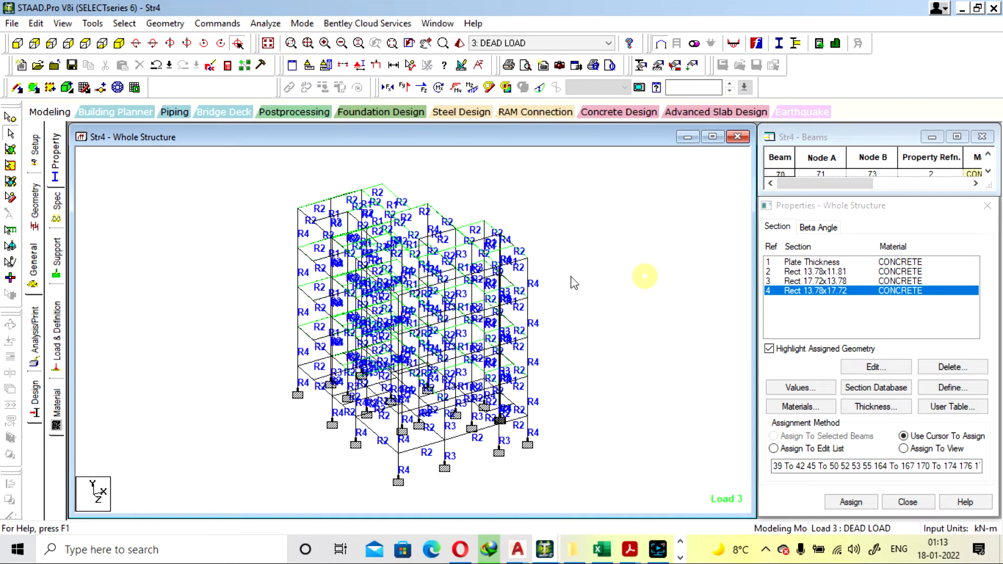
double_click(529, 275)
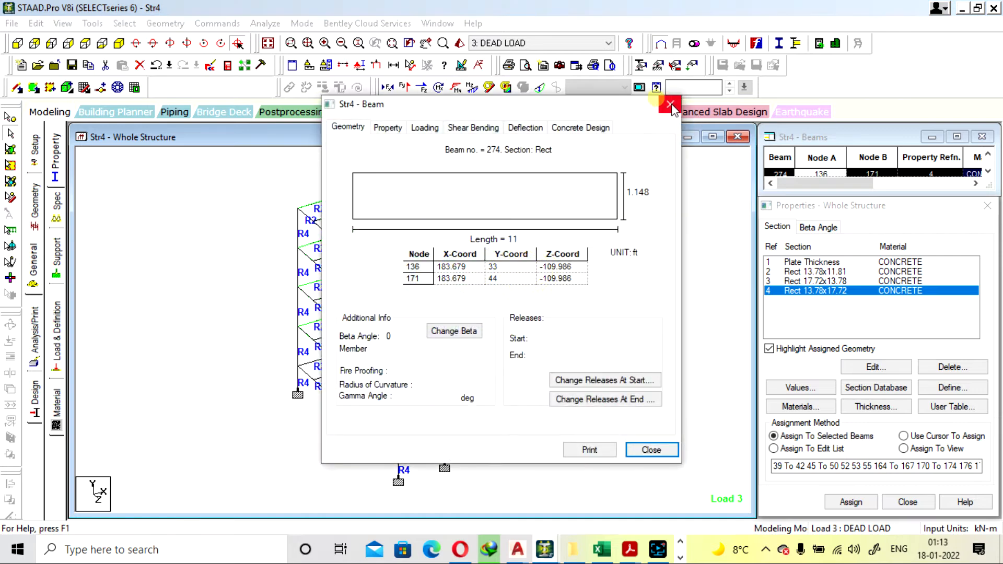
Show the structure in plan and pick the stacked R2 beams along its outer edge near the rear corner
left_click(671, 104)
left_click(85, 43)
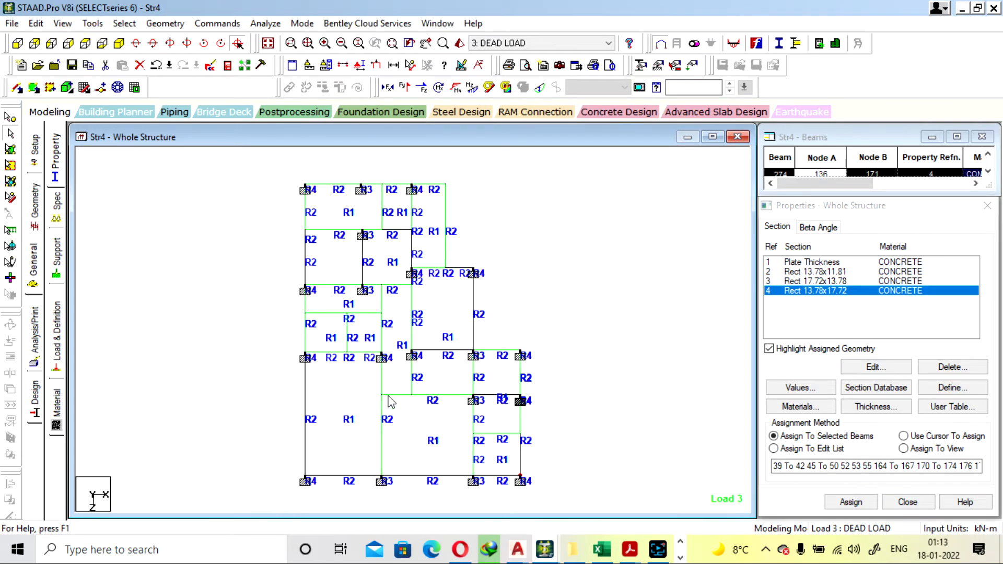
left_click(302, 226)
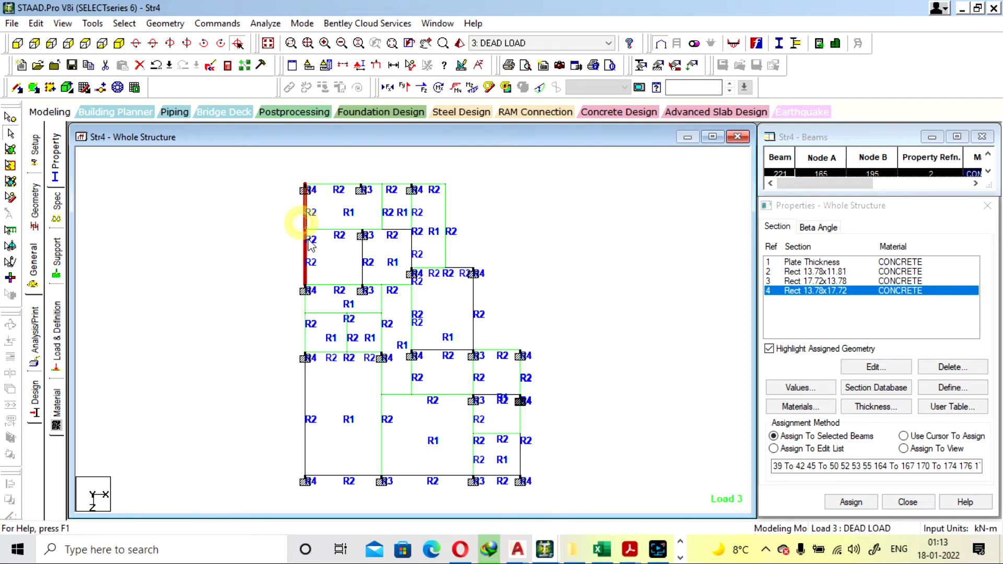
left_click(308, 231, "ctrl")
left_click(293, 225)
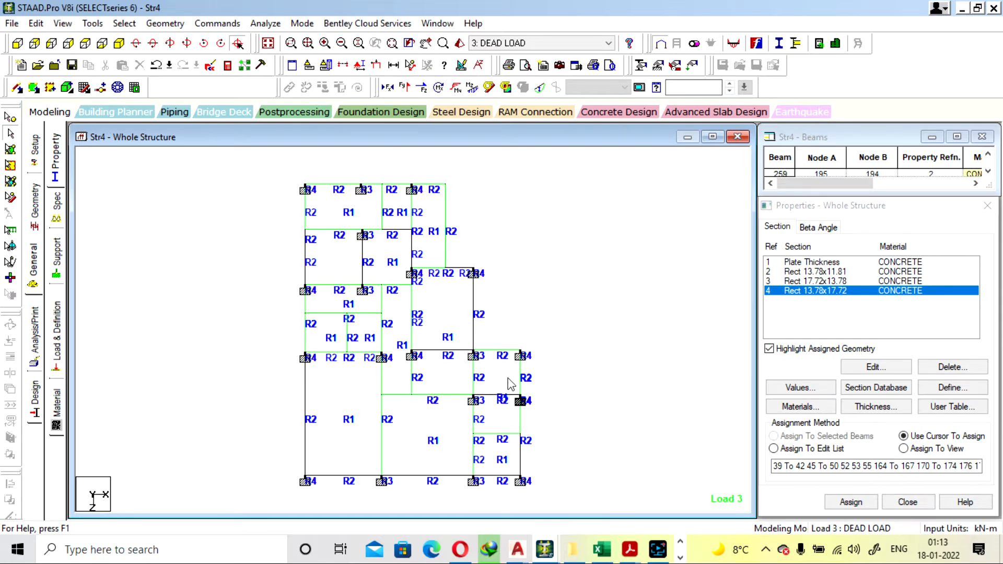
Return to the isometric view and highlight the members using the Rect 17.72x13.78 and Rect 13.78x11.81 sections
left_click(119, 43)
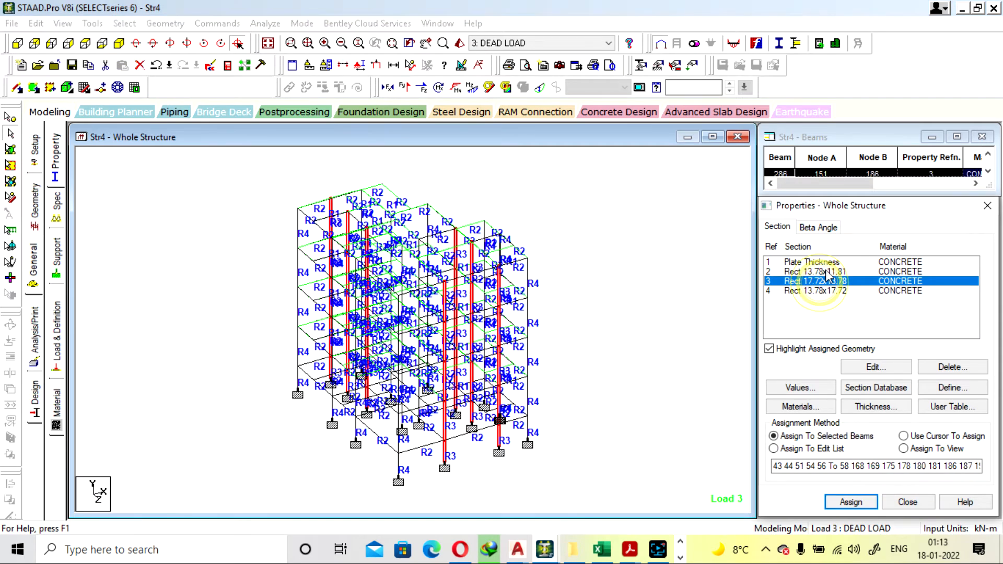
left_click(815, 271)
left_click(632, 285)
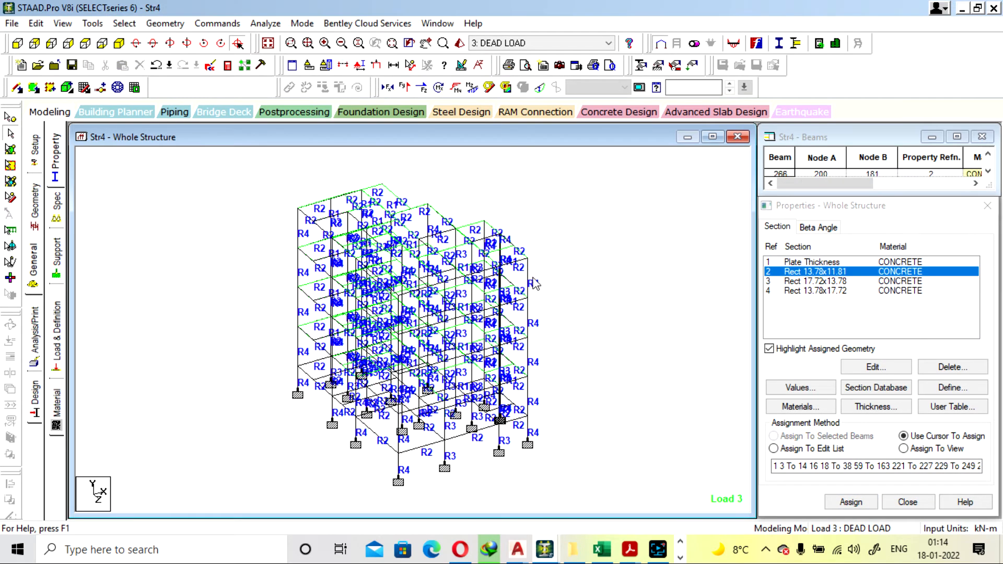
Check the concrete design of top-floor R2 beam 226 and clear the selection
double_click(518, 261)
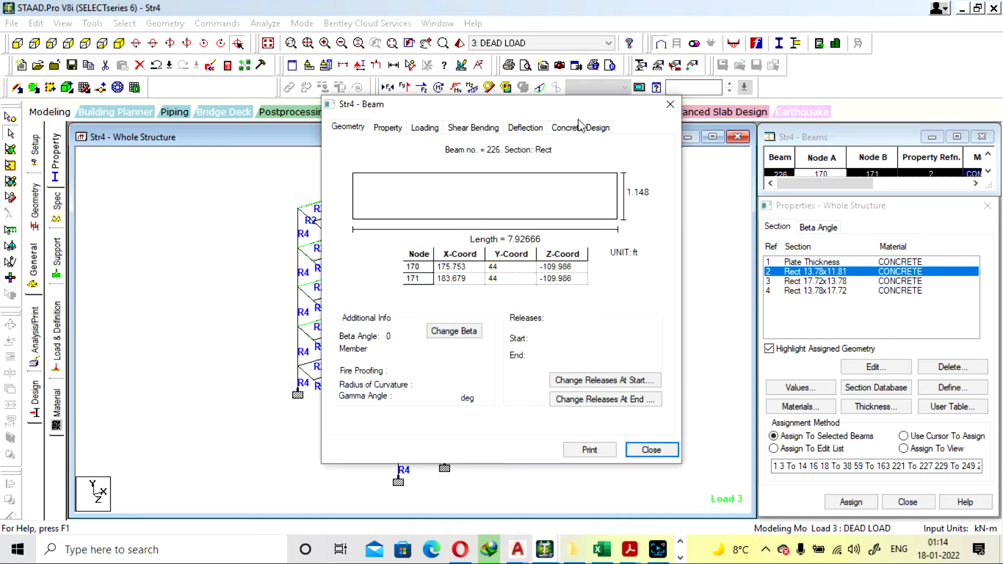
left_click(580, 126)
left_click(669, 106)
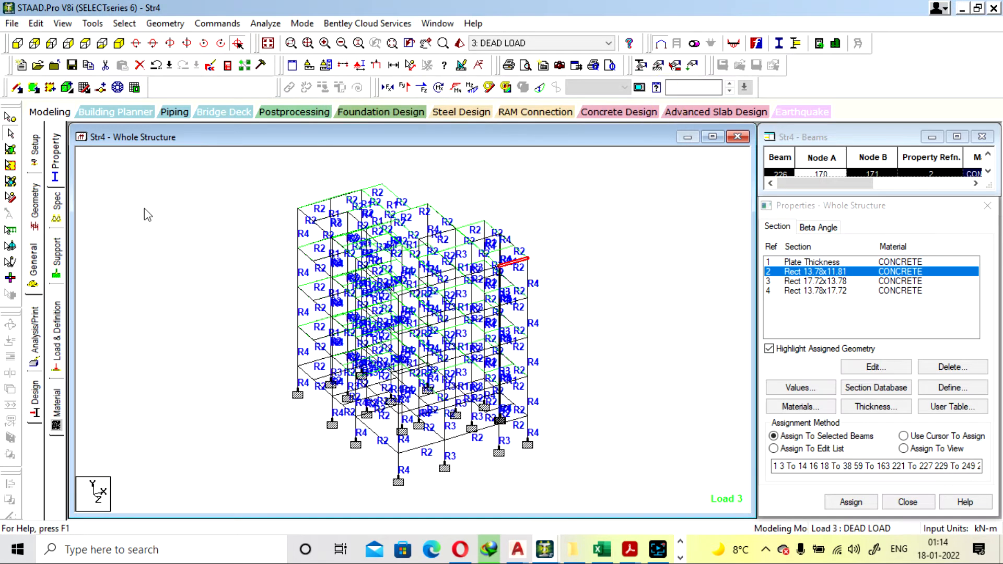
left_click(204, 257)
Select all the top-floor beams with a selection window in a side elevation
left_click(62, 23)
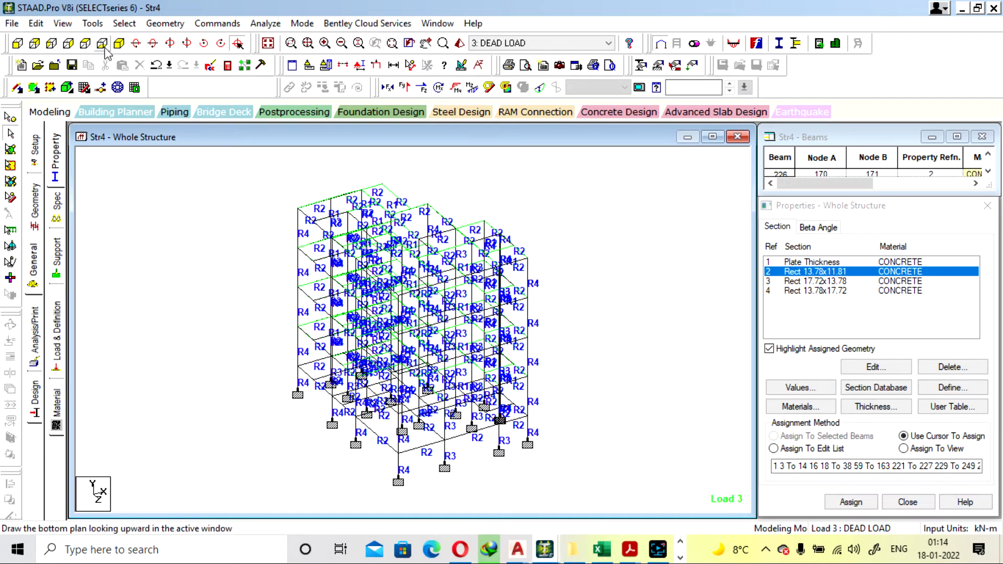
left_click(101, 43)
left_click(119, 43)
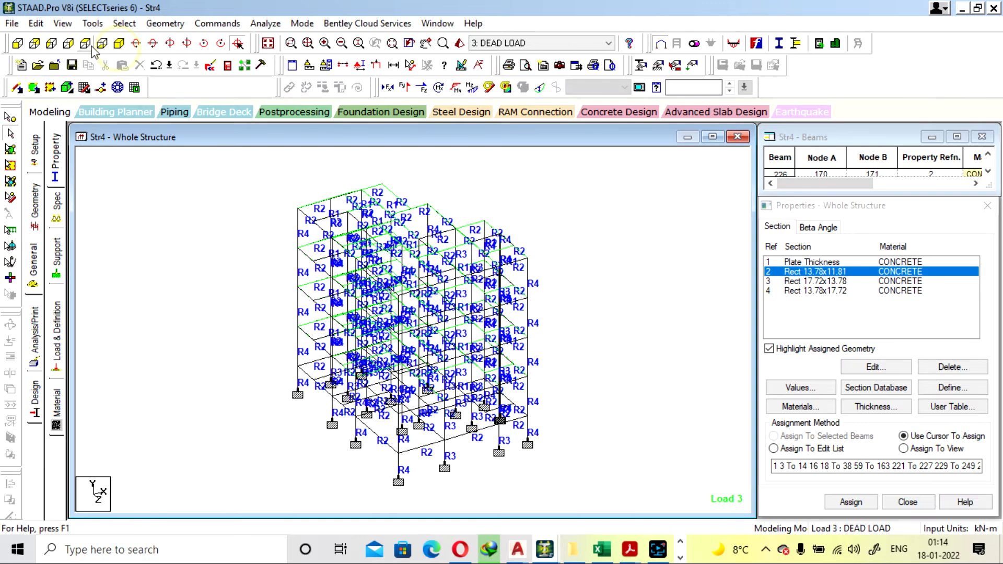
left_click(86, 43)
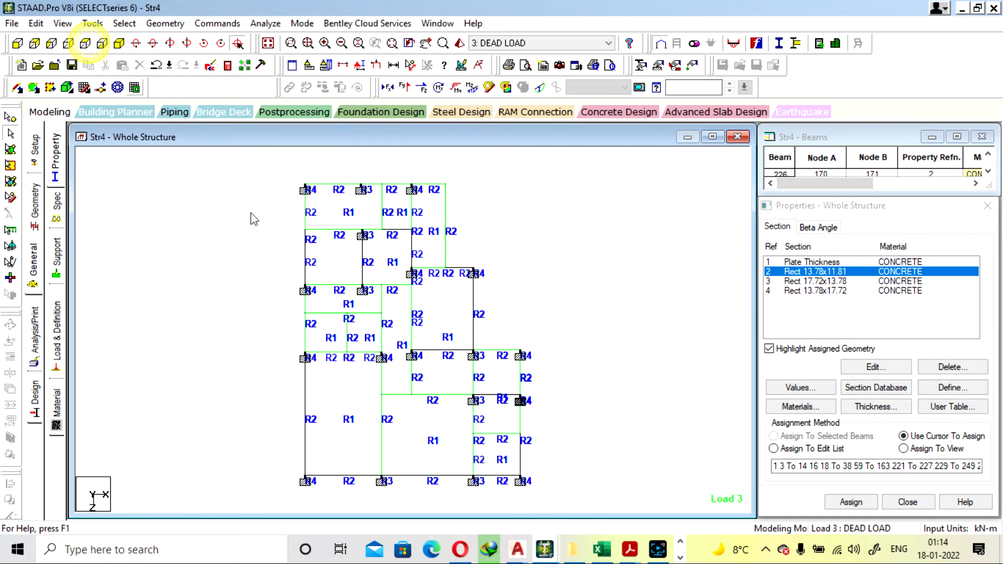
left_click(119, 44)
left_click(102, 45)
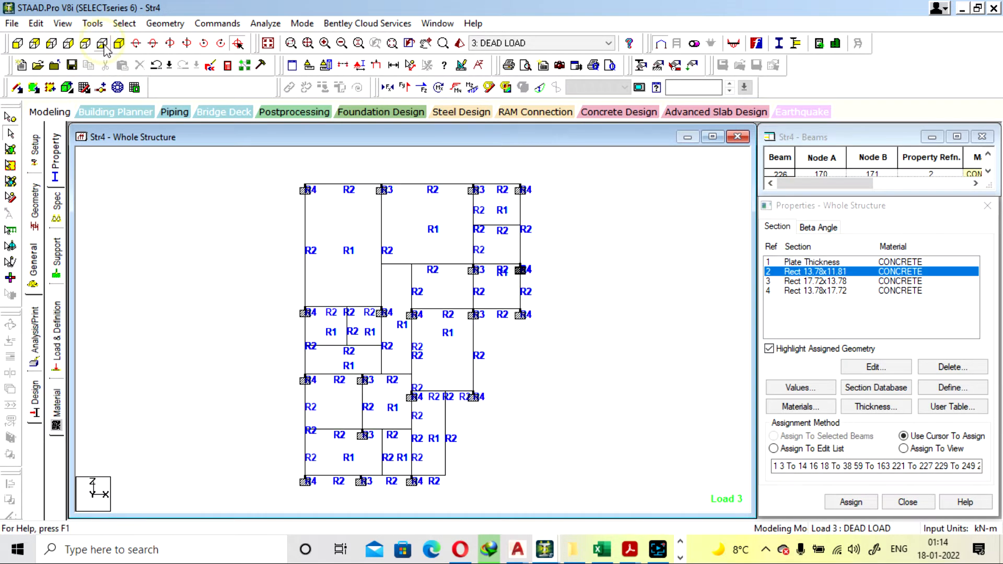
left_click(87, 43)
left_click(52, 45)
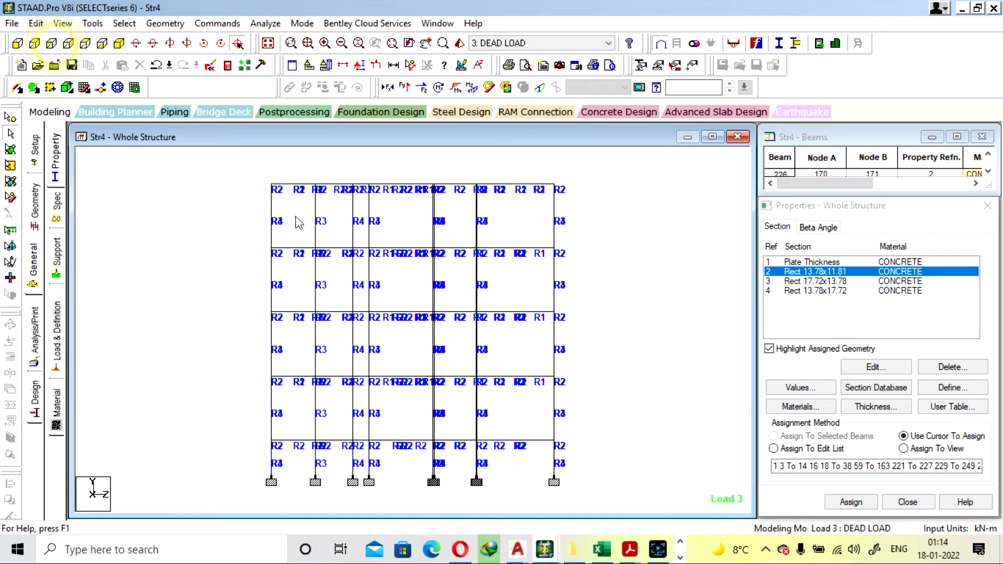
left_click_drag(506, 197, 584, 197)
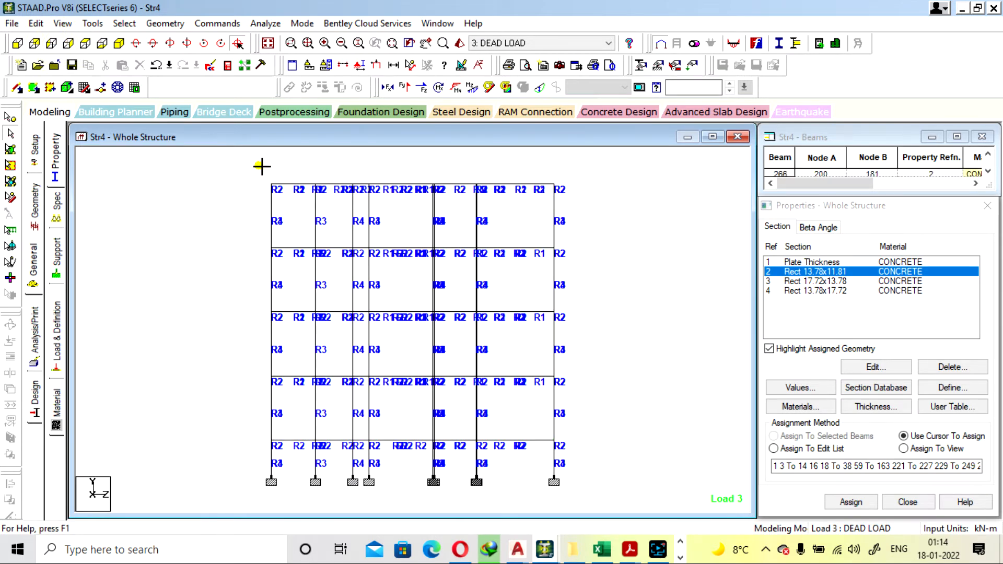
left_click_drag(261, 166, 600, 202)
Open the selected top-floor beams in a separate view window with isometric orientation
left_click(120, 43)
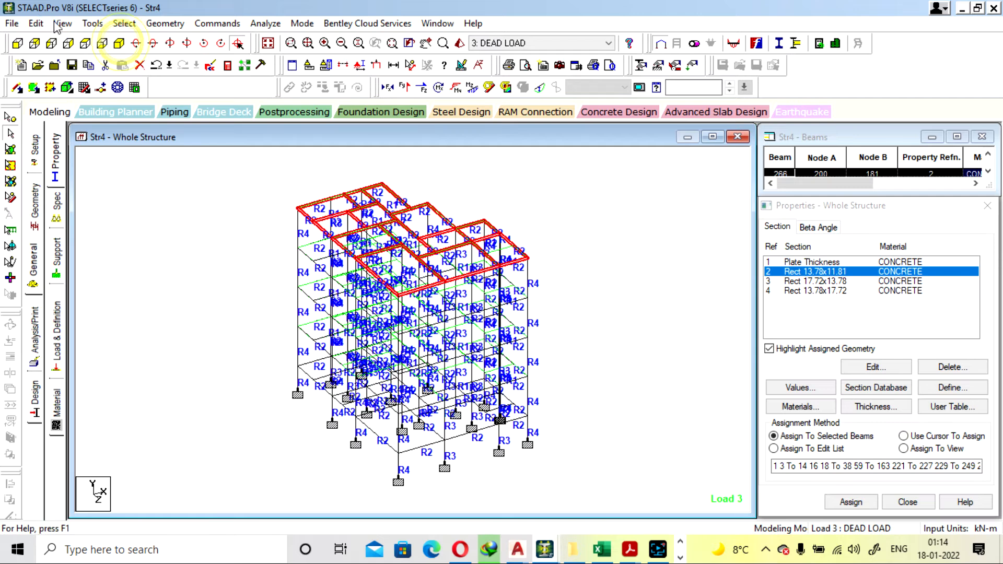
left_click(63, 23)
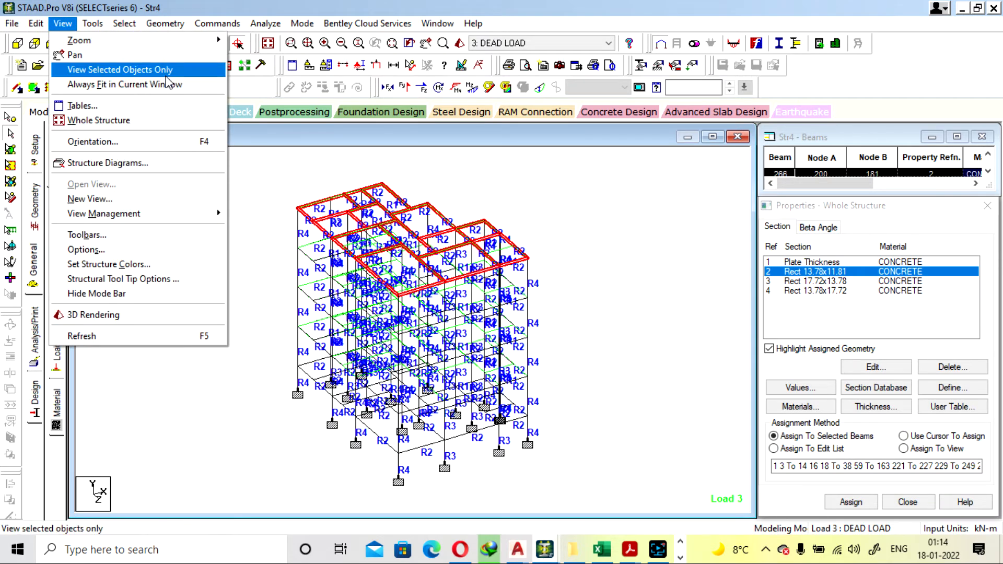
left_click(181, 199)
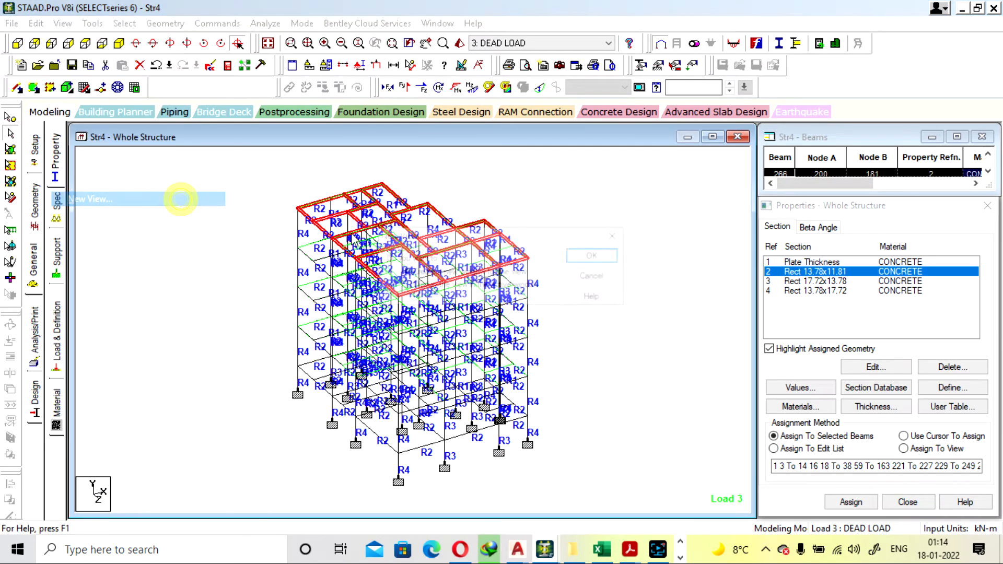
left_click(596, 254)
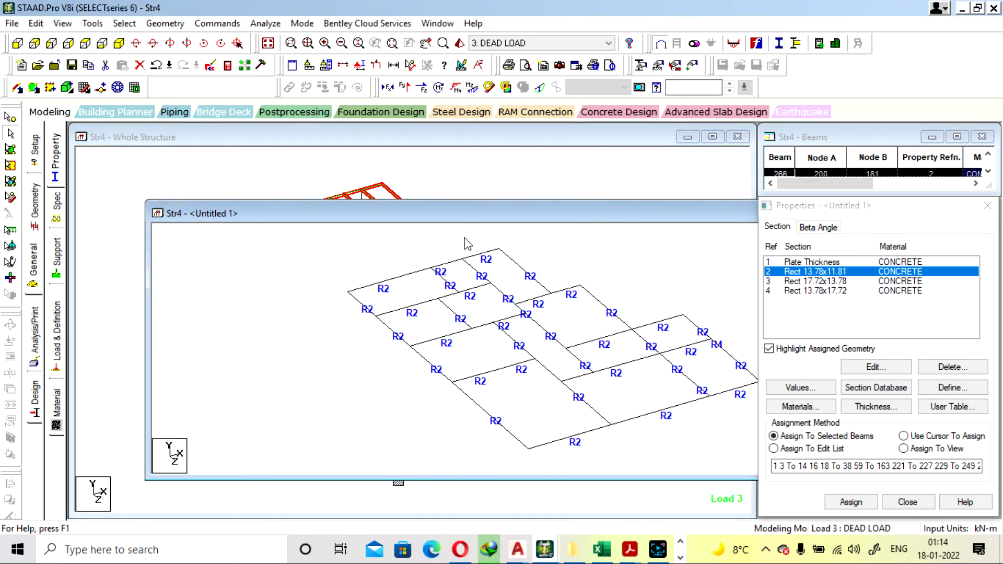
Check the IS-456 concrete design of top-floor beams 221 and 258
double_click(364, 311)
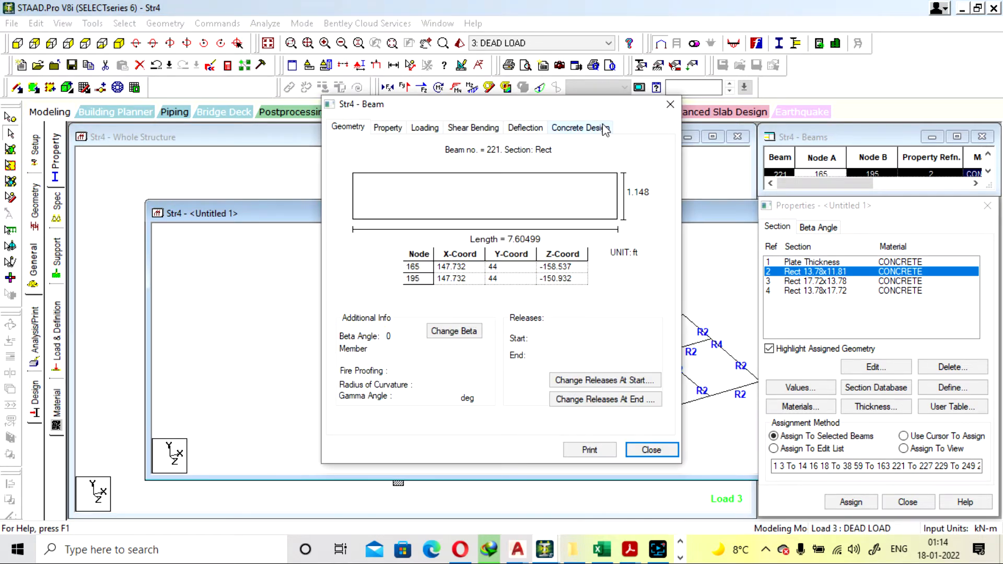
left_click(604, 128)
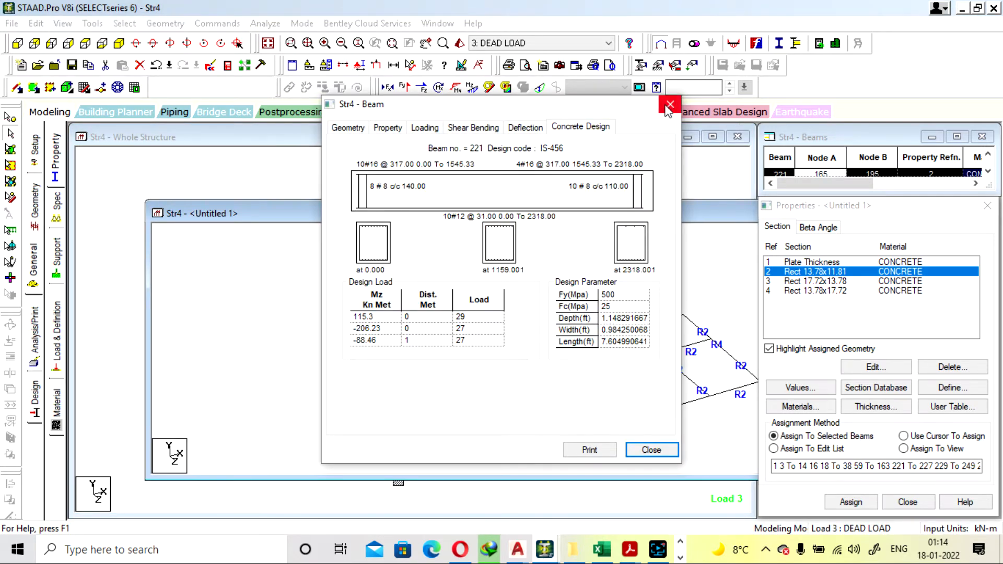
left_click(669, 106)
double_click(398, 338)
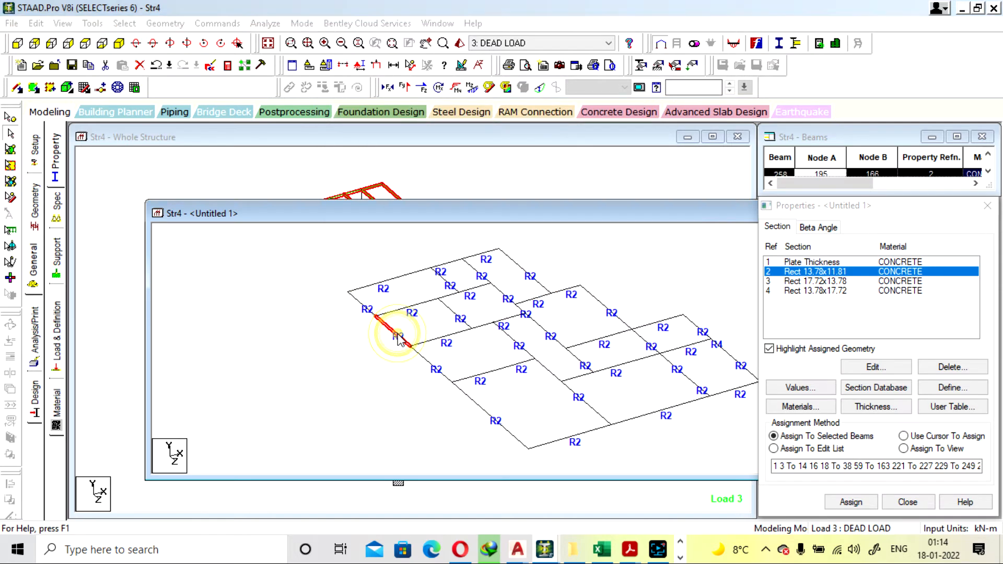
left_click(597, 128)
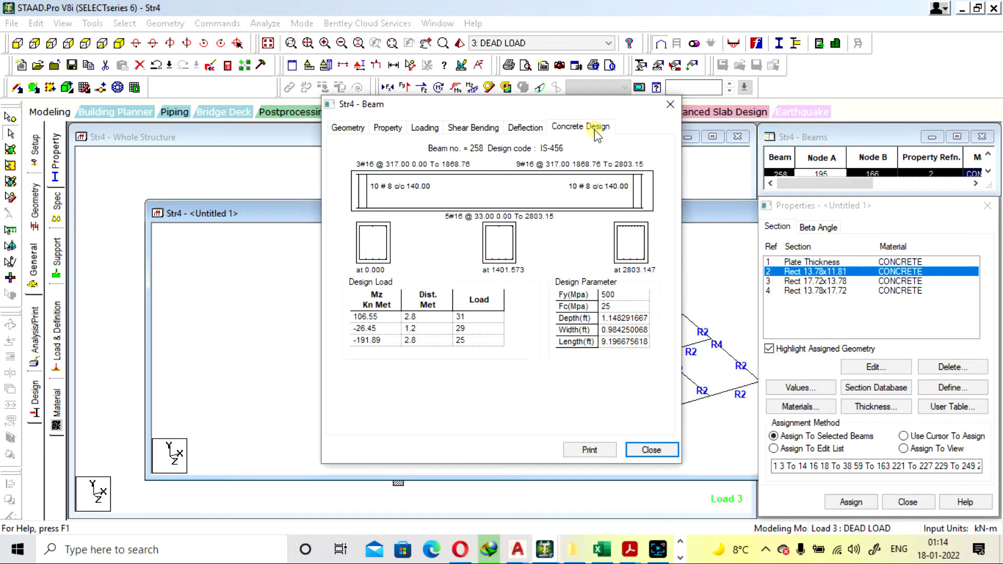
left_click(667, 105)
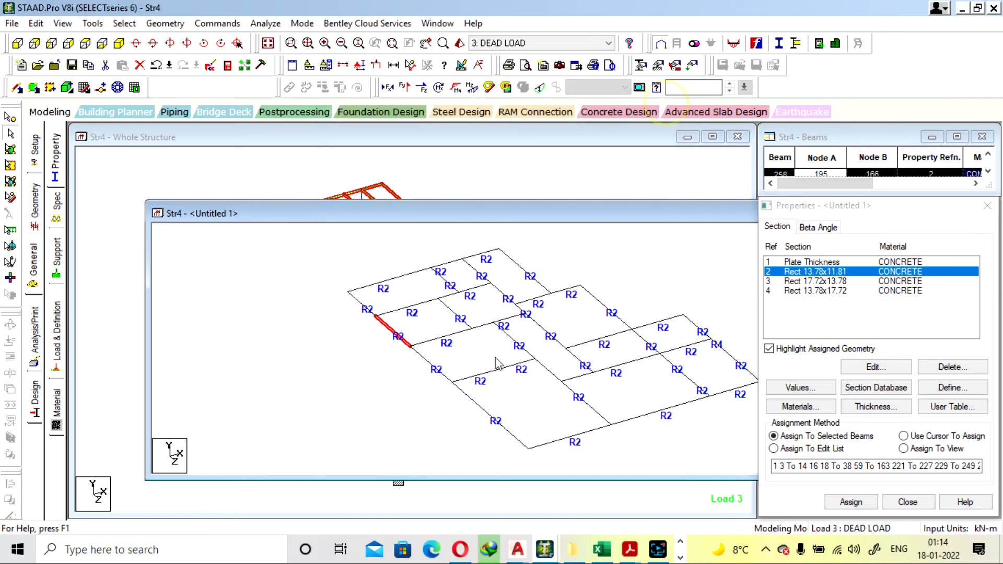
Check the concrete design of top-floor beam 222 and close the separate beam view
double_click(439, 378)
left_click(599, 129)
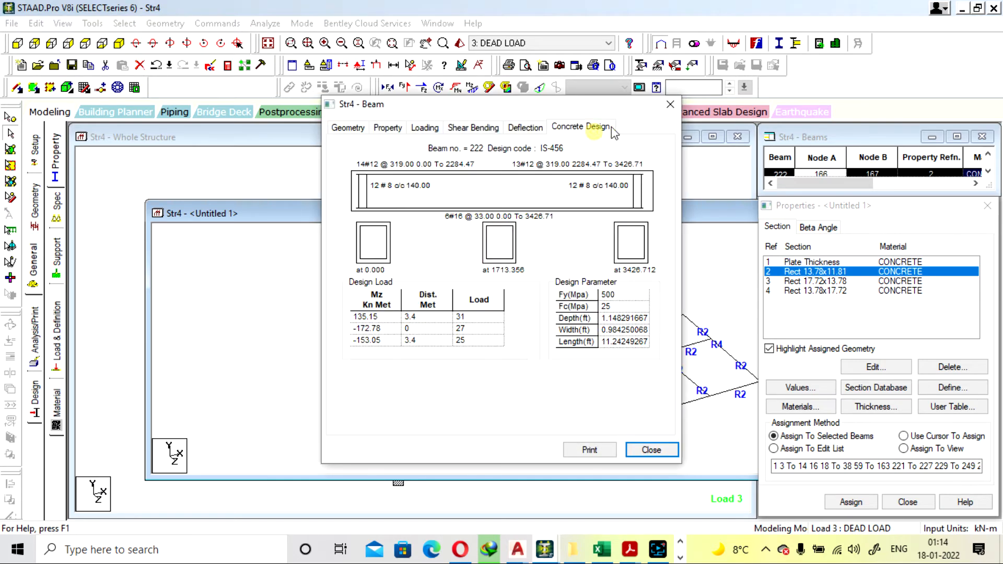
left_click(668, 104)
left_click_drag(657, 216, 562, 222)
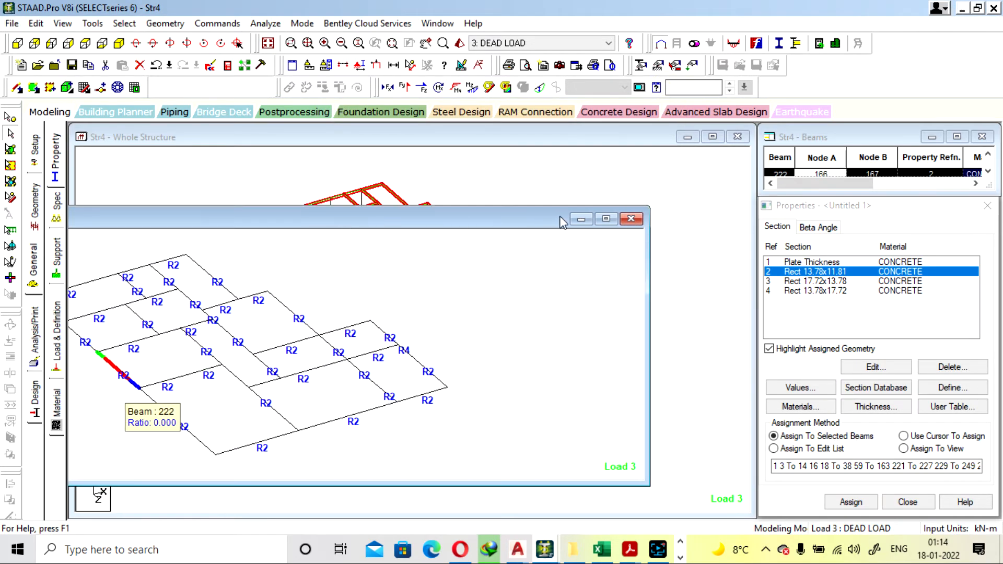
left_click(630, 219)
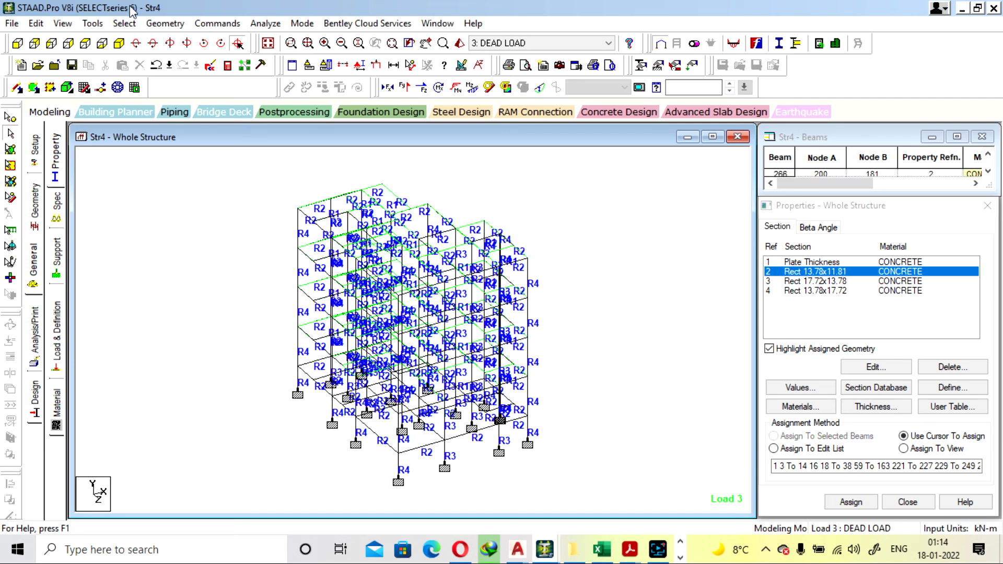
Select all members parallel to the Y axis and display only these columns
left_click(125, 23)
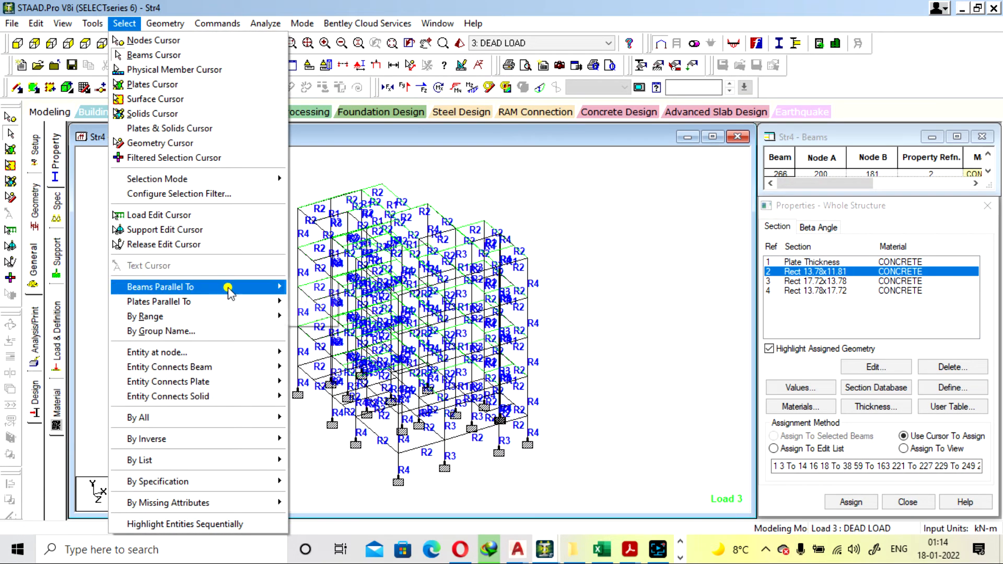
left_click(308, 302)
left_click(63, 23)
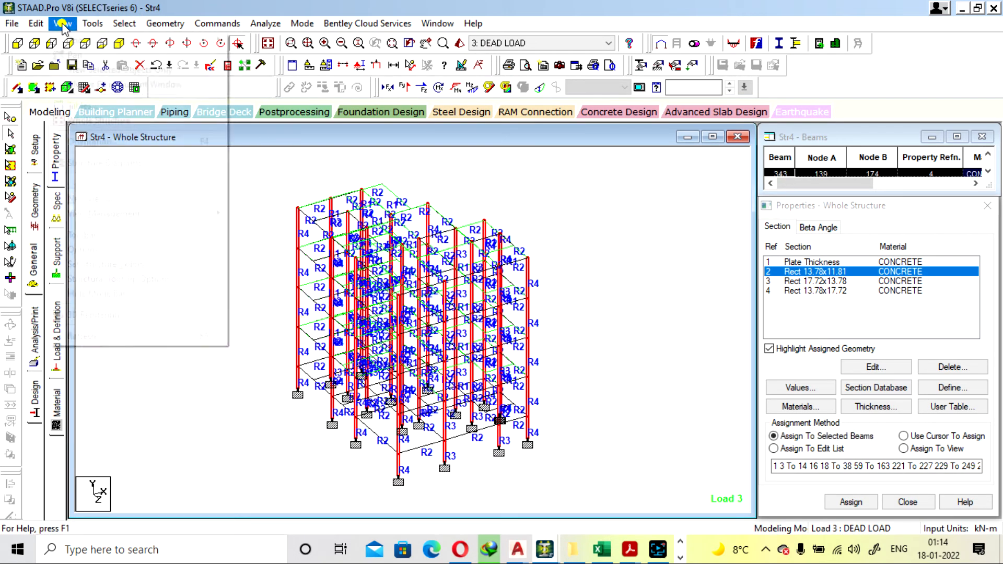
left_click(120, 67)
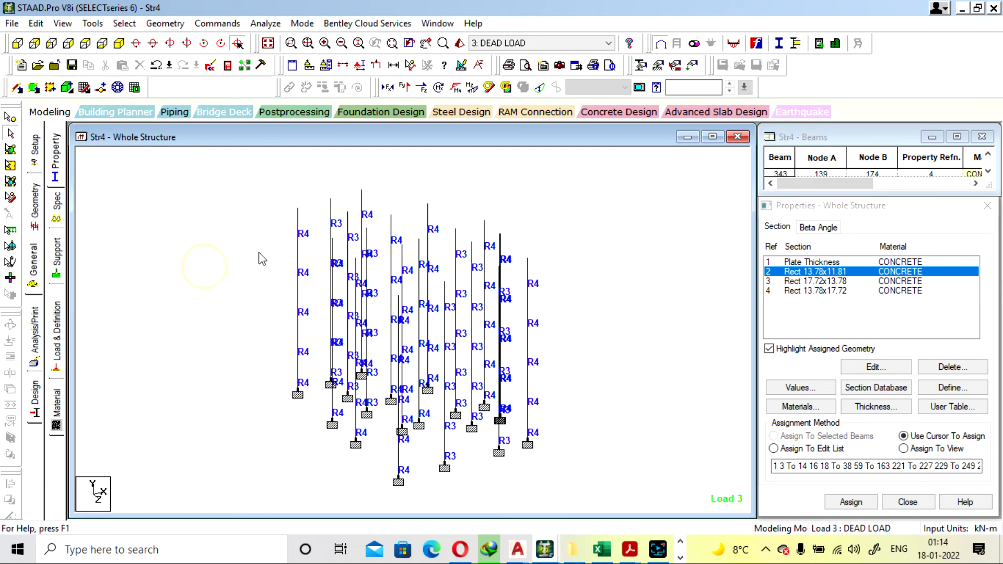
Select the row of four columns behind the middle of the plan and open them in a new isometric view window
left_click(85, 43)
left_click_drag(269, 172, 478, 204)
left_click_drag(202, 253, 604, 336)
left_click(62, 23)
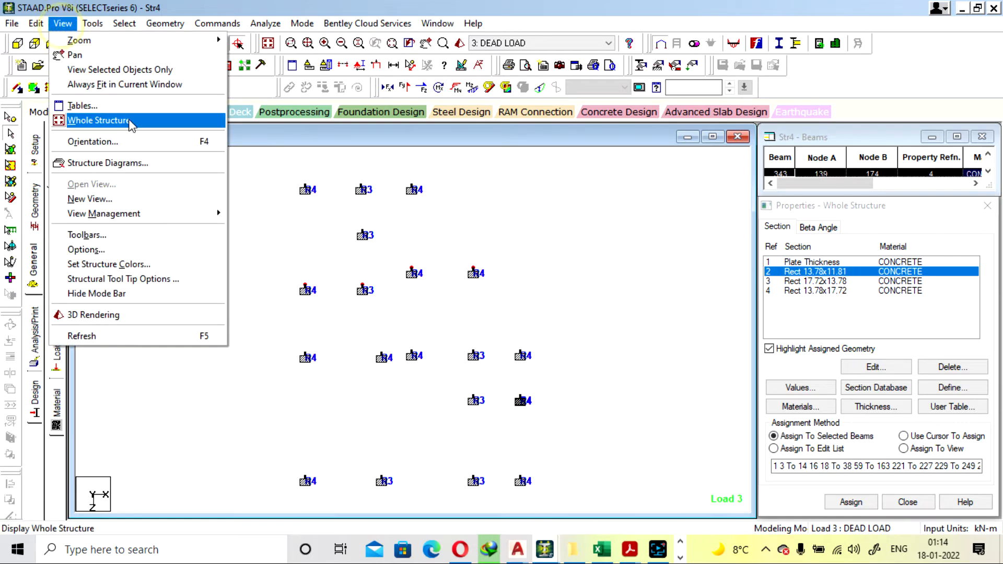
left_click(137, 200)
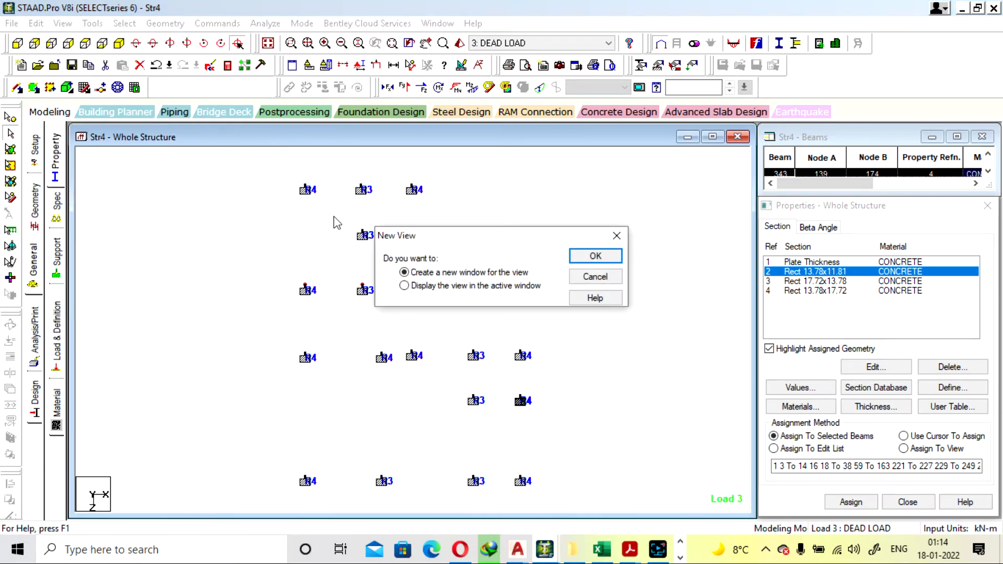
left_click(600, 259)
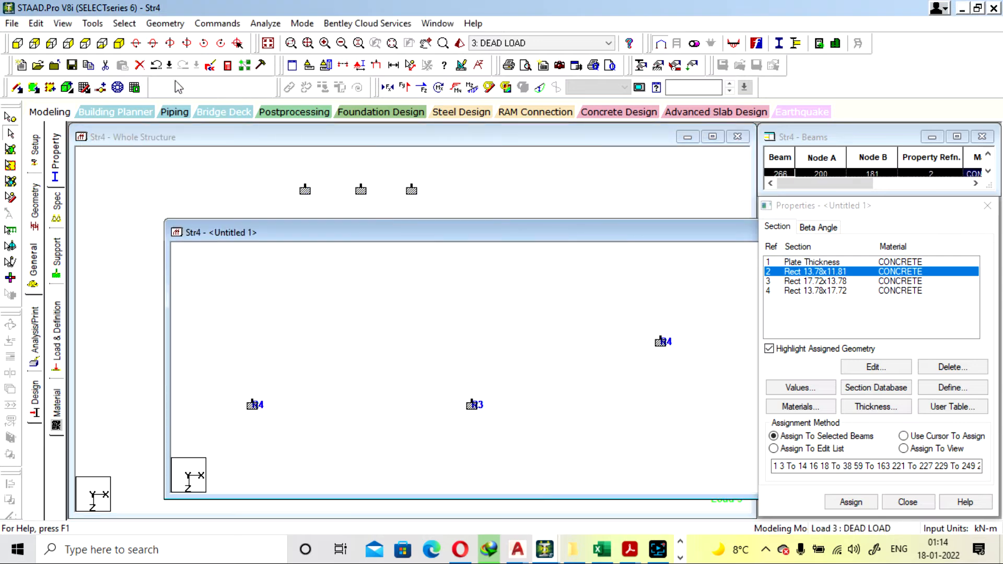
left_click(119, 43)
Check the IS-456 concrete design of top-storey columns 269 (R4) and 282 (R3)
left_click(529, 456)
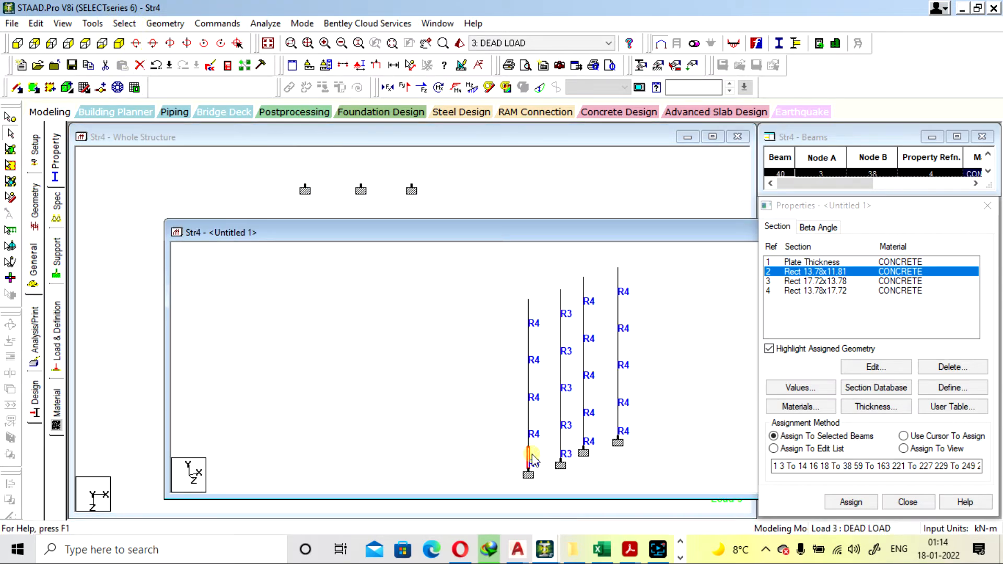
double_click(530, 316)
left_click(580, 126)
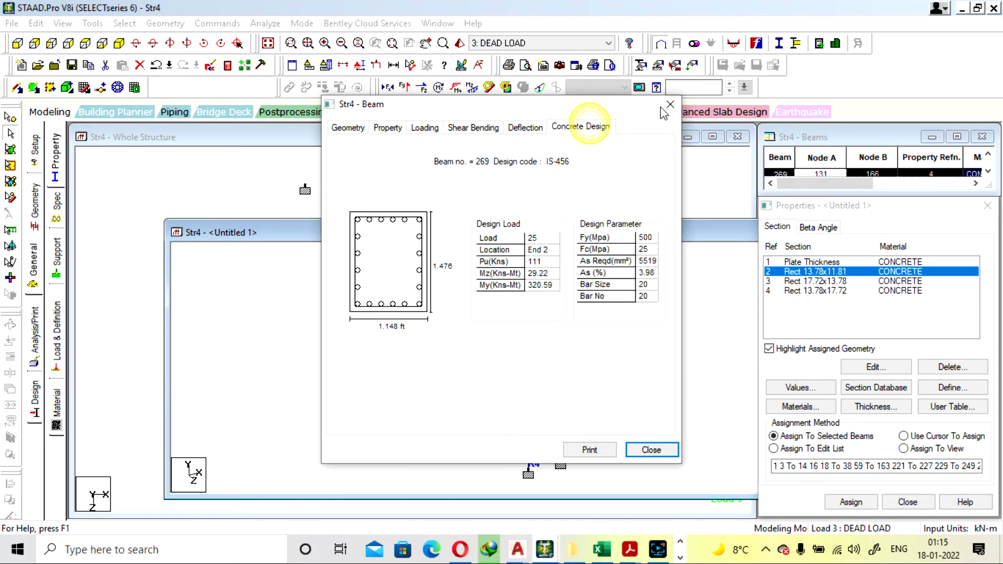
left_click(670, 105)
left_click(561, 308)
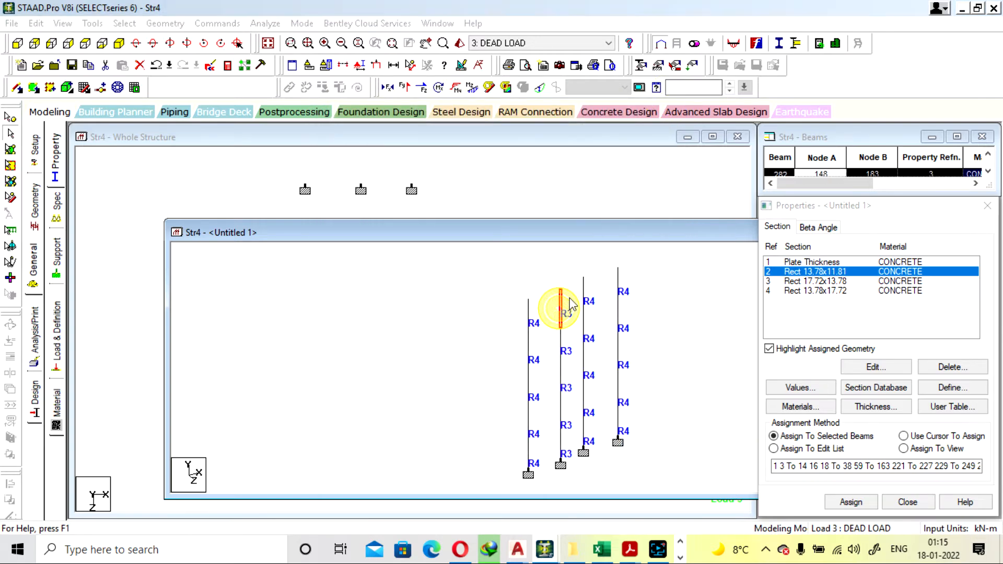
double_click(561, 307)
left_click(580, 126)
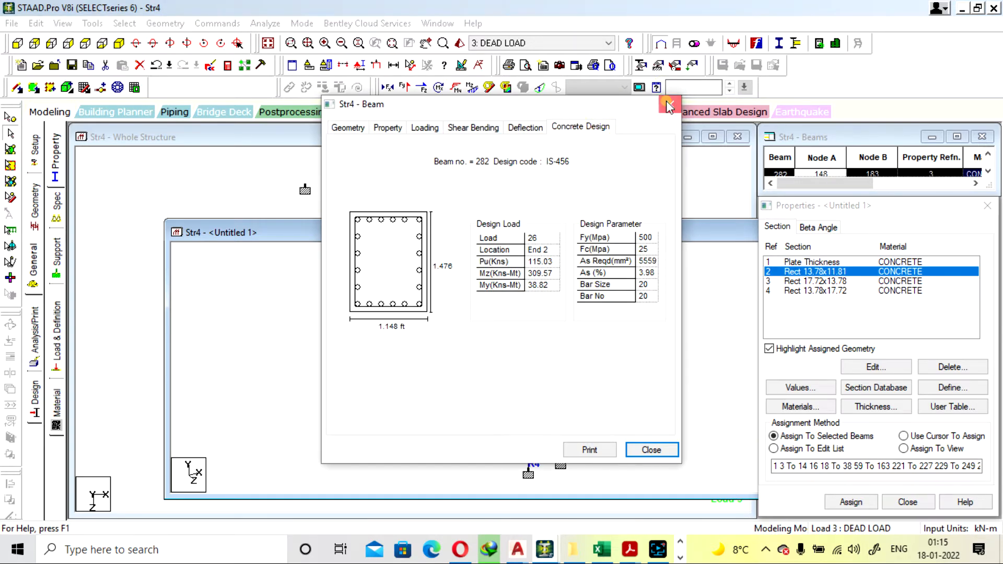
Check the IS-456 concrete design of top-storey R4 columns 277 and 343 in the separate view
left_click(670, 105)
left_click(583, 298)
double_click(581, 292)
left_click(597, 130)
left_click(669, 104)
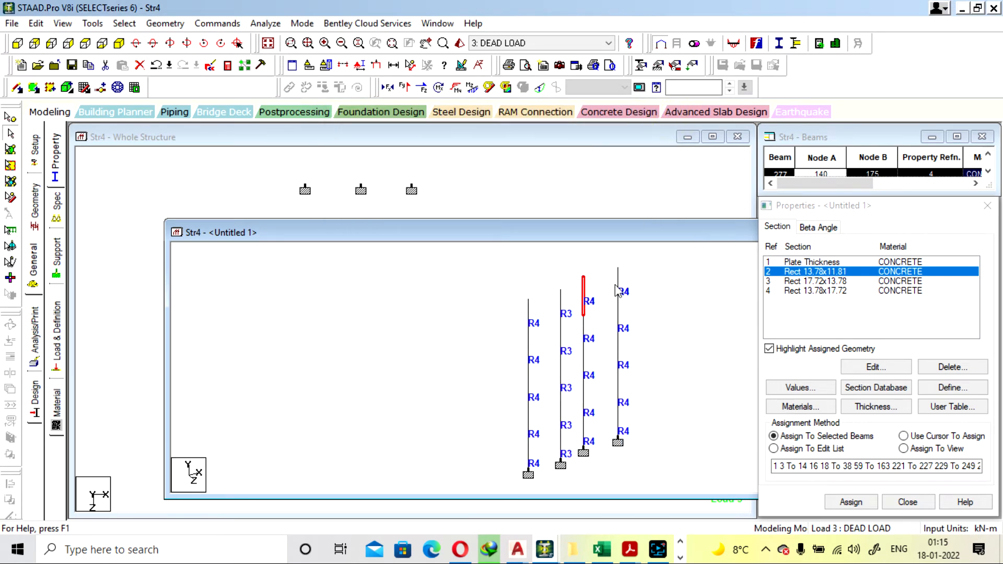
left_click(616, 285)
double_click(616, 285)
left_click(598, 128)
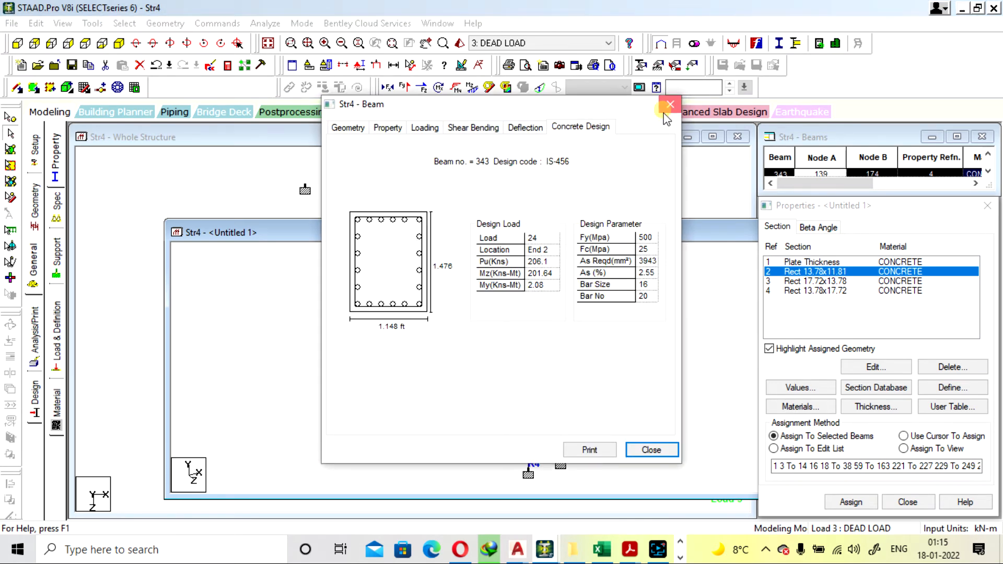
left_click(670, 104)
Open the member details of lower-storey column 48, close them and clear the selection
left_click(618, 416)
double_click(617, 415)
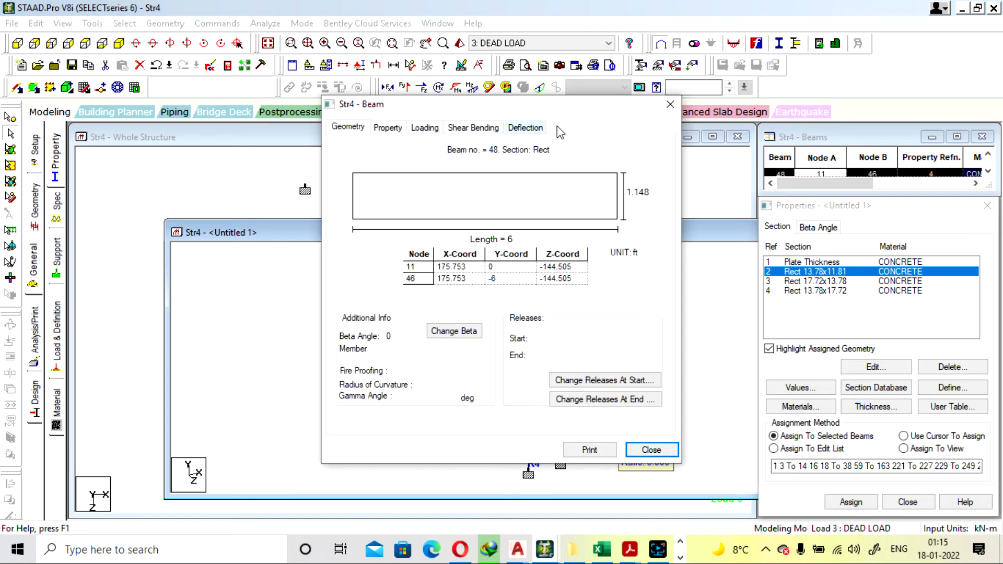
left_click(670, 104)
left_click(669, 321)
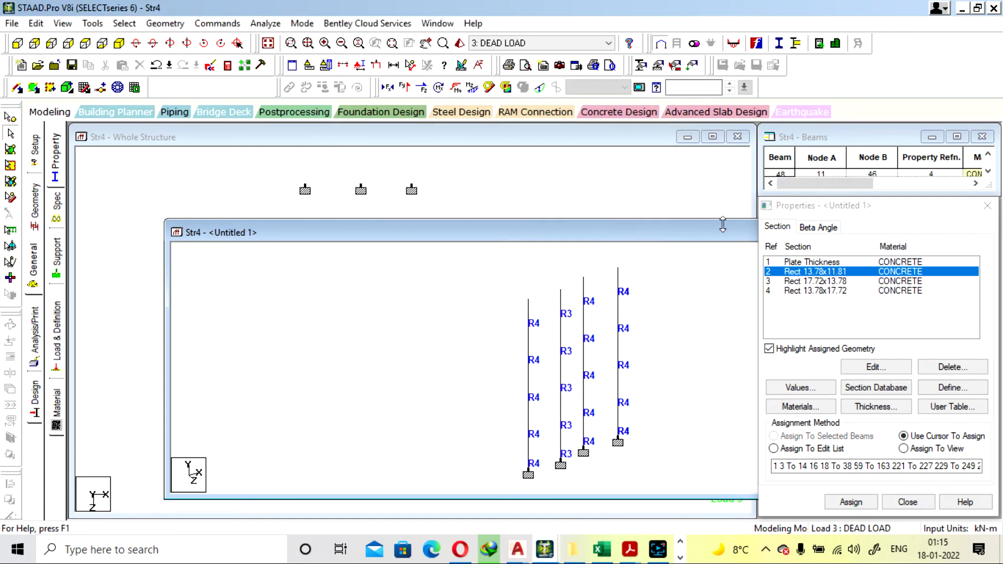
Close the separate column view and display the whole structure in isometric view with all members shown
left_click_drag(722, 236, 394, 238)
left_click(640, 235)
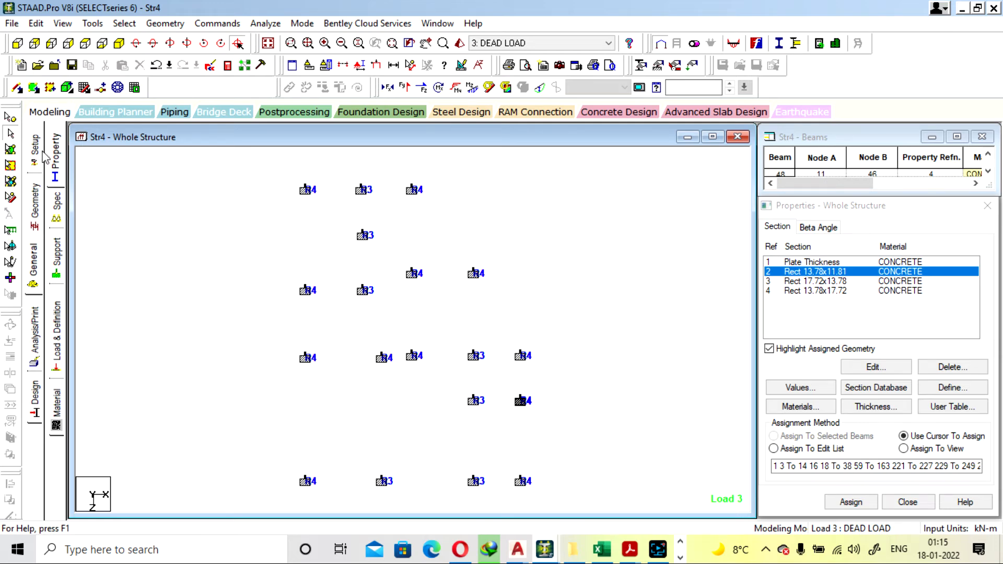
left_click(119, 43)
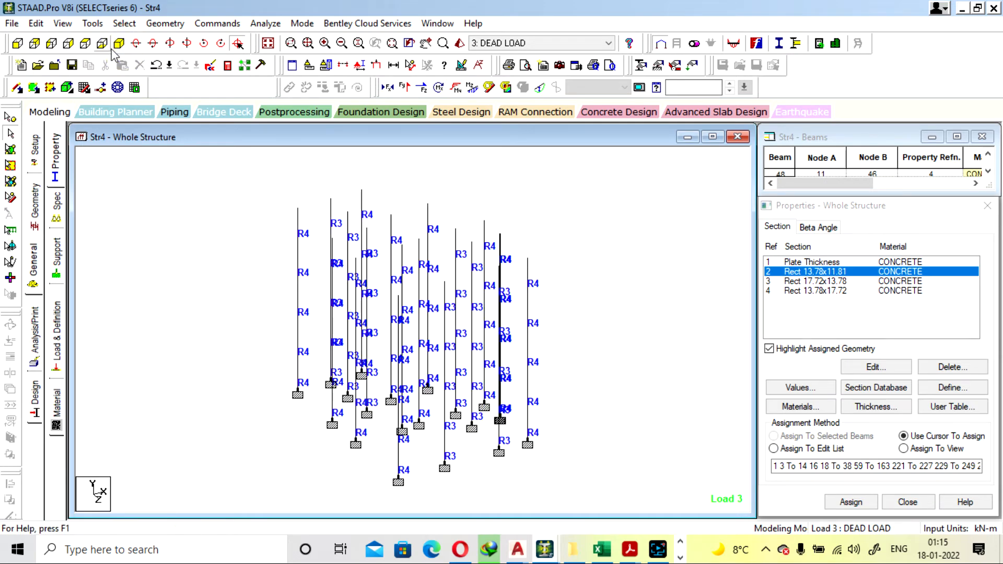
left_click(268, 43)
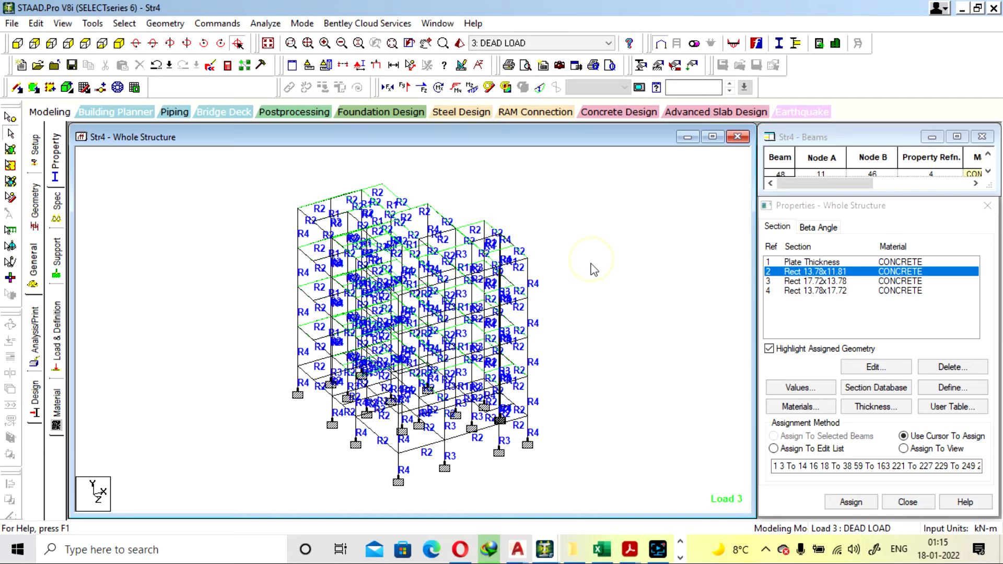
Highlight the members assigned section Rect 13.78x17.72 and clear the selection
left_click(830, 290)
left_click(690, 280)
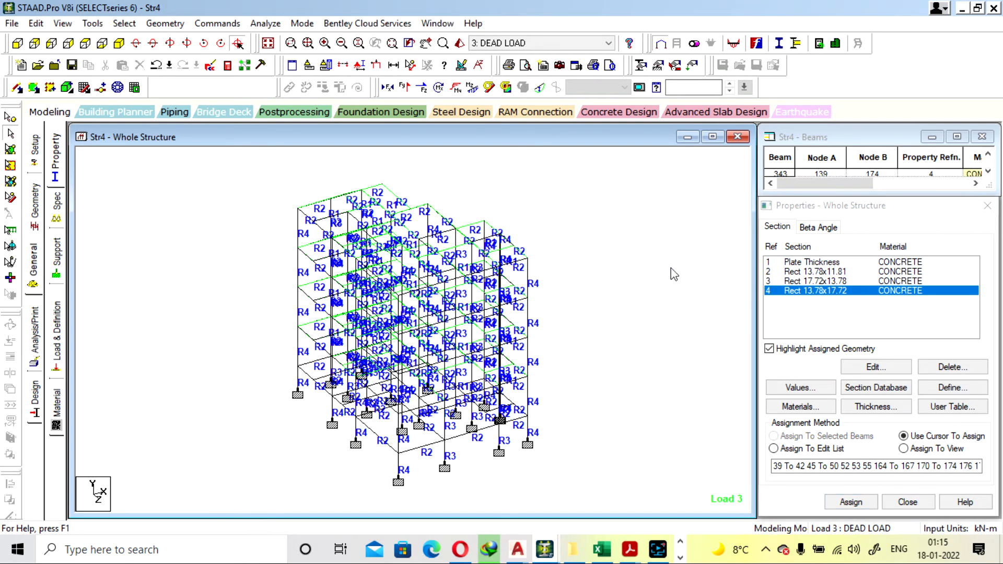
left_click(671, 265)
Open the analysis output and read through the warnings and the IS-456 design results of beams 1 to 6
left_click(224, 64)
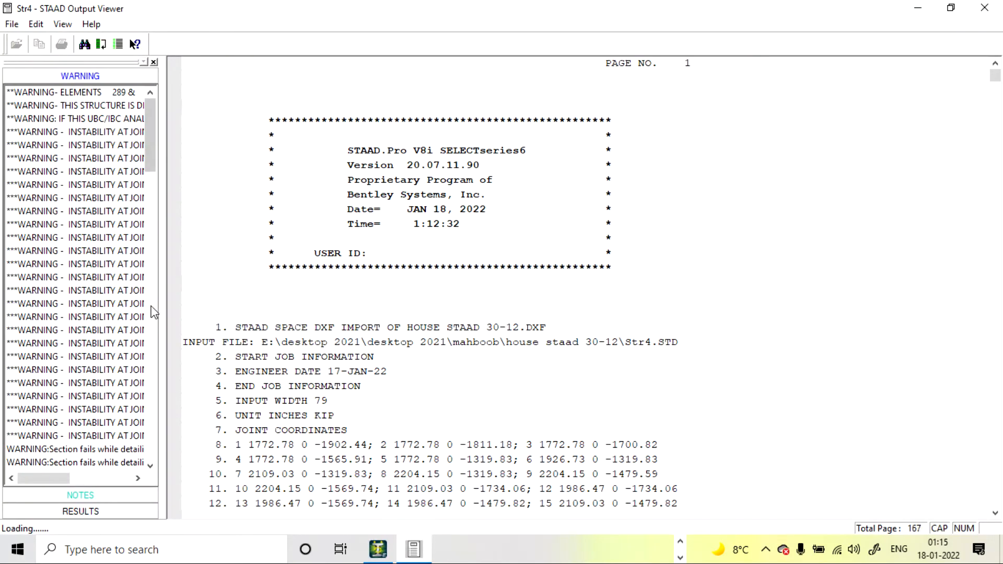
left_click_drag(152, 125, 154, 449)
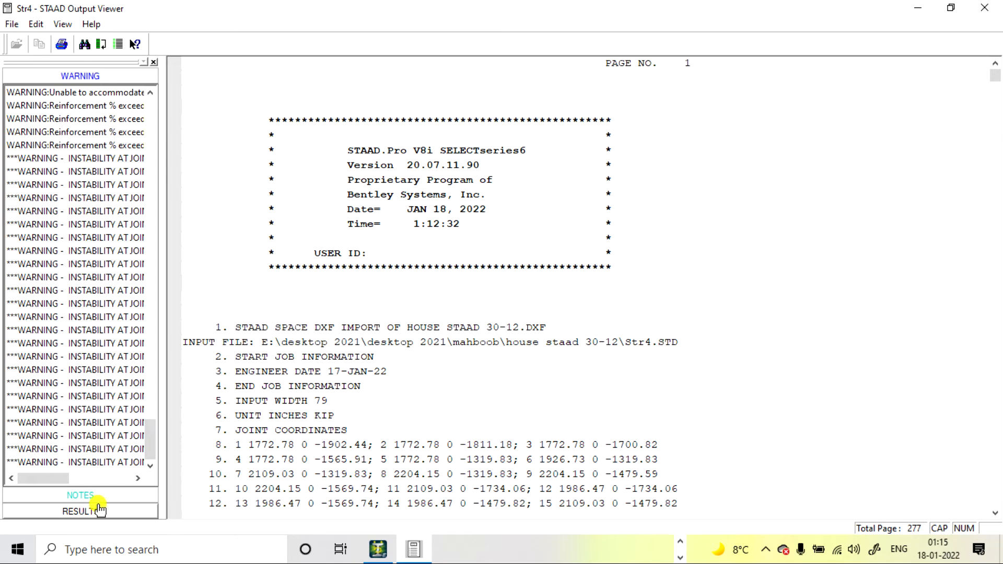
left_click(84, 510)
left_click(22, 244)
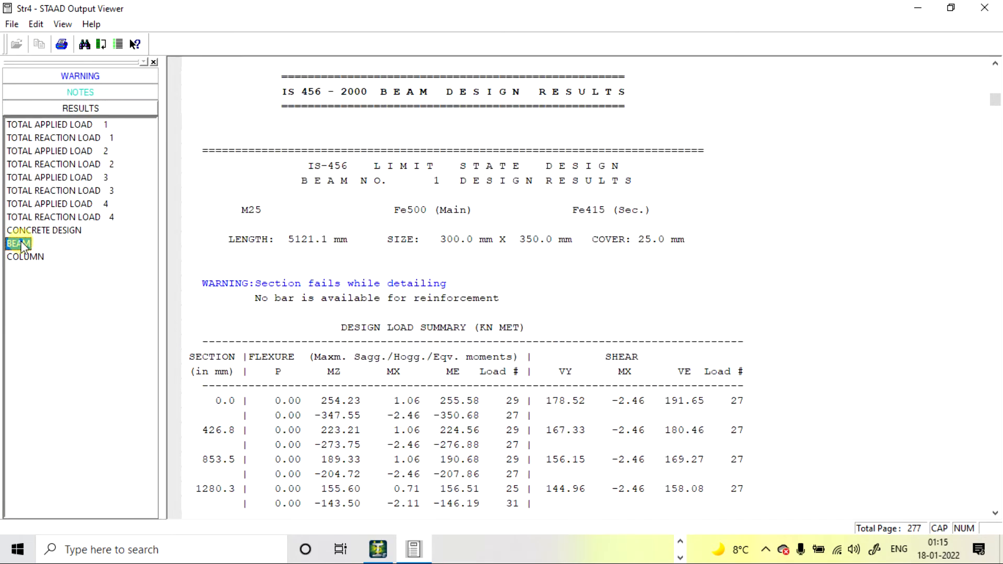
scroll(431, 230, "down", 15)
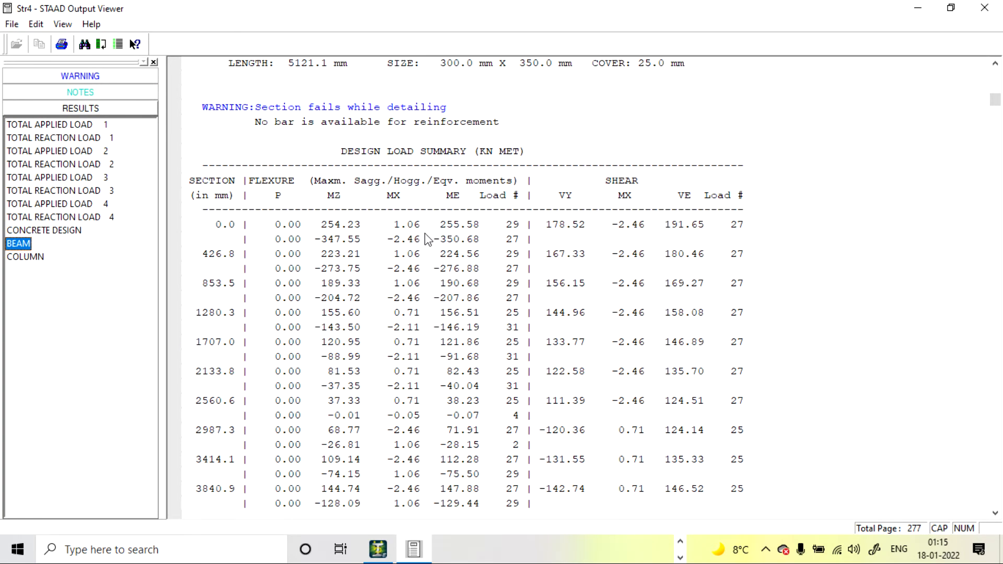
scroll(428, 236, "down", 20)
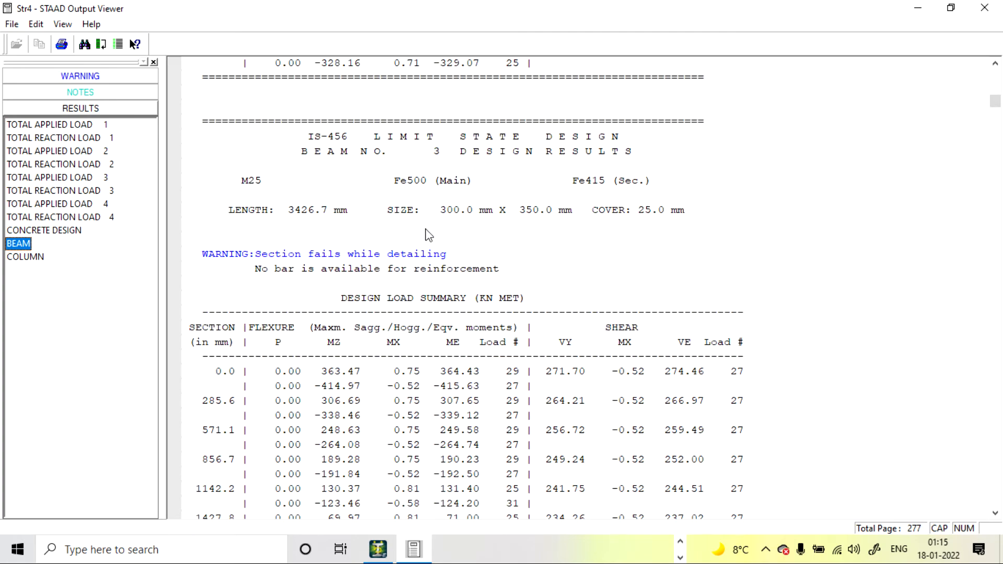
scroll(413, 230, "up", 3)
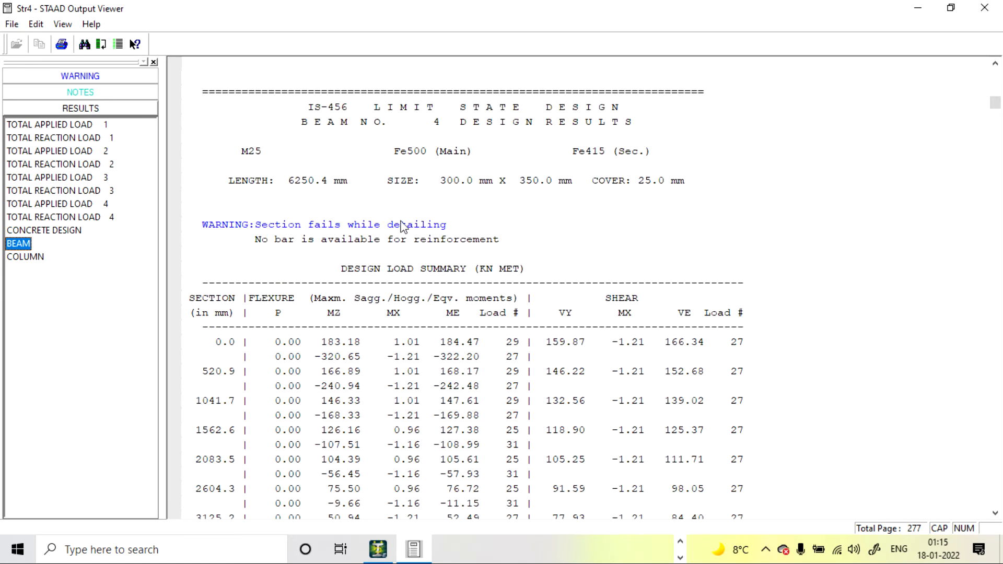
scroll(415, 239, "down", 20)
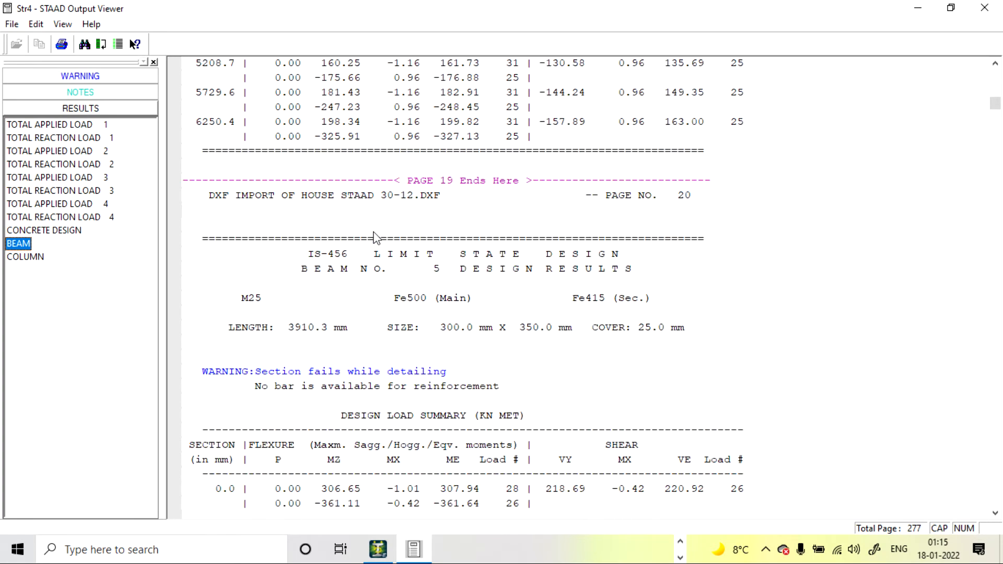
scroll(379, 239, "down", 20)
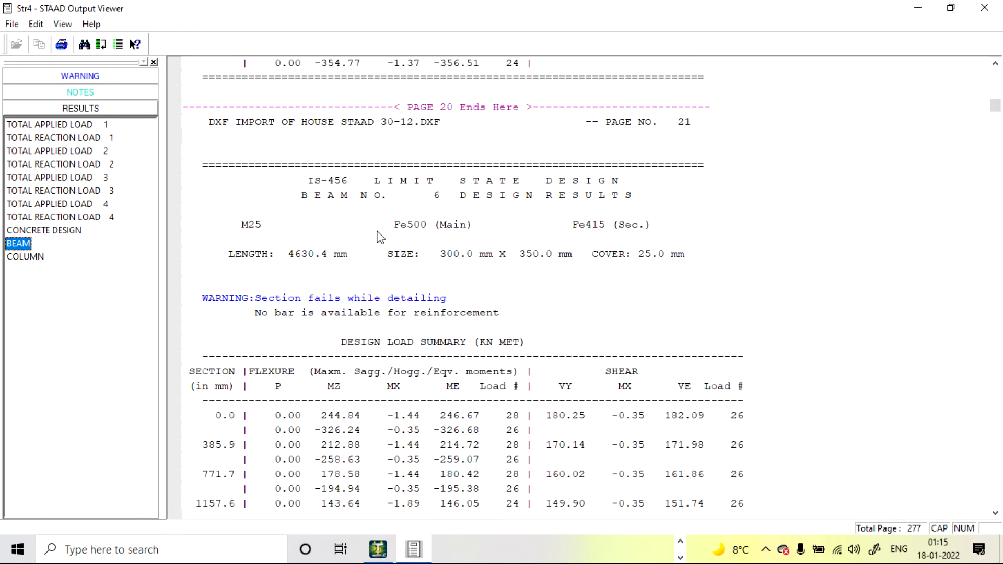
Read the IS-456 column design results from column 39 to column 43 for section adequacy
left_click(40, 257)
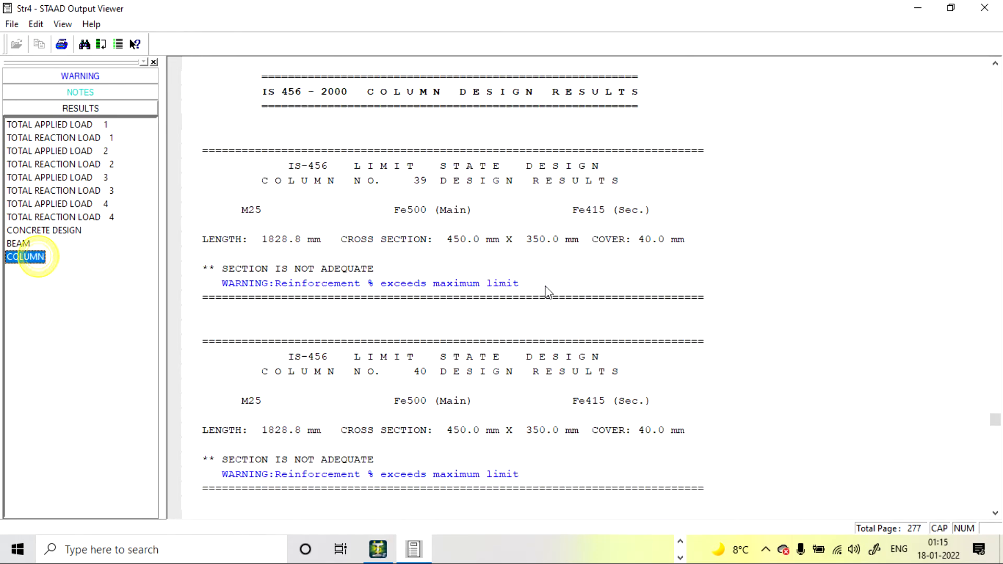
scroll(547, 290, "down", 3)
scroll(543, 286, "up", 1)
scroll(336, 255, "up", 1)
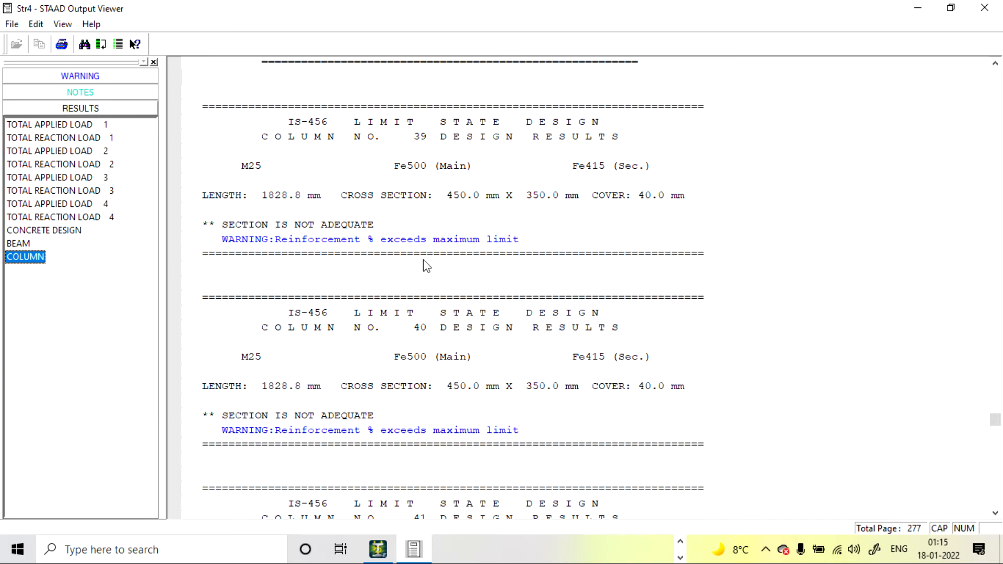
scroll(517, 231, "down", 15)
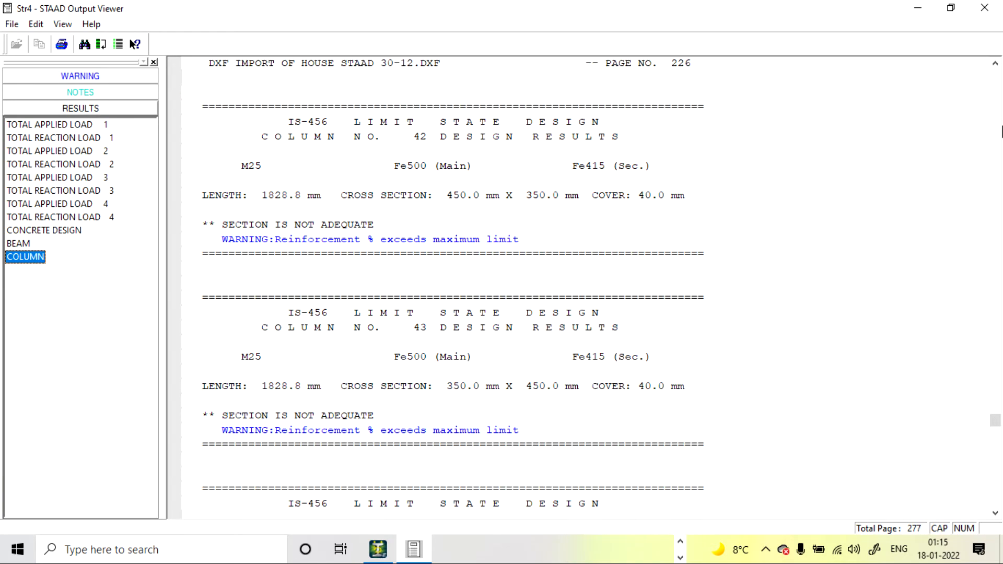
Examine the required and provided reinforcement summaries of beam 236 in the output file
left_click_drag(995, 421, 989, 368)
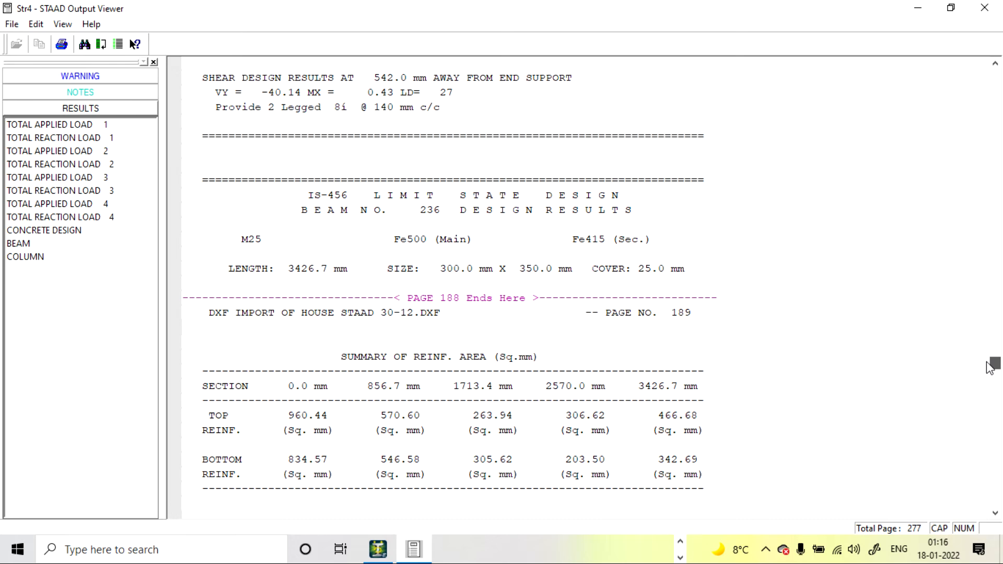
scroll(454, 271, "down", 2)
scroll(463, 275, "up", 2)
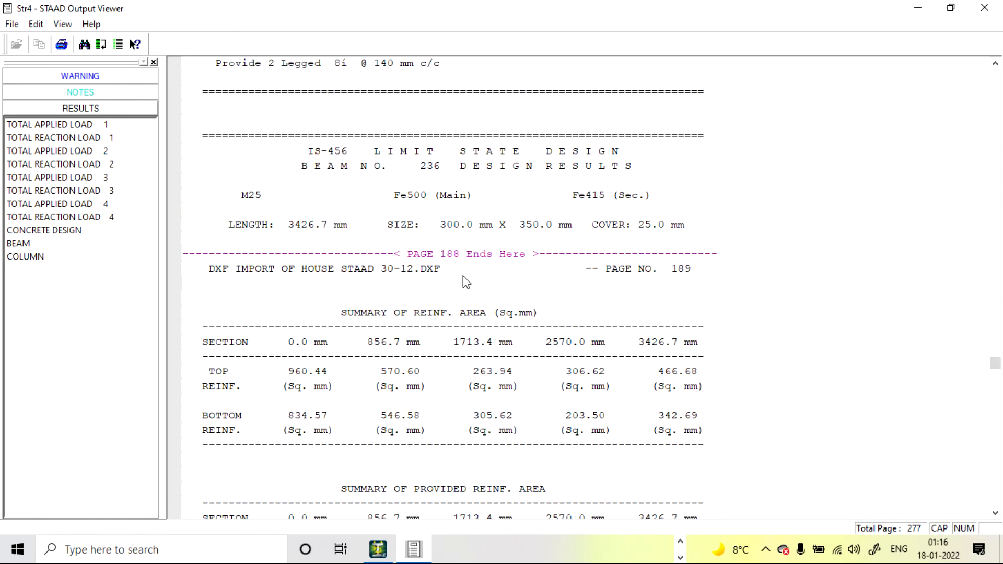
scroll(381, 223, "down", 3)
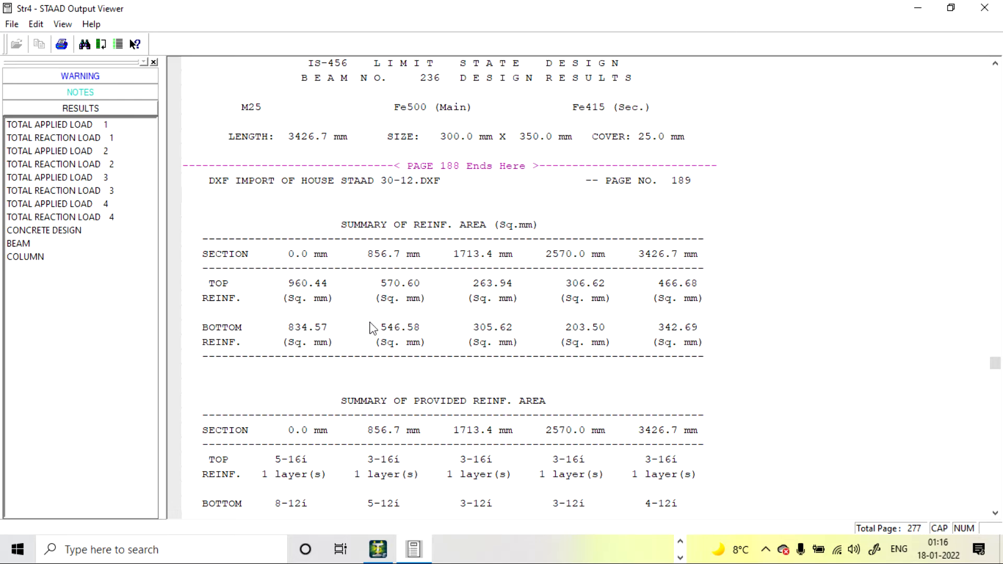
scroll(373, 328, "down", 2)
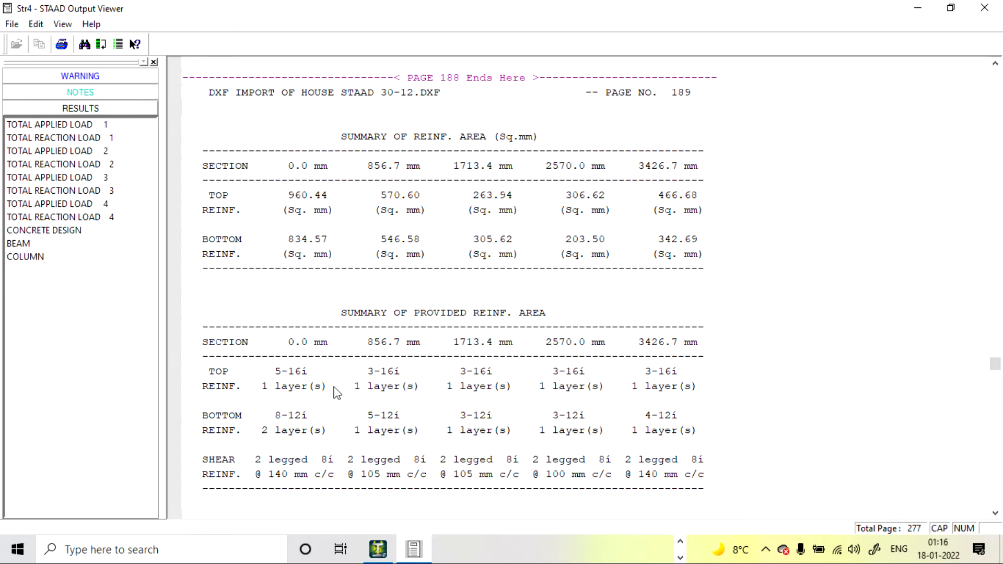
scroll(308, 375, "down", 2)
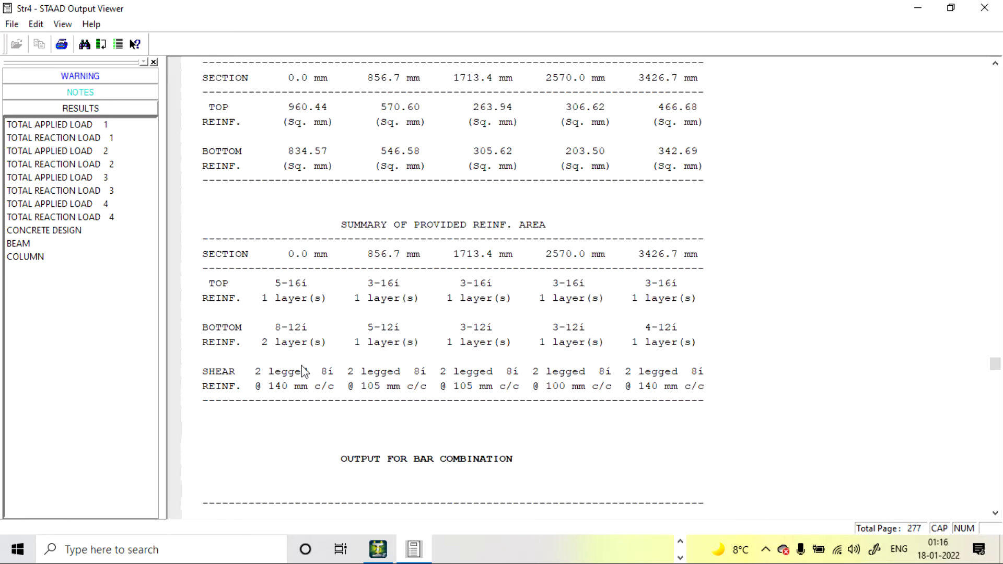
scroll(305, 371, "up", 1)
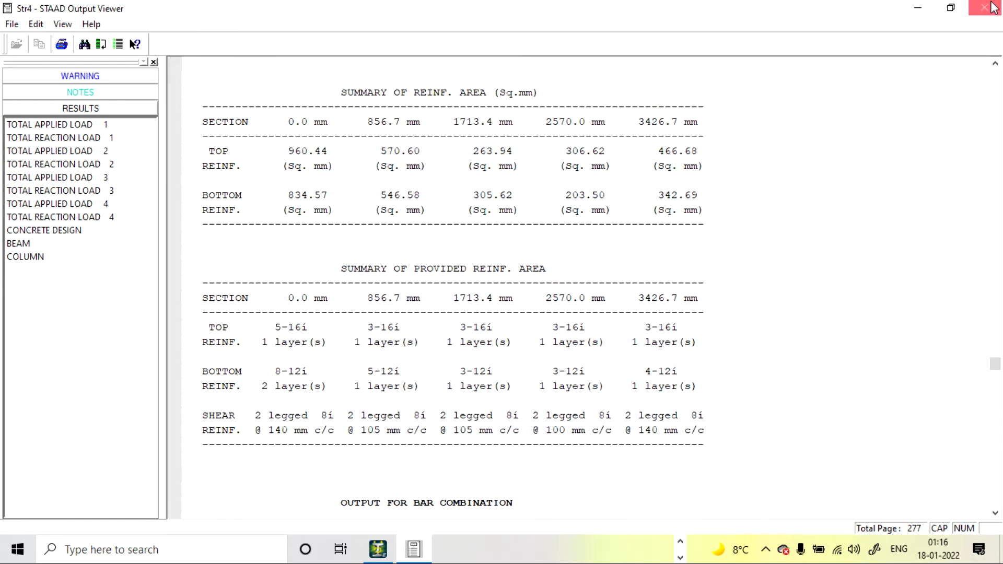
Minimize the output viewer, switch to the PLOT HOME EXCEL workbook and show the start of the STEEL REQUIRED sheet
left_click(918, 7)
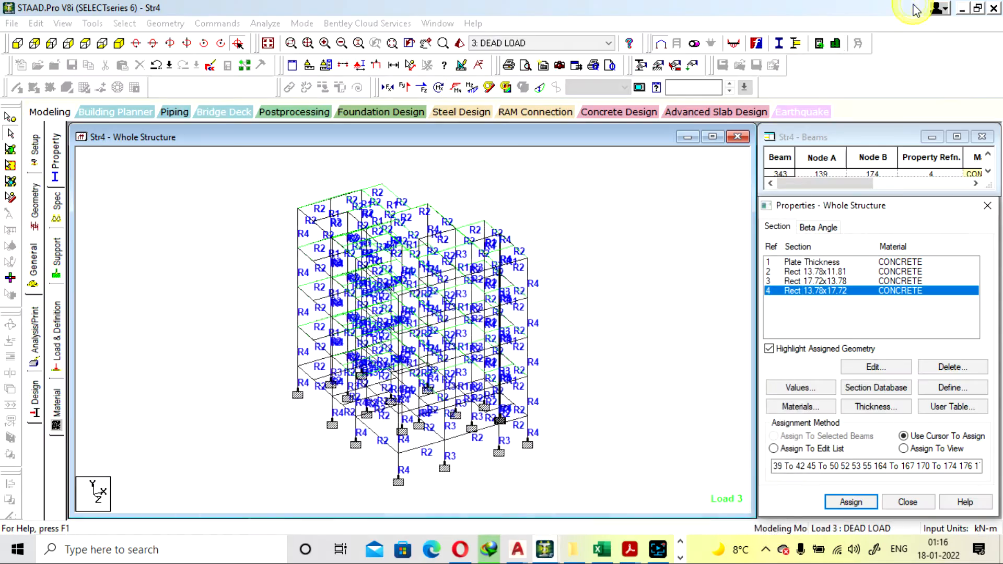
left_click(601, 549)
left_click(323, 509)
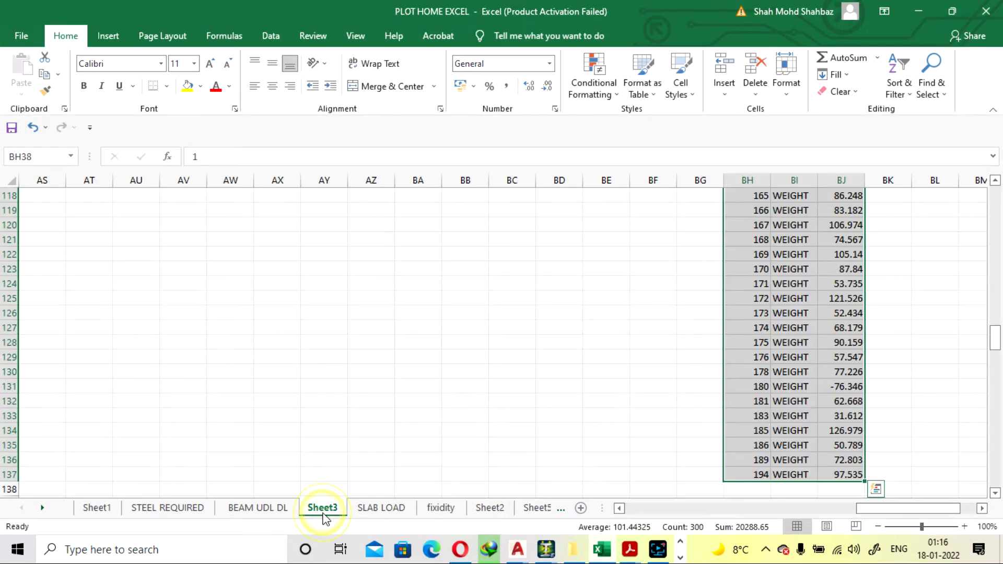
left_click(280, 509)
left_click(192, 509)
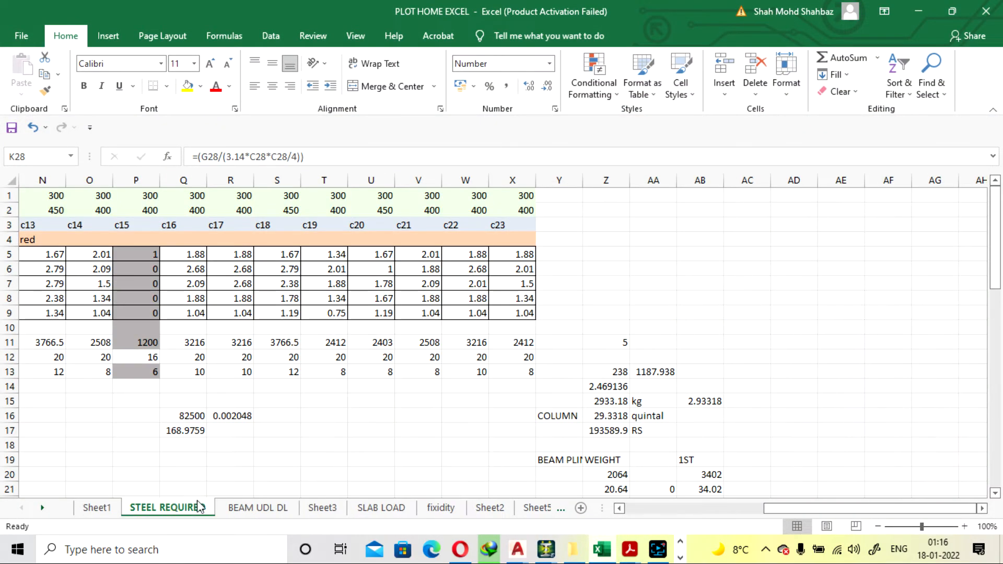
left_click_drag(804, 510, 398, 479)
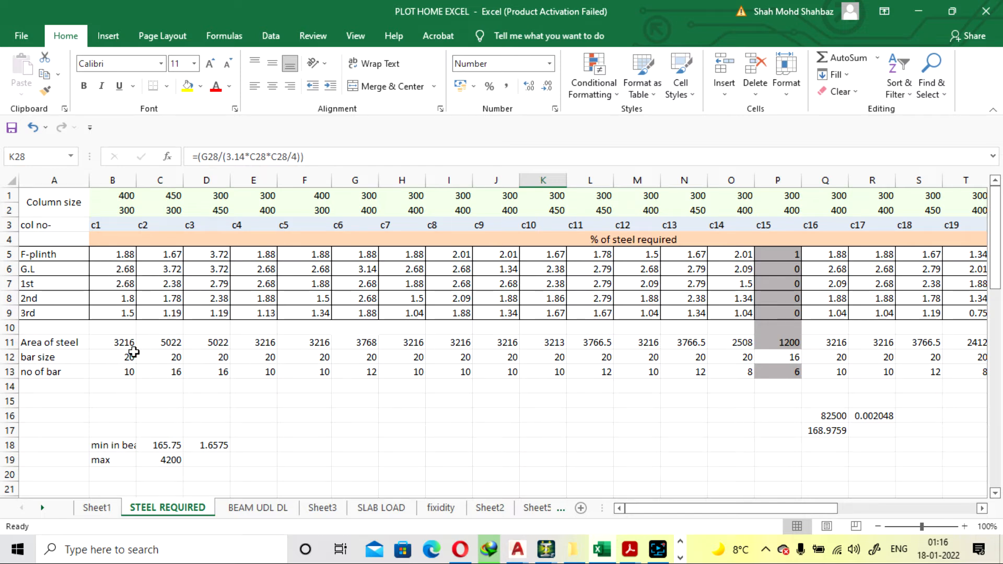
Try a bar size of 12 for column c1 in cell B12, and set it back to 20
left_click(103, 361)
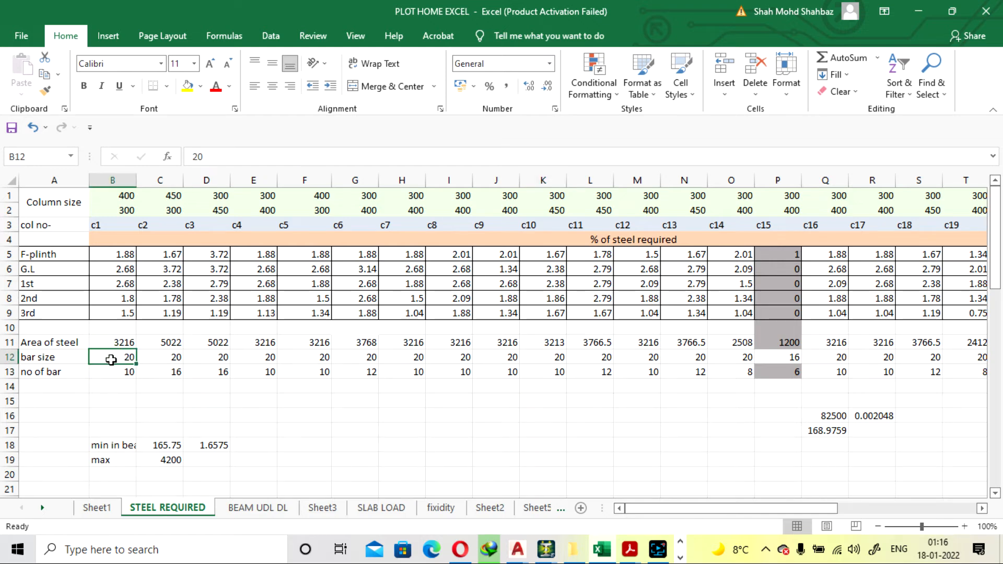
type("1")
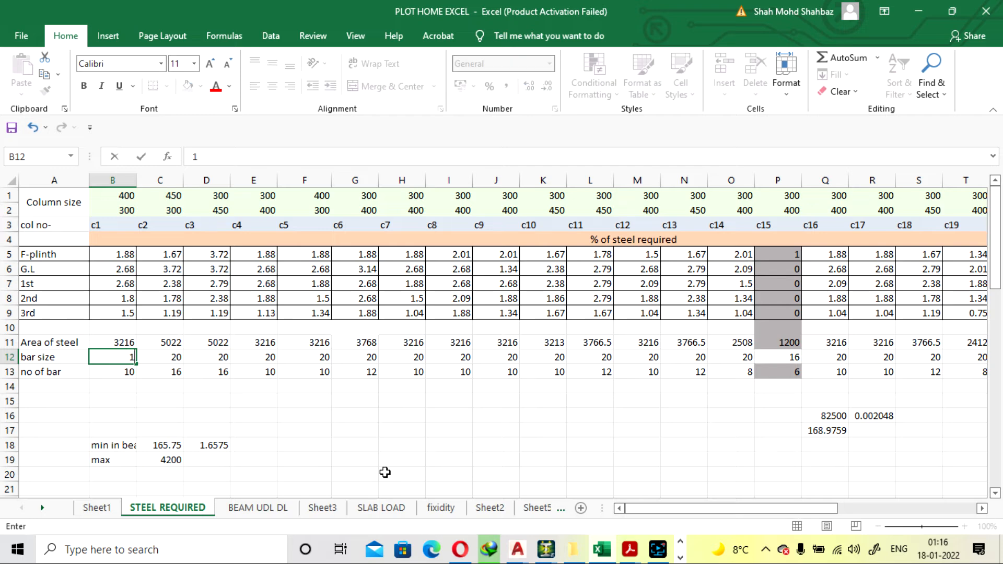
key("Return")
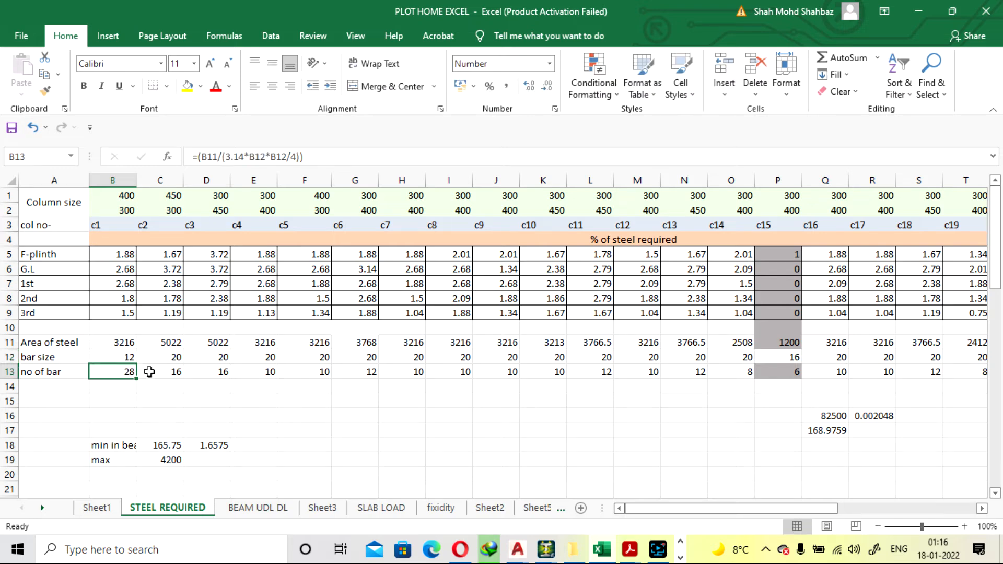
left_click(112, 355)
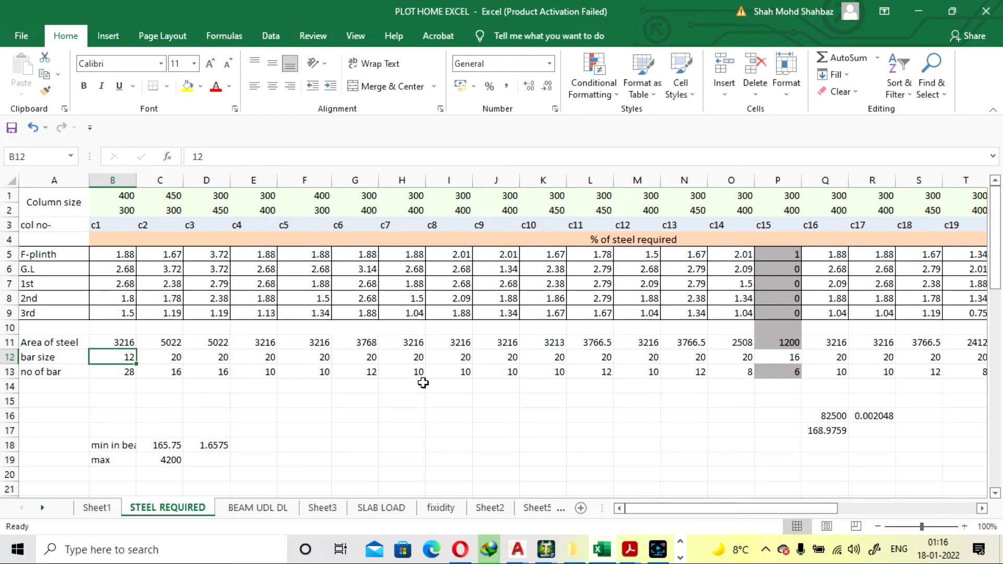
type("2")
key("Return")
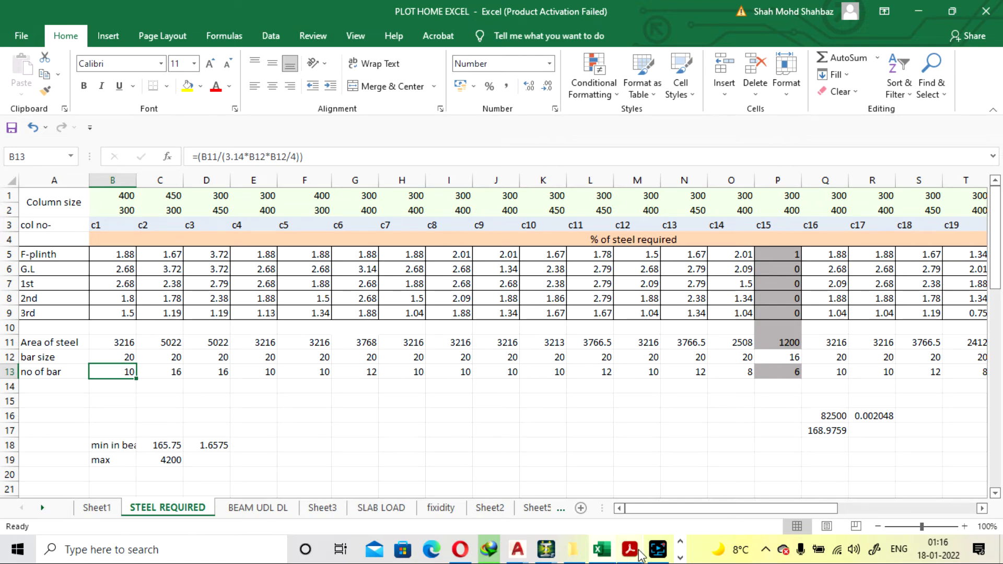
Switch back to the Str4 whole-structure model in STAAD.Pro
mouse_move(657, 551)
left_click(637, 506)
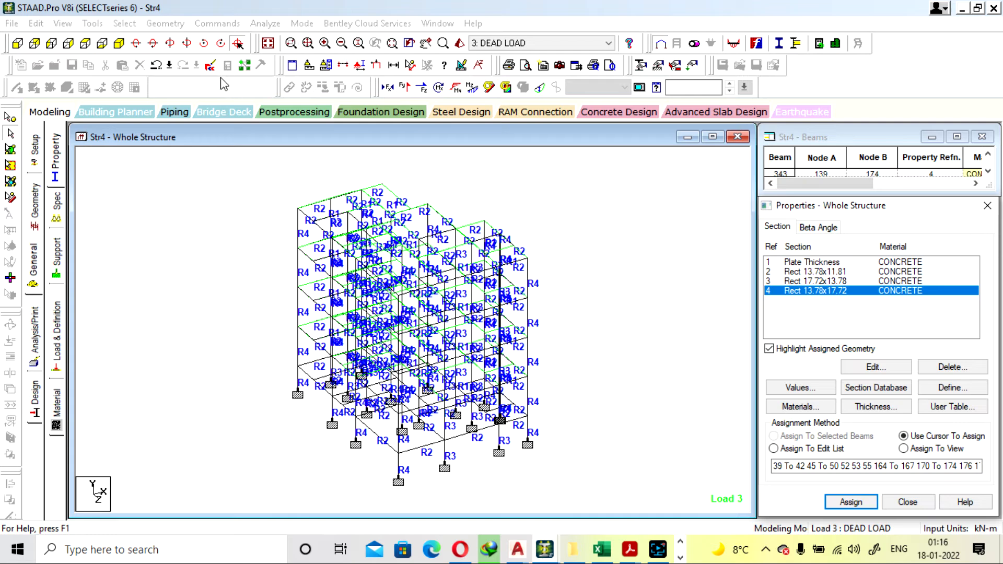
Switch to the PLOT HOME EXCEL workbook, try a bar size of 12 for column c3 in cell D12, and set it back to 20
left_click(962, 9)
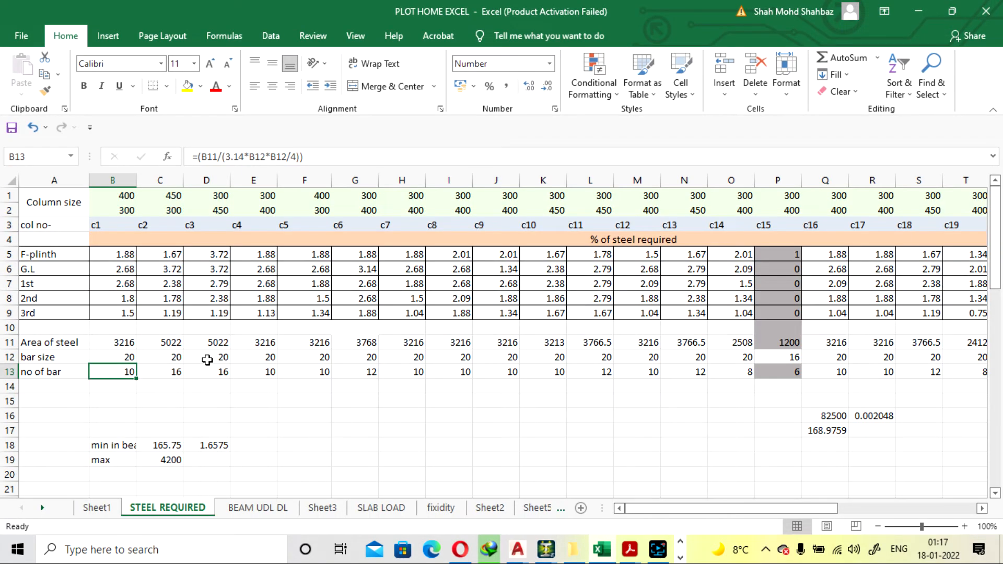
left_click(207, 358)
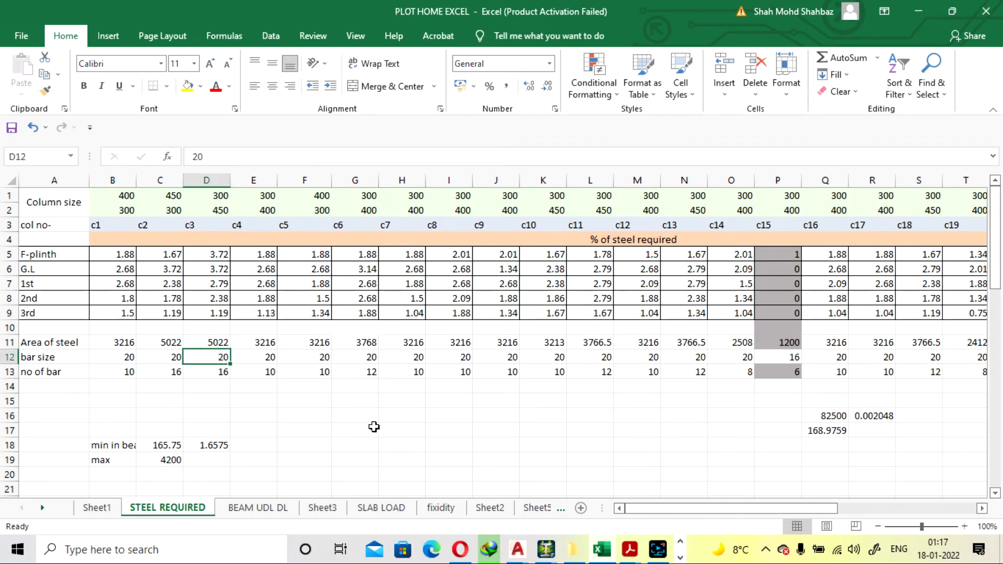
left_click_drag(637, 510, 577, 510)
type("12")
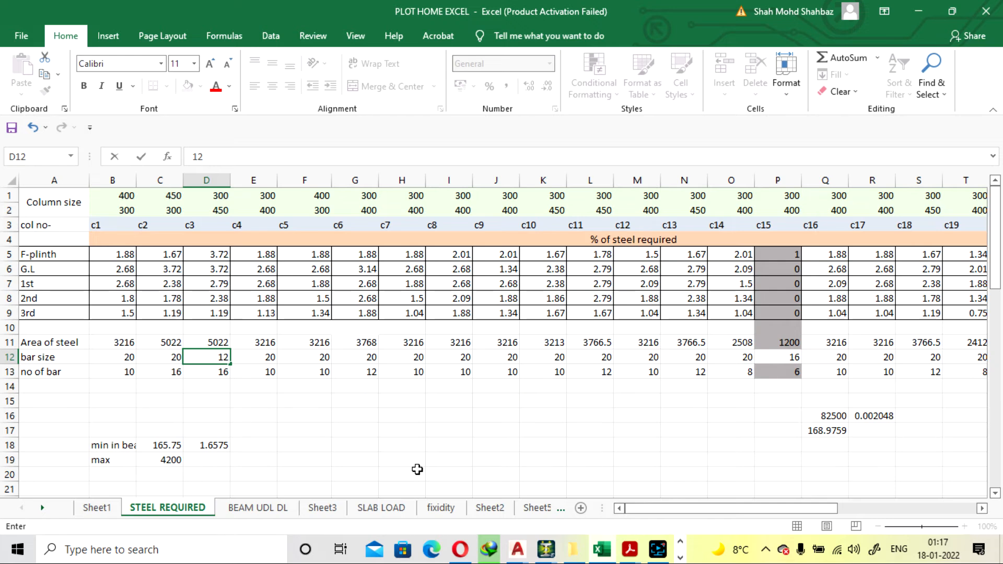
key("Return")
left_click(205, 359)
type("20")
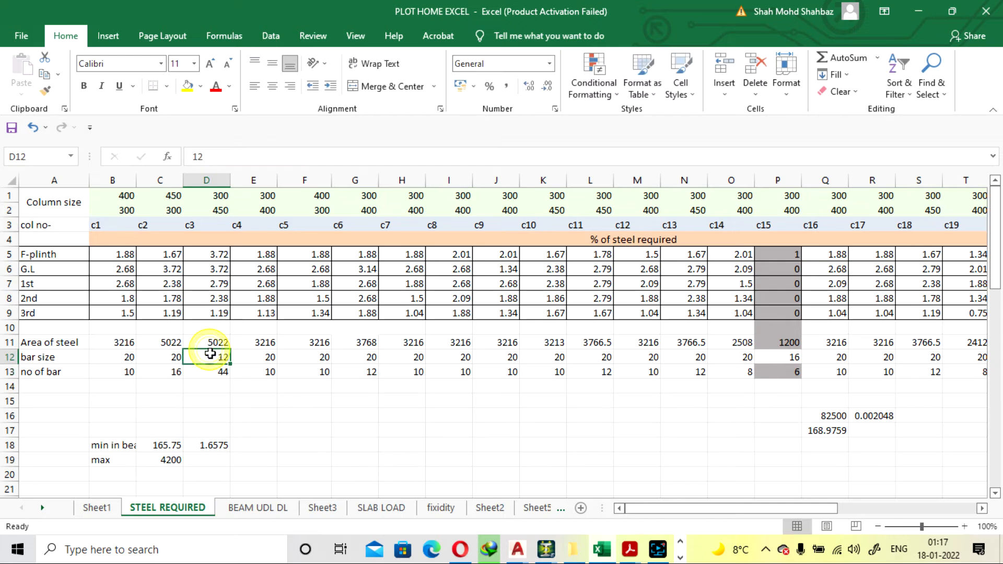
key("Return")
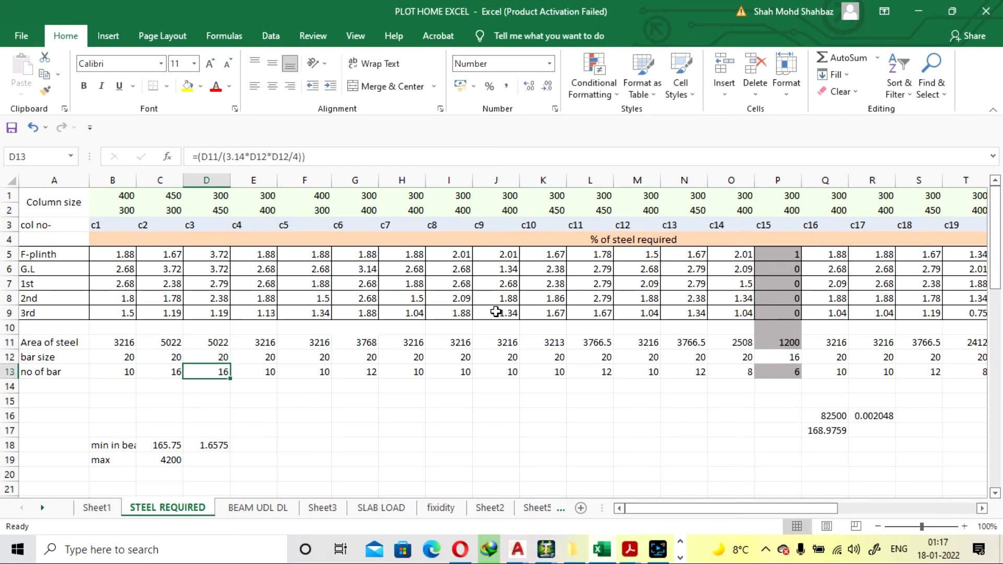
Examine the BEAM REINFORCEMENT table on the STEEL REQUIRED sheet, including its required steel areas and the top and bottom bar counts
scroll(389, 374, "down", 9)
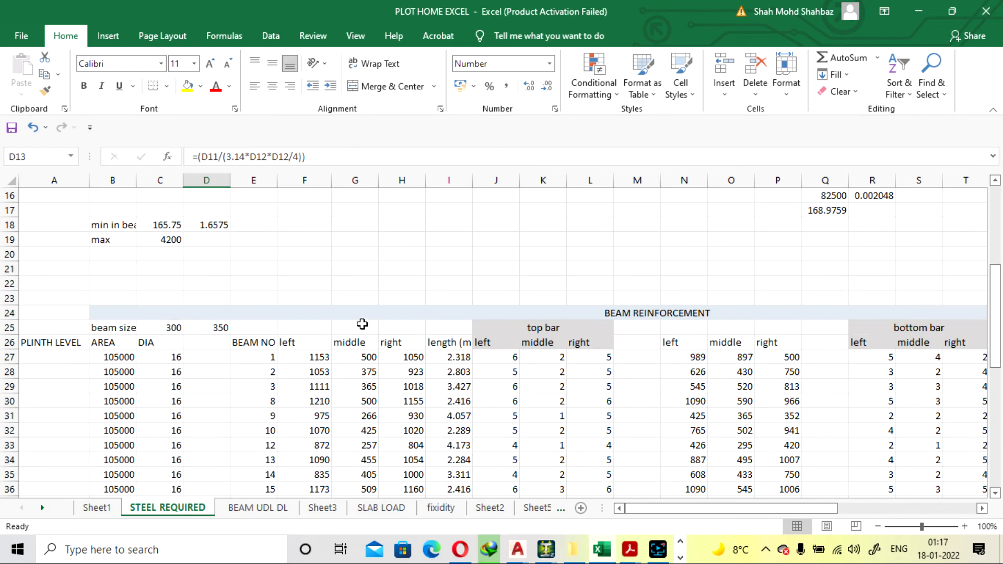
scroll(366, 334, "up", 2)
scroll(347, 321, "down", 2)
scroll(275, 327, "up", 3)
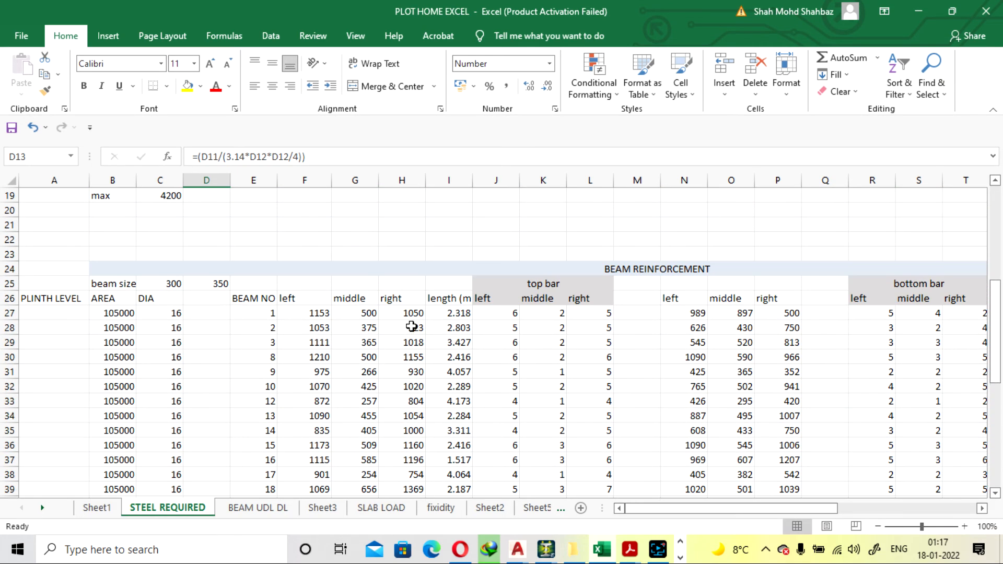
scroll(412, 327, "down", 2)
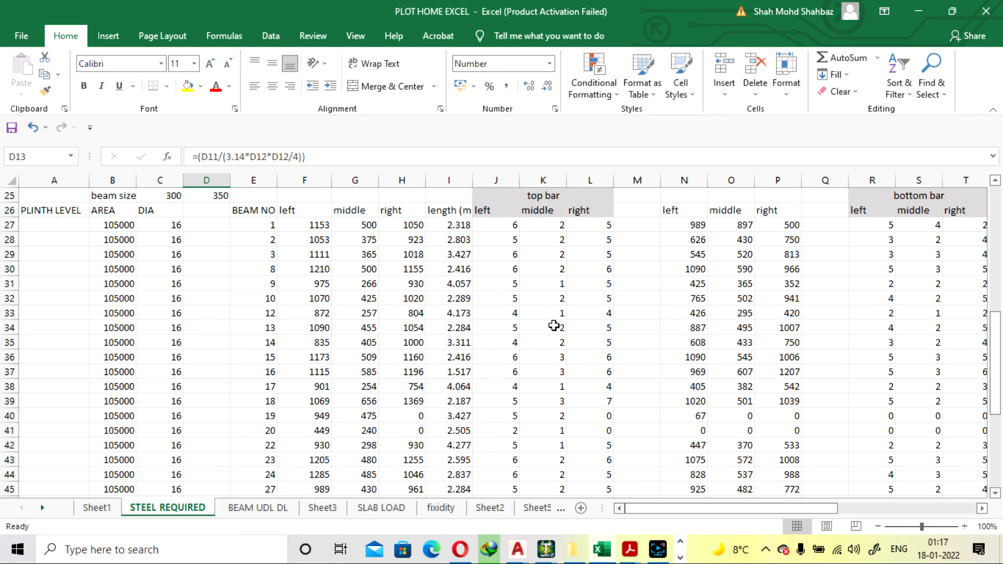
left_click_drag(834, 507, 734, 480)
scroll(575, 326, "down", 1)
scroll(575, 326, "down", 9)
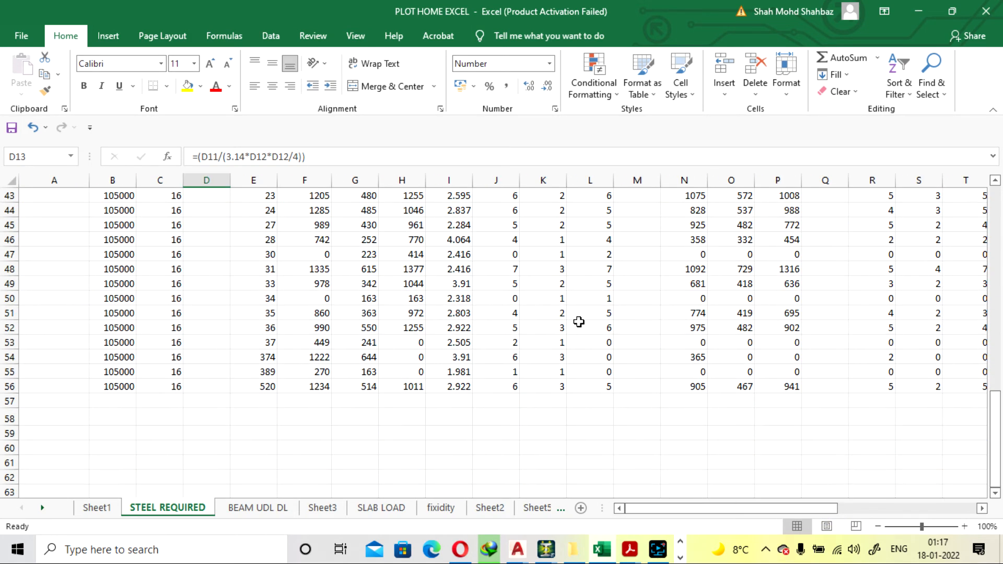
scroll(577, 321, "up", 17)
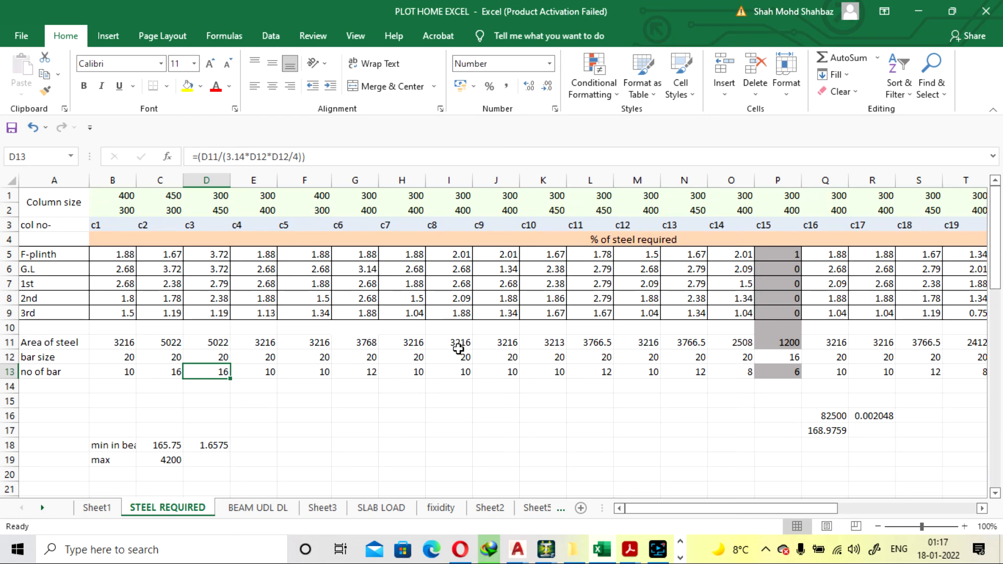
scroll(471, 350, "down", 11)
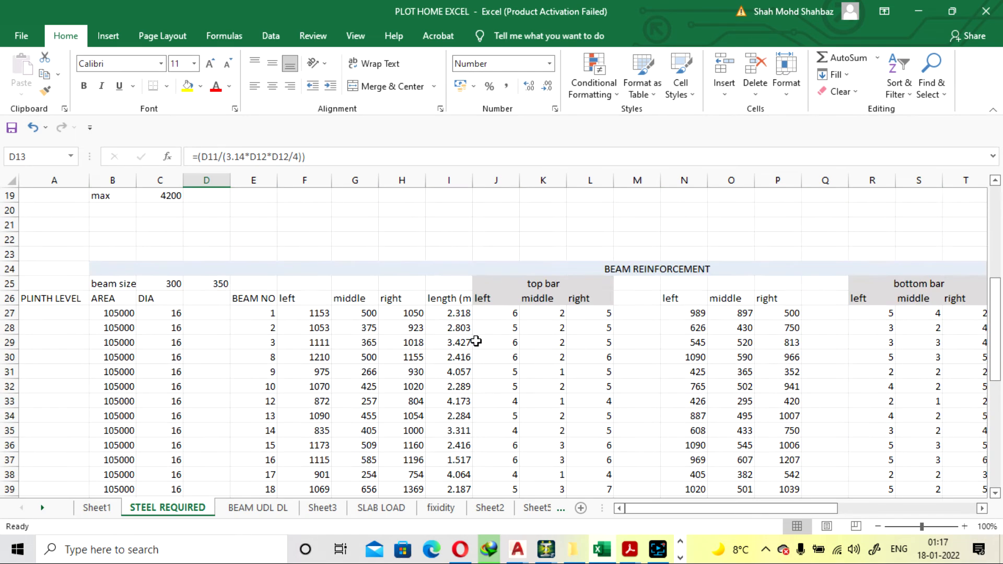
scroll(497, 345, "up", 4)
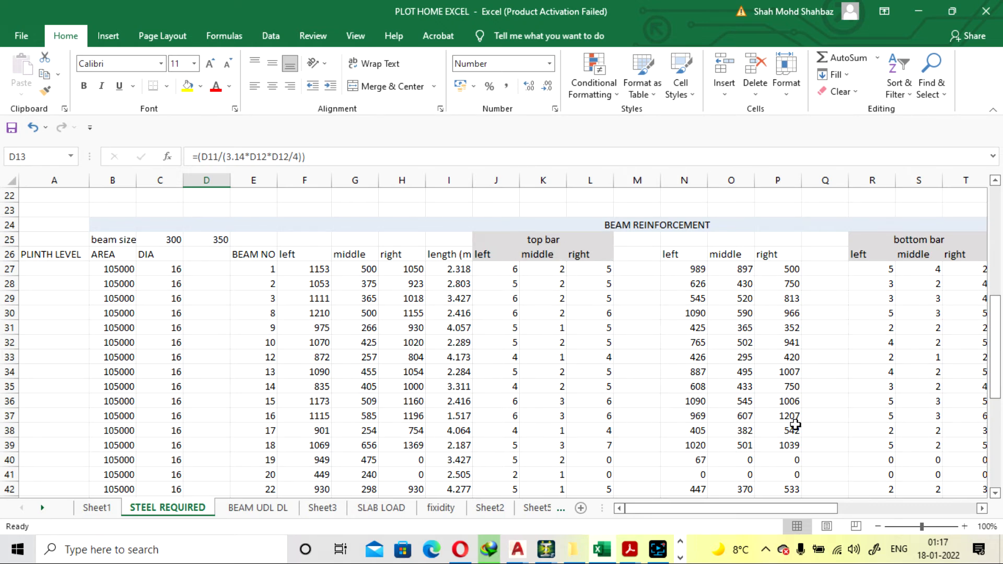
scroll(770, 512, "right", 3)
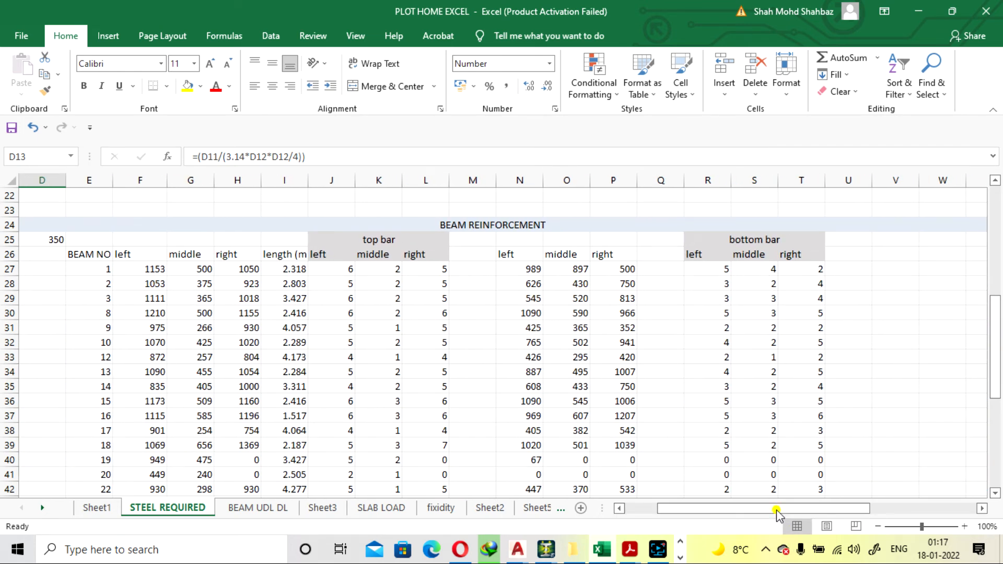
left_click_drag(776, 514, 736, 511)
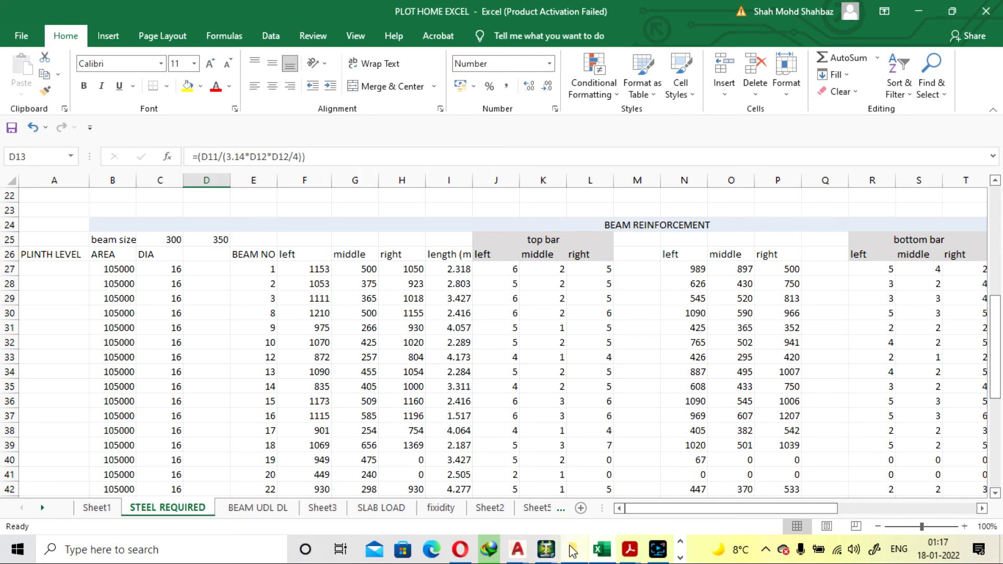
Switch to STAAD.Pro, restore the output viewer to review the beam's required and provided reinforcement summaries, and minimize it again
mouse_move(557, 554)
left_click(621, 511)
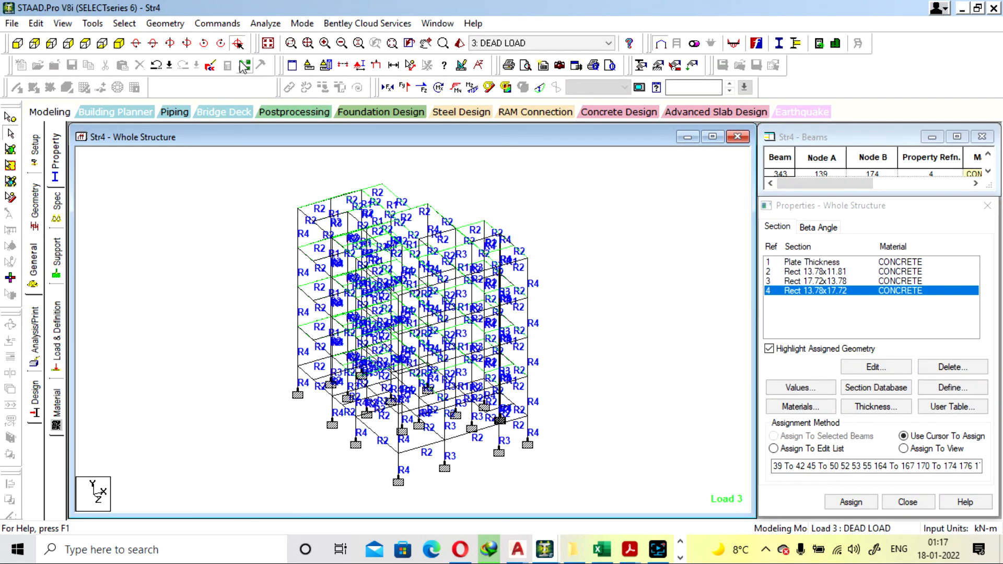
left_click(678, 556)
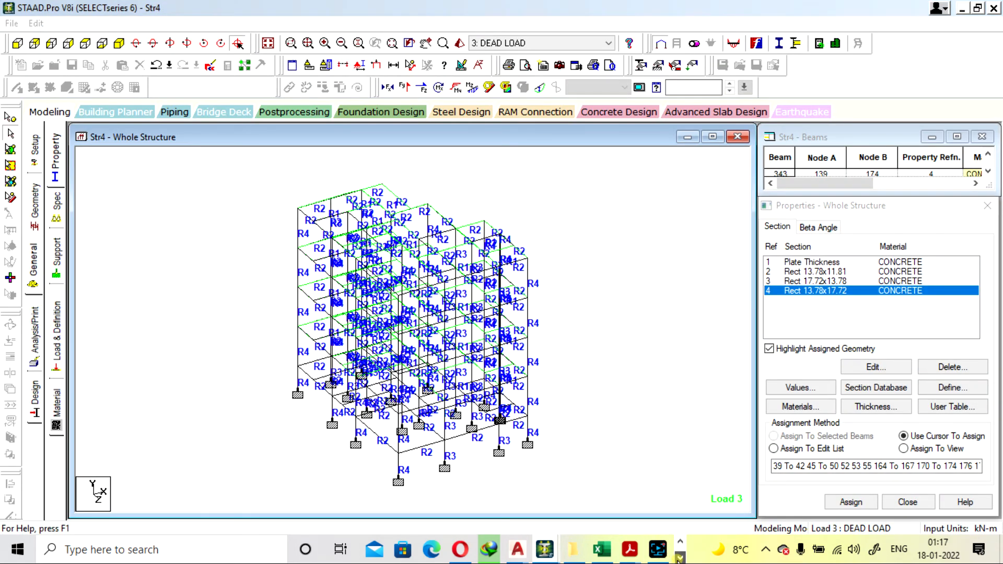
double_click(420, 552)
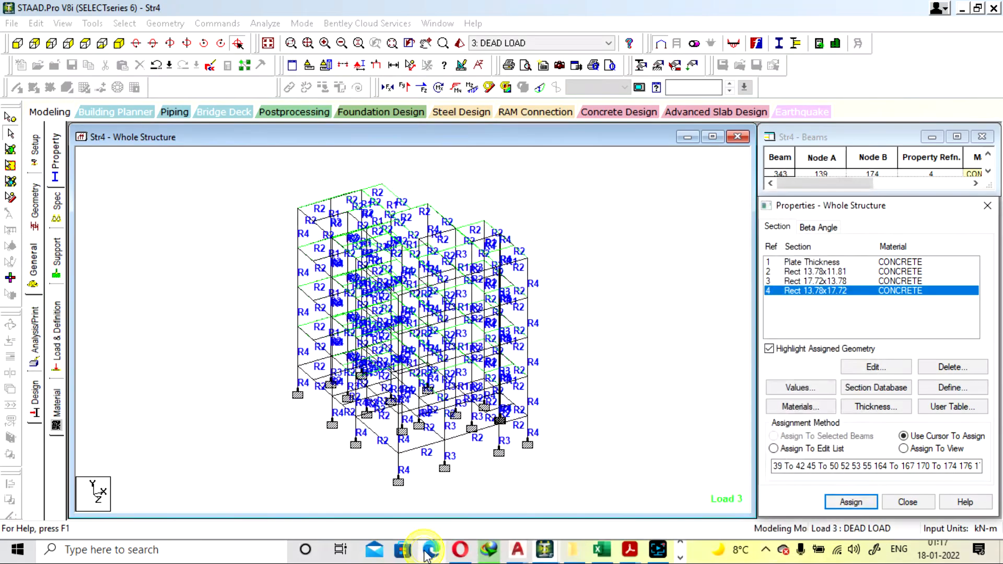
left_click(680, 556)
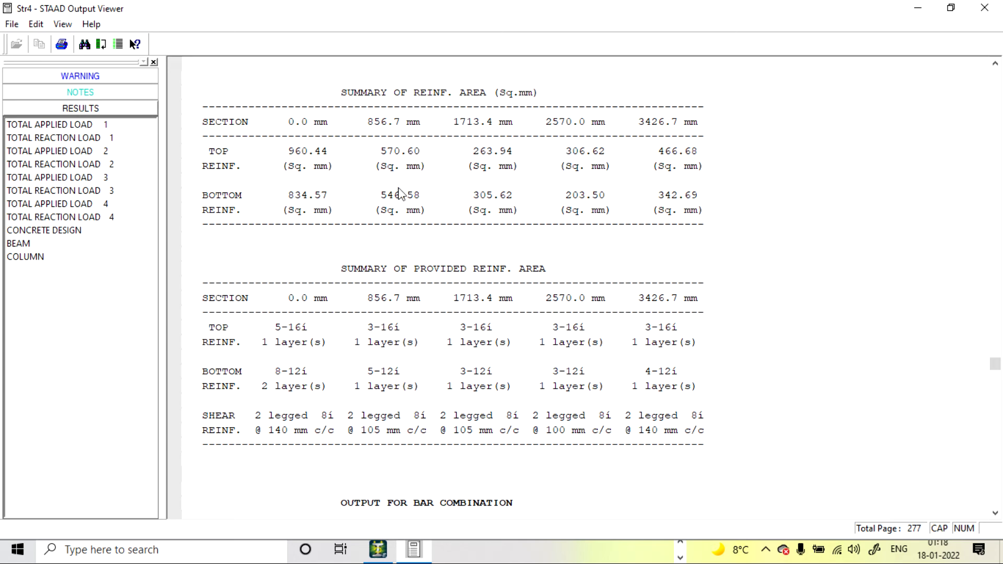
left_click(918, 10)
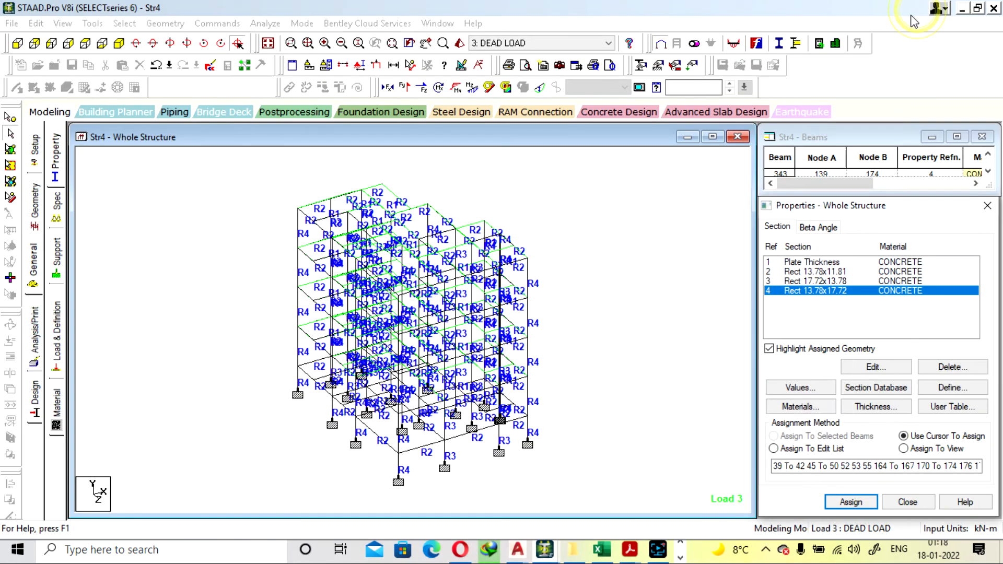
Return to the PLOT HOME EXCEL workbook and review the plinth-level beams' bar diameters, steel areas, lengths and bar counts
left_click(603, 552)
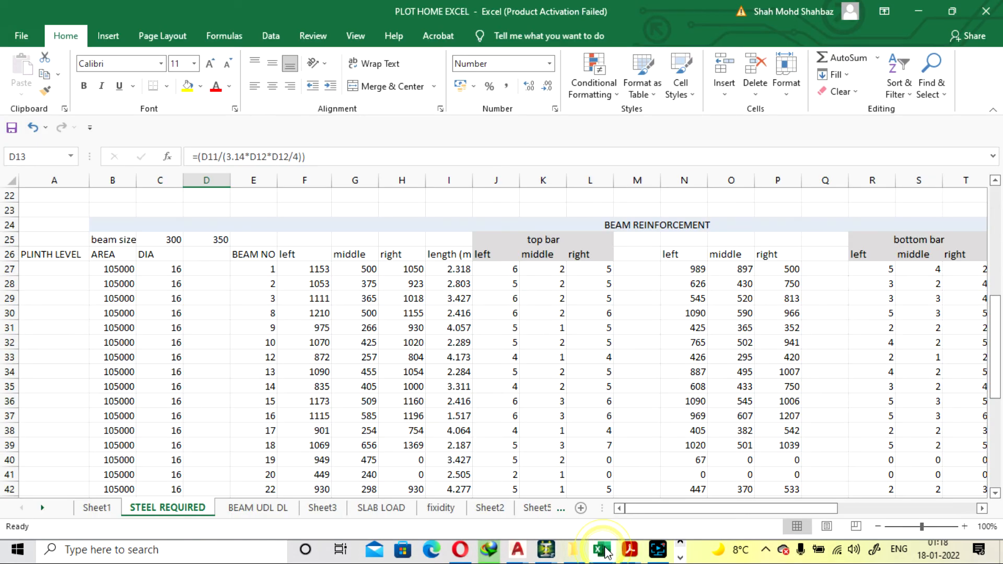
scroll(215, 316, "down", 1)
scroll(214, 316, "down", 1)
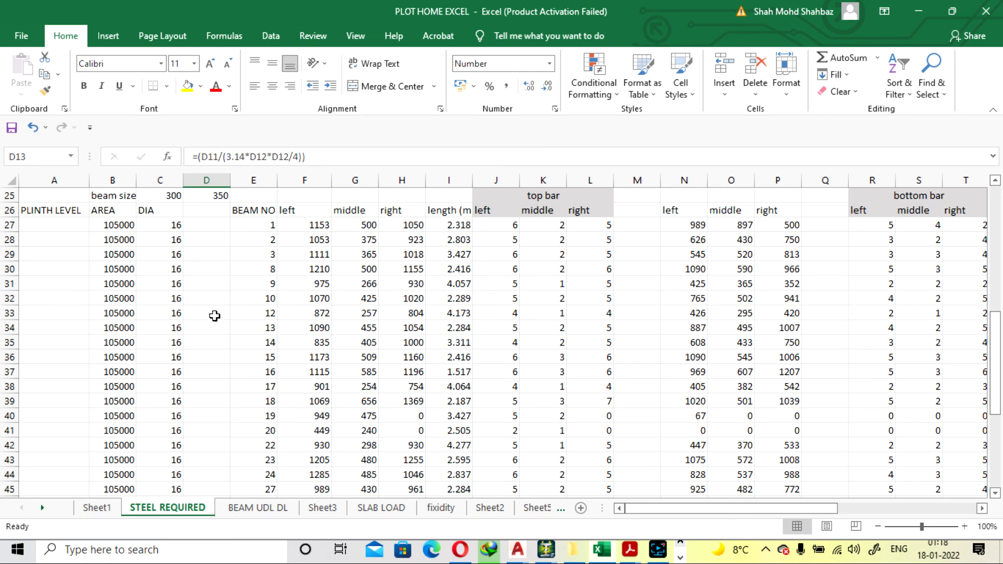
scroll(215, 315, "up", 2)
scroll(215, 315, "down", 2)
scroll(270, 240, "down", 4)
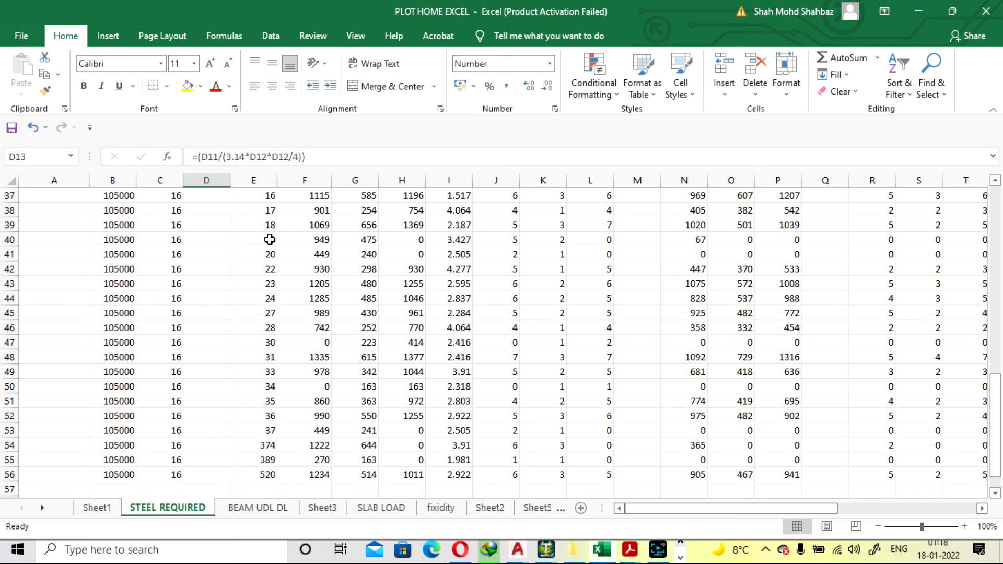
scroll(270, 241, "down", 3)
scroll(477, 342, "up", 4)
scroll(523, 351, "up", 3)
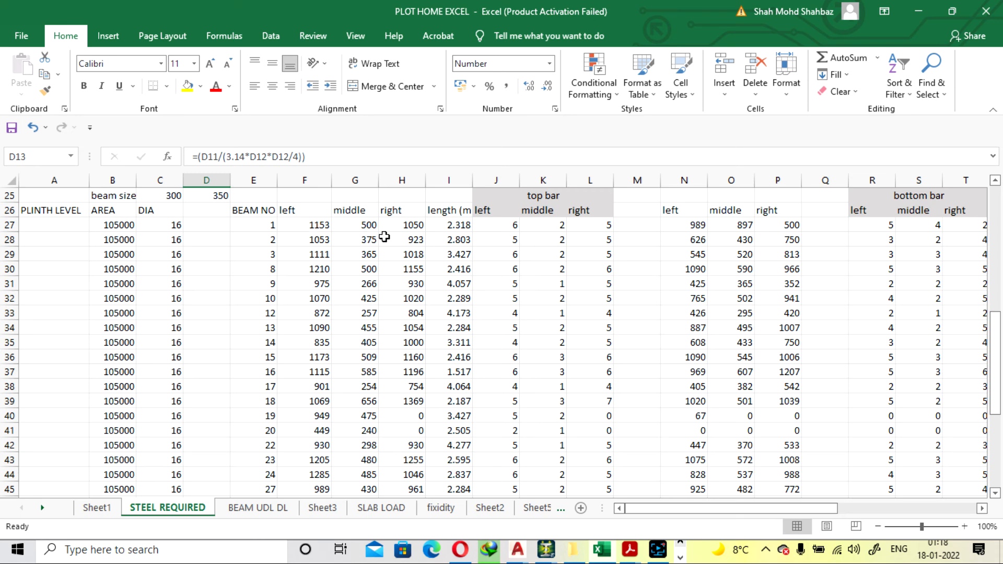
scroll(316, 272, "up", 2)
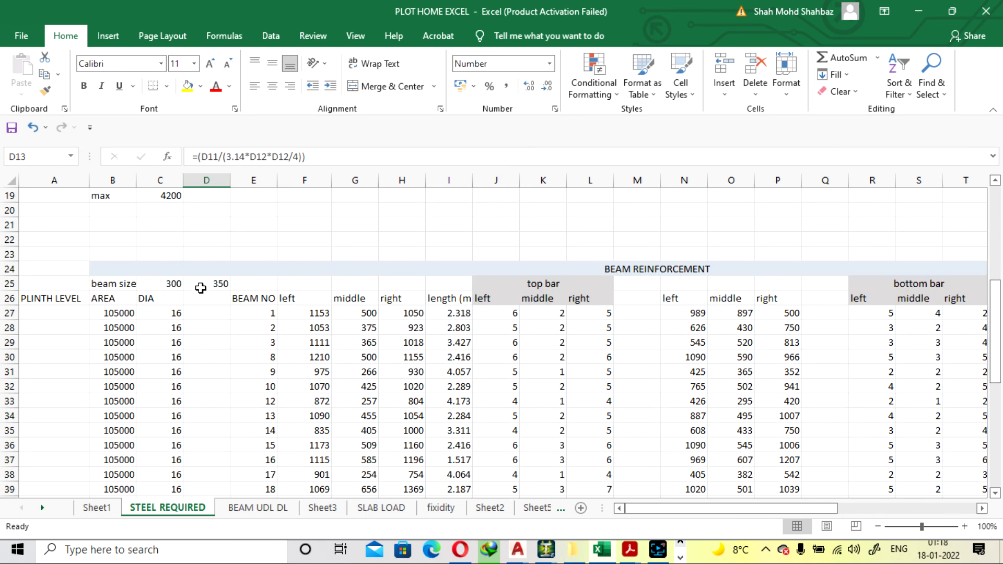
scroll(201, 286, "down", 2)
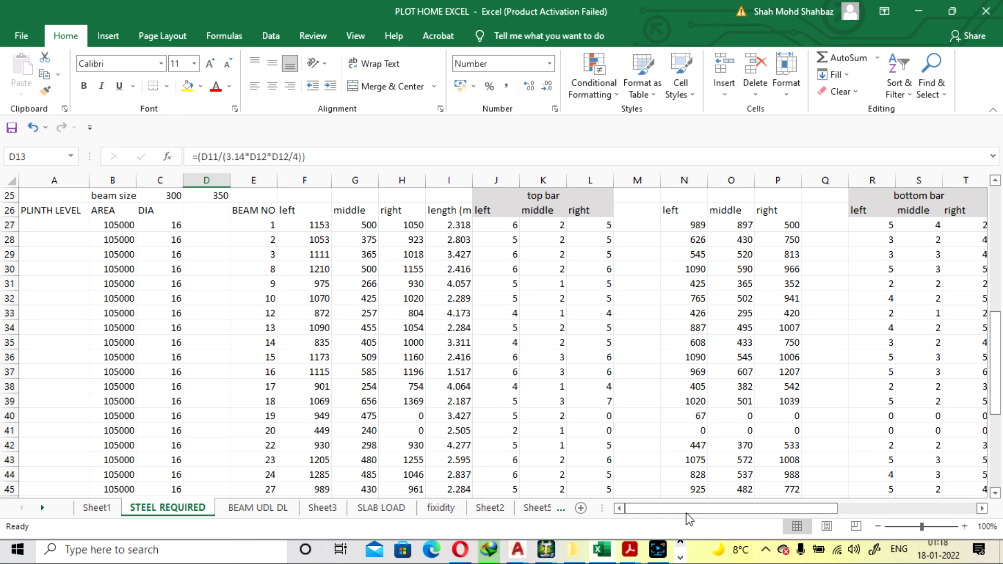
mouse_move(687, 514)
left_mouse_down()
mouse_move(760, 513)
mouse_move(687, 513)
left_mouse_up()
scroll(448, 331, "down", 1)
scroll(560, 352, "up", 9)
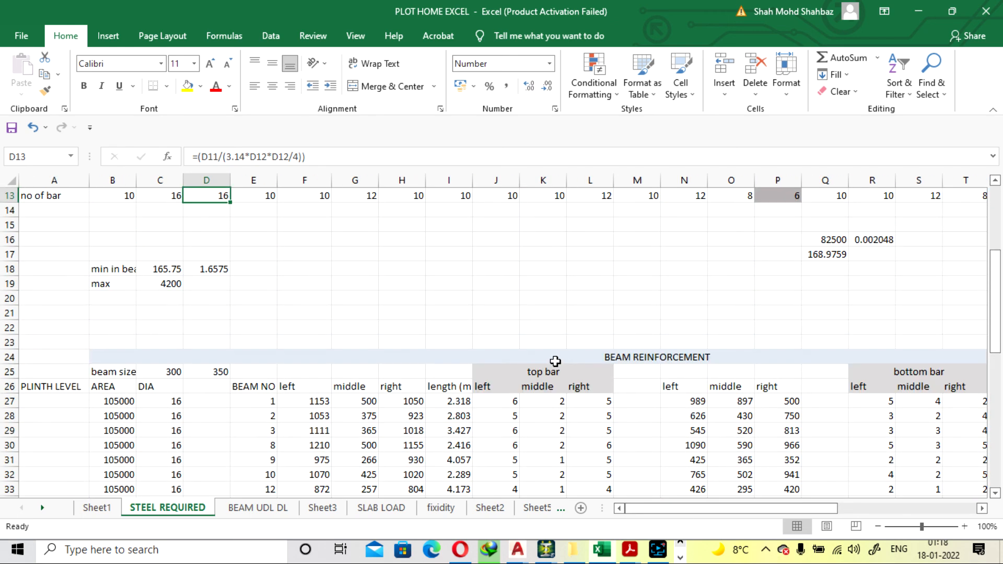
left_click(495, 296)
scroll(537, 400, "down", 3)
scroll(488, 293, "down", 20)
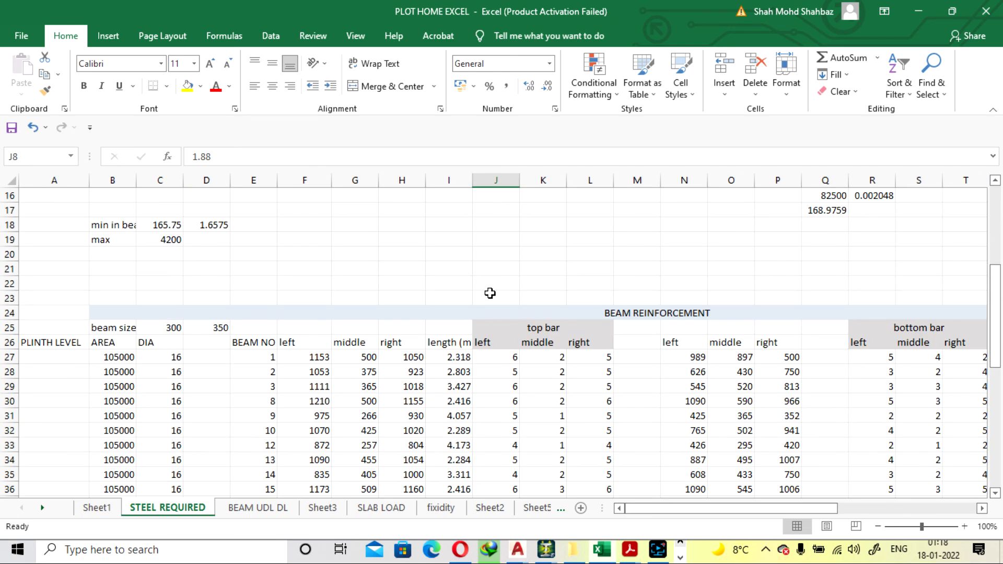
scroll(488, 298, "down", 2)
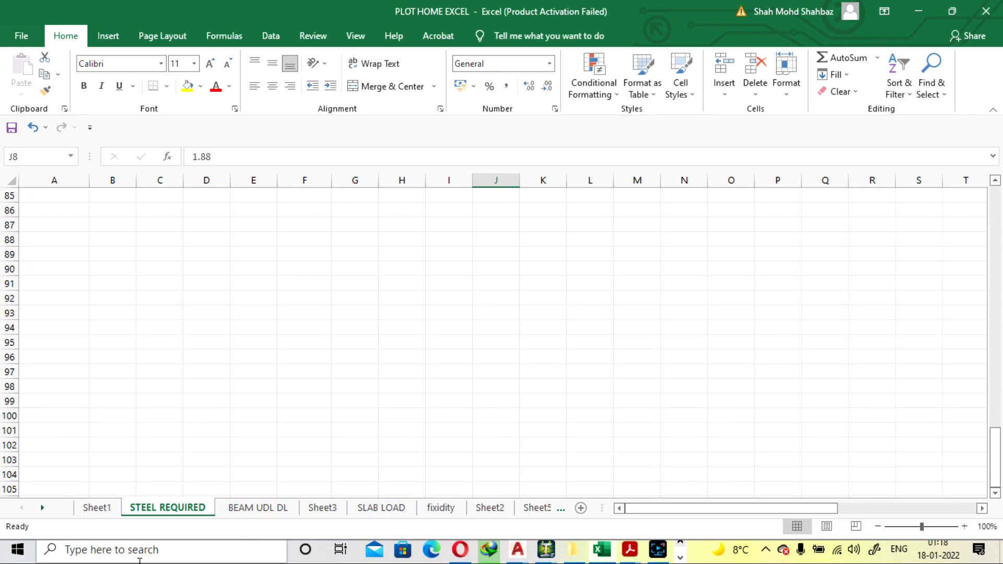
Show the wall loadings on the BEAM UDL DL sheet and minimize the workbook to return to the STAAD.Pro model
left_click(246, 508)
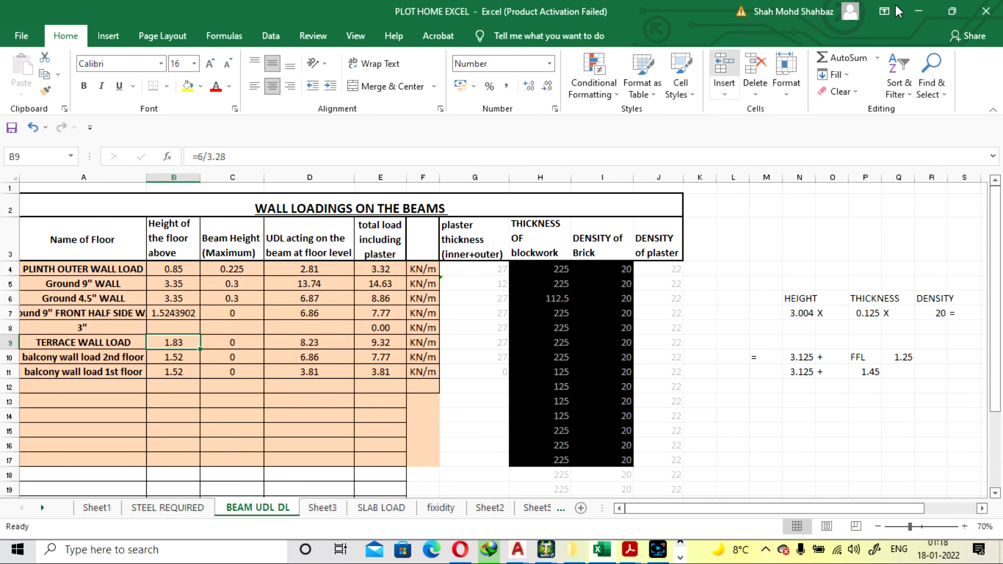
left_click(918, 11)
left_click(688, 287)
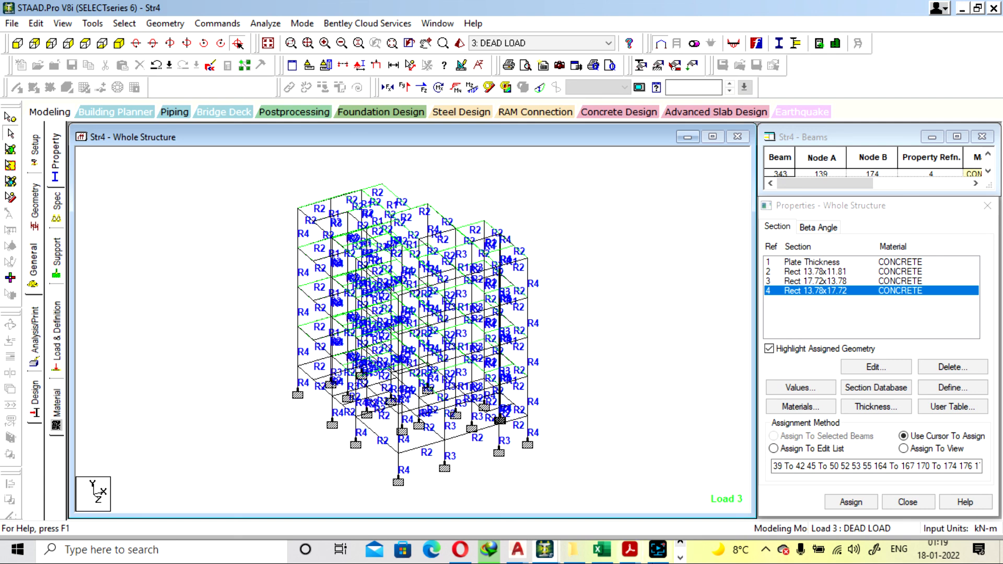
left_click(667, 553)
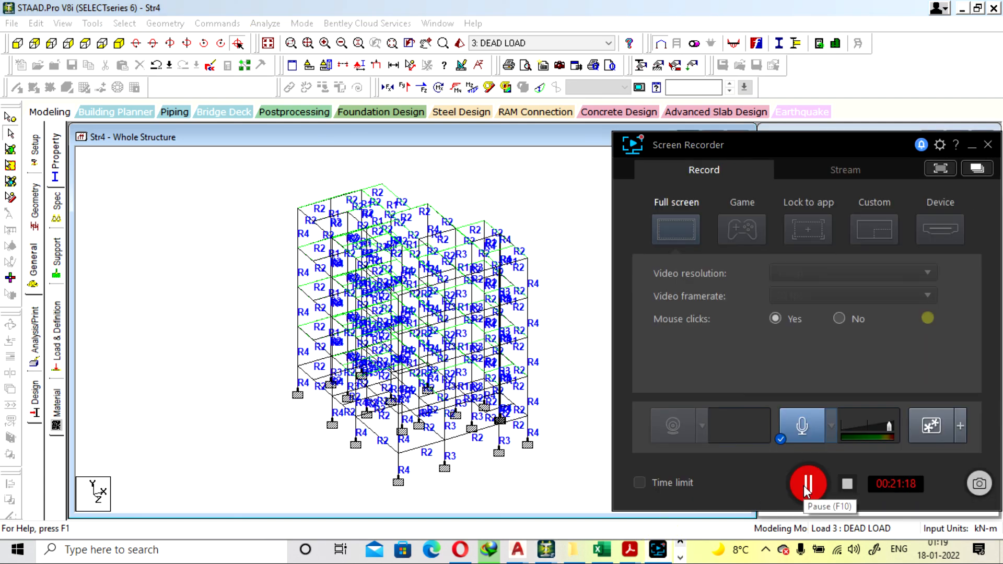